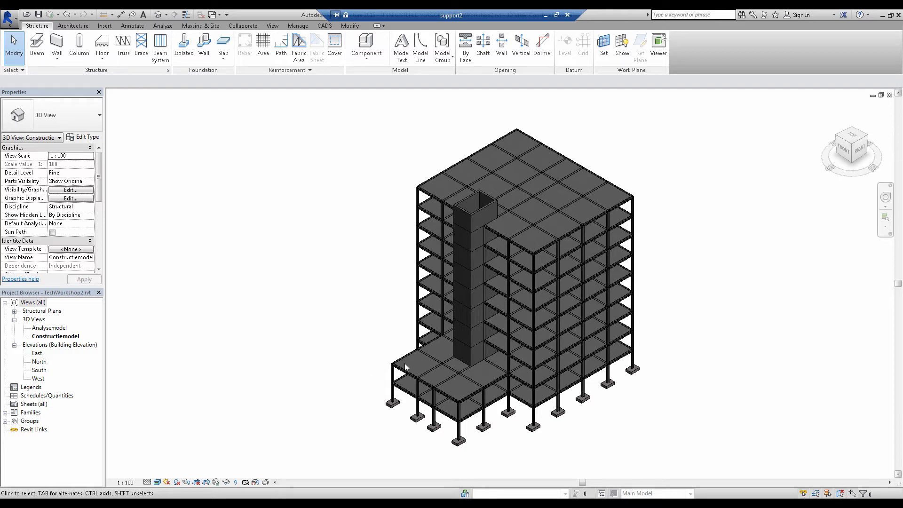
View the Analysemodel 3D view, and return to the Constructiemodel 3D view
double_click(58, 328)
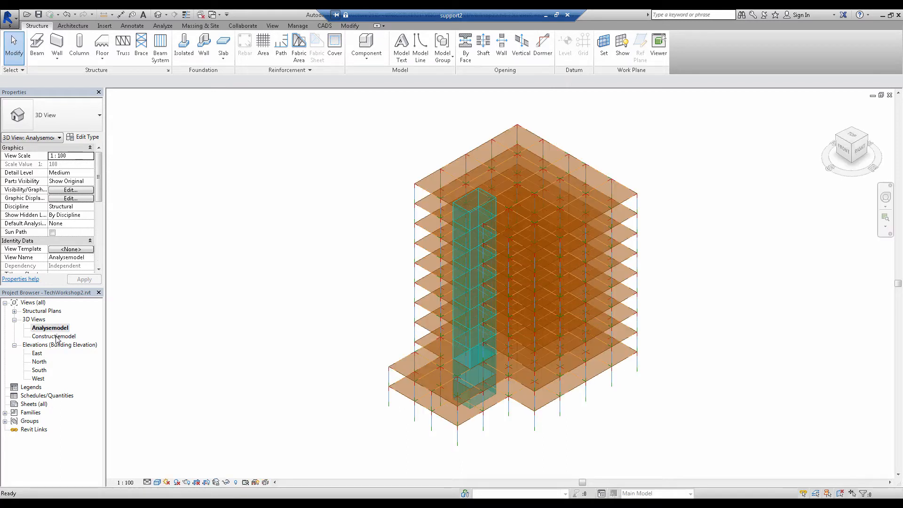
double_click(55, 337)
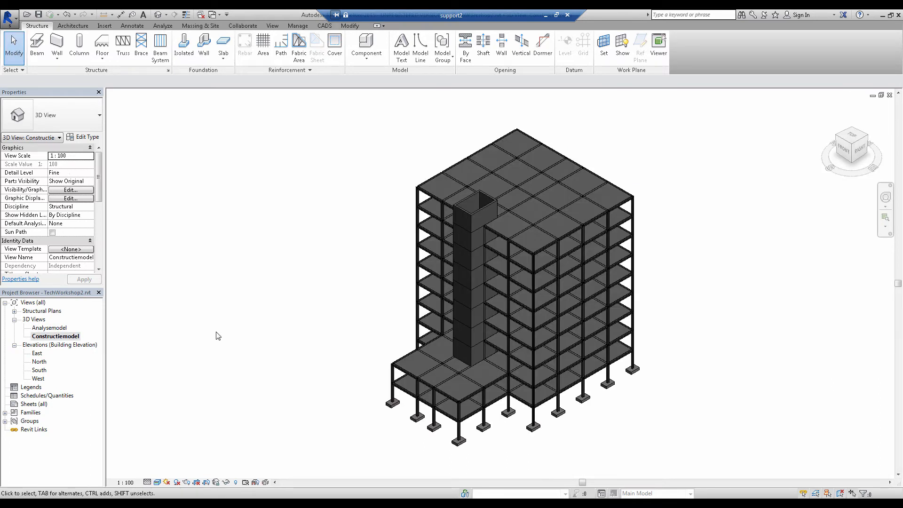
Inspect the Scia Engineer link's node format settings for name prefix and start number, leaving them without changes
click(325, 26)
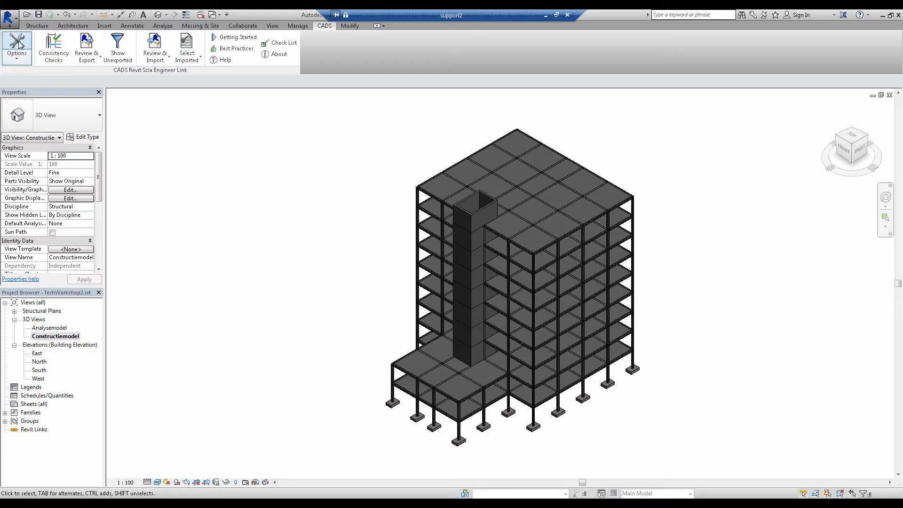
click(16, 57)
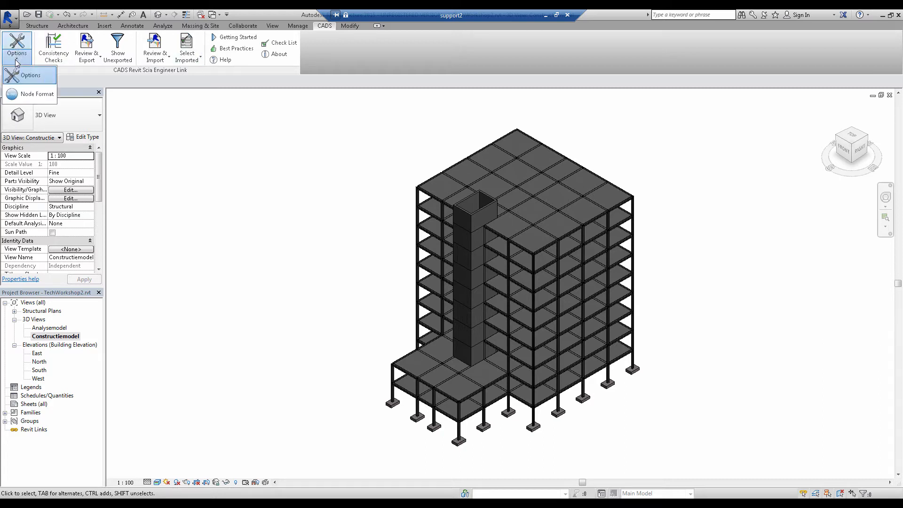
click(25, 95)
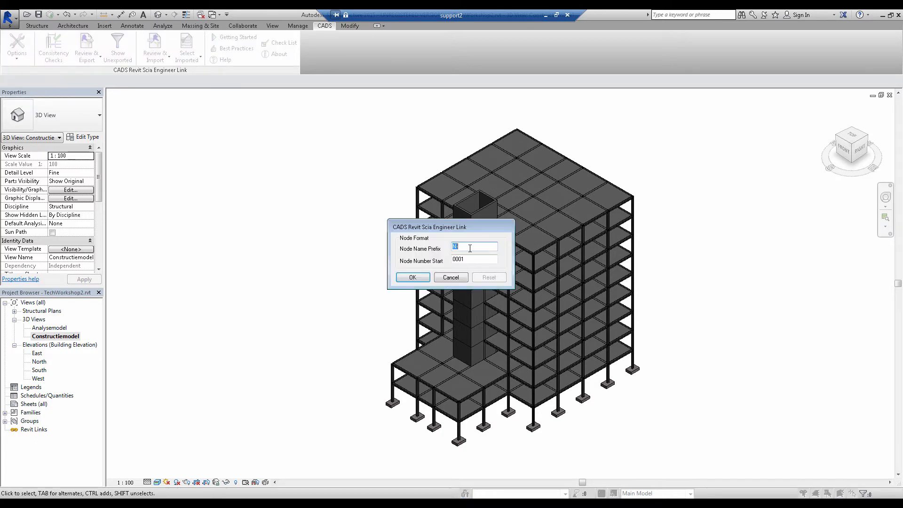
key(Tab)
click(457, 278)
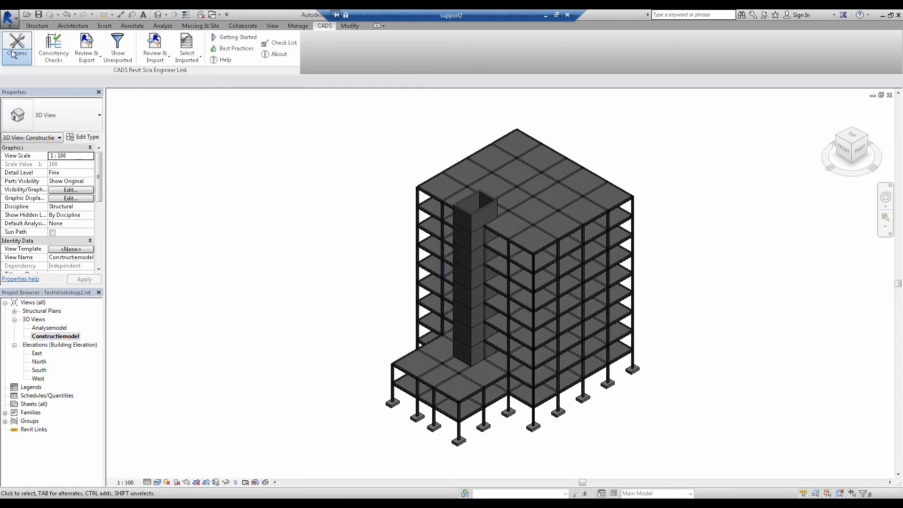
Review the Scia Engineer link options, including national code, launch setting, Scia Engineer version, load combinations and member release
click(16, 55)
click(19, 73)
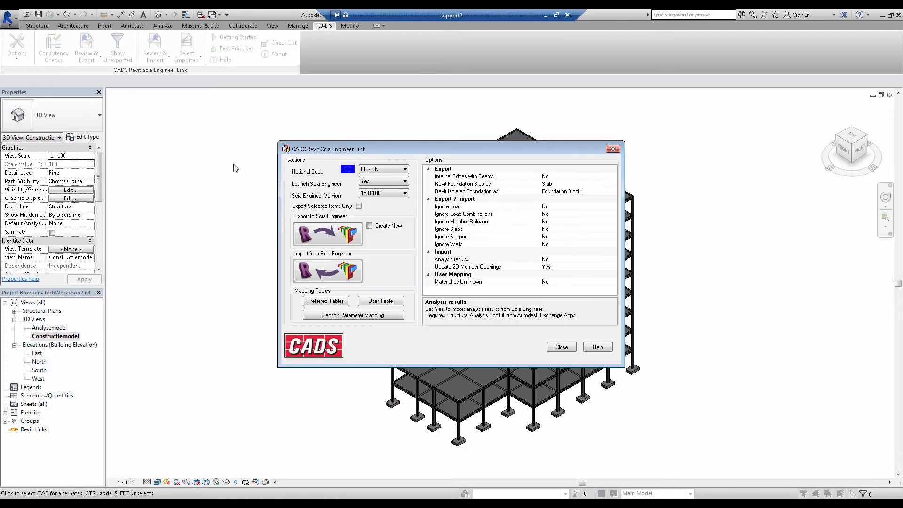
click(378, 171)
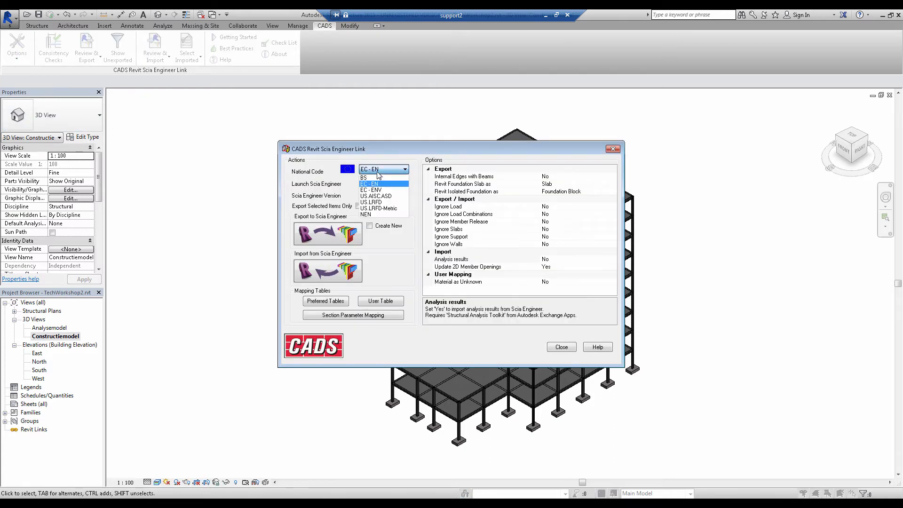
click(378, 172)
click(375, 182)
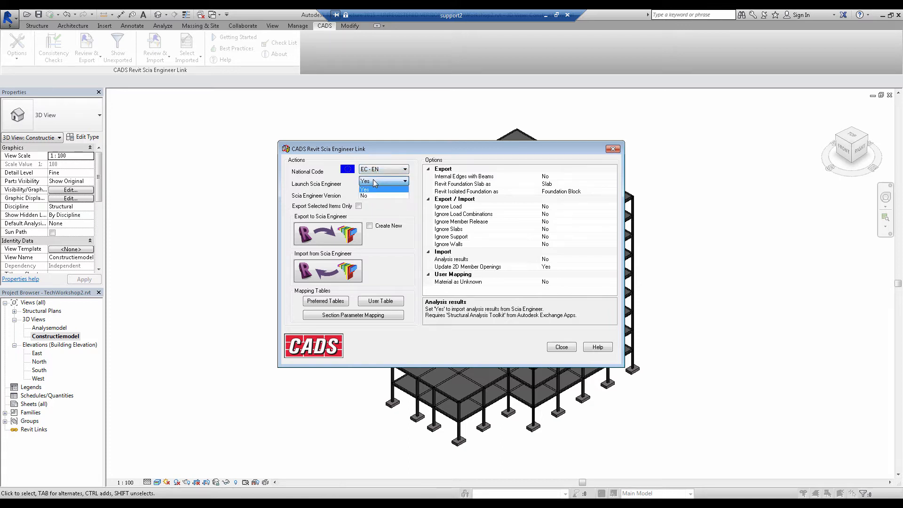
click(373, 185)
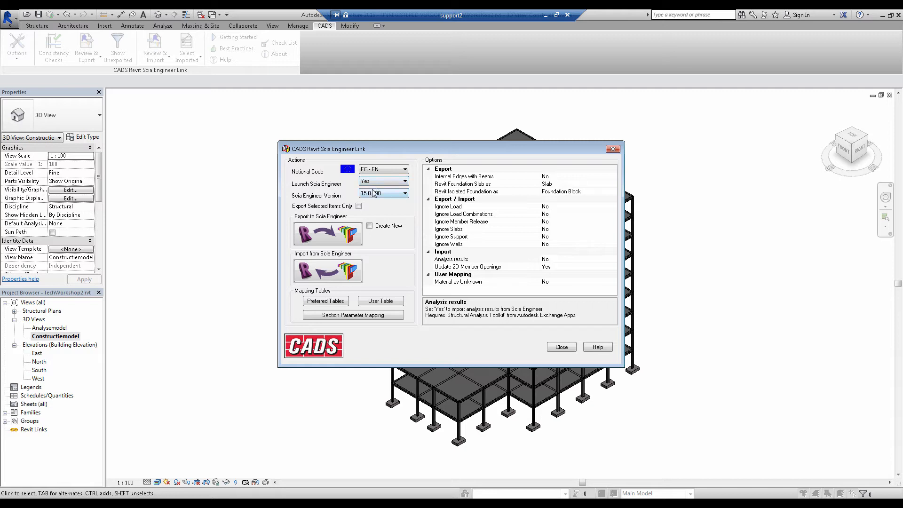
click(374, 194)
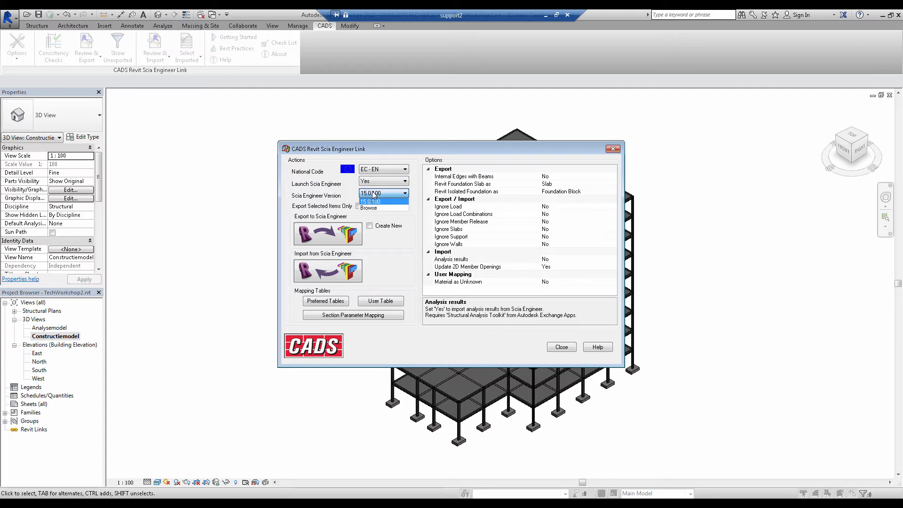
click(374, 194)
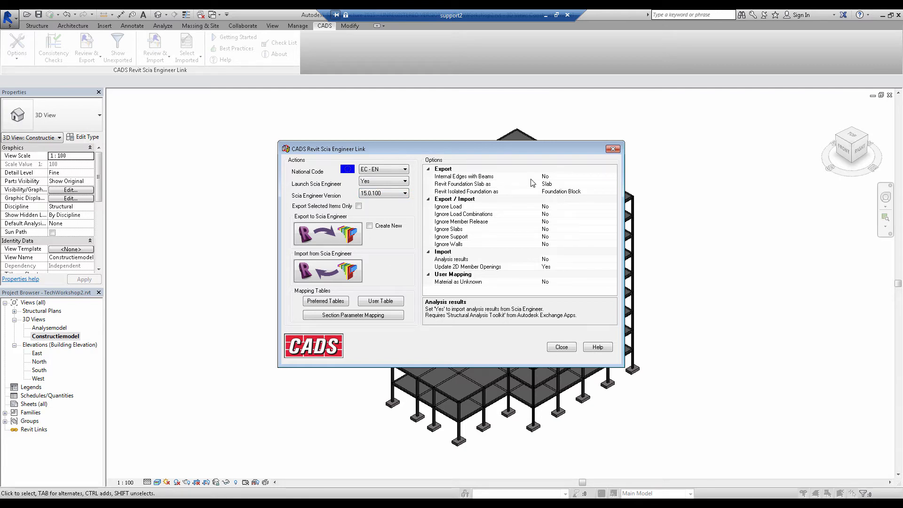
click(490, 215)
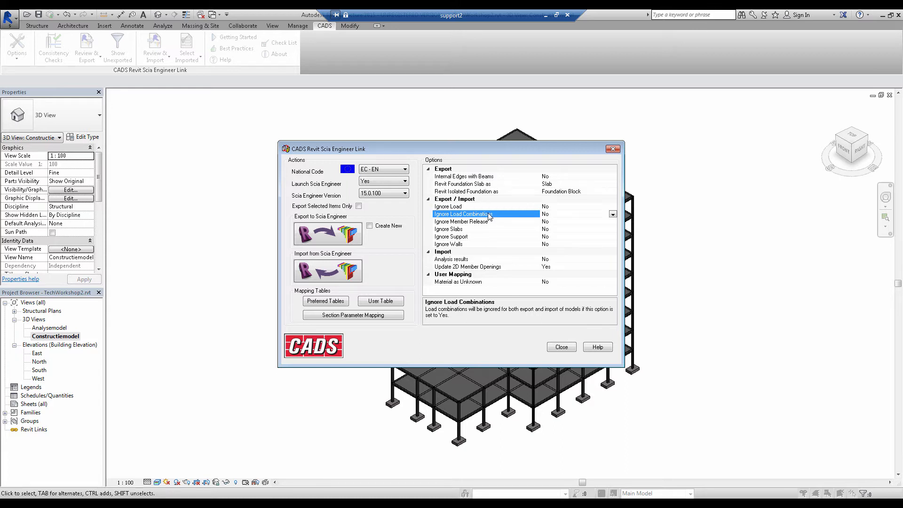
click(490, 223)
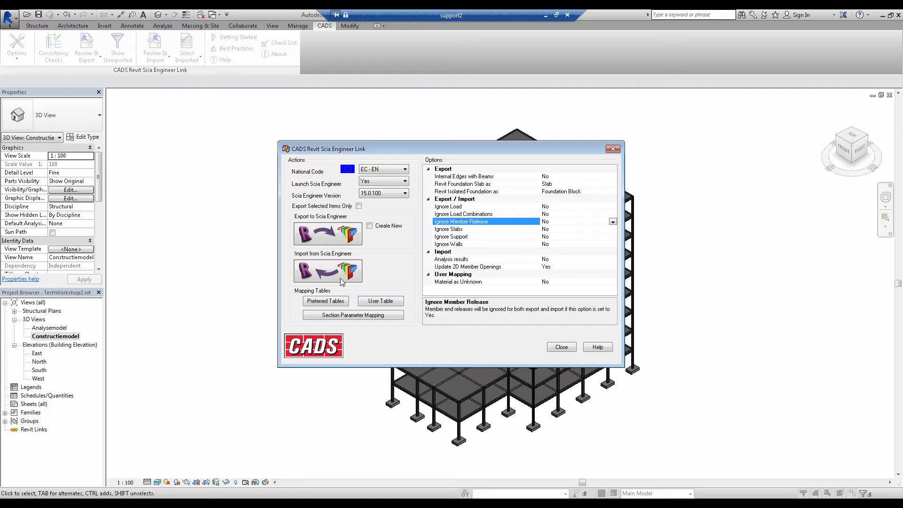
Examine the link's mapping tables for the Belgium Columns and General-Materials databases
click(371, 303)
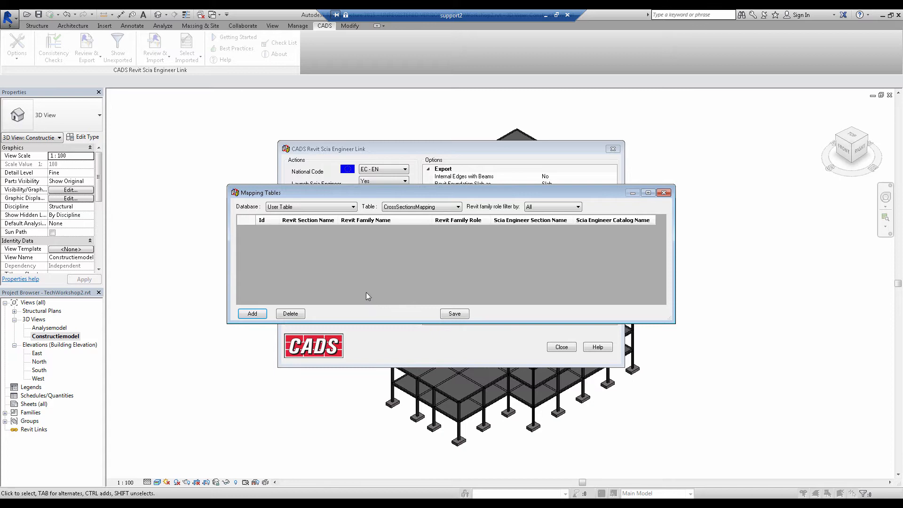
click(340, 208)
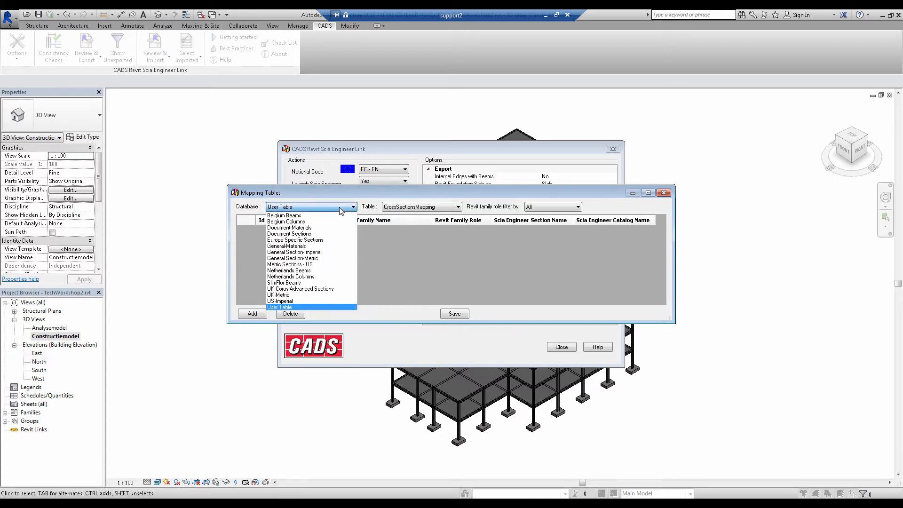
click(287, 221)
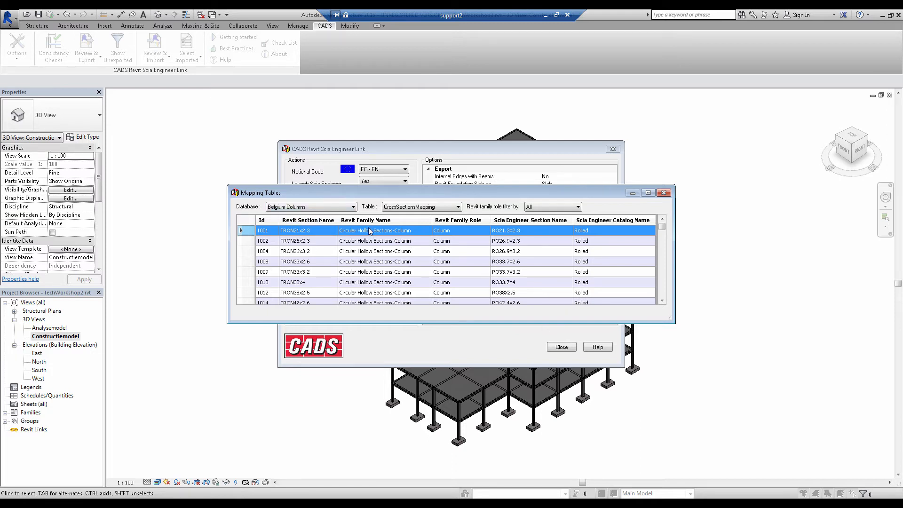
click(394, 207)
click(399, 215)
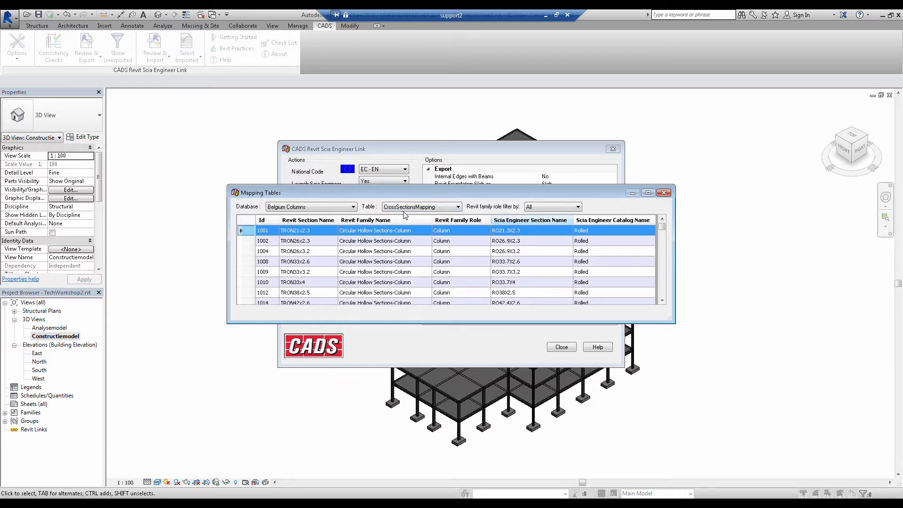
click(323, 208)
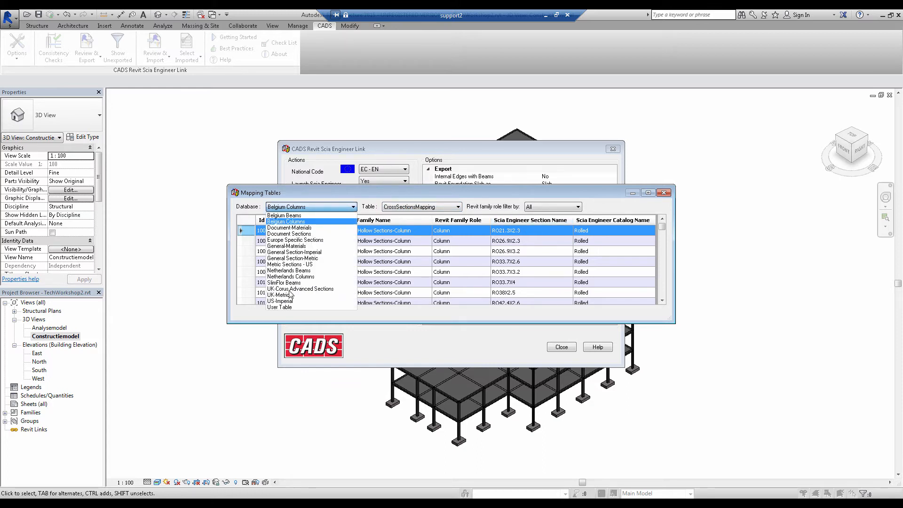
click(298, 247)
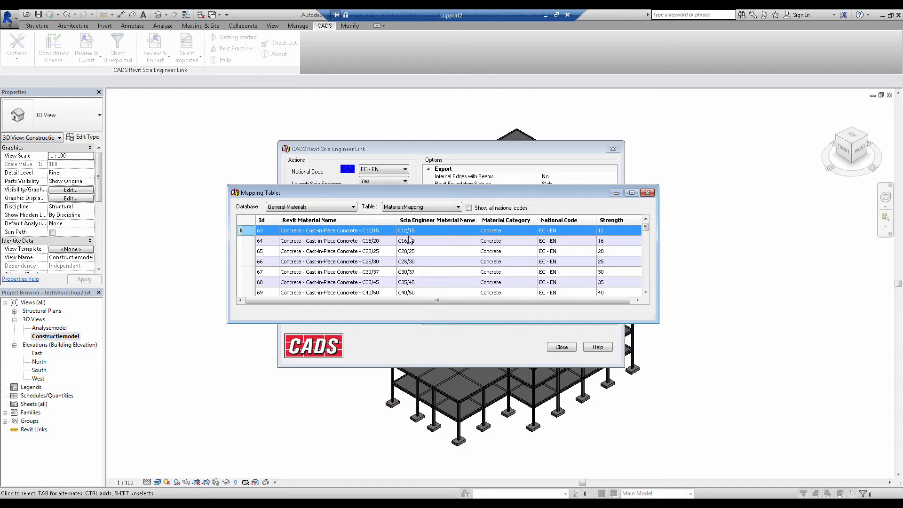
Delete the Metal and Concrete entries from the User Table's MaterialsMapping, save the table and close the link options
click(323, 210)
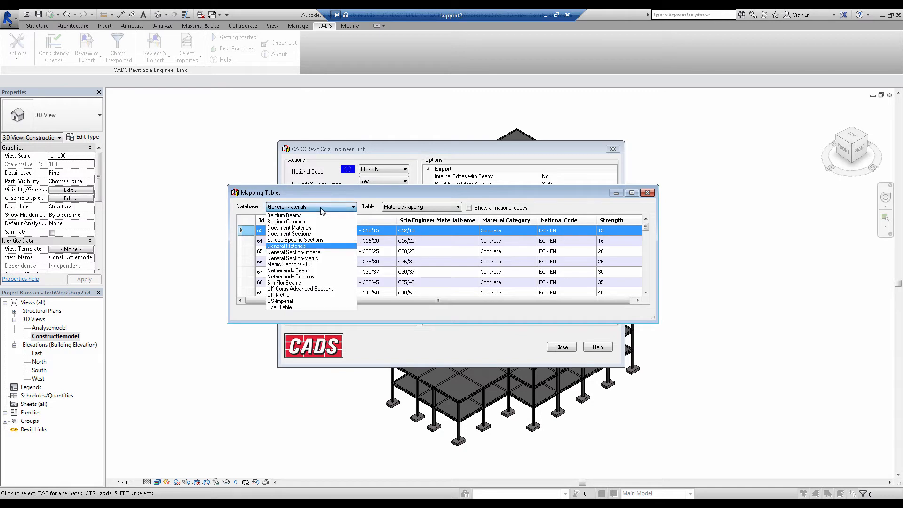
click(290, 307)
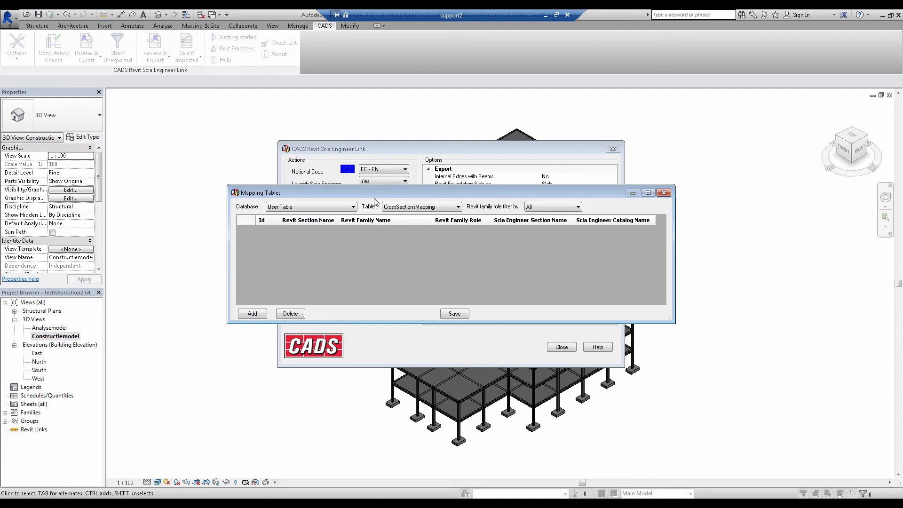
click(398, 208)
click(400, 222)
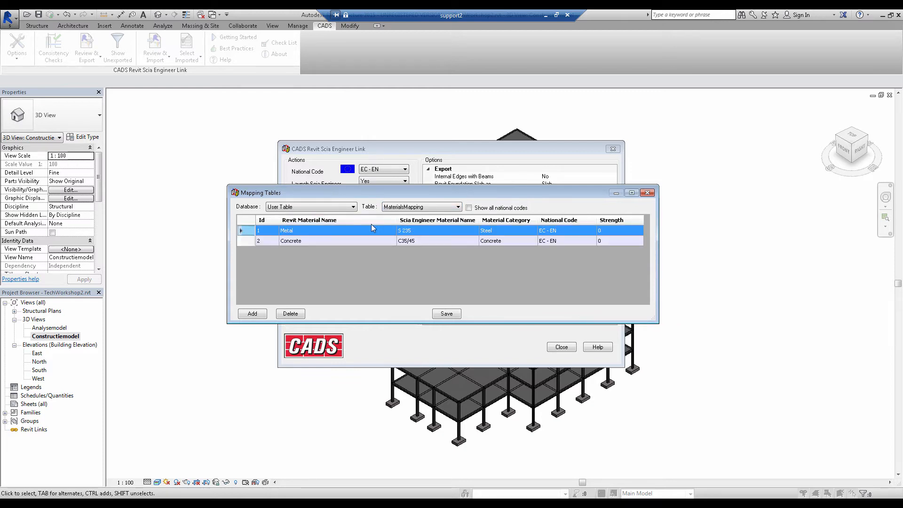
shift+click(248, 242)
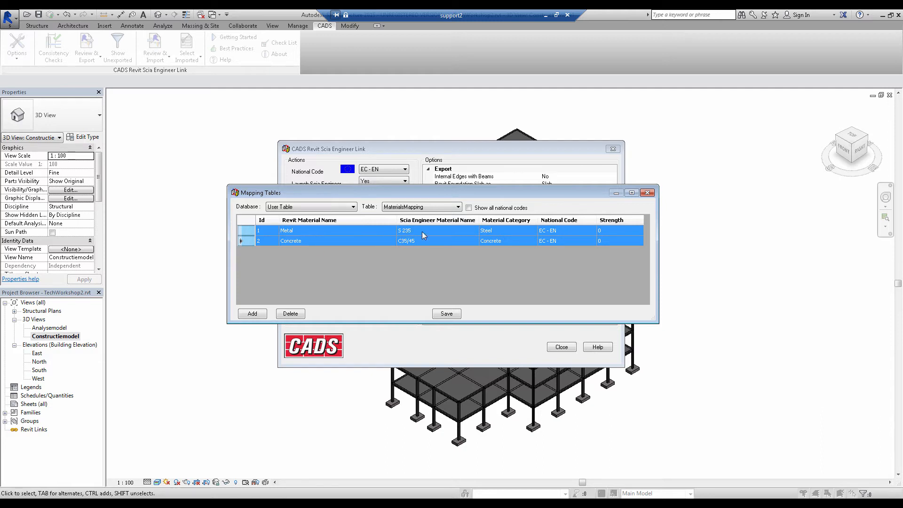
click(297, 313)
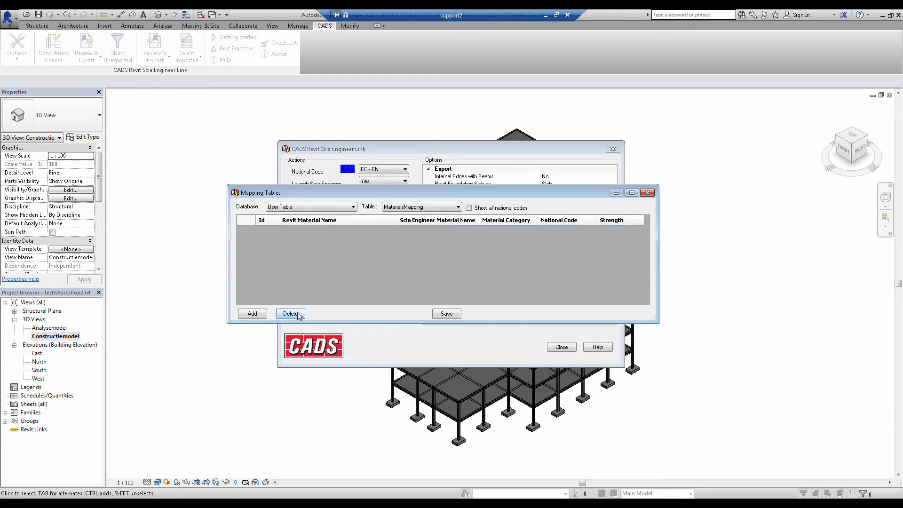
click(447, 314)
click(647, 193)
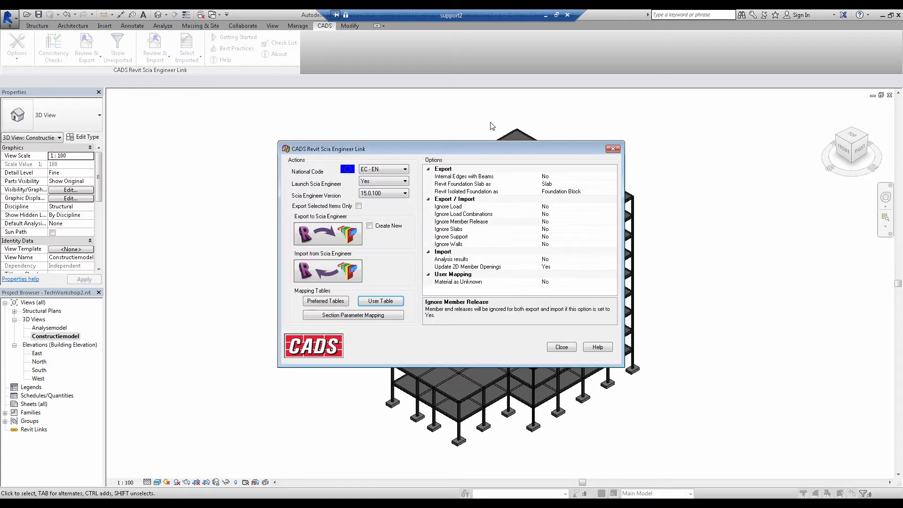
click(558, 347)
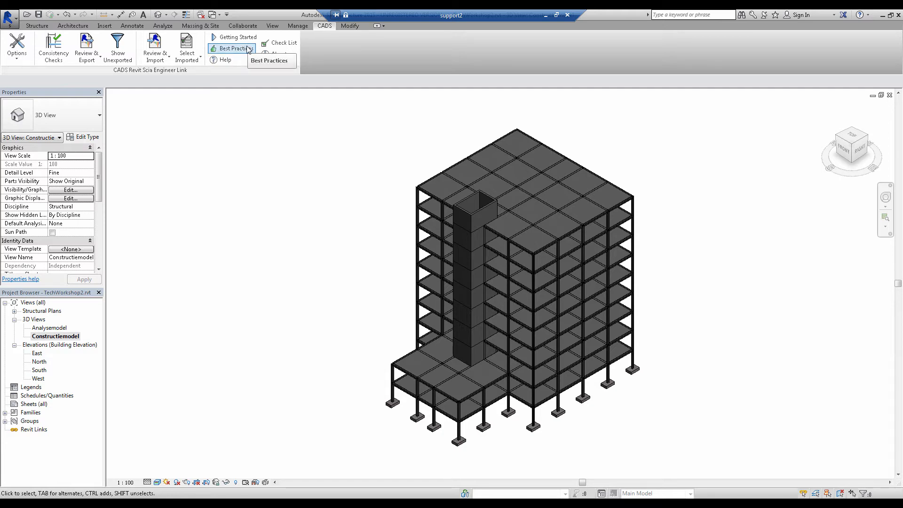
Run the analytical consistency checks on the model and dismiss the report
click(61, 53)
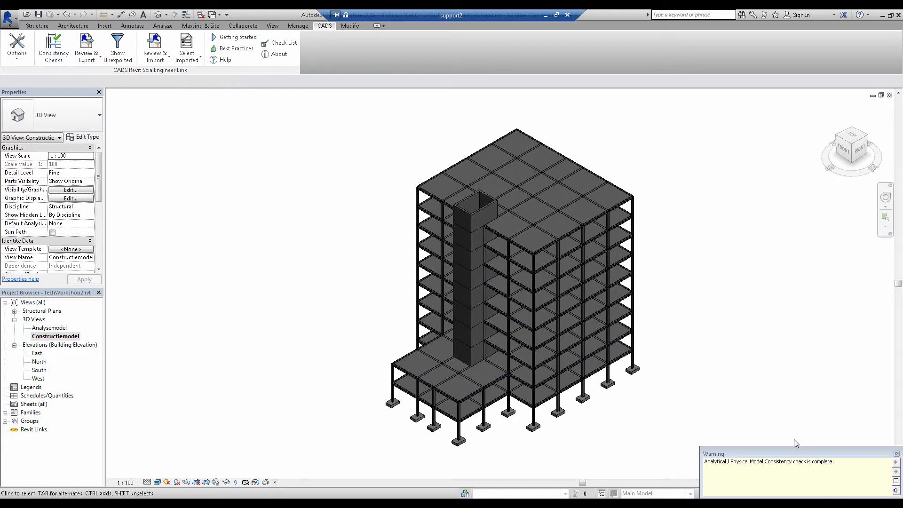
click(897, 454)
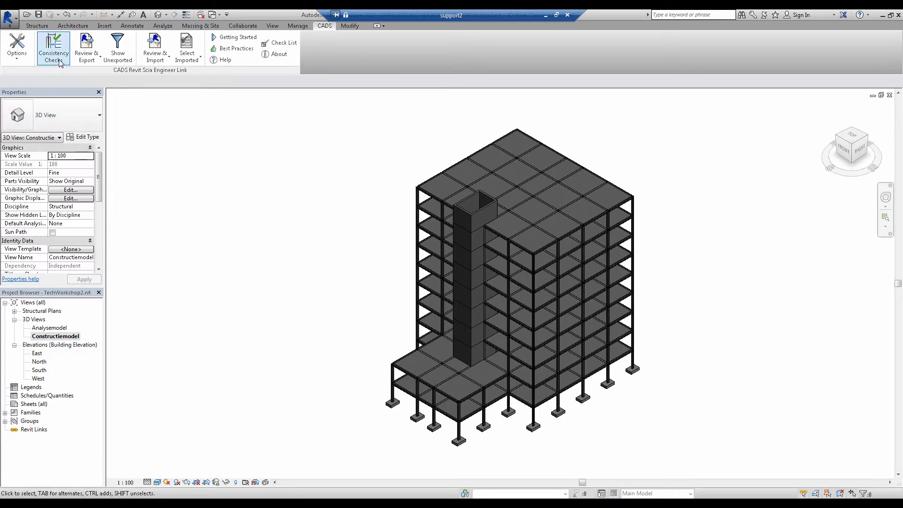
Export the full structural model directly to Scia Engineer without the review stage
click(89, 59)
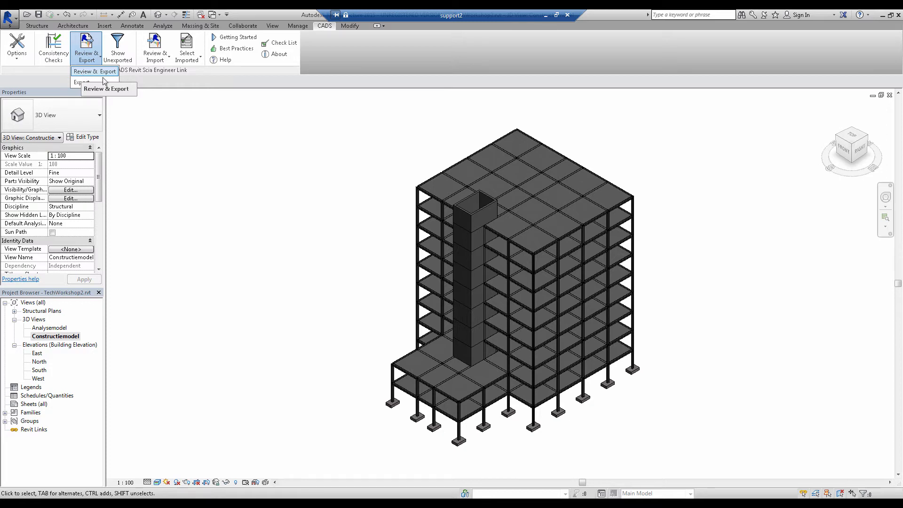
click(154, 61)
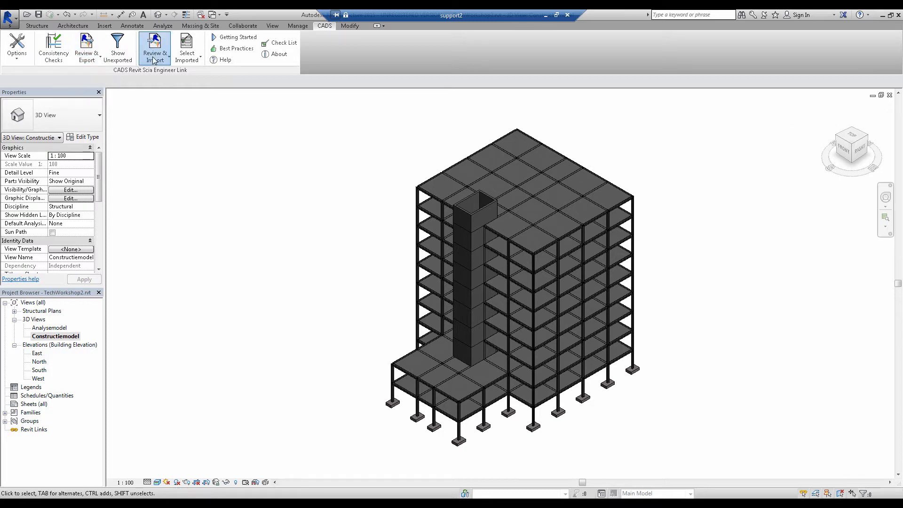
click(99, 60)
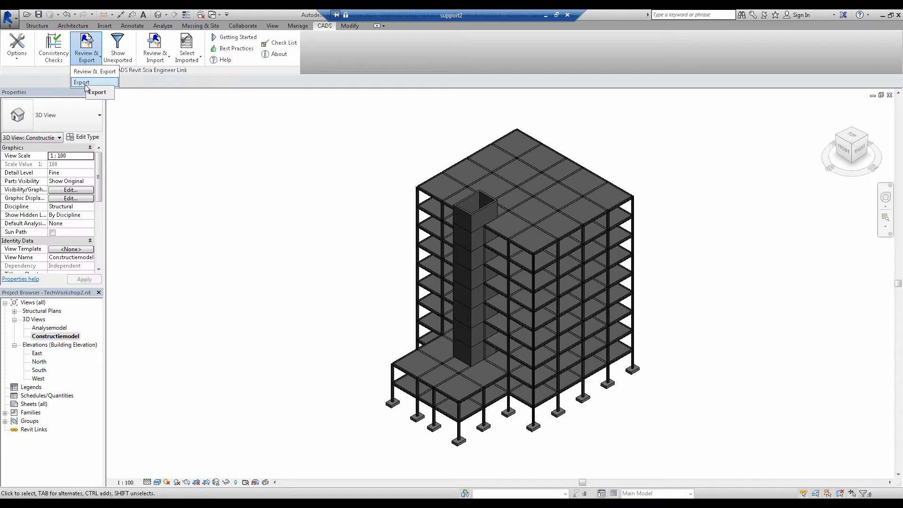
click(87, 84)
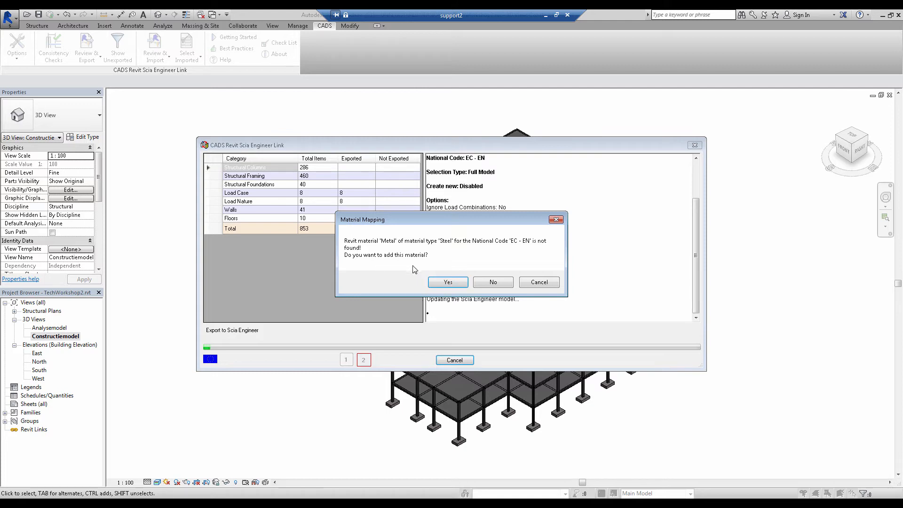
Add a user-table mapping of the Revit steel material Metal to the Scia Engineer material S 235
click(449, 283)
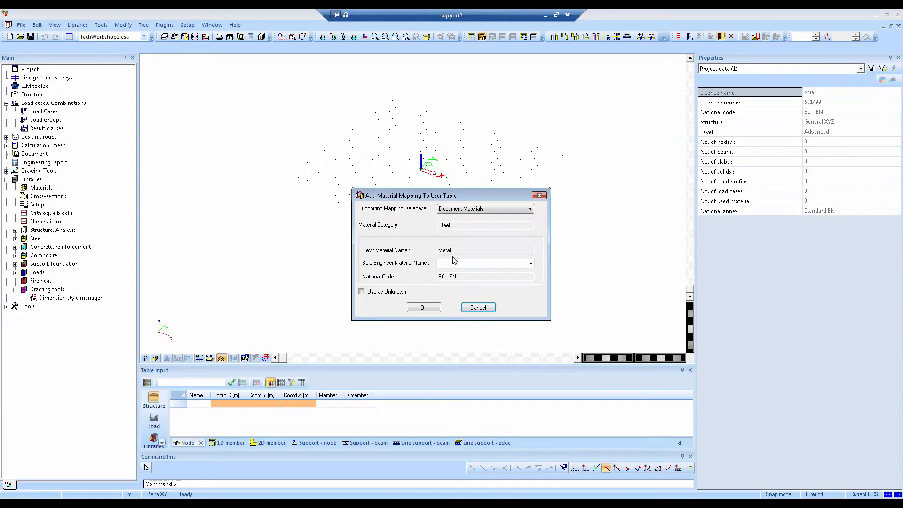
click(530, 263)
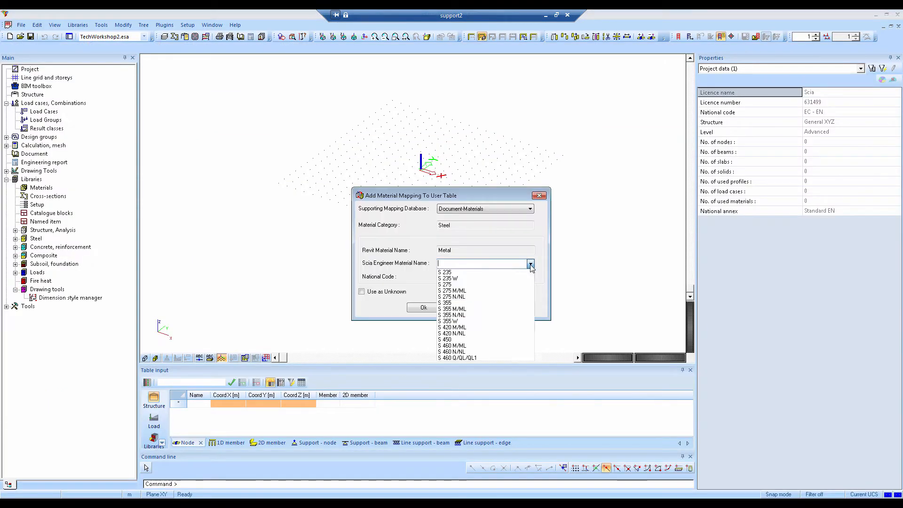
click(463, 272)
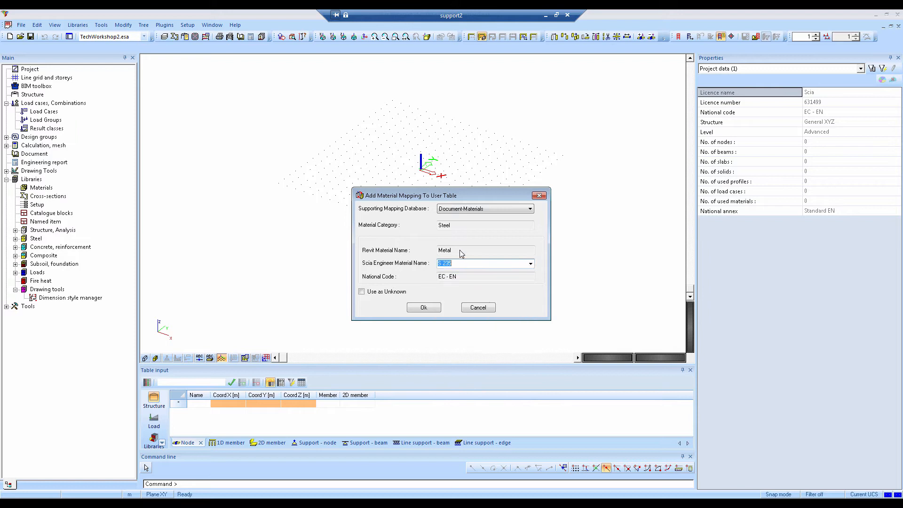
click(428, 309)
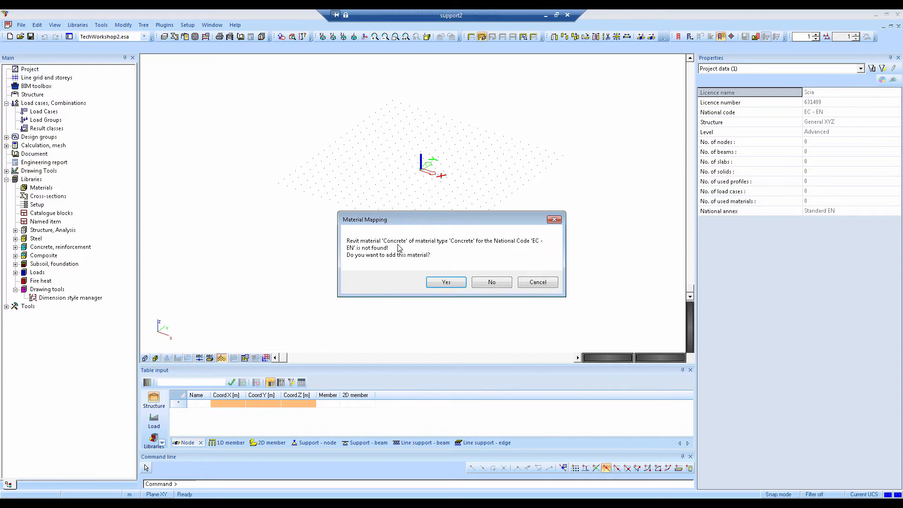
Add a user-table mapping of the Revit material Concrete to the Scia Engineer material C35/45
click(429, 282)
click(459, 264)
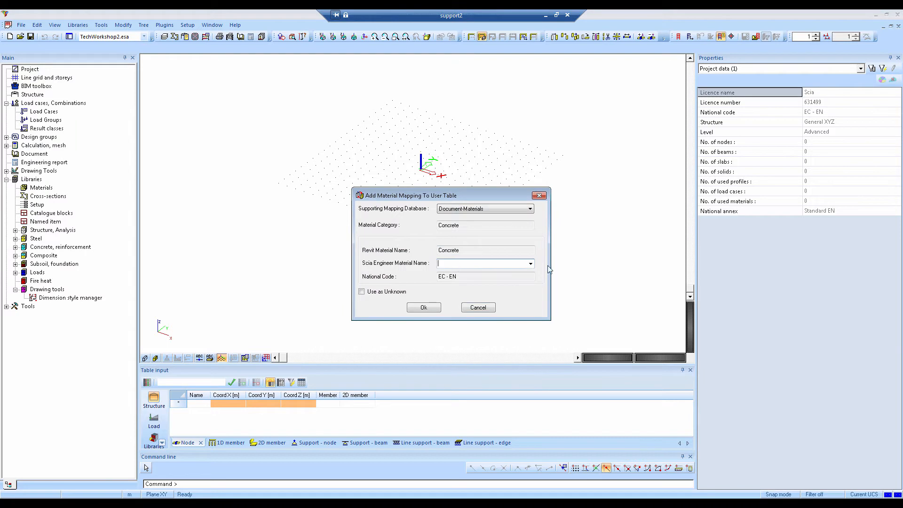
click(530, 263)
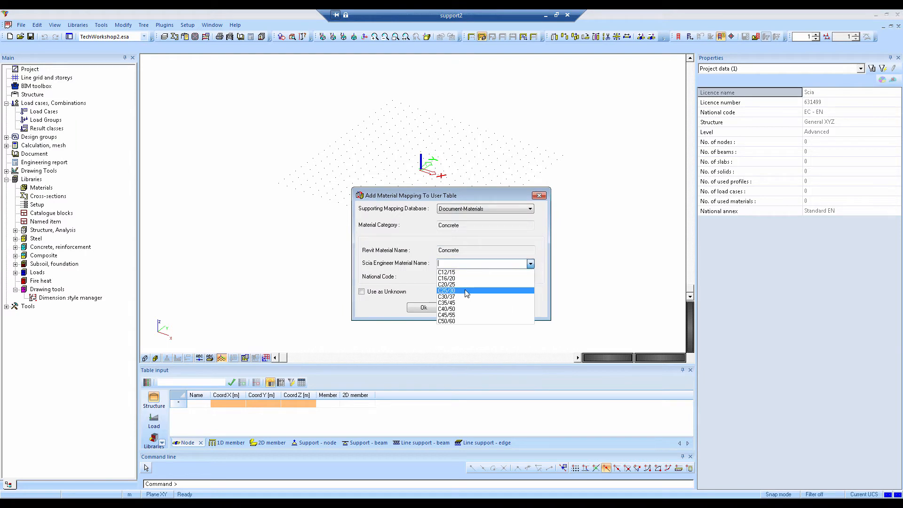
click(464, 303)
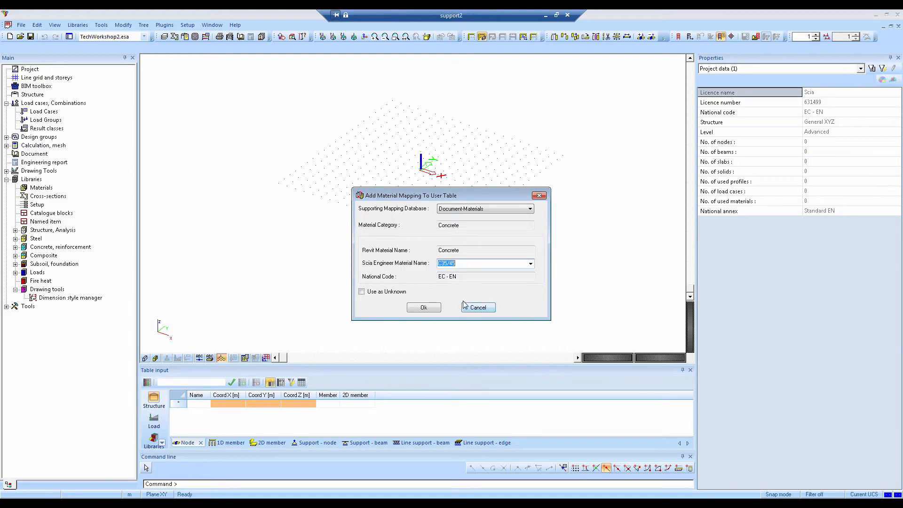
click(424, 308)
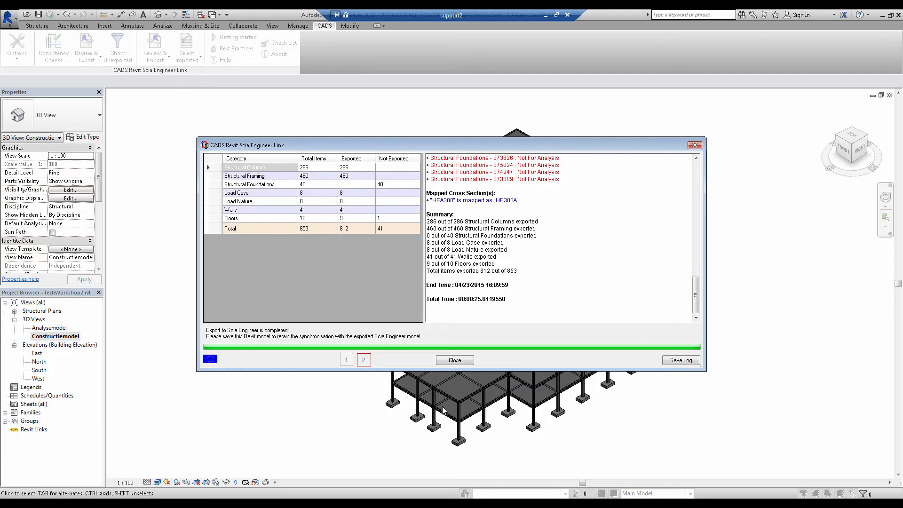
Review the exported and non-exported counts for columns, framing and foundations in the export summary, then dismiss it
click(347, 167)
click(346, 176)
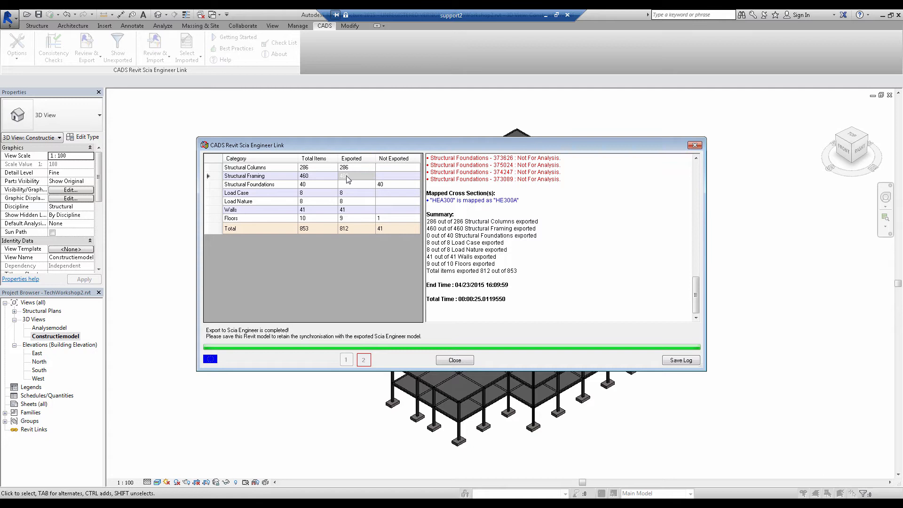
click(345, 186)
click(385, 185)
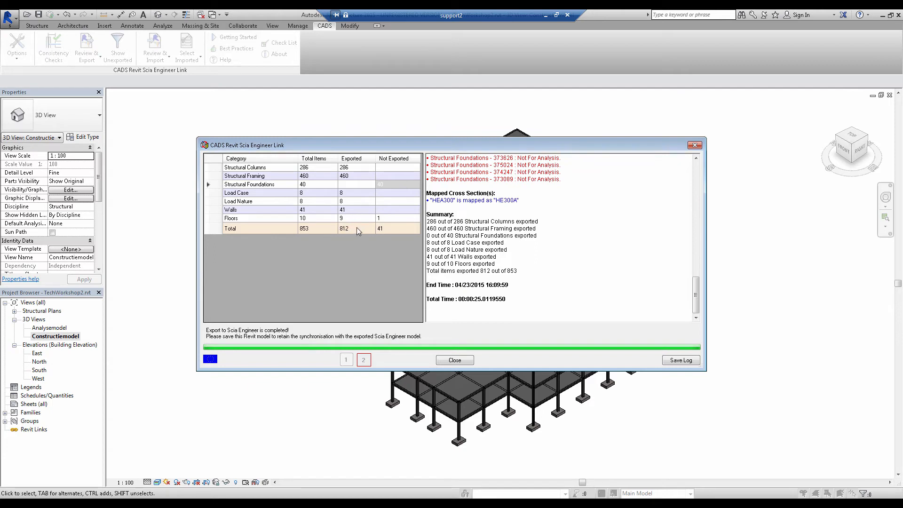
click(455, 360)
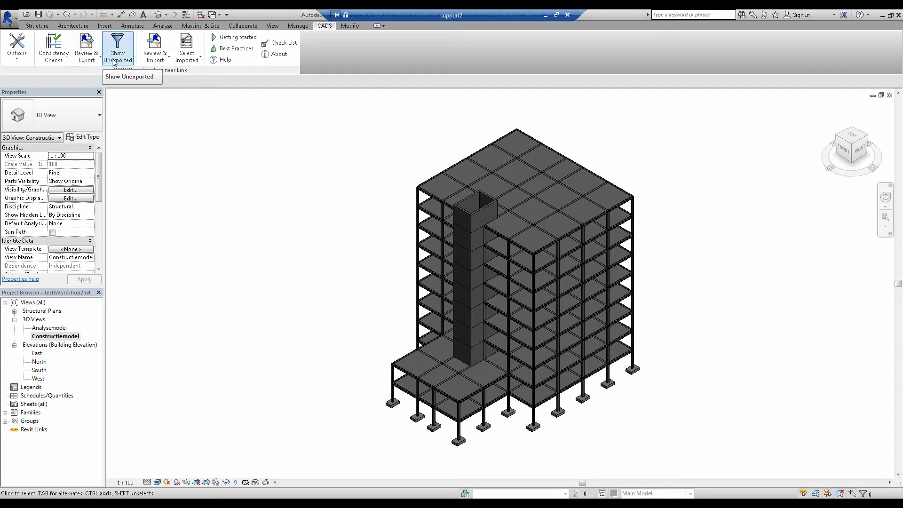
Review the reasons for the non-exported items and highlight only the unexported structural foundations in the 3D view
click(114, 62)
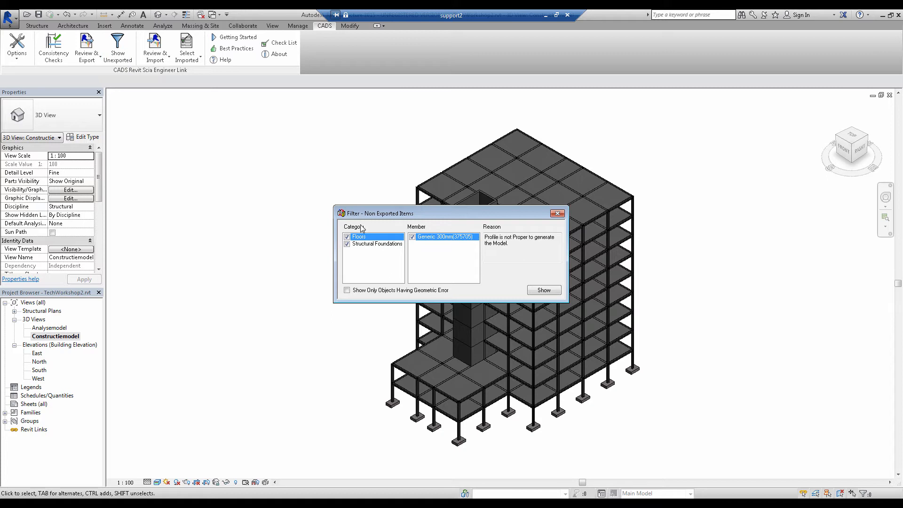
click(358, 244)
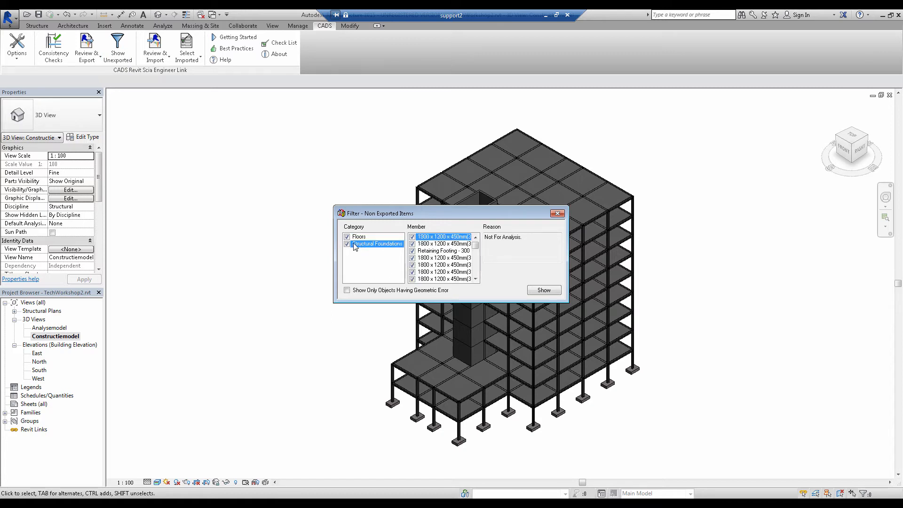
click(350, 237)
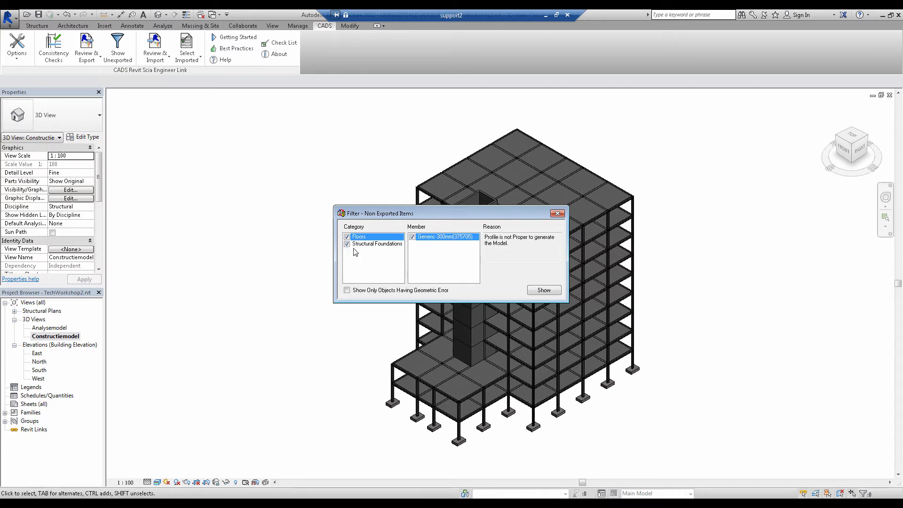
click(371, 245)
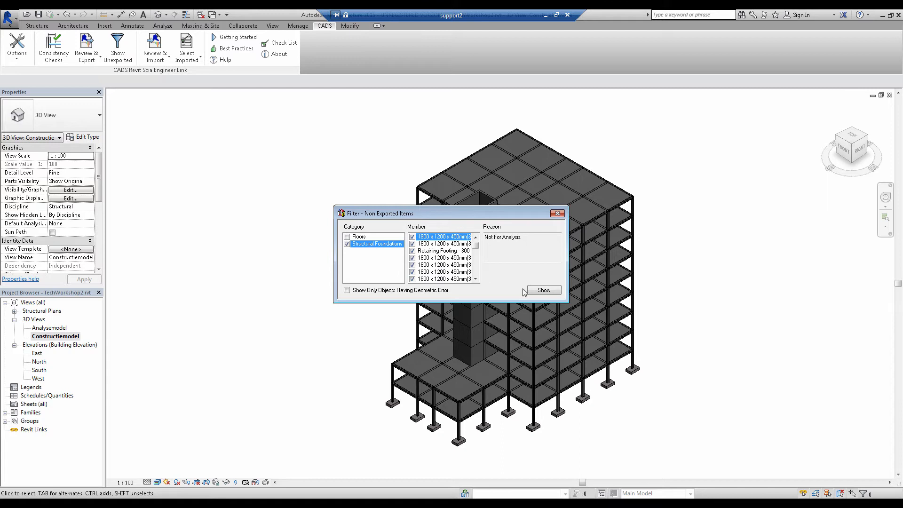
click(544, 291)
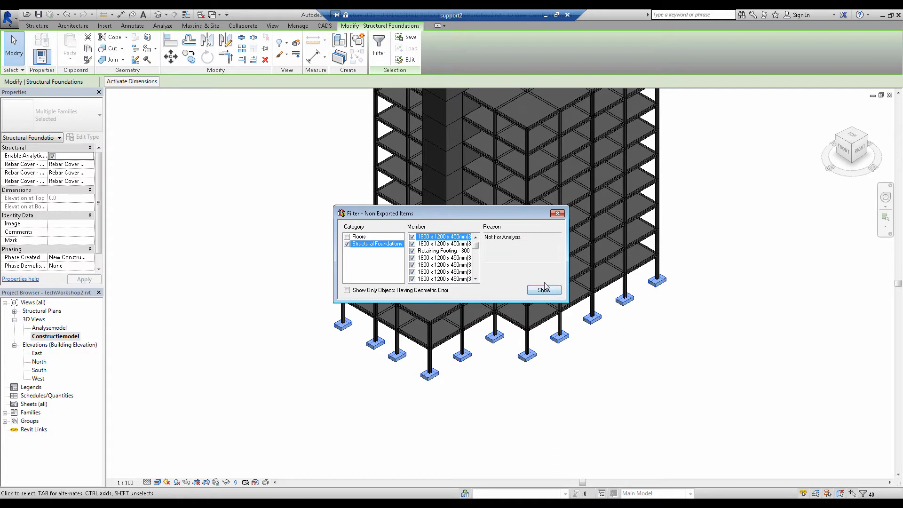
click(557, 213)
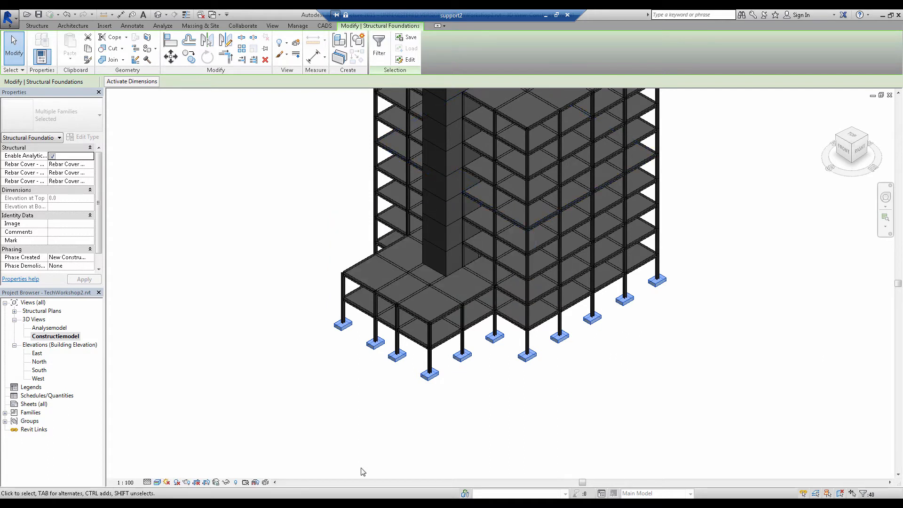
Switch to Scia Engineer and display the exported building model with rendered members and surfaces
key(alt+Tab)
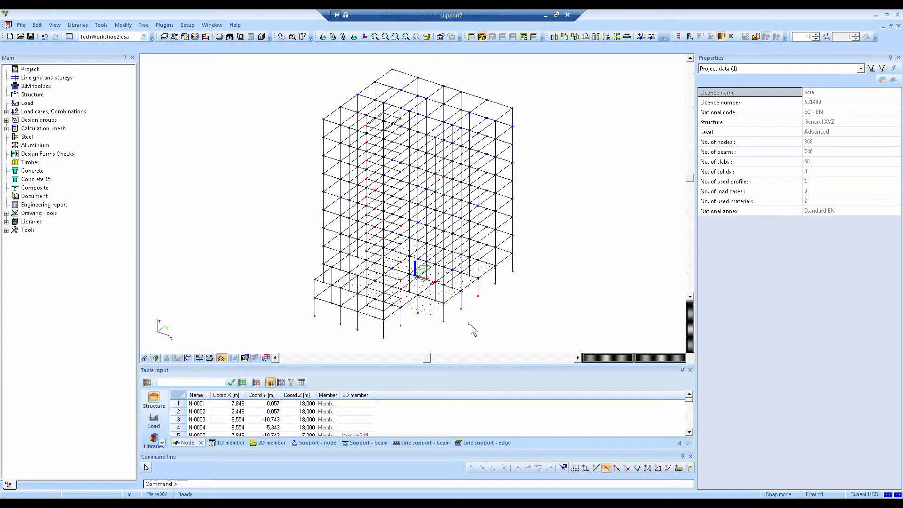
click(155, 358)
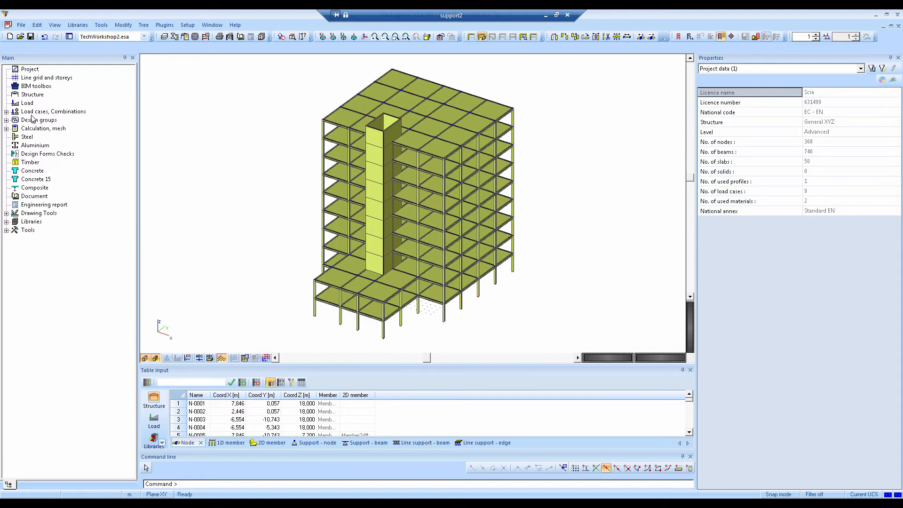
Add standard fixed node supports, rigid in all directions, to the base nodes of the building's columns and core
click(26, 95)
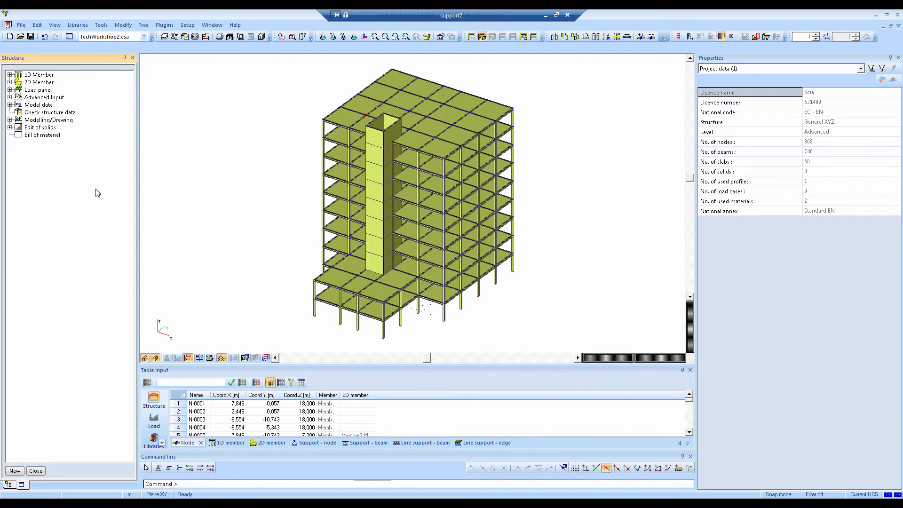
click(9, 104)
click(19, 113)
double_click(45, 121)
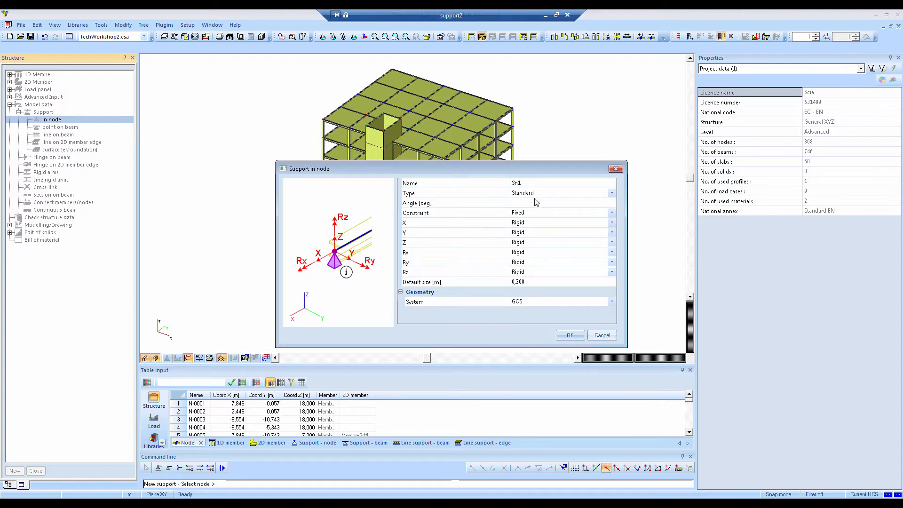
click(570, 335)
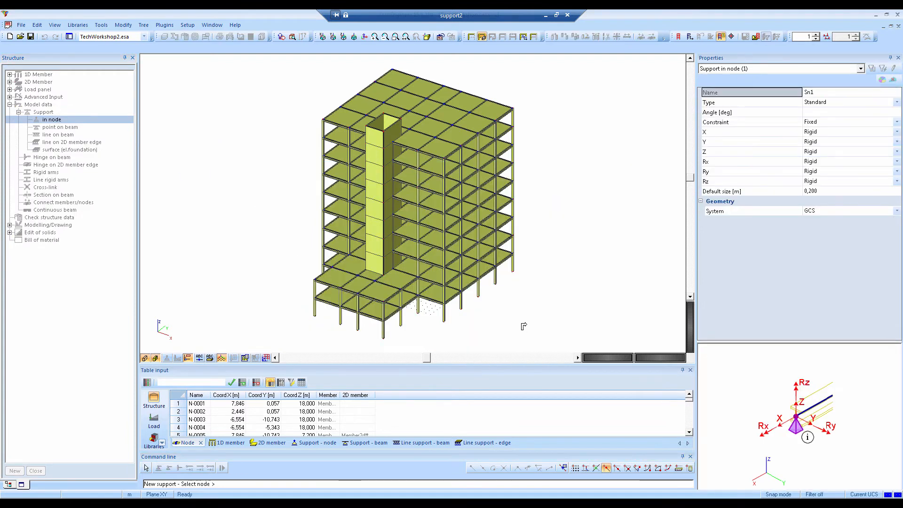
ctrl+right_drag(517, 319, 518, 309)
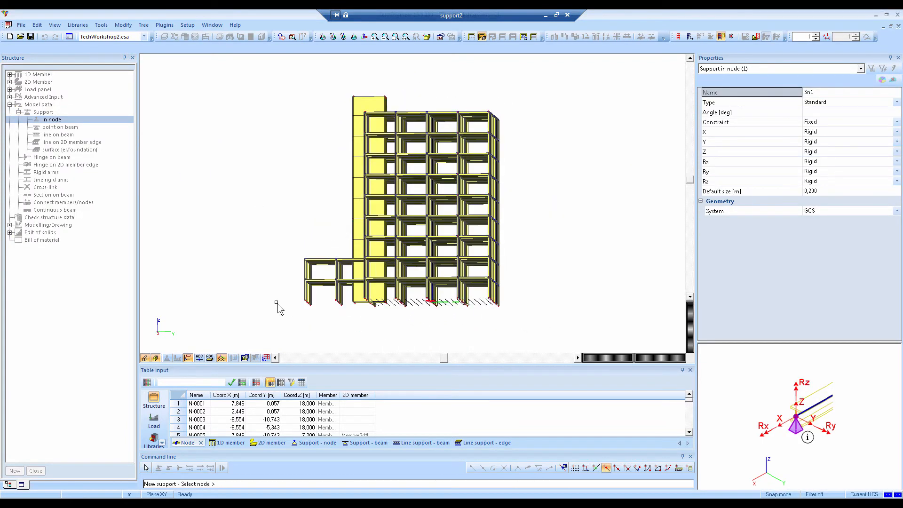
drag(290, 293, 351, 324)
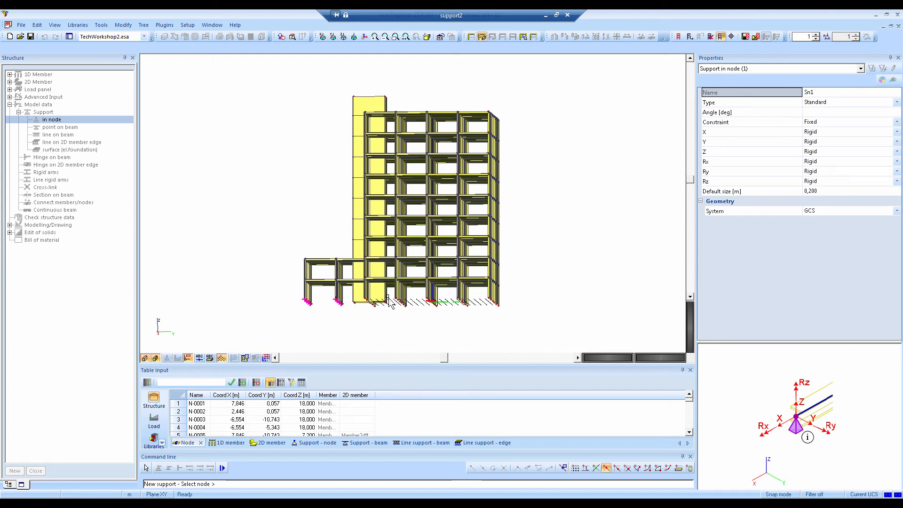
drag(389, 294, 527, 330)
ctrl+right_drag(443, 333, 411, 328)
drag(301, 288, 375, 320)
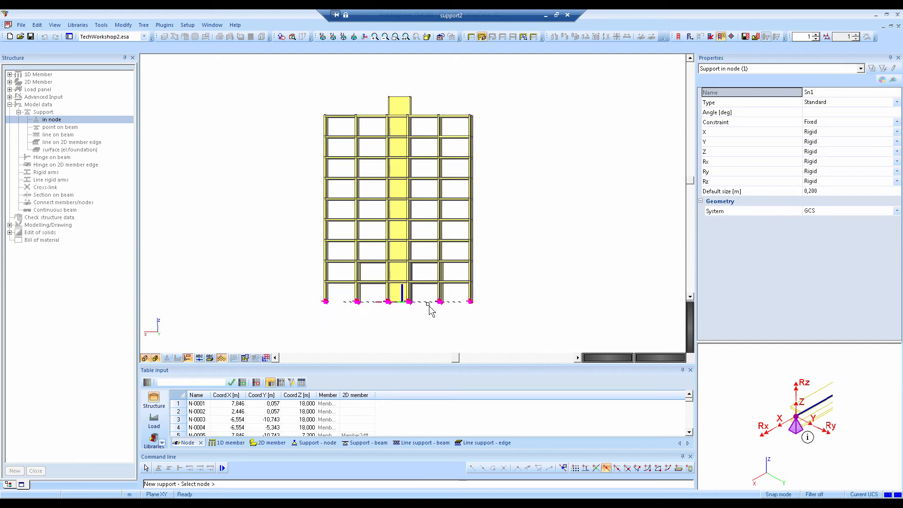
drag(431, 299, 491, 314)
key(Escape)
key(Escape)
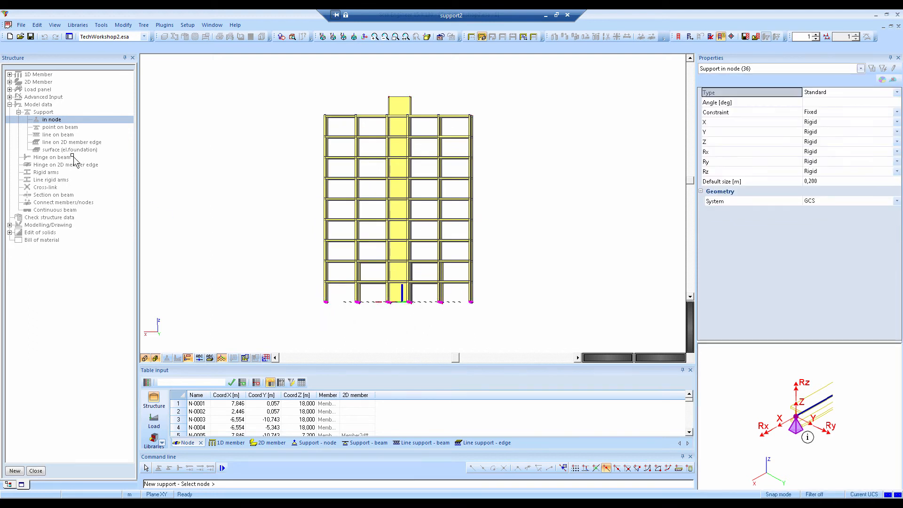
Add fixed line supports, rigid in all directions, along the 2D member edges at the building's base
double_click(60, 143)
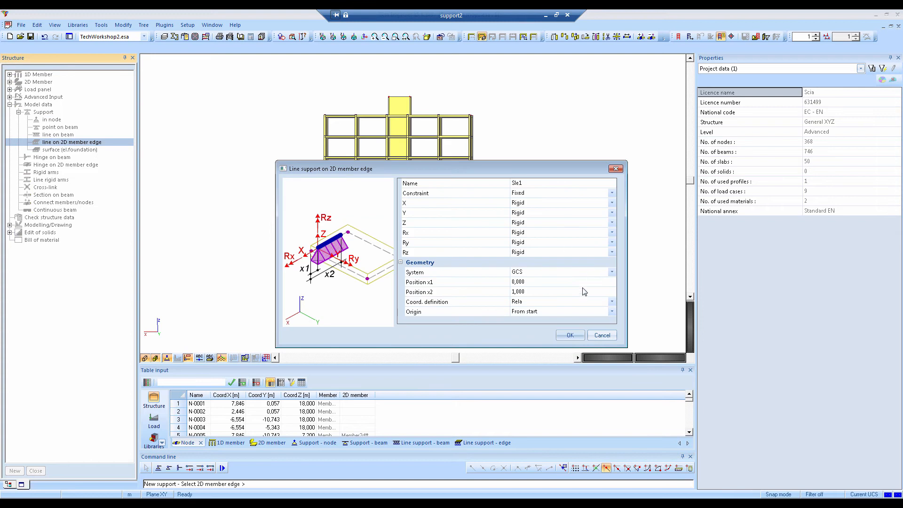
click(570, 335)
drag(273, 289, 535, 353)
key(Escape)
key(Escape)
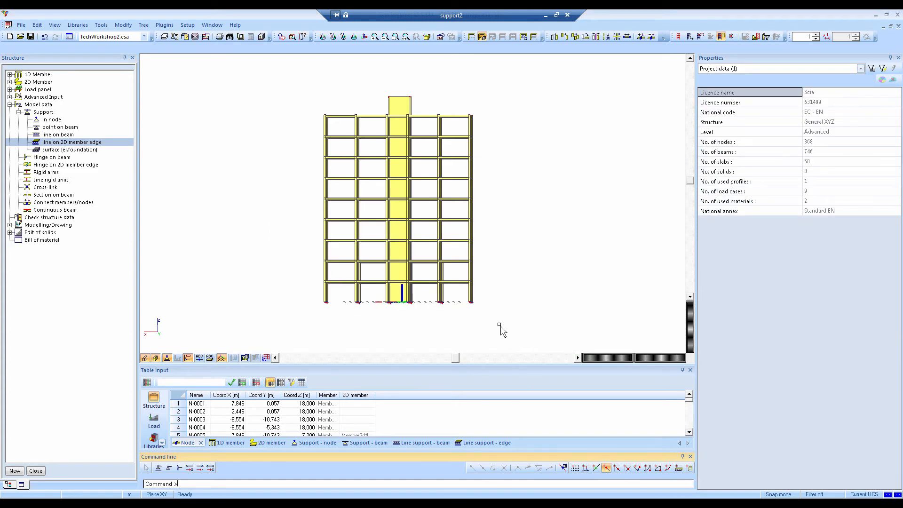
ctrl+right_drag(500, 326, 409, 336)
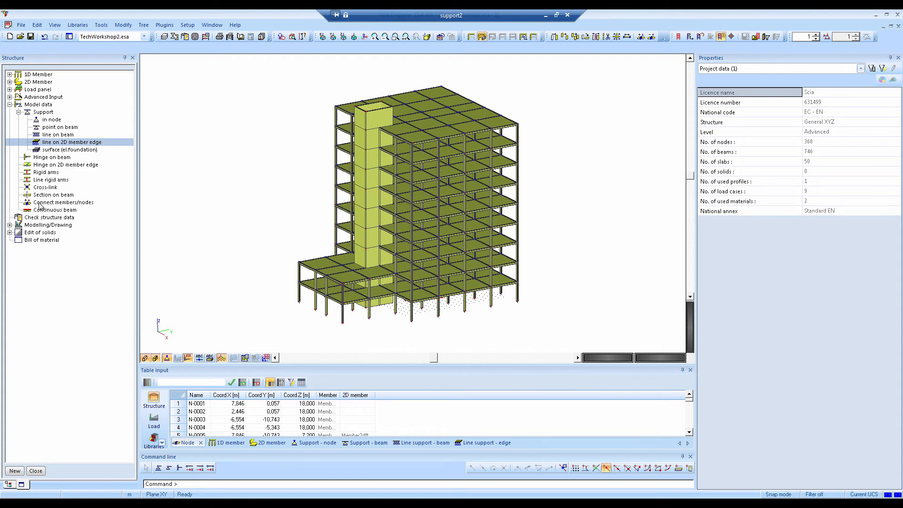
Connect the members and nodes of the entire structure and acknowledge the intersection report
double_click(52, 203)
click(414, 288)
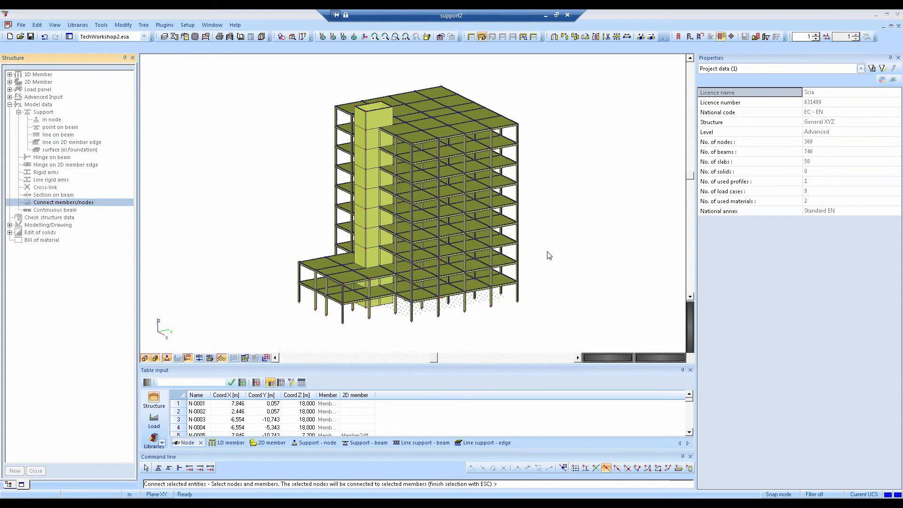
click(583, 302)
click(570, 335)
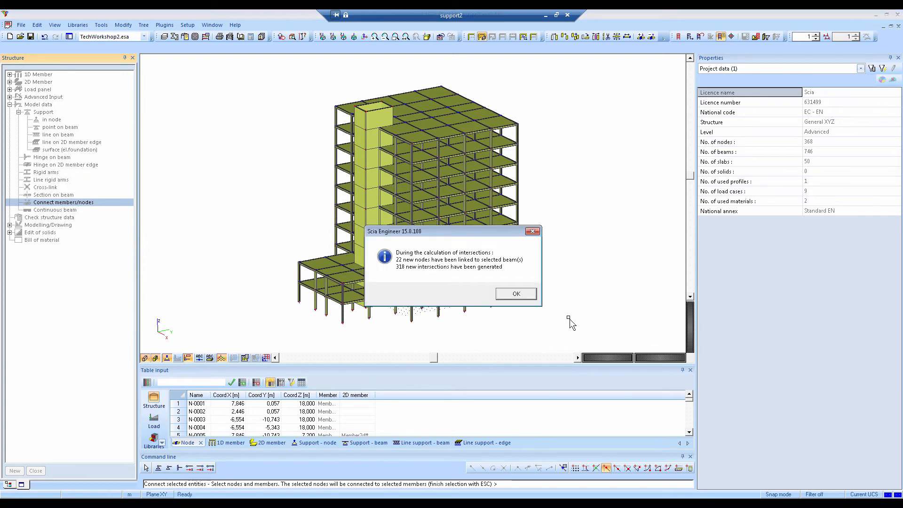
key(Return)
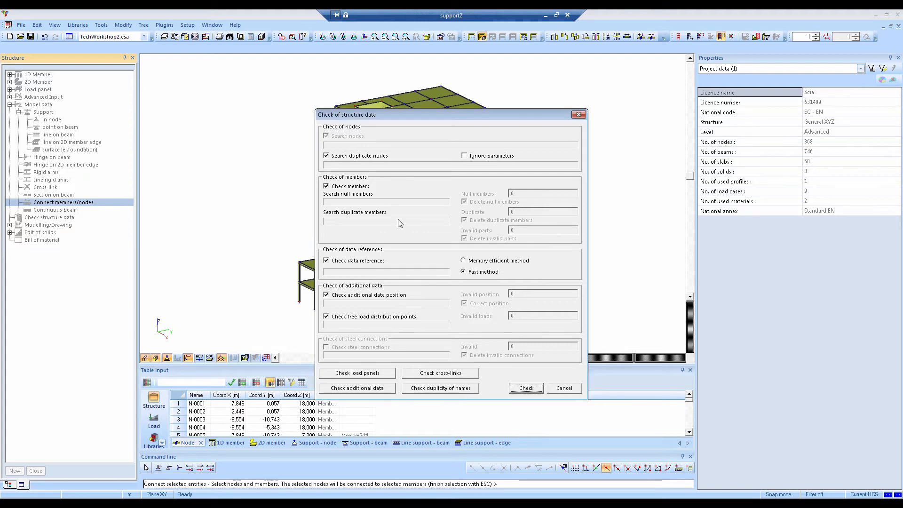
Run the check of structure data and delete the duplicate members
click(527, 388)
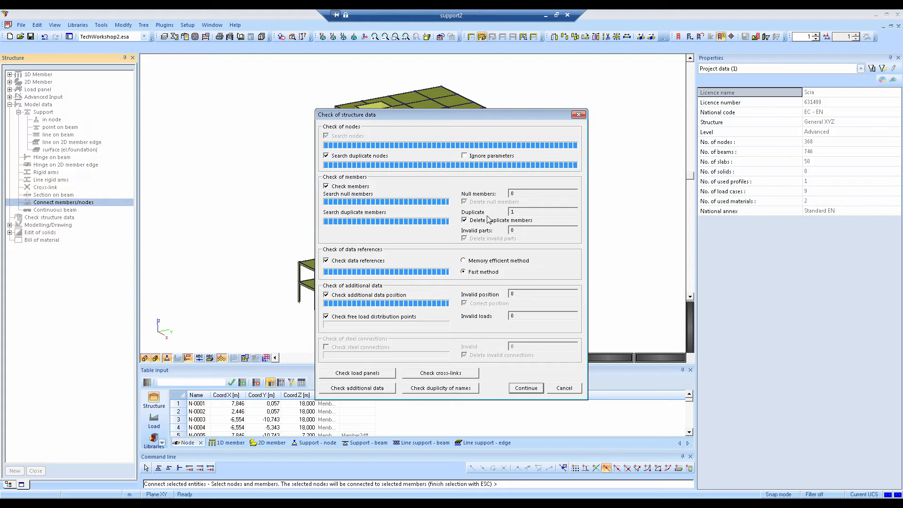
click(525, 388)
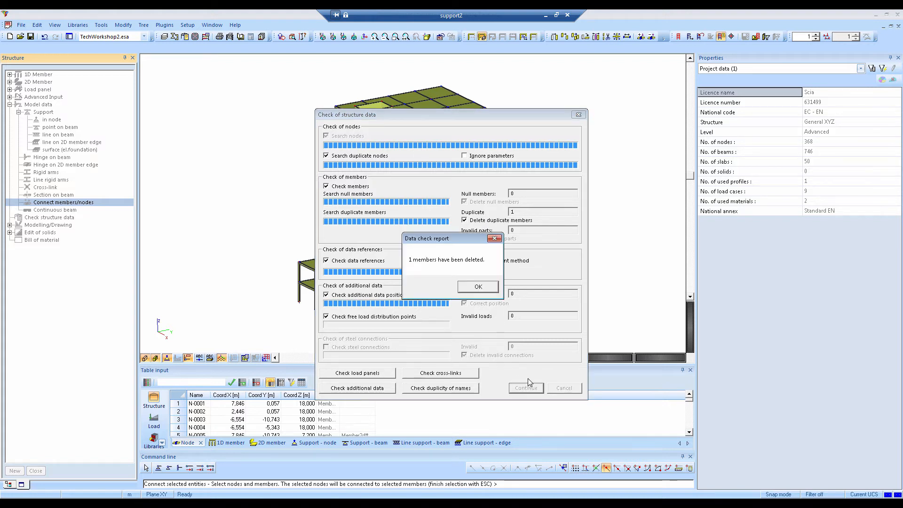
click(491, 287)
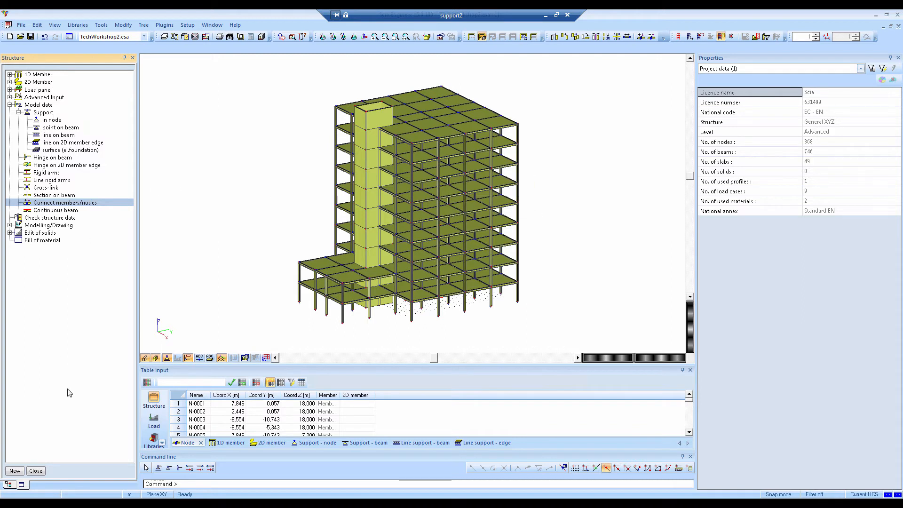
Leave the structure service, open the load service and bring up the list of load cases
click(37, 471)
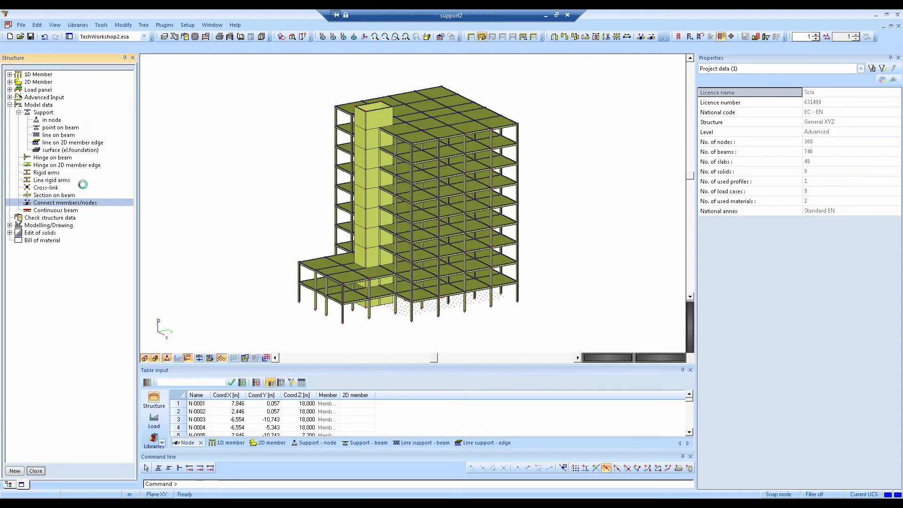
double_click(27, 103)
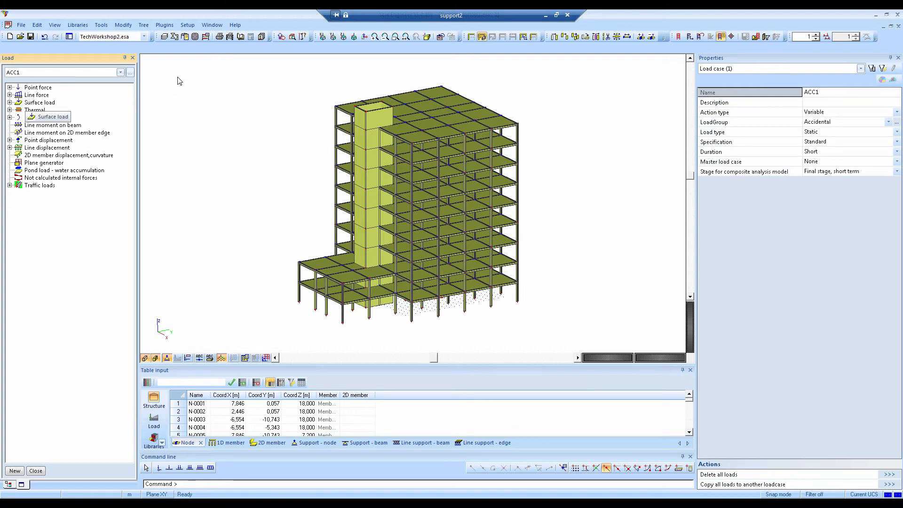
click(120, 73)
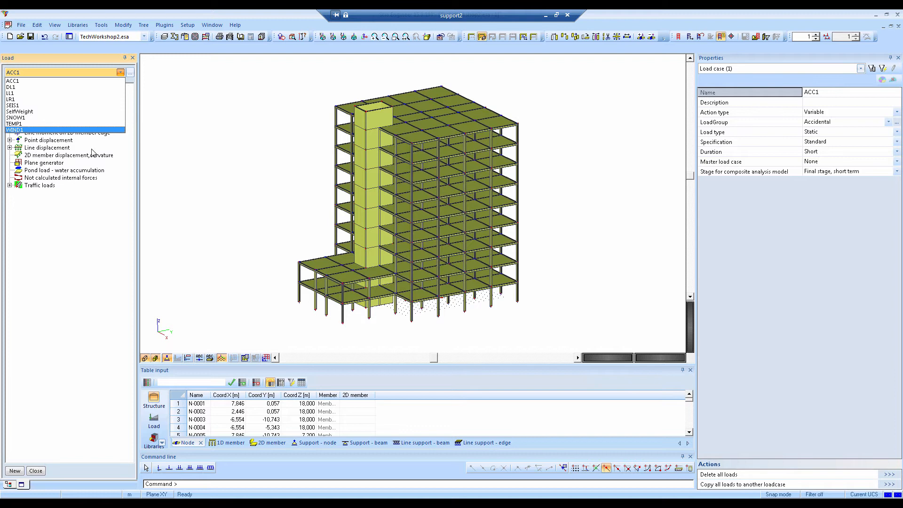
click(130, 72)
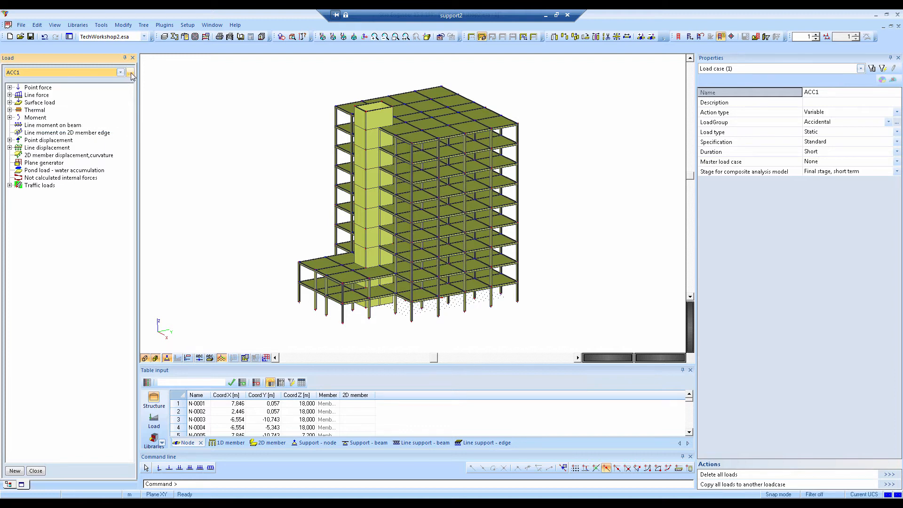
click(130, 72)
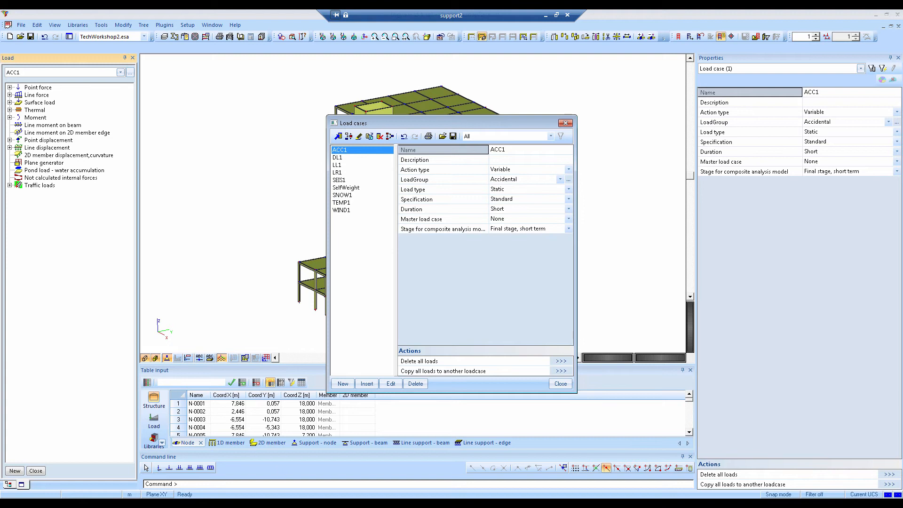
Switch to Revit to review its load cases, then return to Scia Engineer and inspect the SelfWeight load case
click(304, 502)
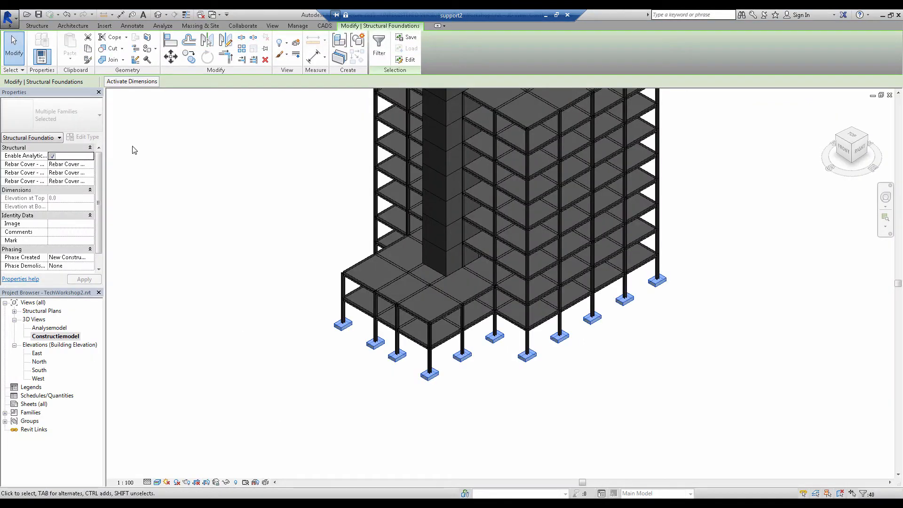
click(162, 25)
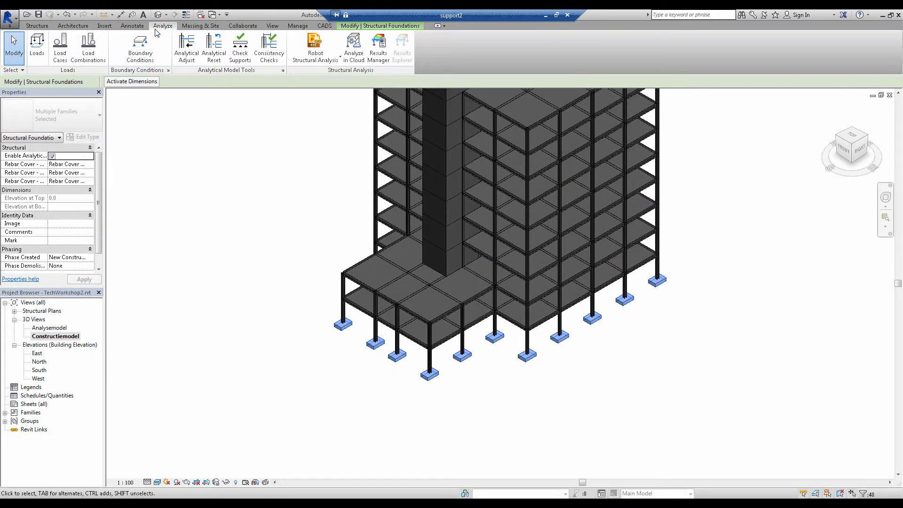
click(62, 53)
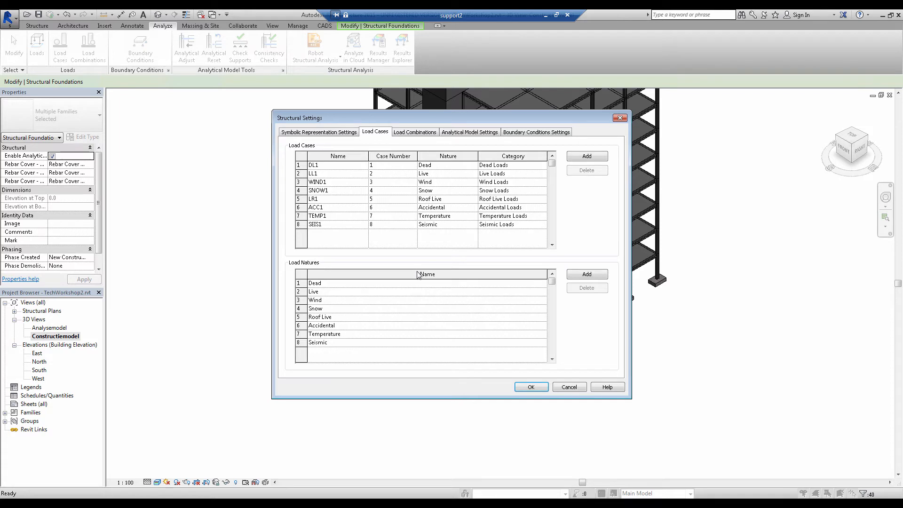
click(620, 118)
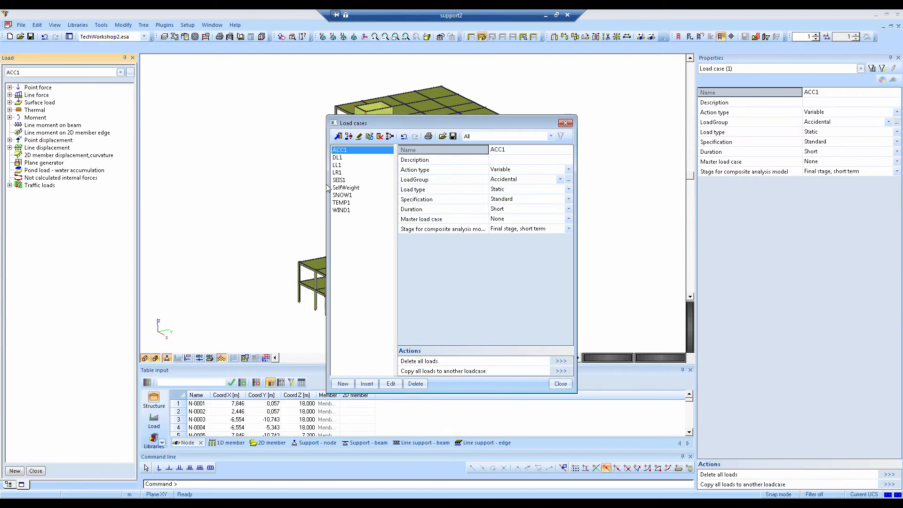
click(340, 188)
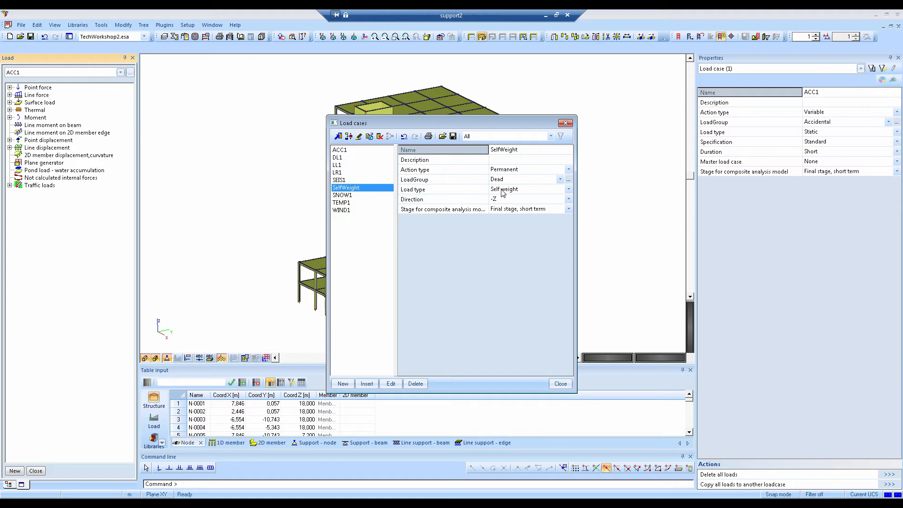
click(565, 123)
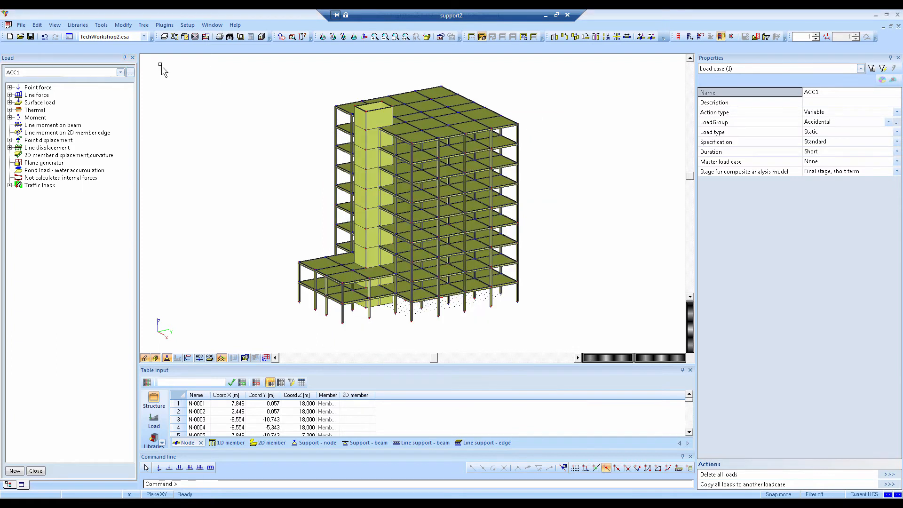
Apply a surface force of -1,00 kN/m² in direction Z, LCS system, to all floor slabs in load case LL1
click(80, 69)
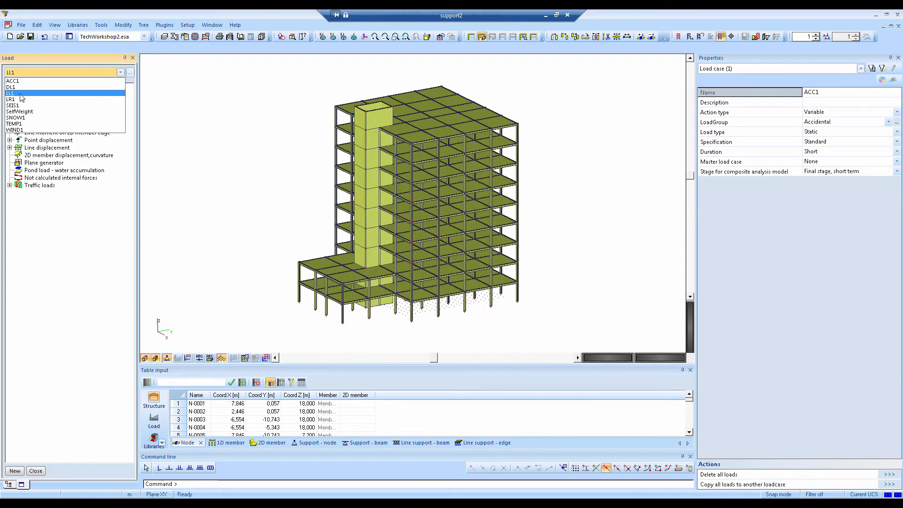
click(33, 95)
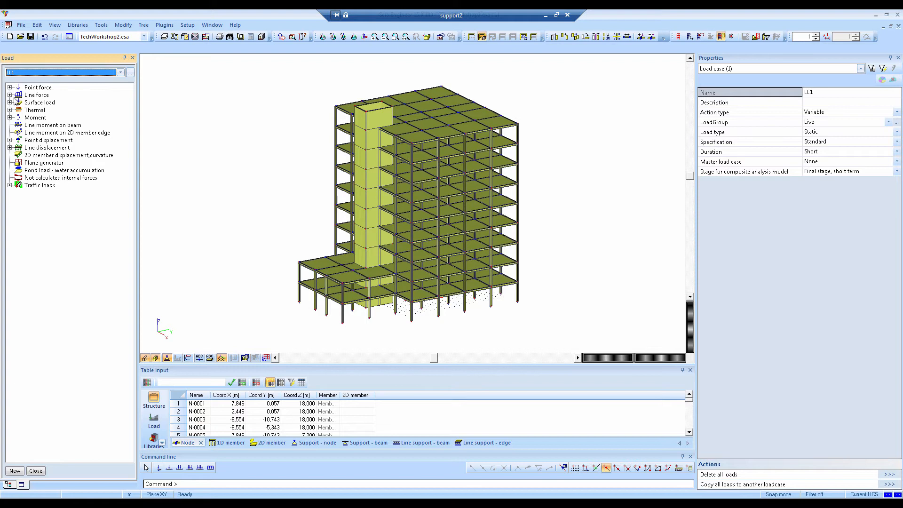
click(9, 102)
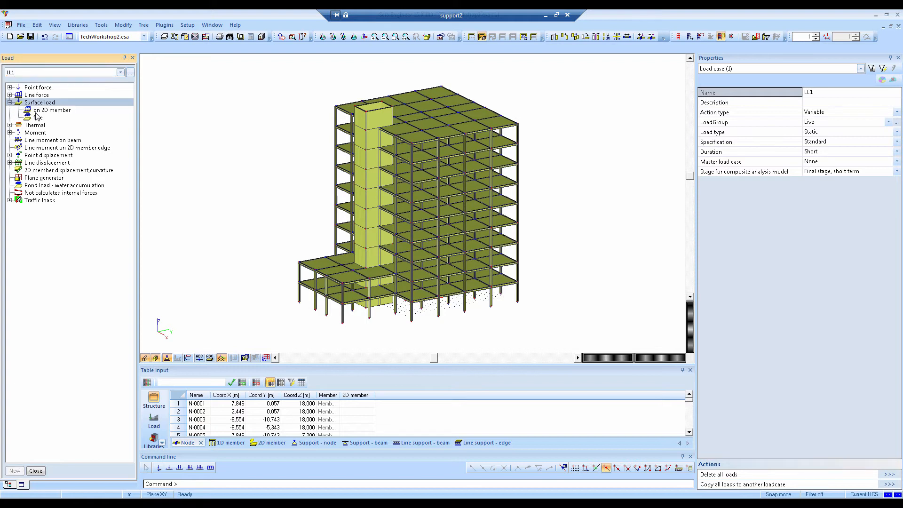
click(42, 110)
double_click(43, 112)
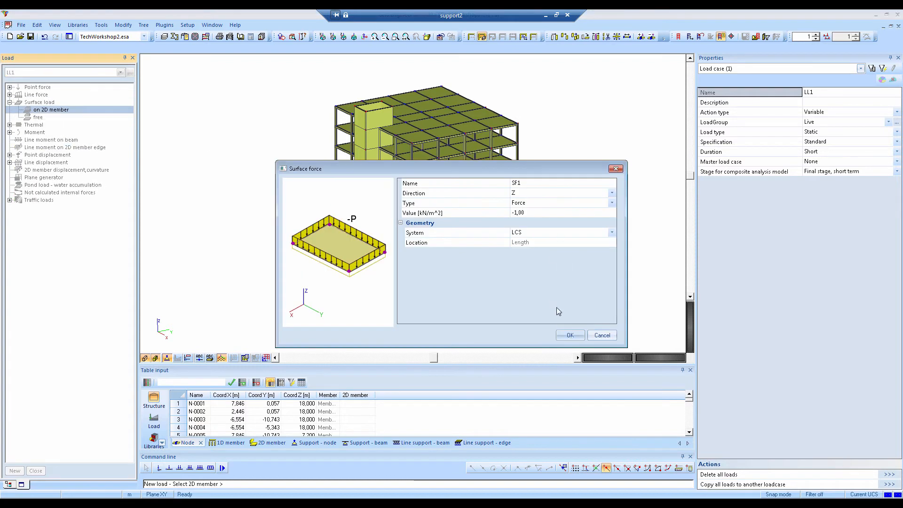
click(570, 335)
drag(578, 310, 490, 127)
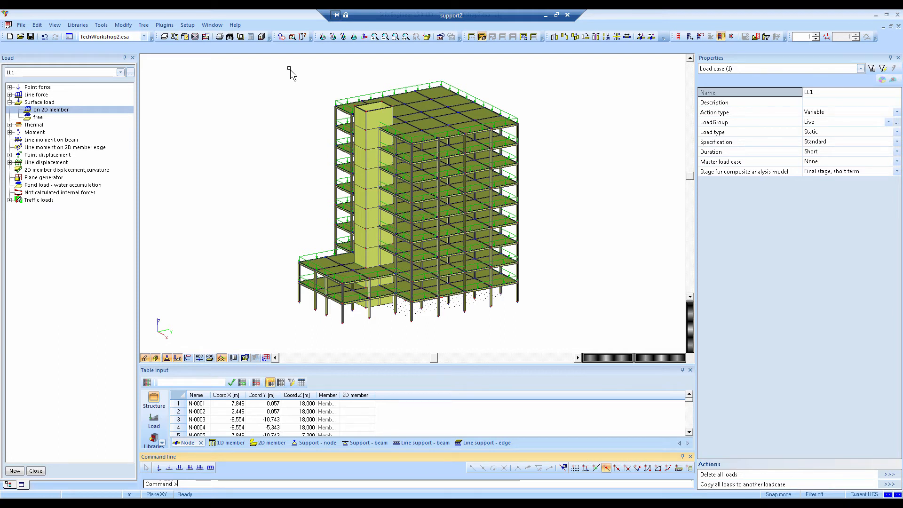
Run the linear calculation of the structure and acknowledge the end-of-analysis report
click(206, 37)
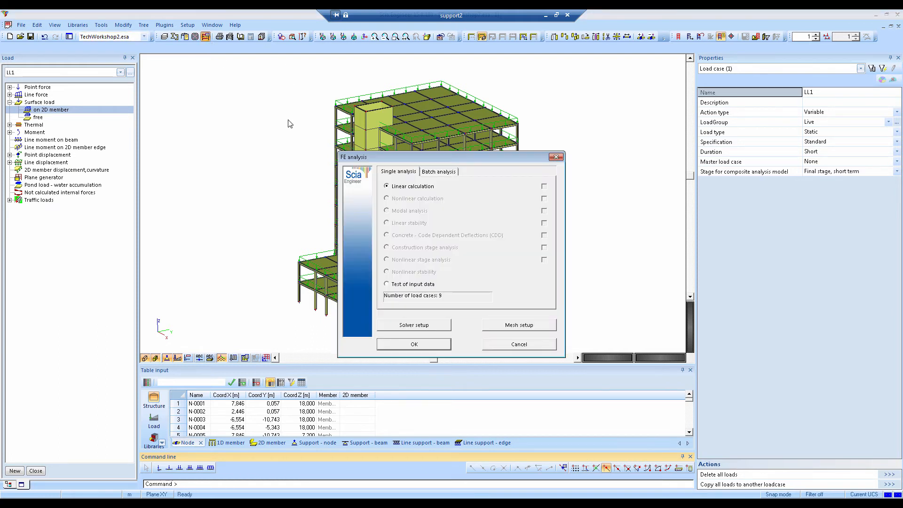
click(415, 346)
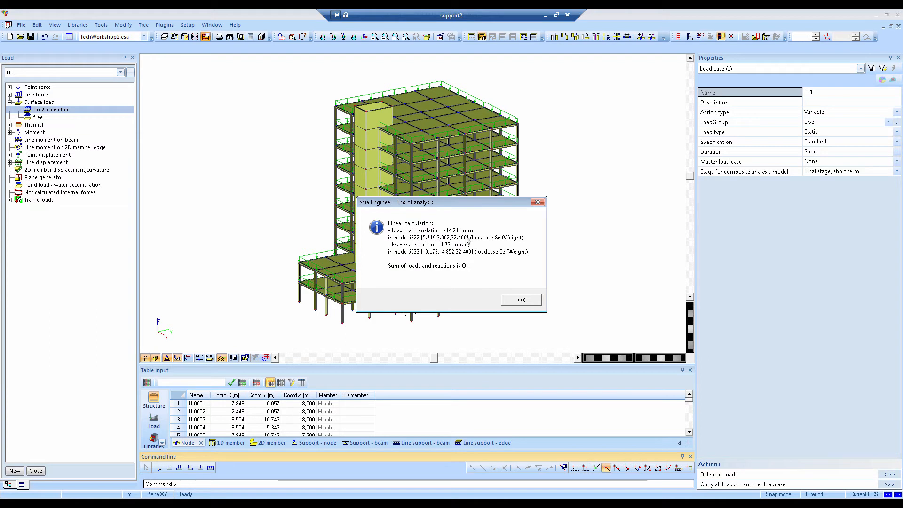
click(521, 306)
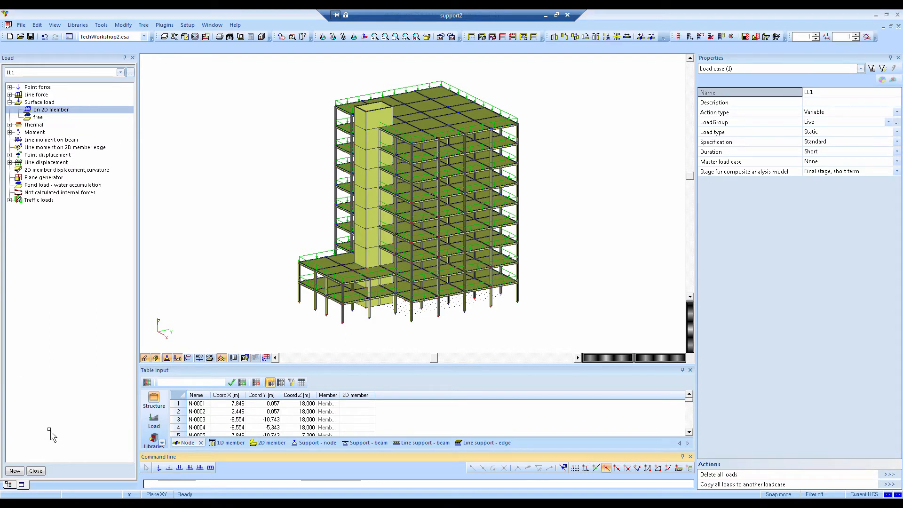
Show the nodal displacement Uz of all 2D members for load case LL1 in the results
click(37, 471)
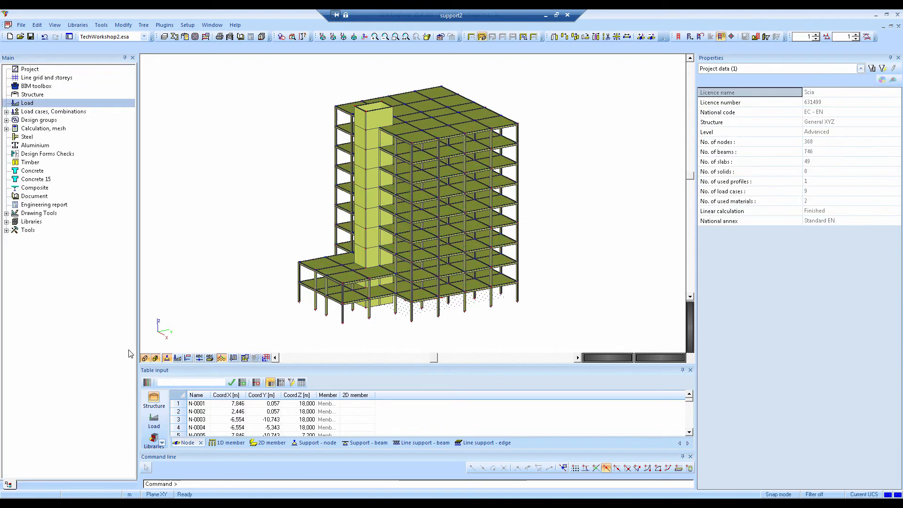
double_click(30, 137)
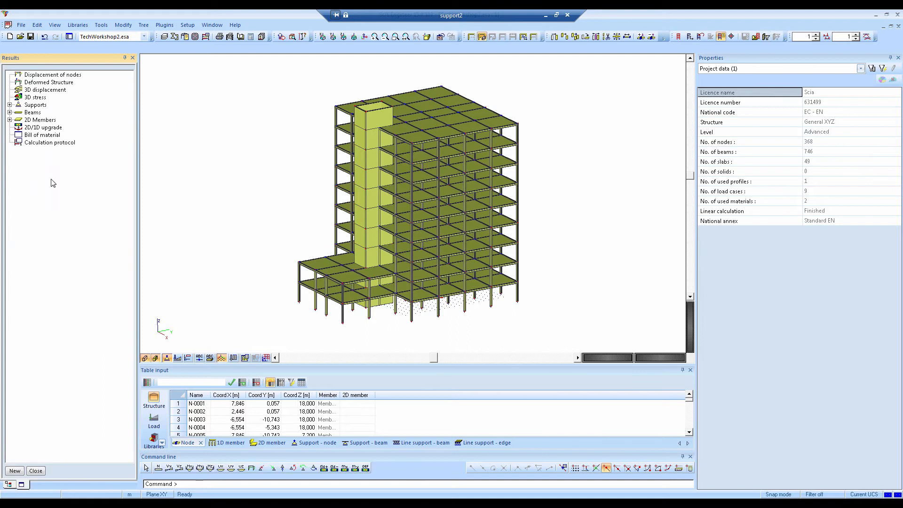
click(10, 119)
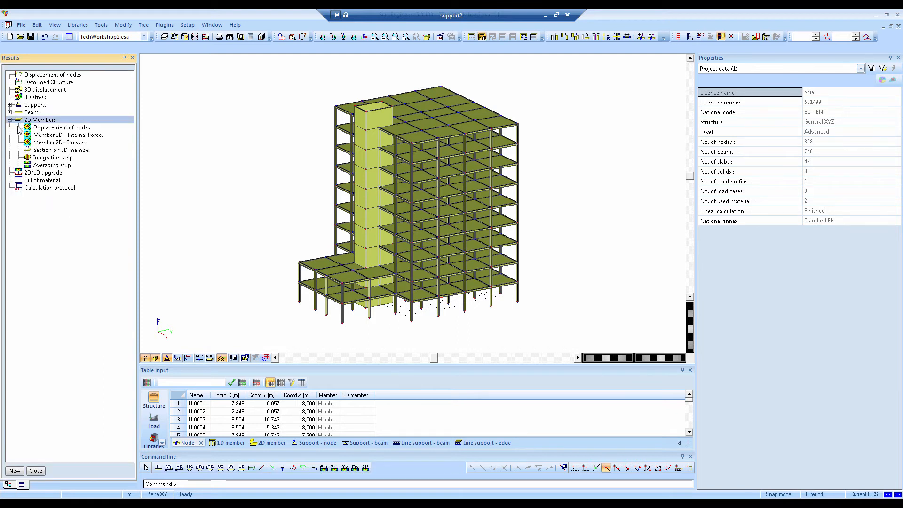
click(50, 128)
click(820, 124)
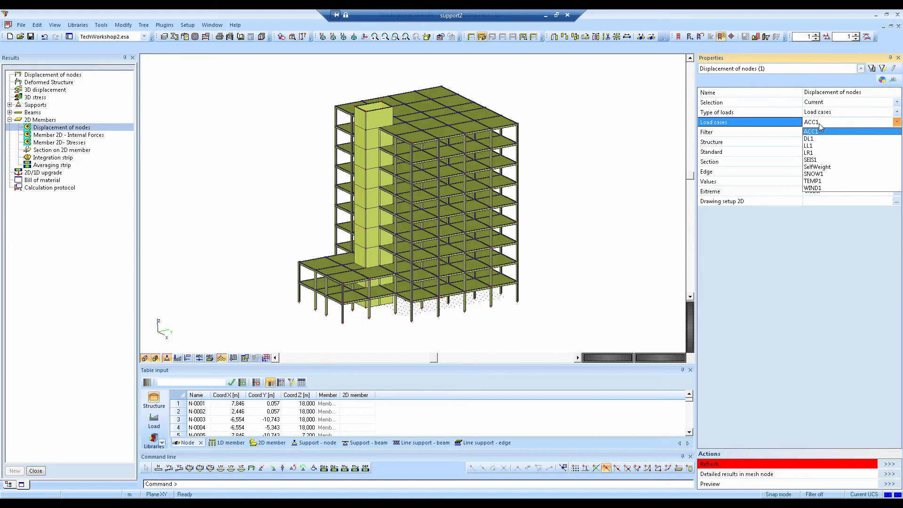
click(819, 146)
click(824, 104)
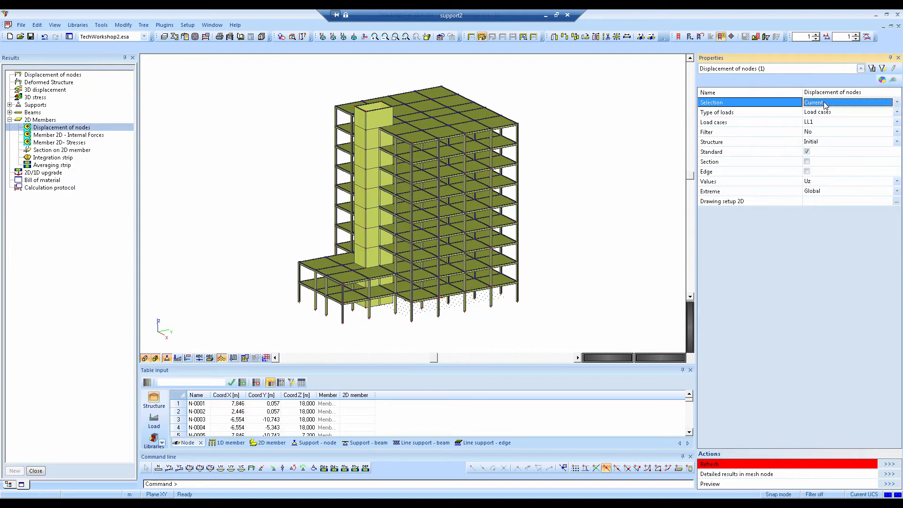
click(825, 104)
click(824, 112)
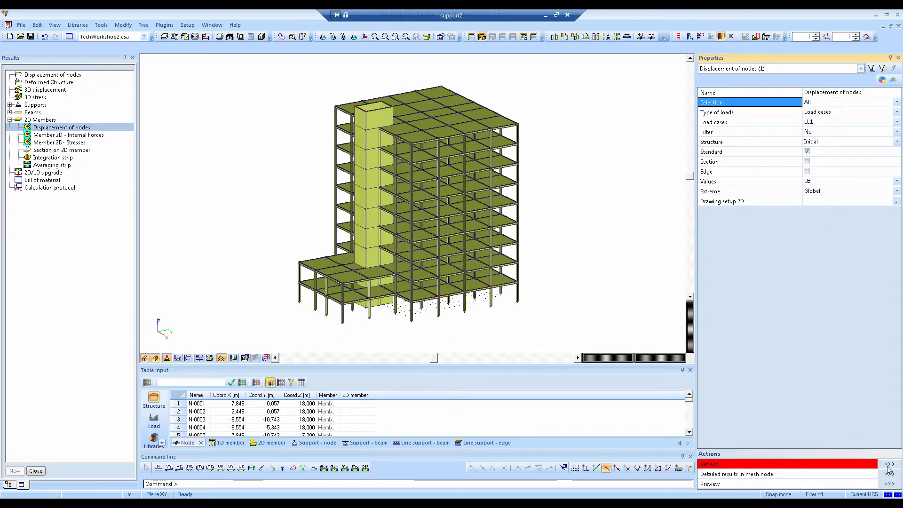
click(888, 466)
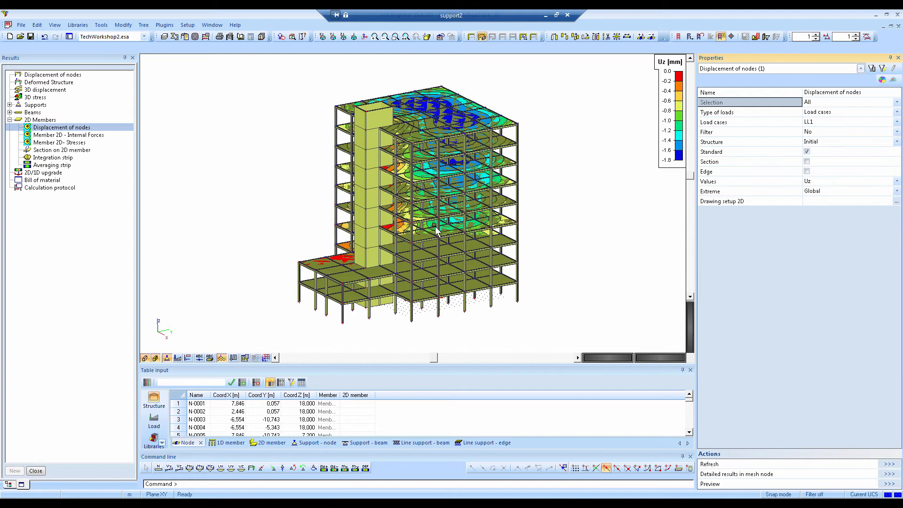
Display the model as a wireframe and regenerate the Uz displacement plot to view it from other sides
click(155, 358)
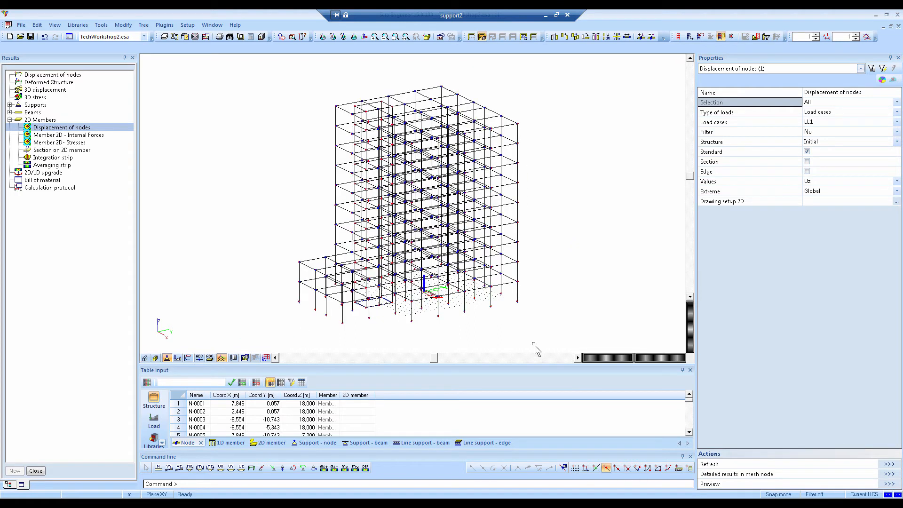
click(887, 465)
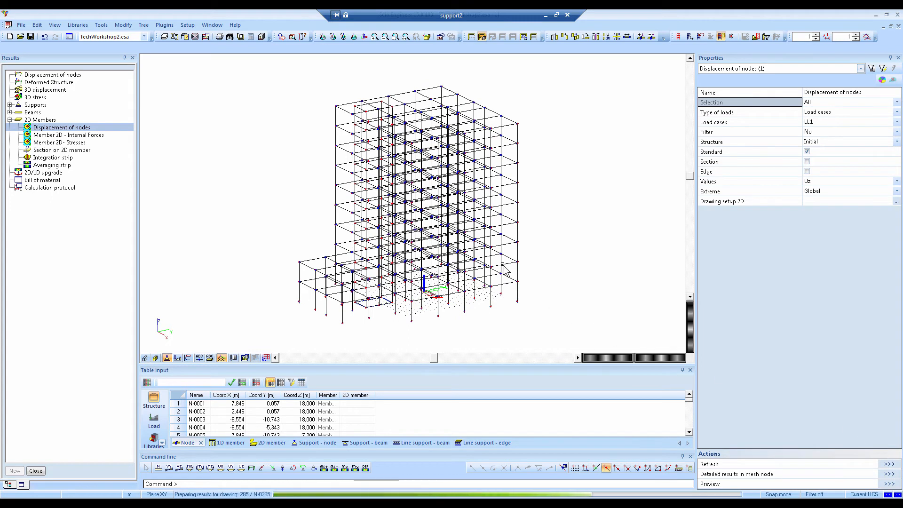
ctrl+right_drag(504, 283, 352, 188)
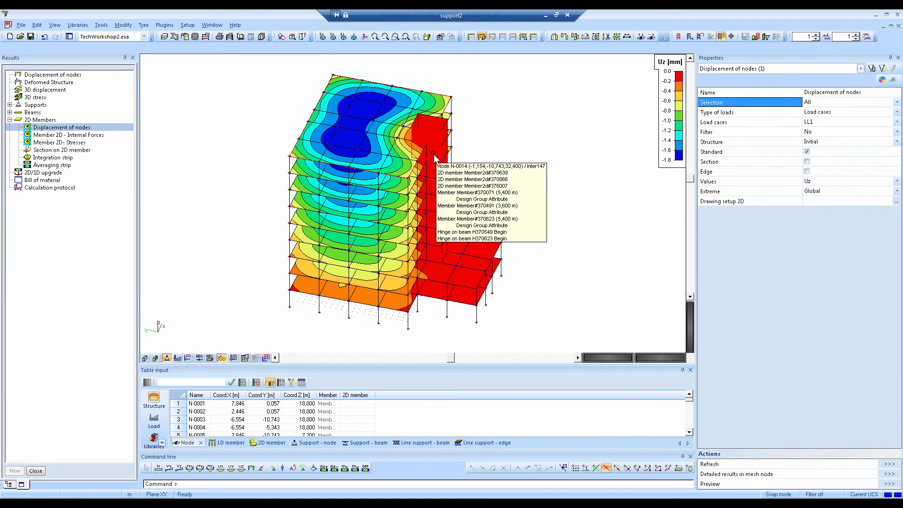
ctrl+right_drag(417, 282, 410, 305)
ctrl+right_drag(469, 274, 473, 301)
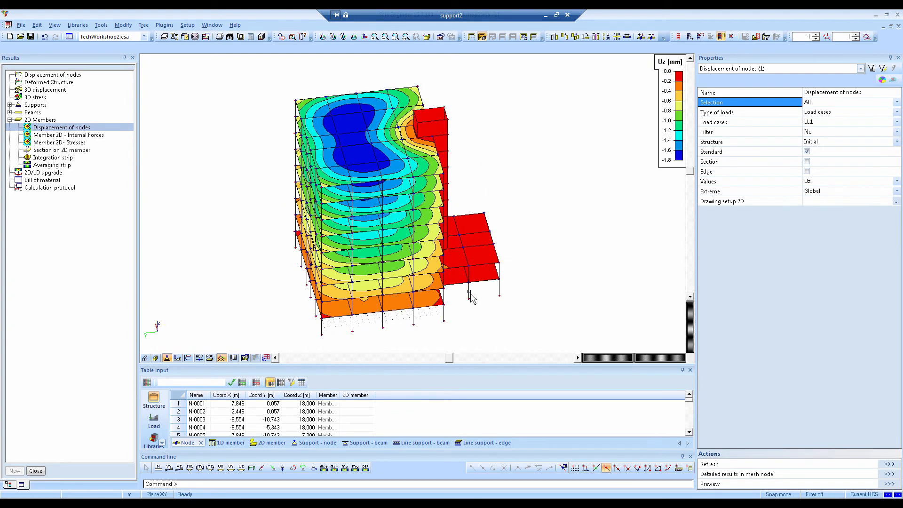
Use a ground-floor column's properties to select all members of type column (100)
click(787, 70)
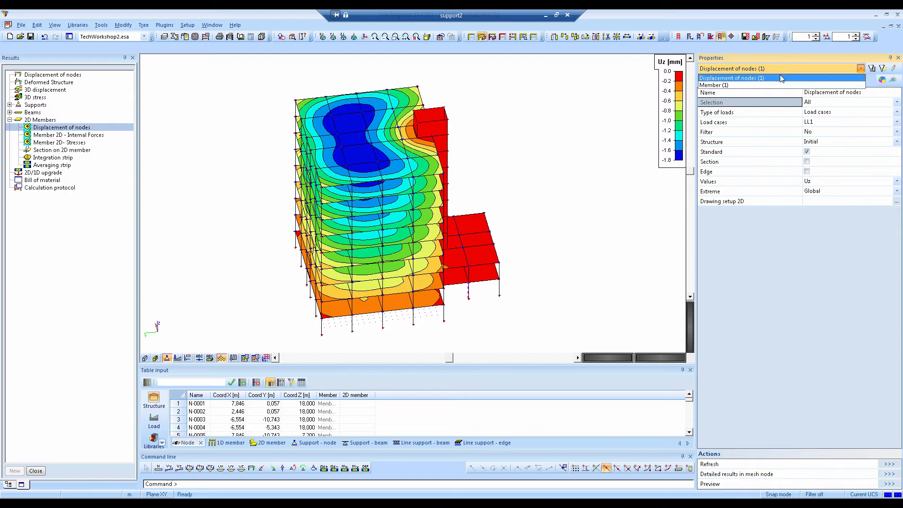
click(759, 86)
click(753, 125)
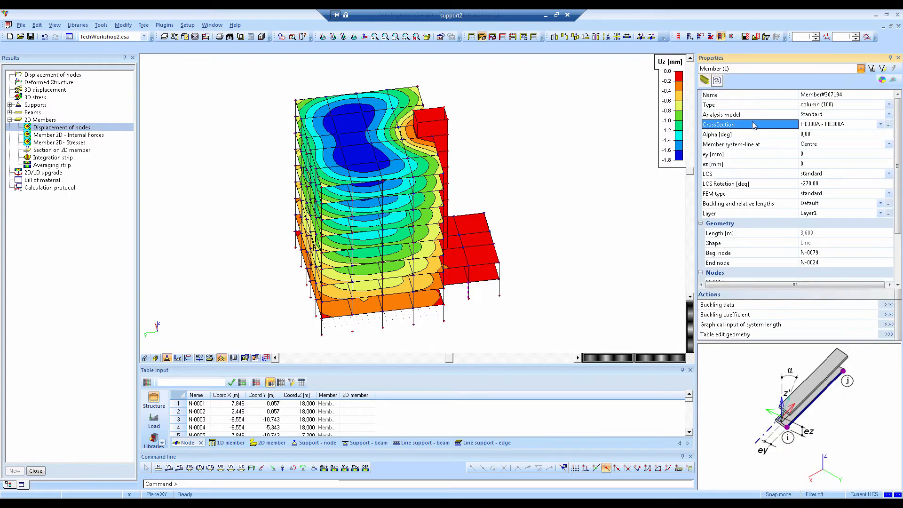
click(788, 108)
click(883, 69)
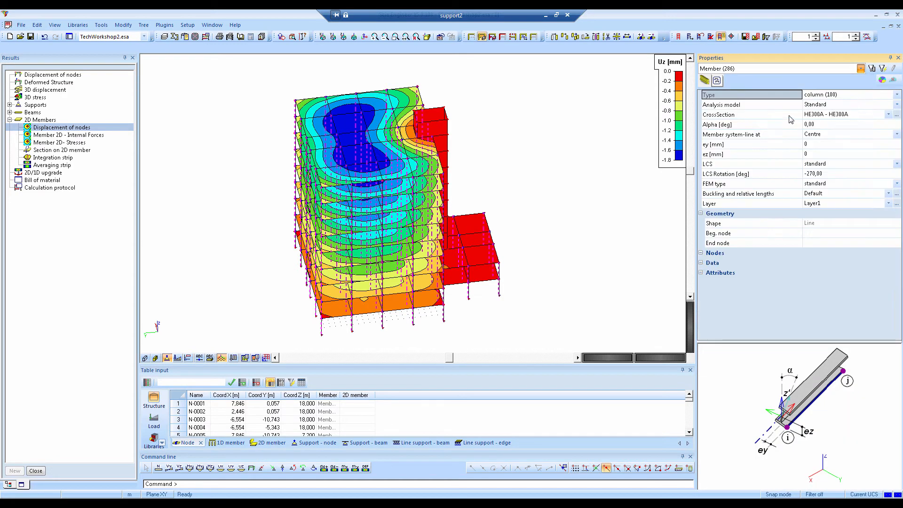
Add the HEA600 profile from the HEA group of the profile library to the project's cross-sections
click(790, 116)
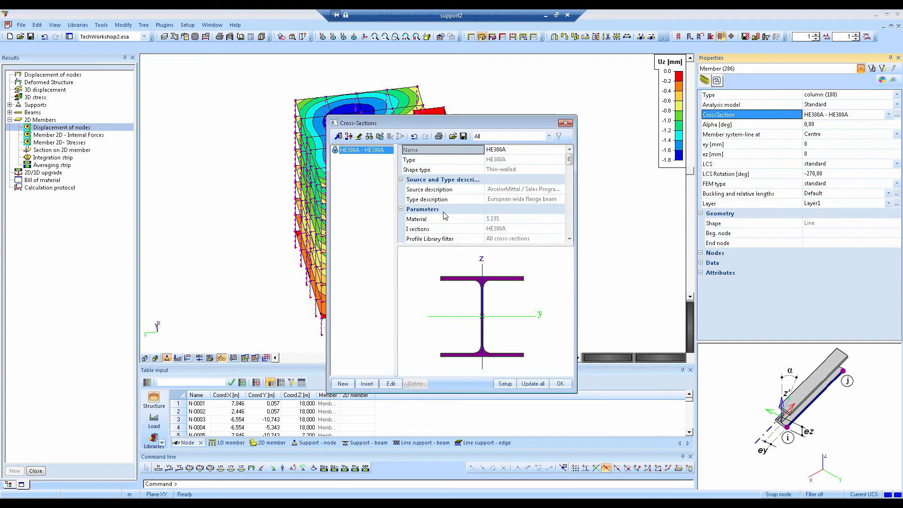
click(343, 384)
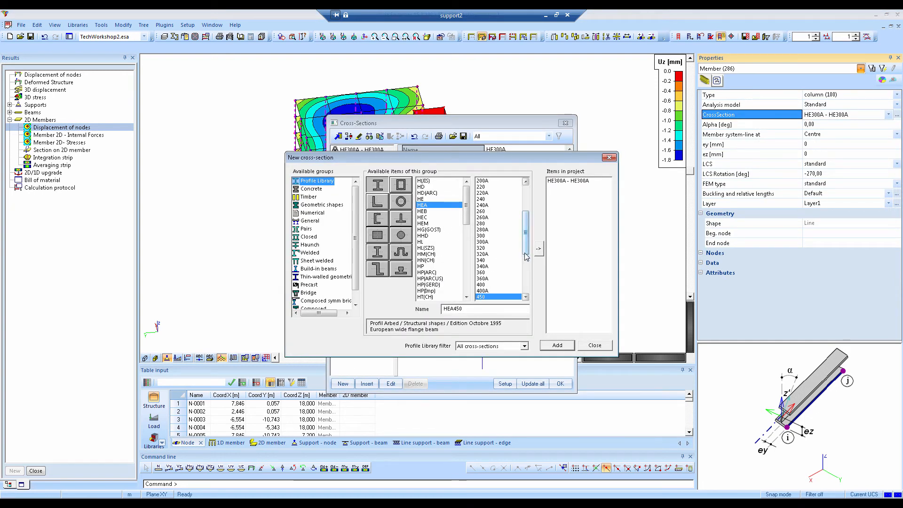
scroll(492, 268, down, 3)
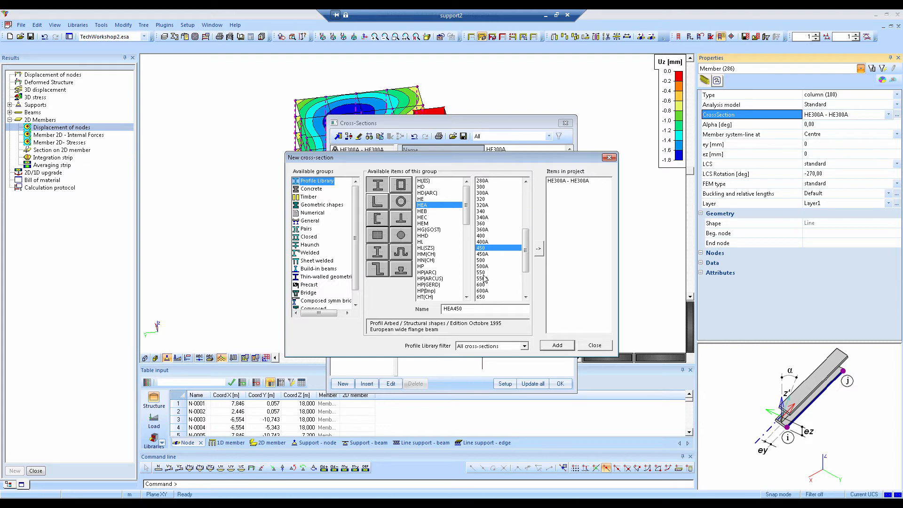
click(485, 285)
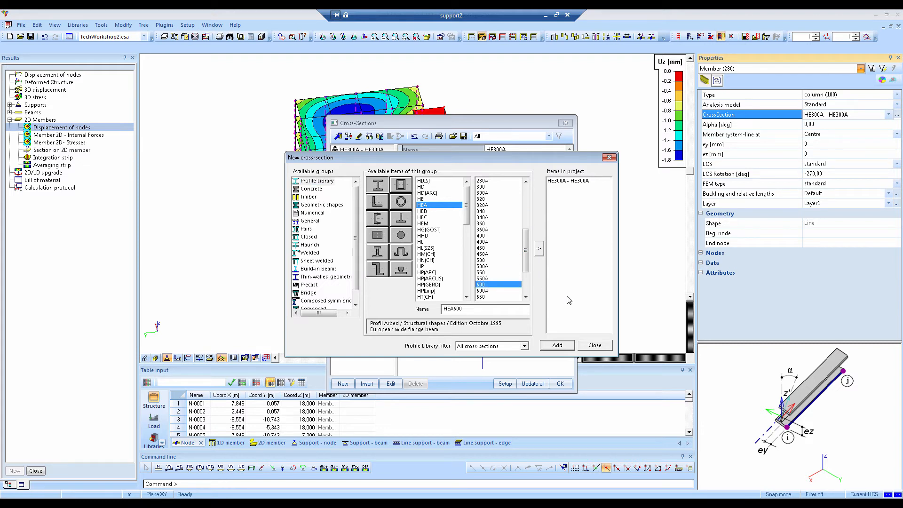
click(539, 248)
click(556, 370)
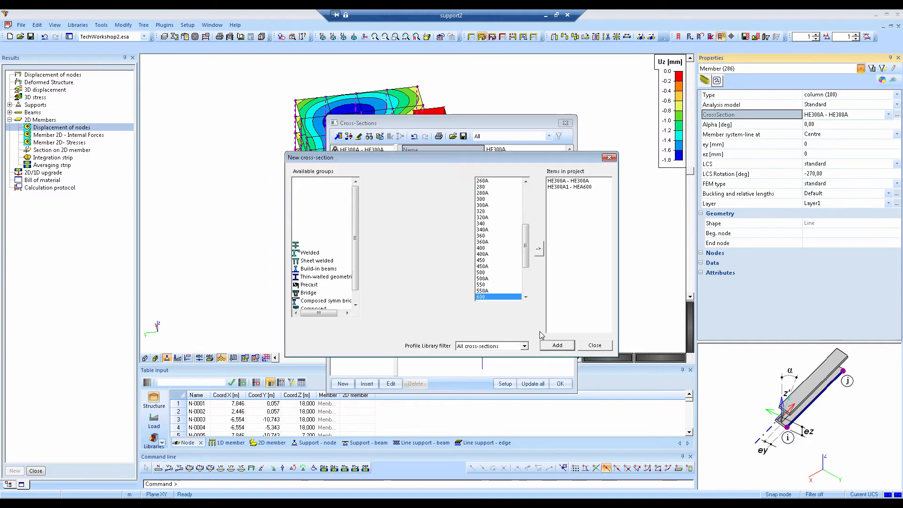
click(591, 348)
Rename the new cross-section HE600, assign it to the selected columns and clear the selection
click(510, 154)
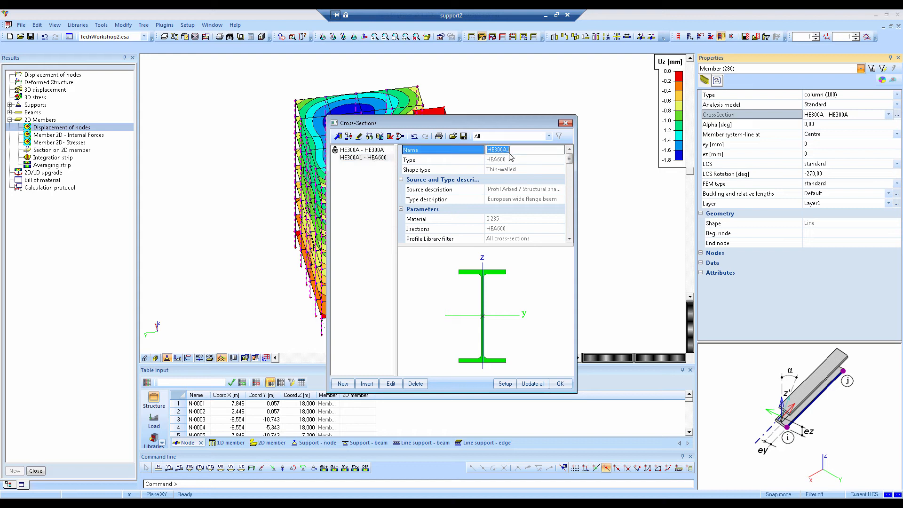
text(HE6)
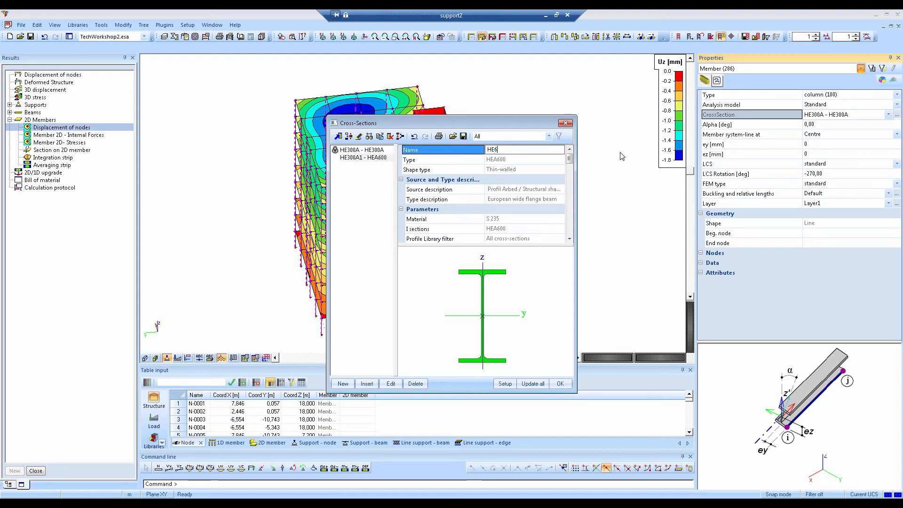
text(000)
key(Return)
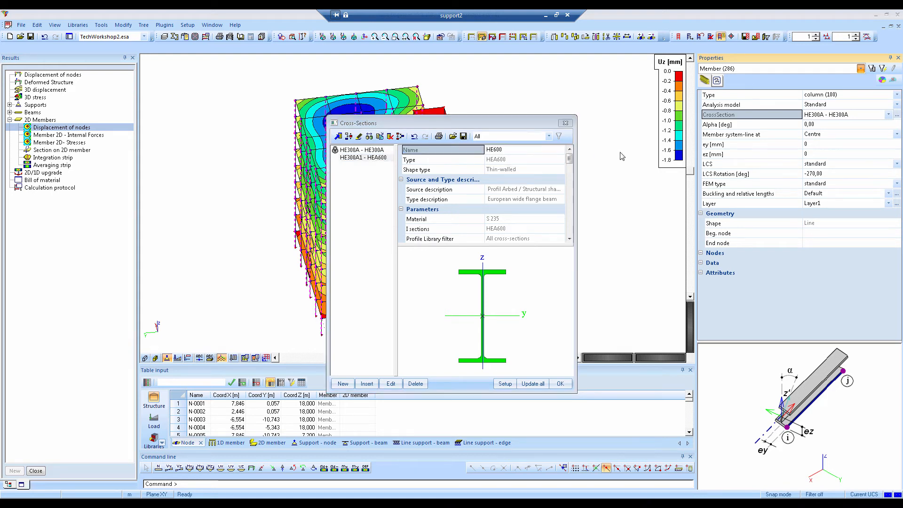
click(471, 277)
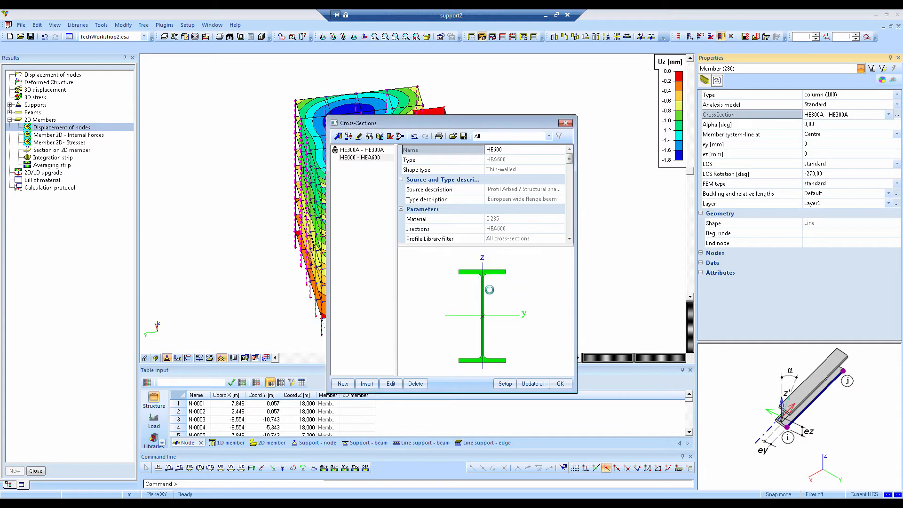
click(560, 384)
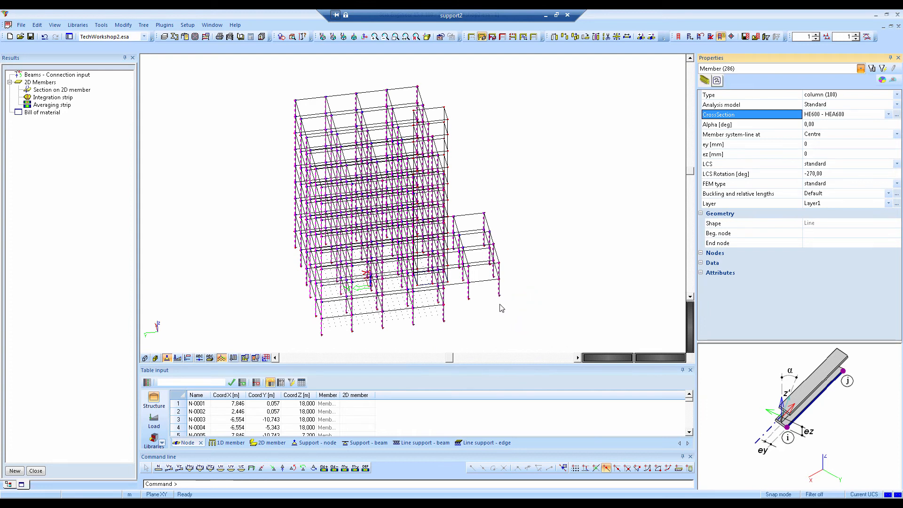
ctrl+right_drag(506, 302, 437, 289)
key(Escape)
Render the 2D member surfaces and set the thickness of the two lowest floor slabs to 500 mm
scroll(440, 295, up, 4)
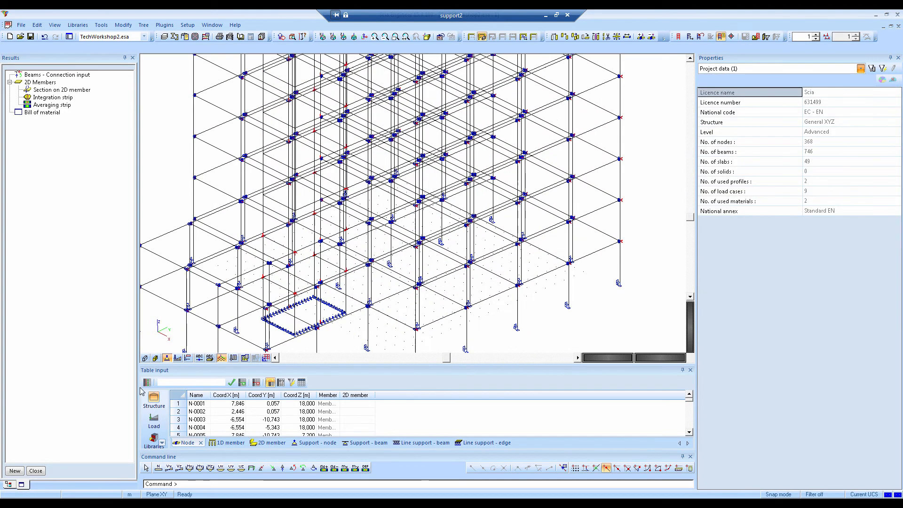
click(157, 358)
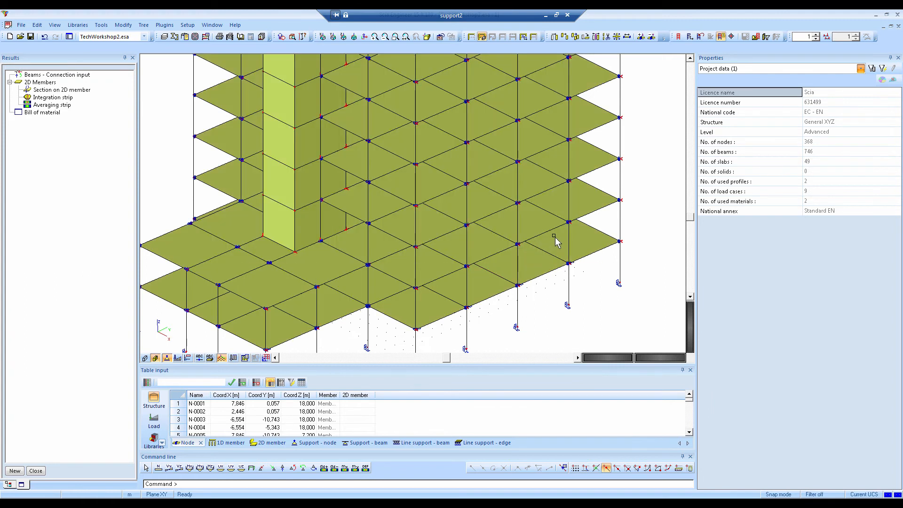
click(584, 215)
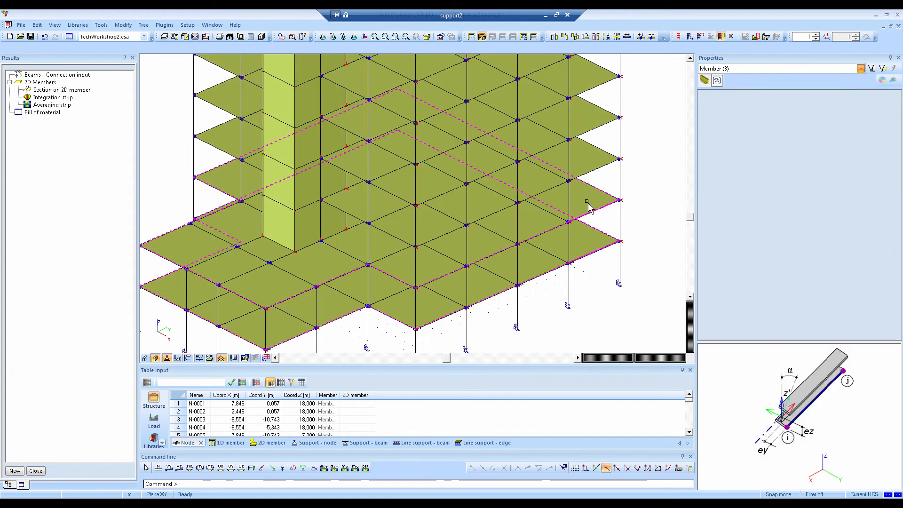
click(752, 69)
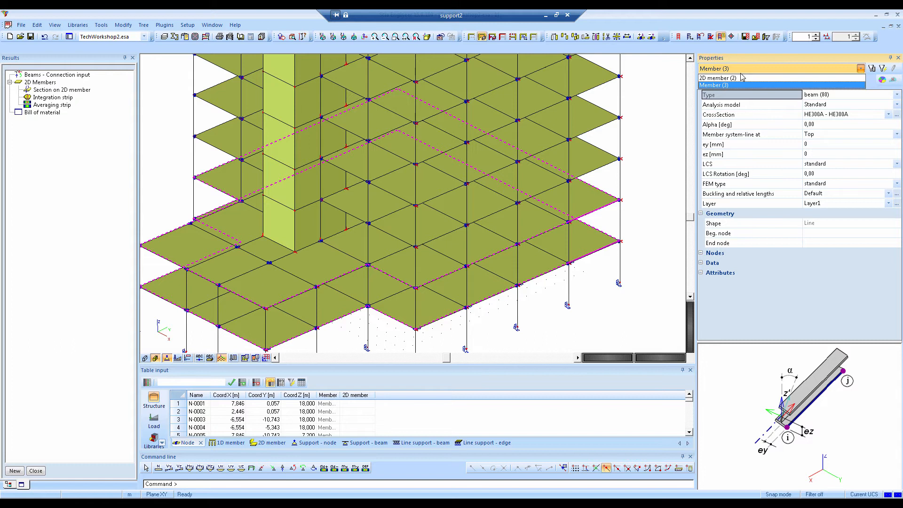
click(757, 85)
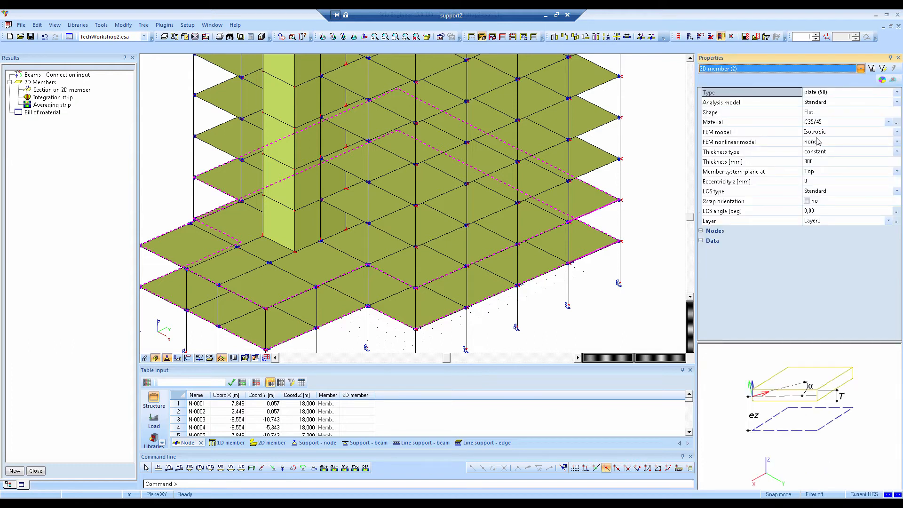
click(814, 161)
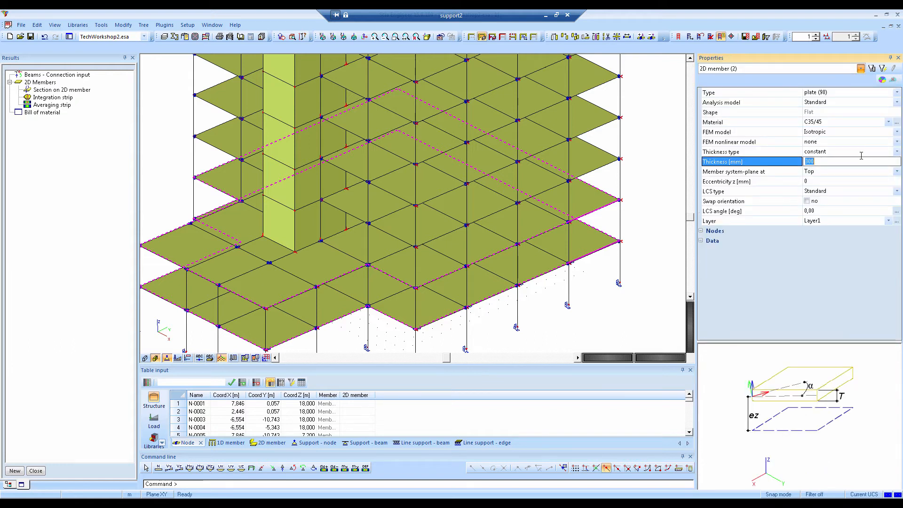
text(500)
key(Return)
scroll(638, 219, down, 2)
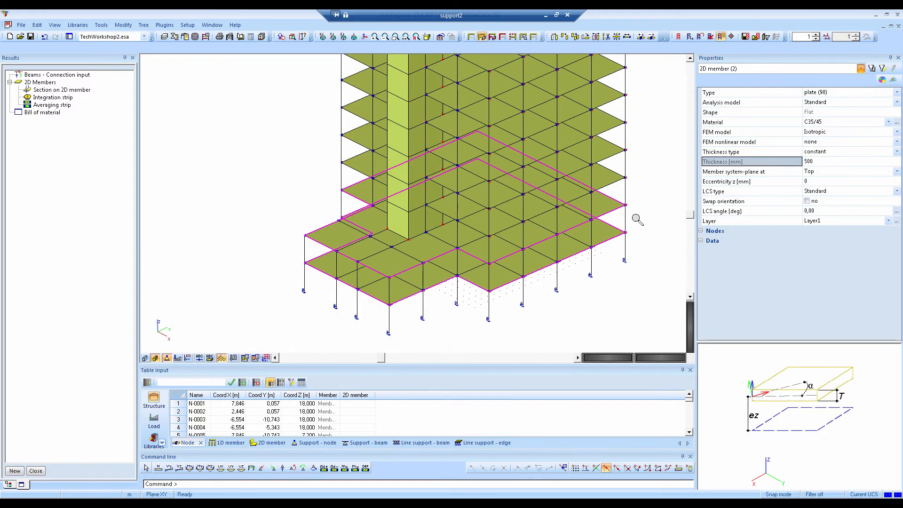
scroll(637, 220, down, 2)
key(Escape)
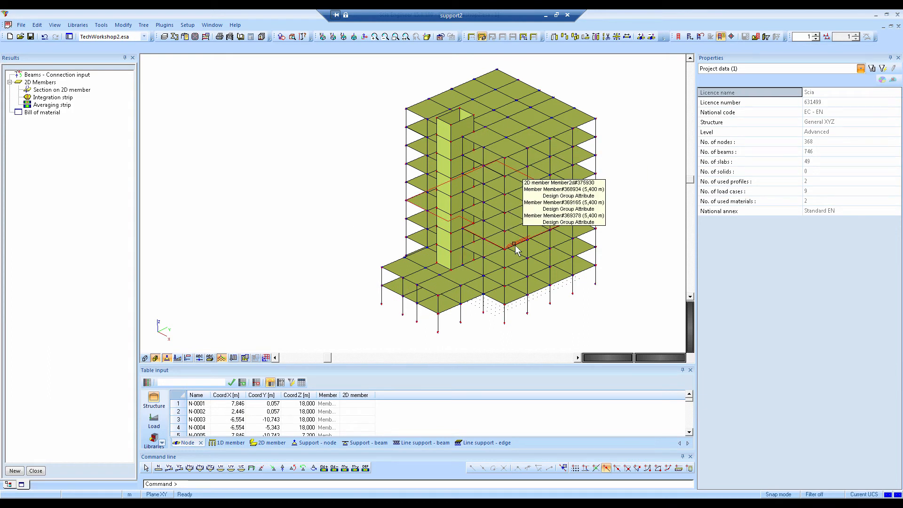
Switch to Revit and run Review & Import of the CADS Revit Scia Engineer Link up to the model preview
key(alt+Tab)
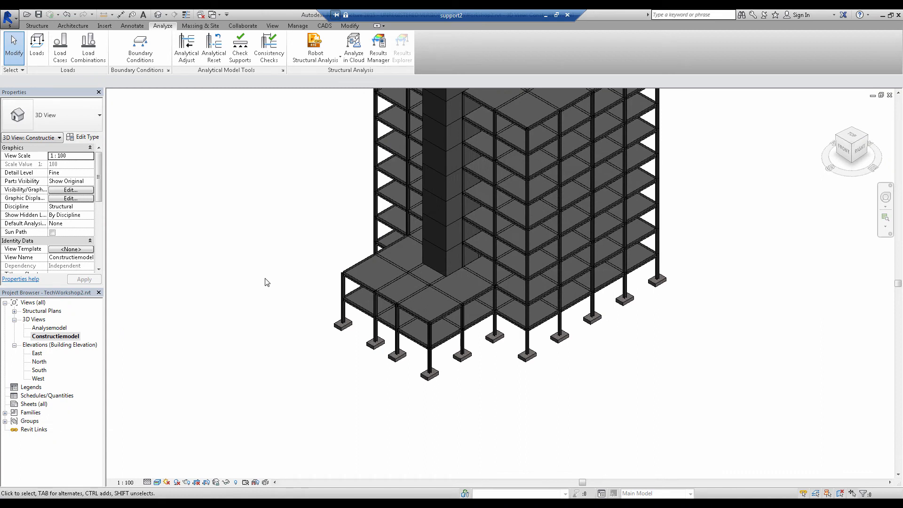
shift+middle_drag(266, 281, 287, 333)
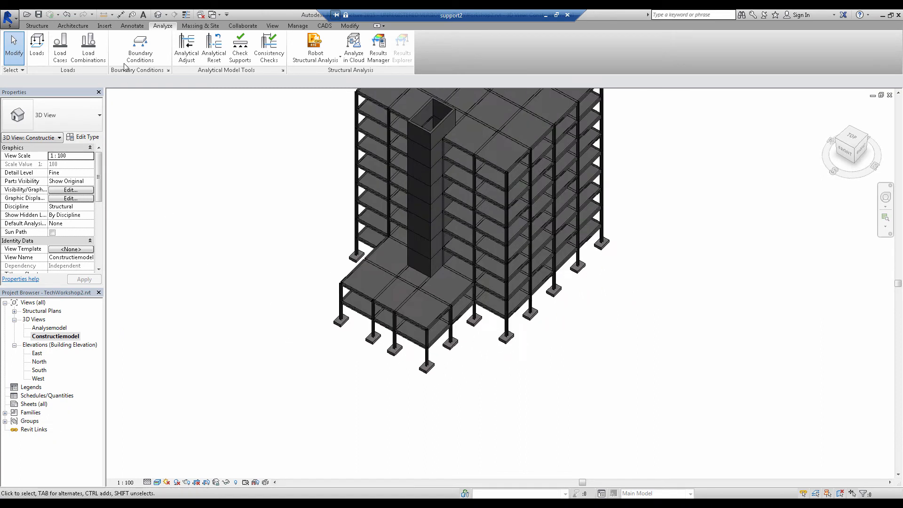
click(324, 25)
click(164, 57)
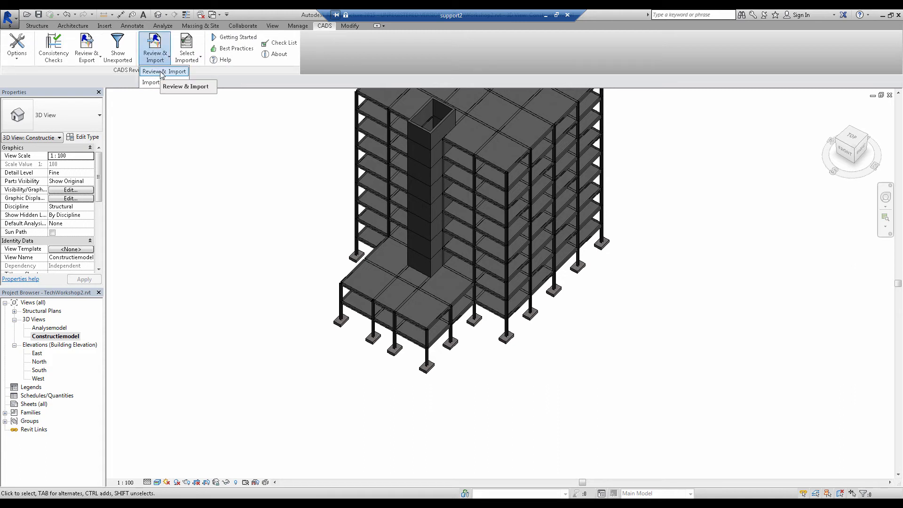
click(151, 82)
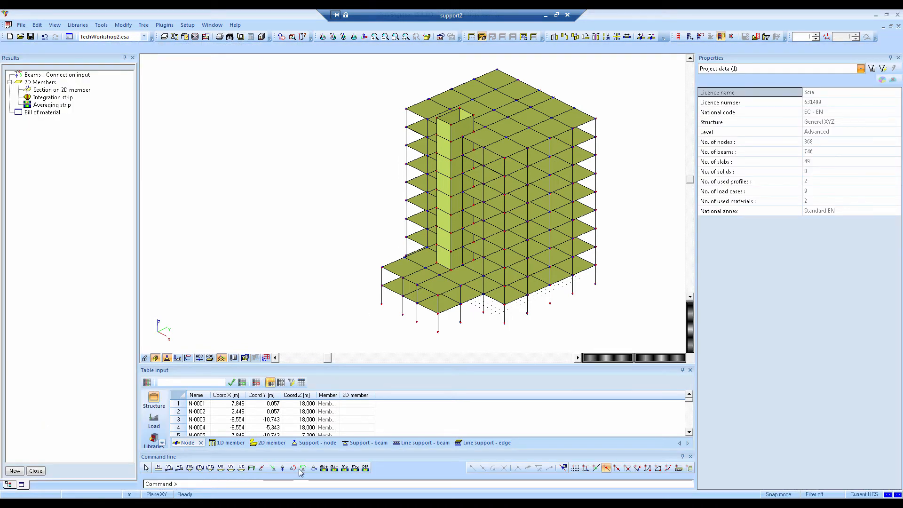
click(292, 501)
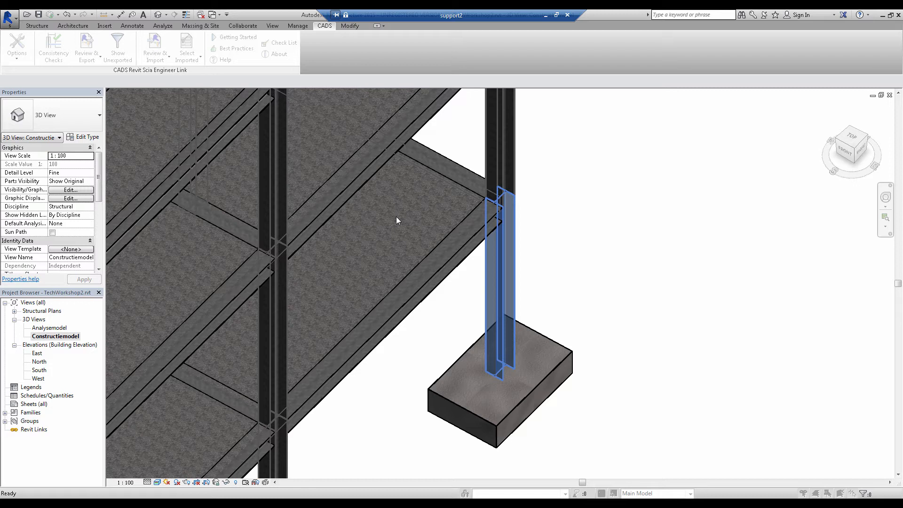
key(alt+Tab)
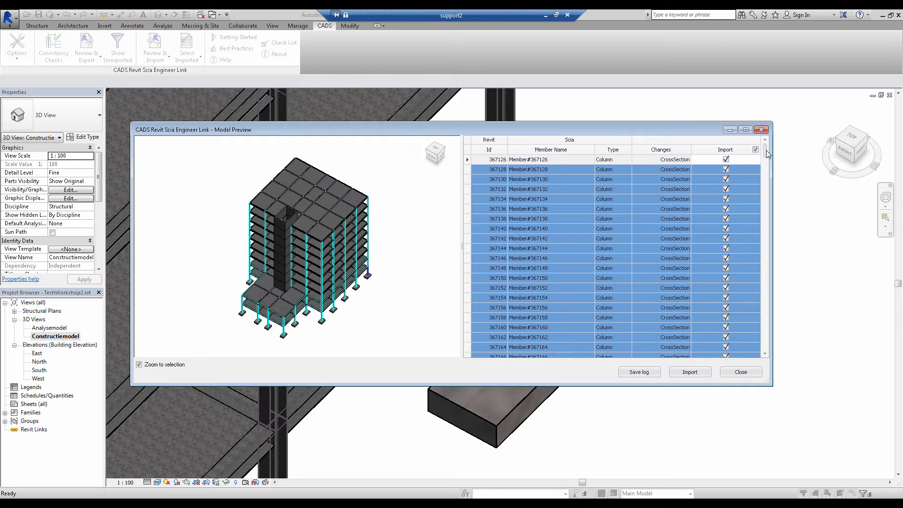
Review the changed columns and plates and the deleted wall in the model preview, and import all checked changes
drag(764, 152, 764, 349)
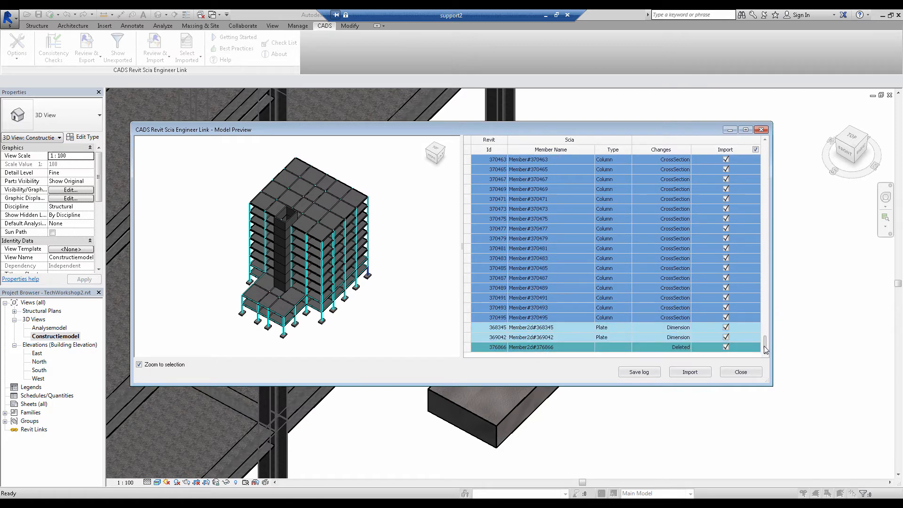
click(525, 337)
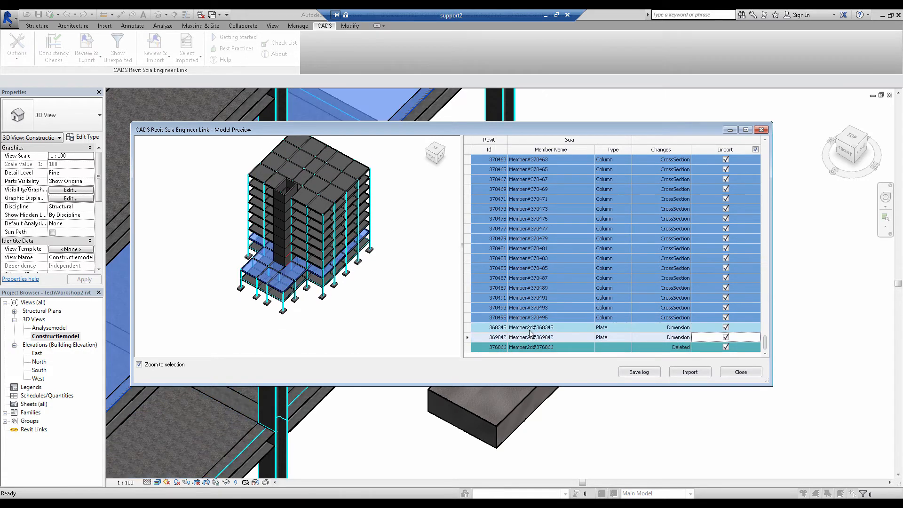
click(535, 348)
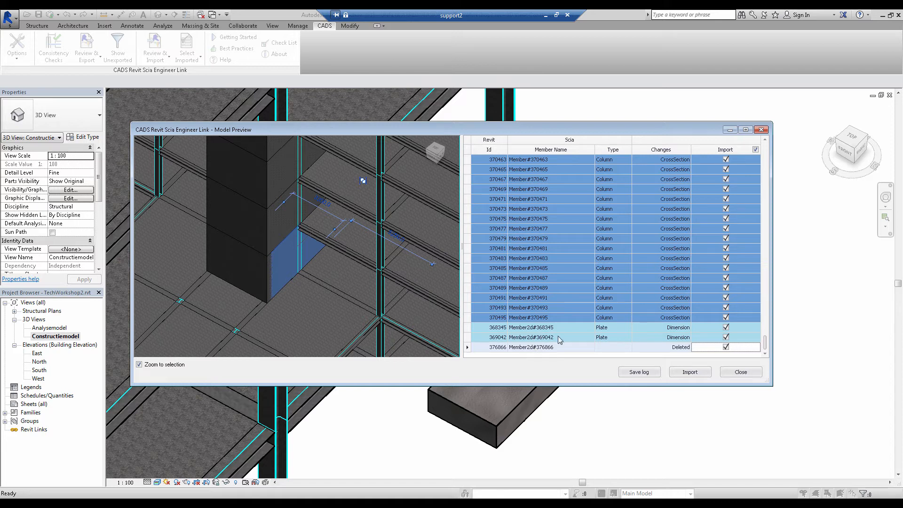
click(679, 375)
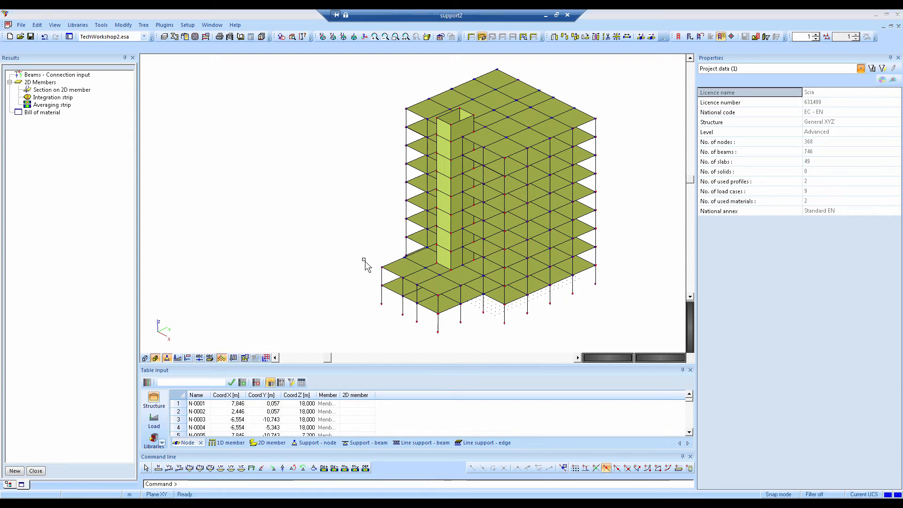
Return to Revit, close the Scia Engineer import report and accept the deleted group instance warning
mouse_move(305, 503)
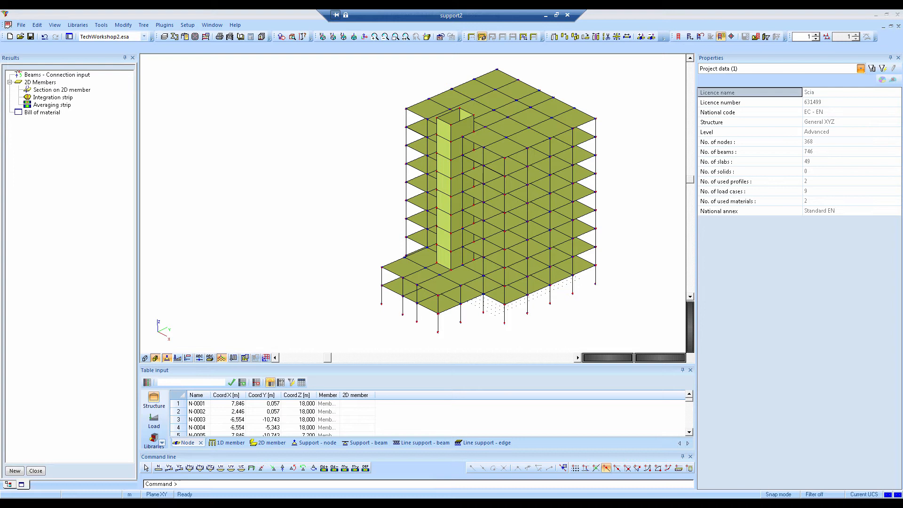
click(275, 503)
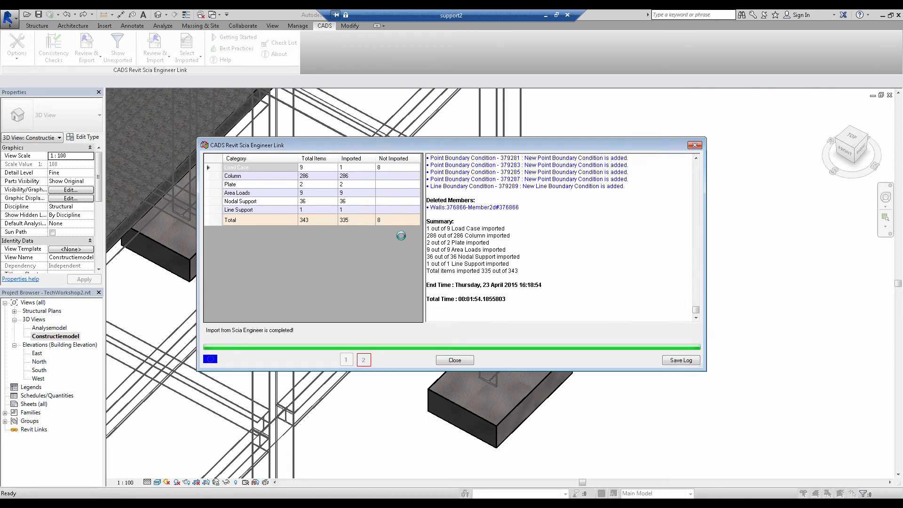
click(455, 360)
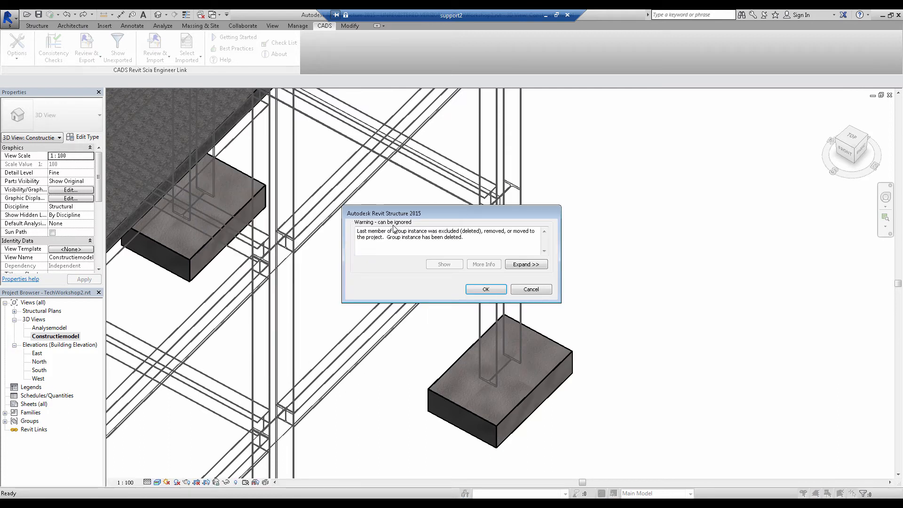
drag(369, 231, 450, 231)
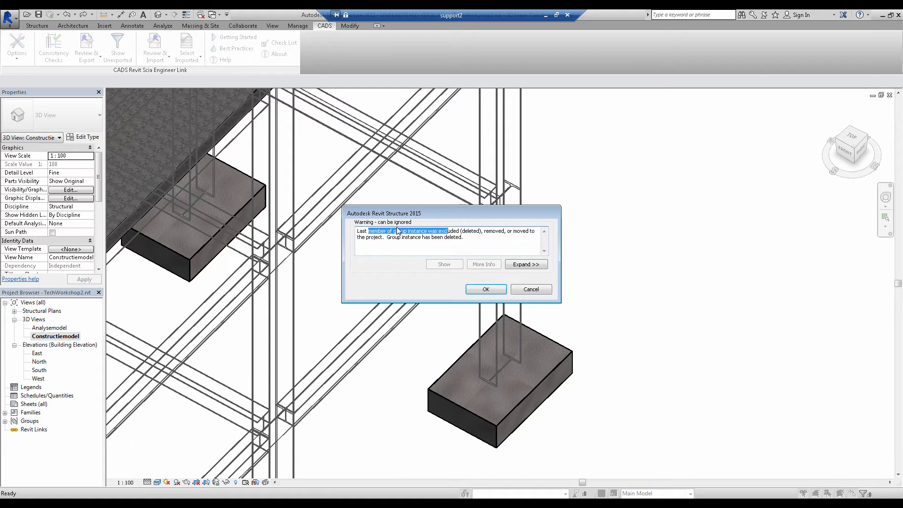
click(487, 292)
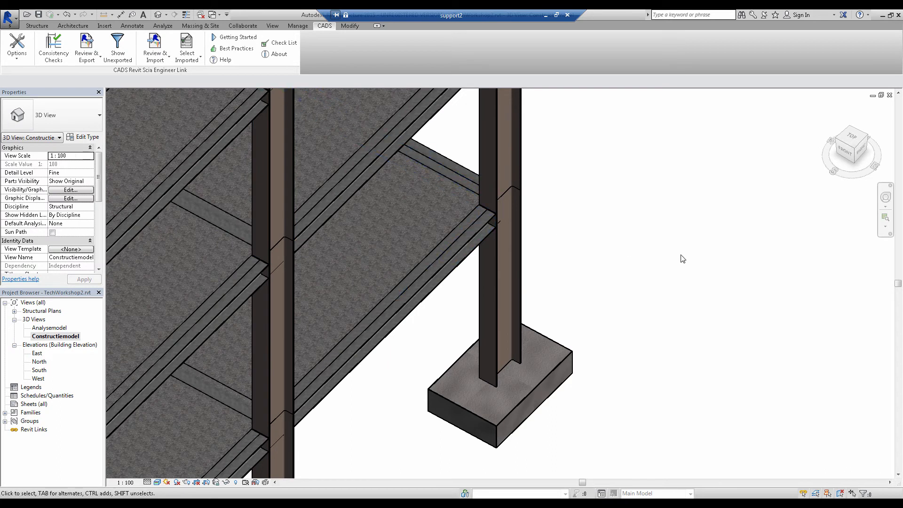
Select a top-floor corner column in the updated 3D view to check its section type
scroll(681, 256, down, 5)
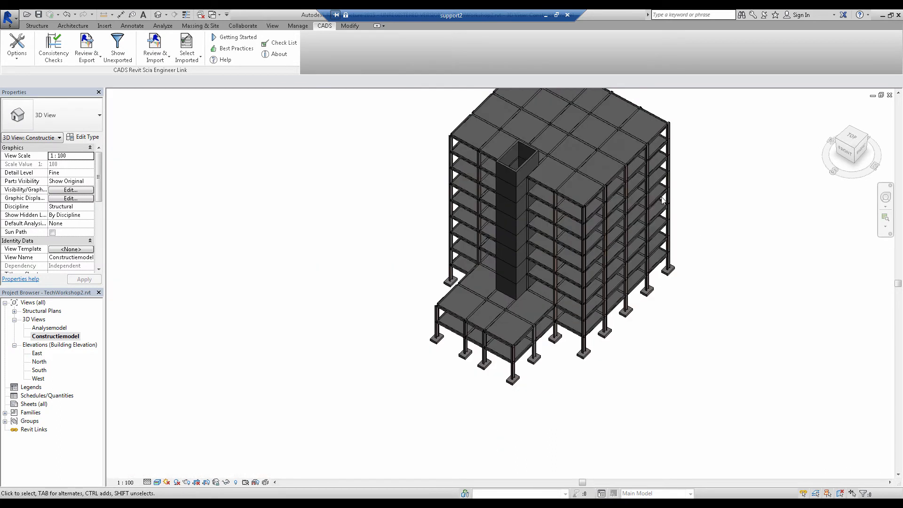
click(669, 137)
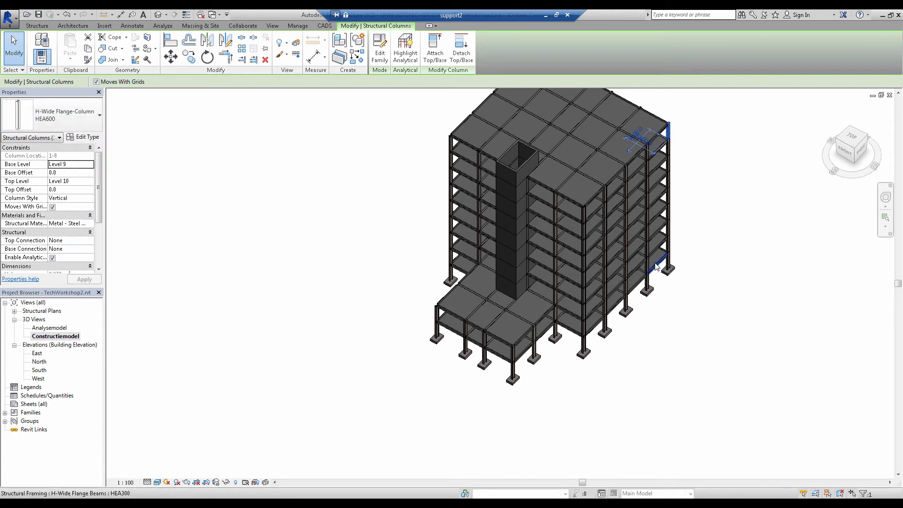
Select the Level 3 floor, widen the properties area and examine the slab's thickness
click(521, 337)
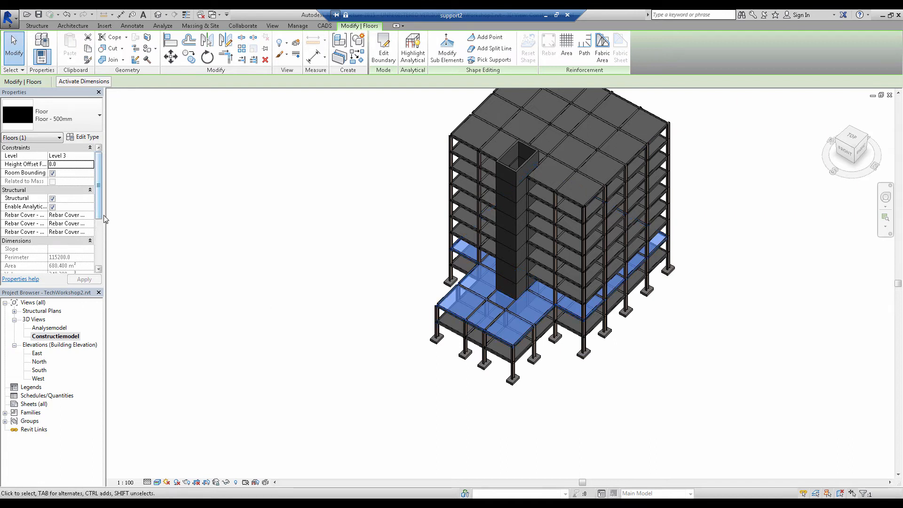
drag(104, 216, 141, 238)
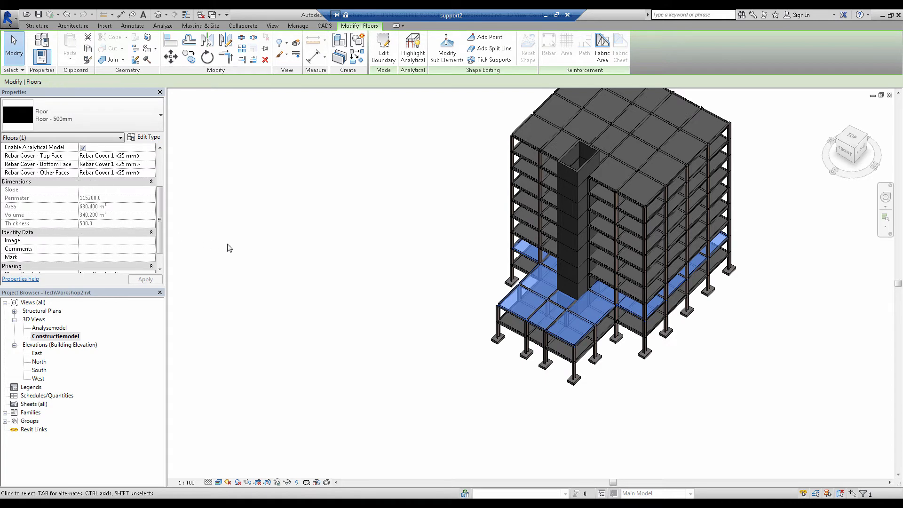
scroll(231, 248, up, 2)
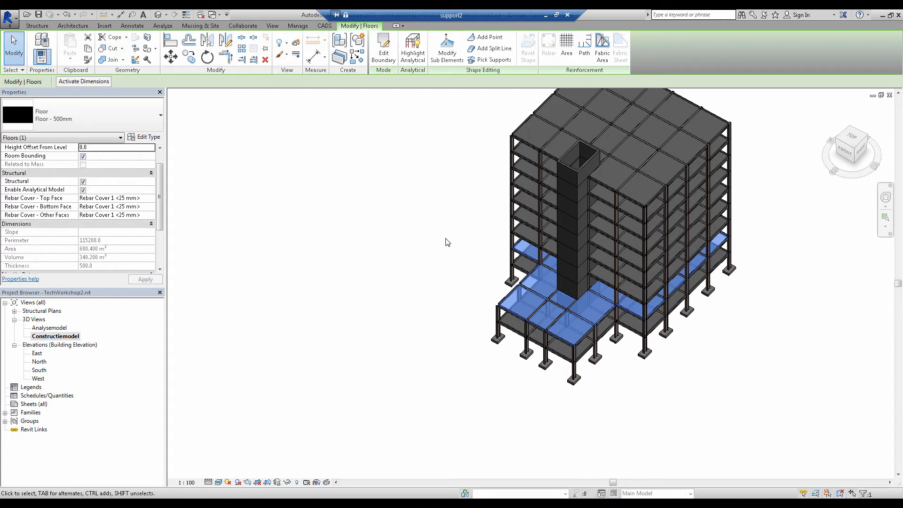
Use Select Imported to select all imported changes, followed by only the new elements
click(324, 26)
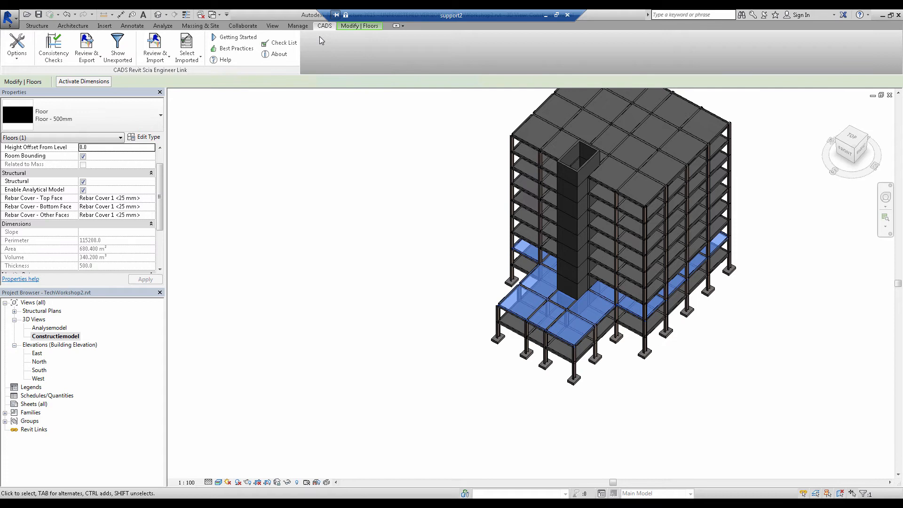
click(198, 61)
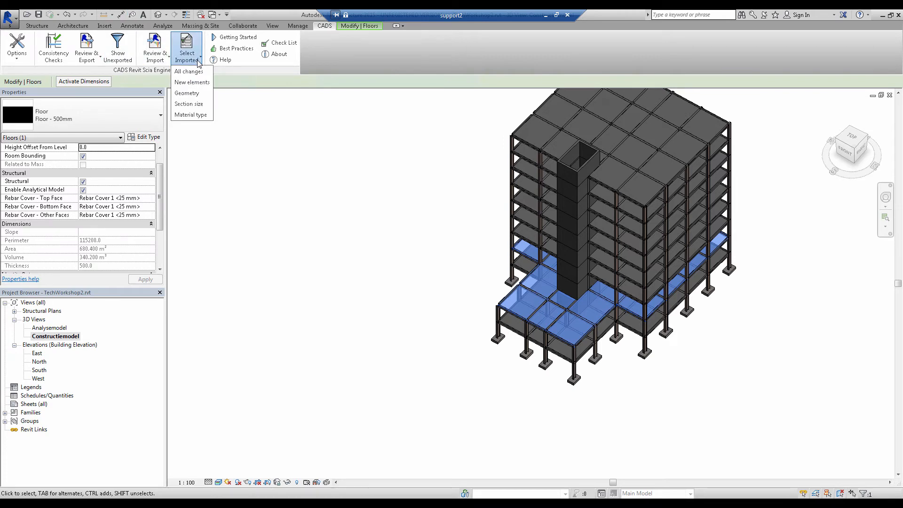
click(191, 72)
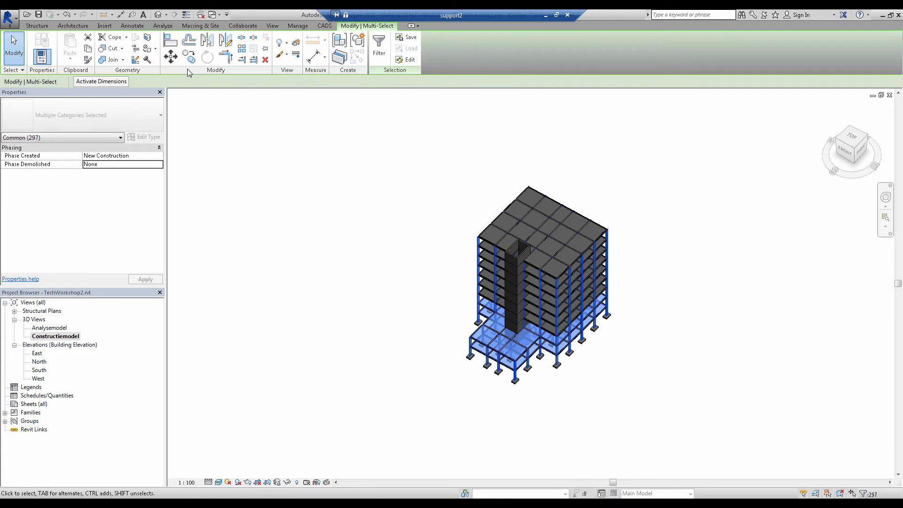
click(325, 25)
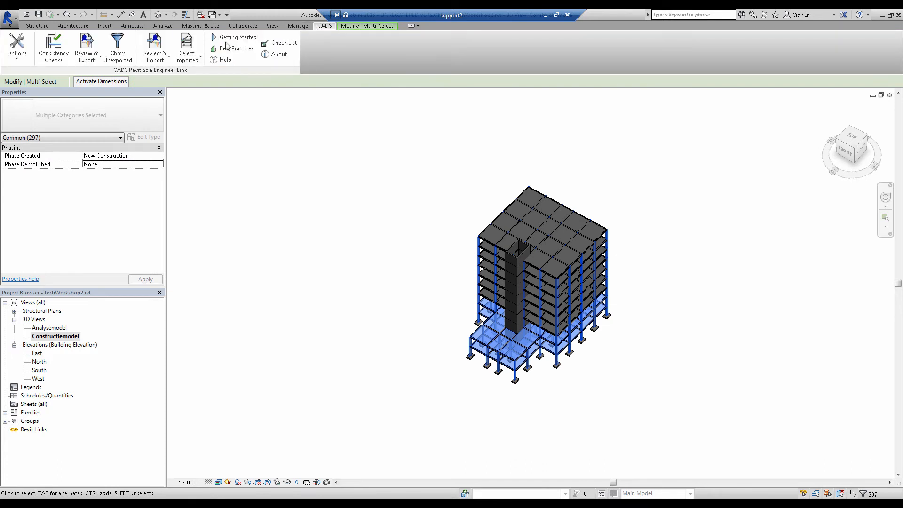
click(188, 58)
click(186, 83)
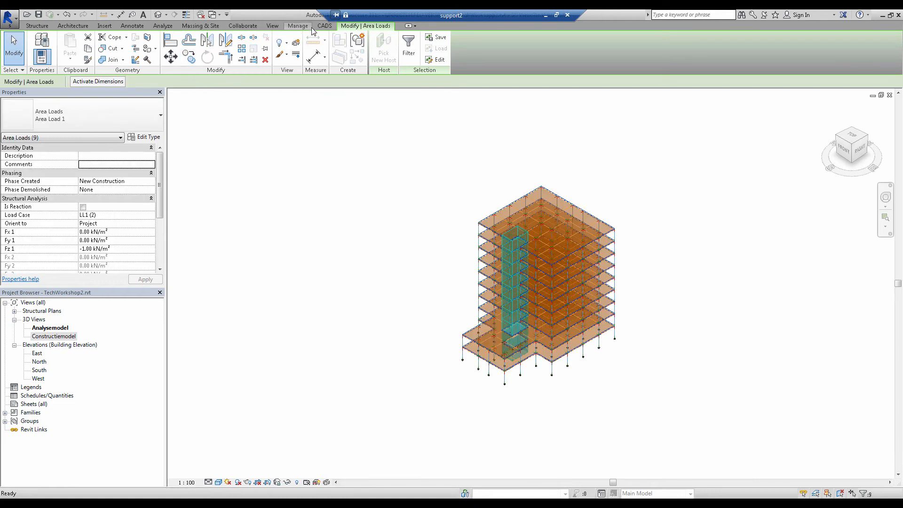
Select the imported elements with changed section sizes, and reduce the selection to the structural columns
click(325, 26)
click(188, 56)
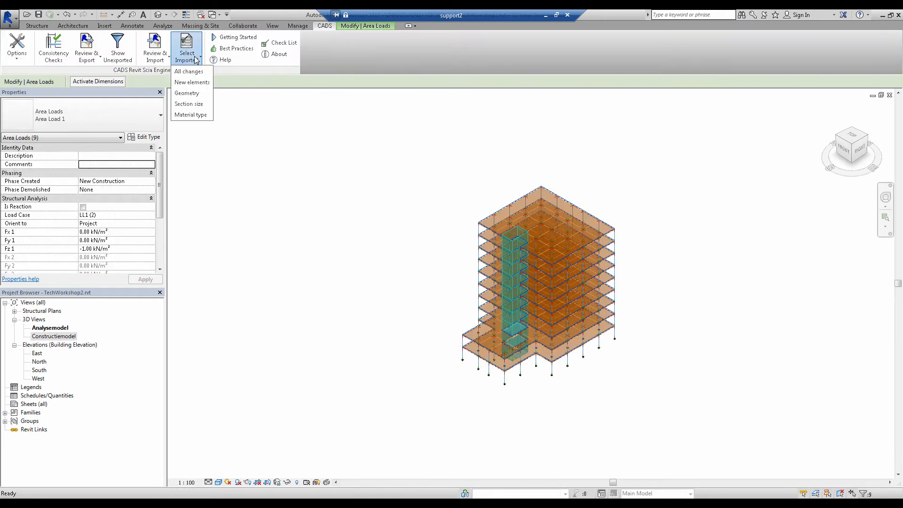
click(195, 103)
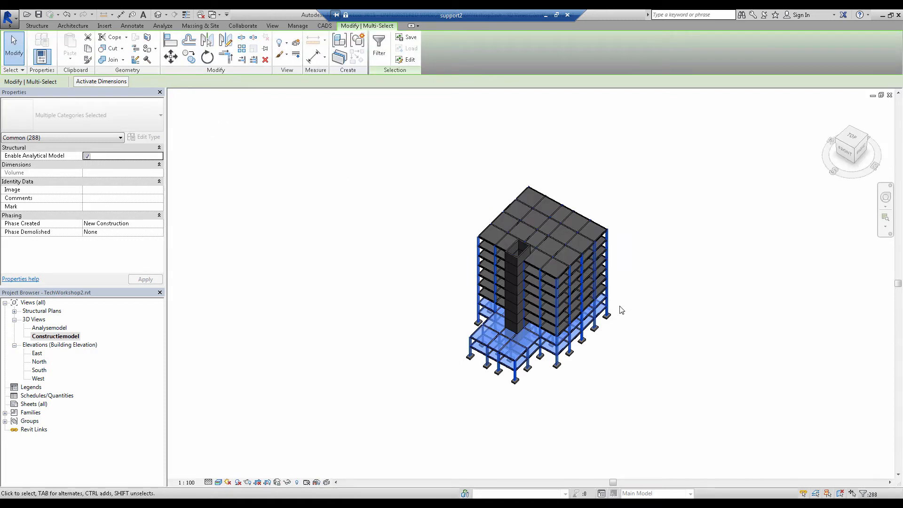
click(324, 26)
click(186, 47)
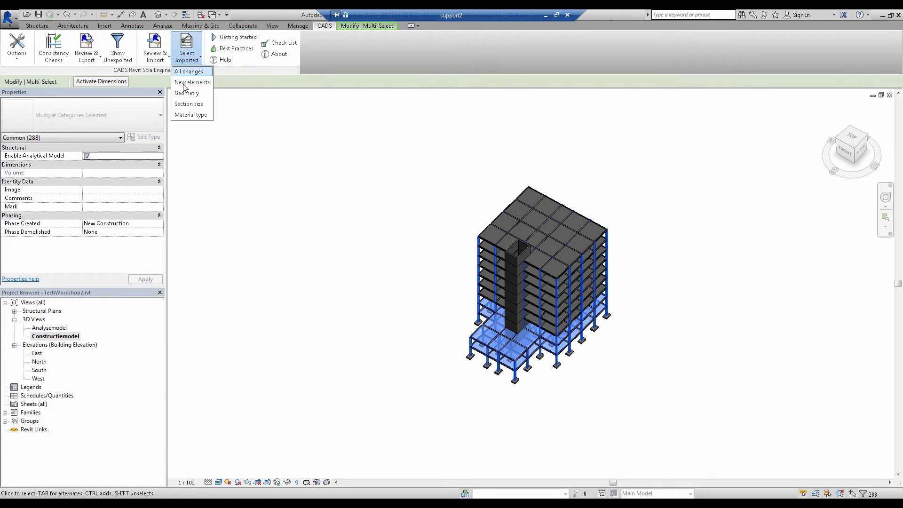
click(183, 108)
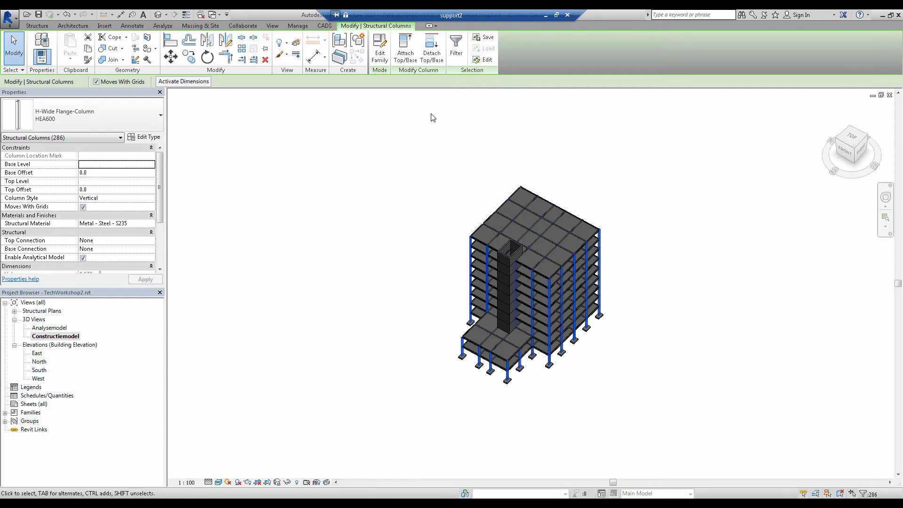
Open the CADS Revit Scia Engineer Link options, examine the Analysis results import setting and close the dialog
click(324, 26)
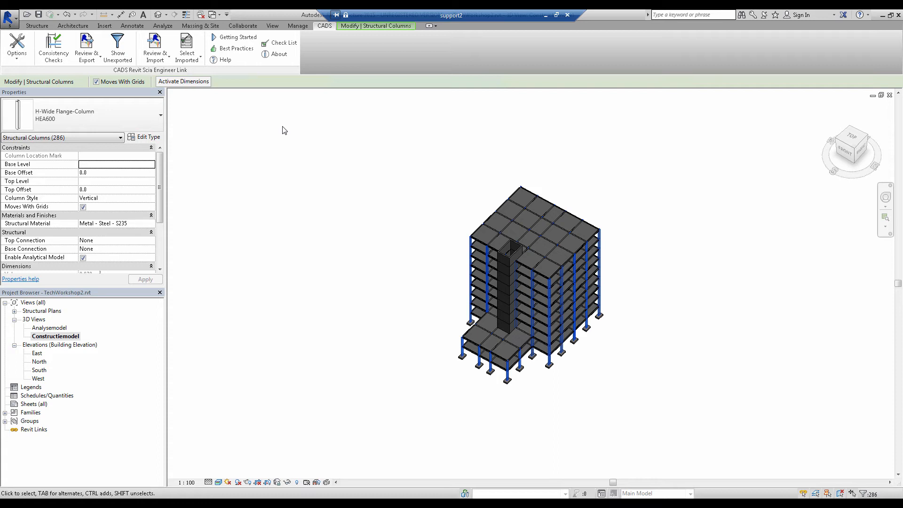
click(14, 44)
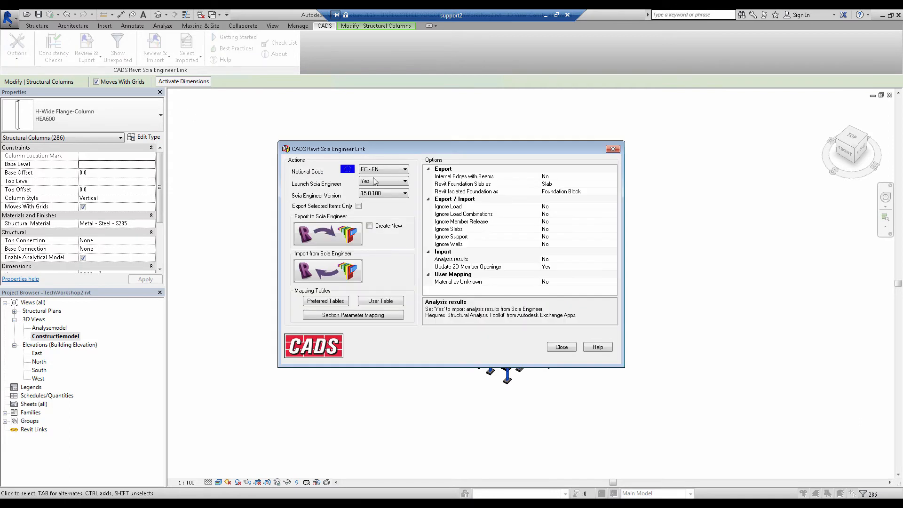
click(453, 260)
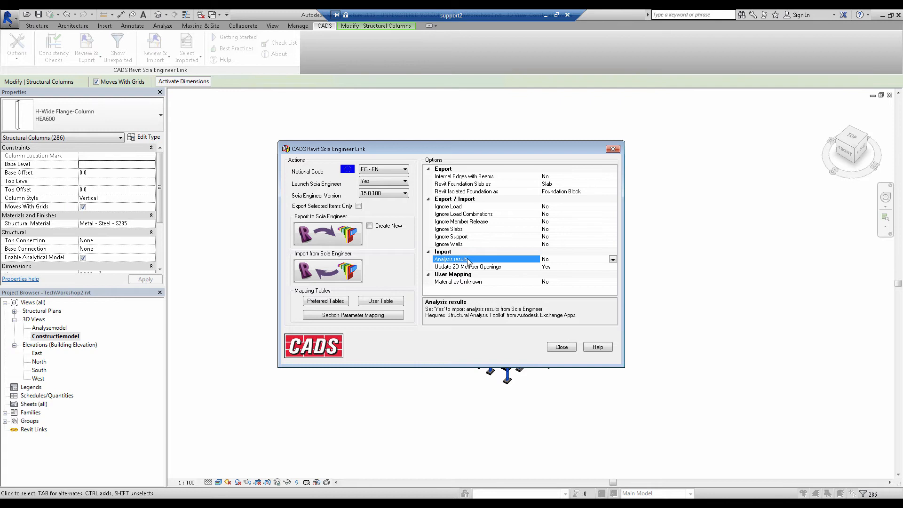
click(612, 149)
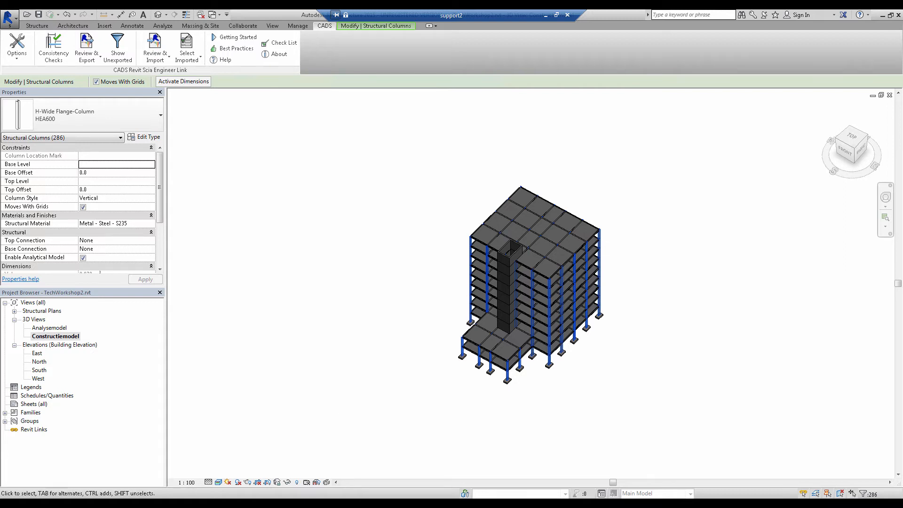
Open the Revit project TechWorkshop_results.rvt from the BIM webinar Revit folder
click(141, 504)
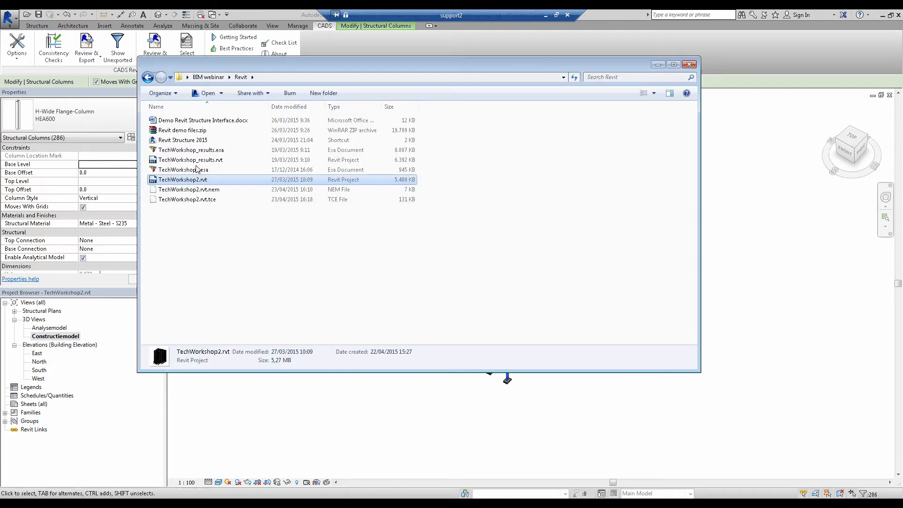
click(196, 161)
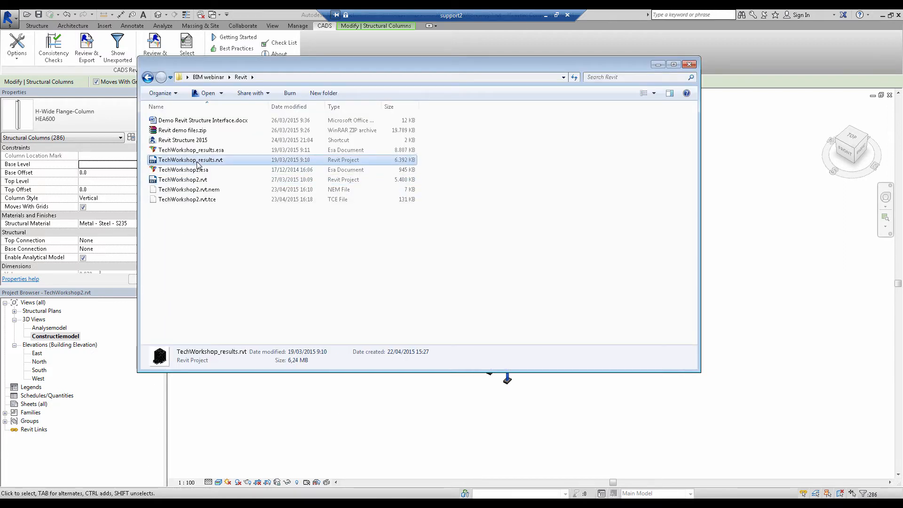
double_click(197, 161)
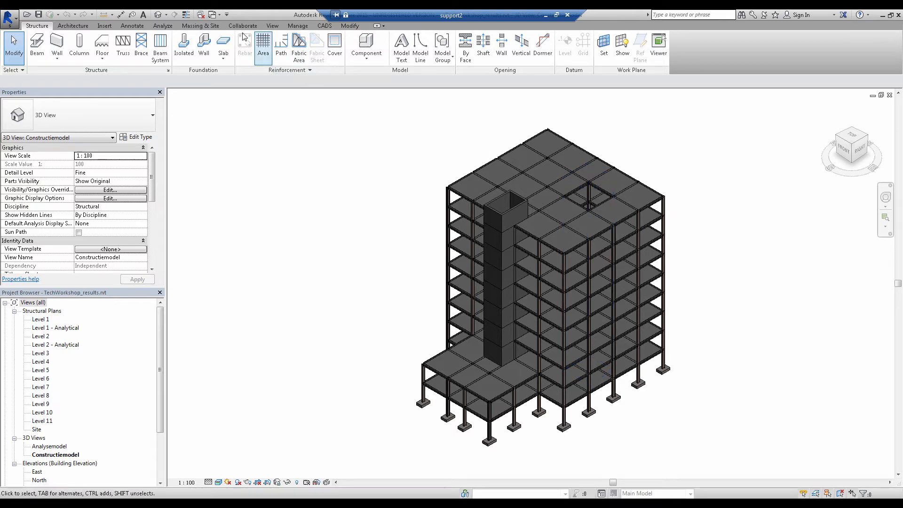
Open the Results Explorer, choose load case LL1 and try to display Deformation in the Constructiemodel view
click(163, 25)
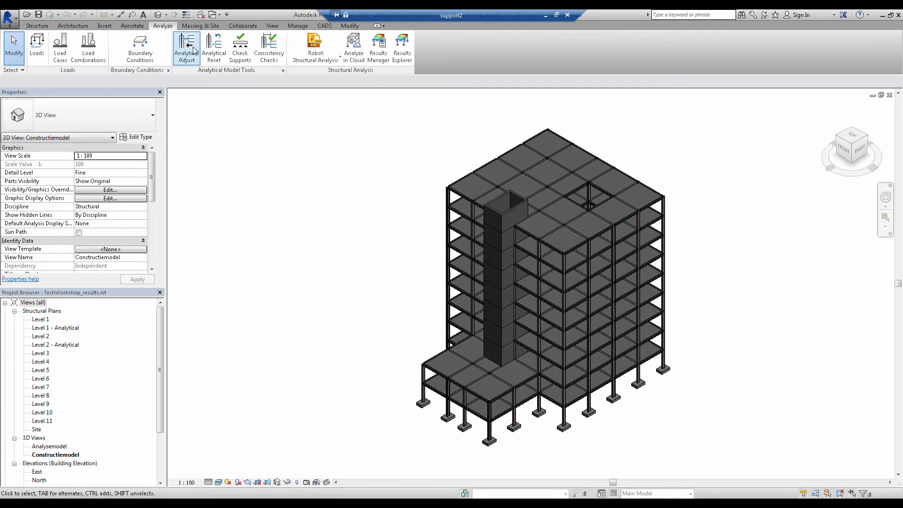
click(407, 55)
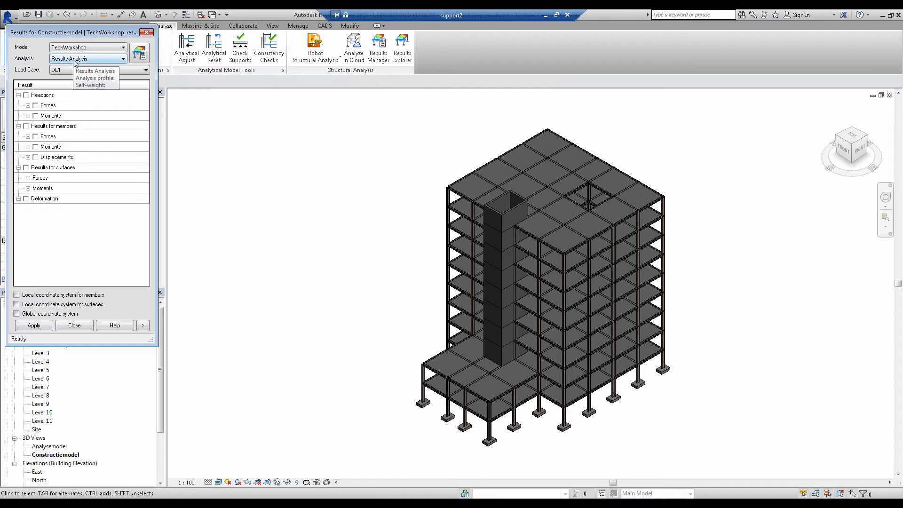
click(72, 70)
click(68, 88)
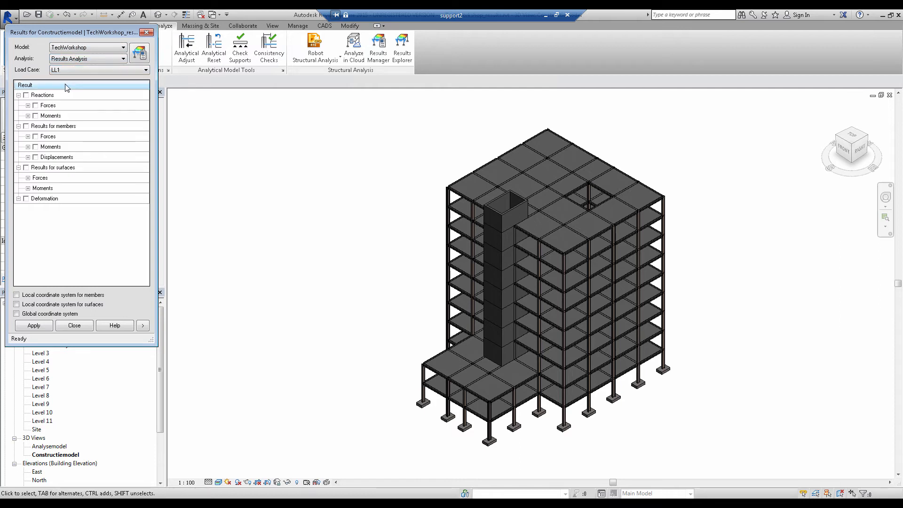
click(26, 199)
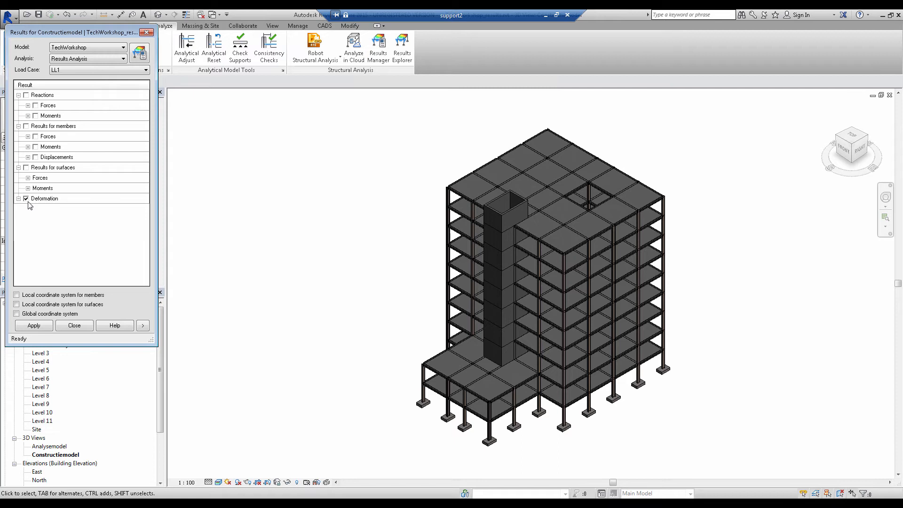
click(38, 326)
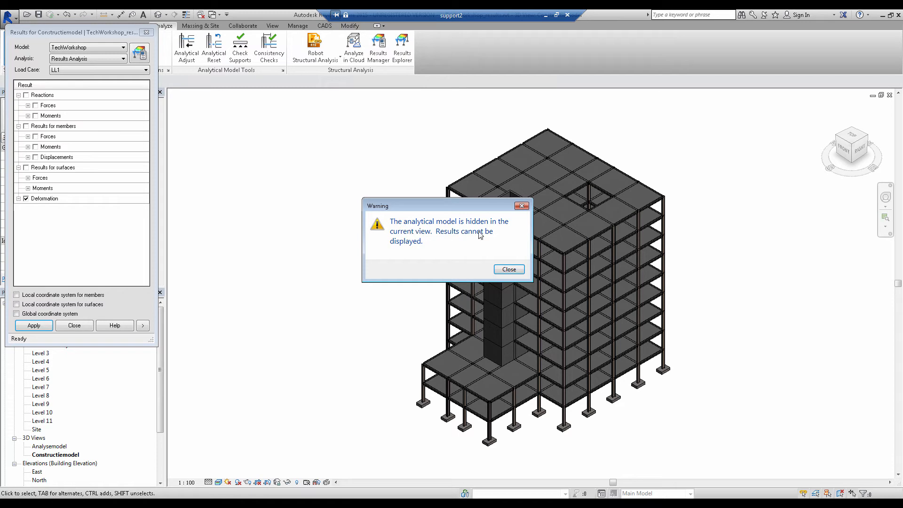
click(507, 270)
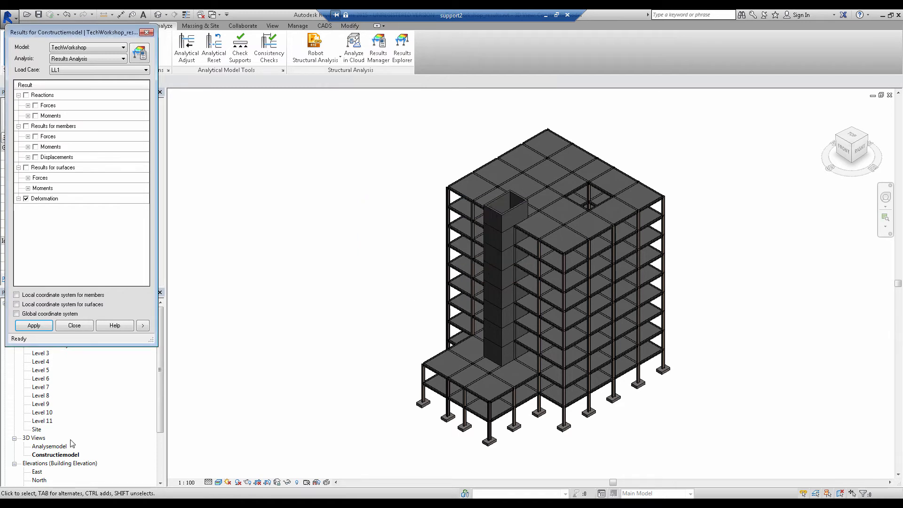
Open the Analysemodel 3D view, deselect all member results and display the Deformation for load case LL1
double_click(45, 448)
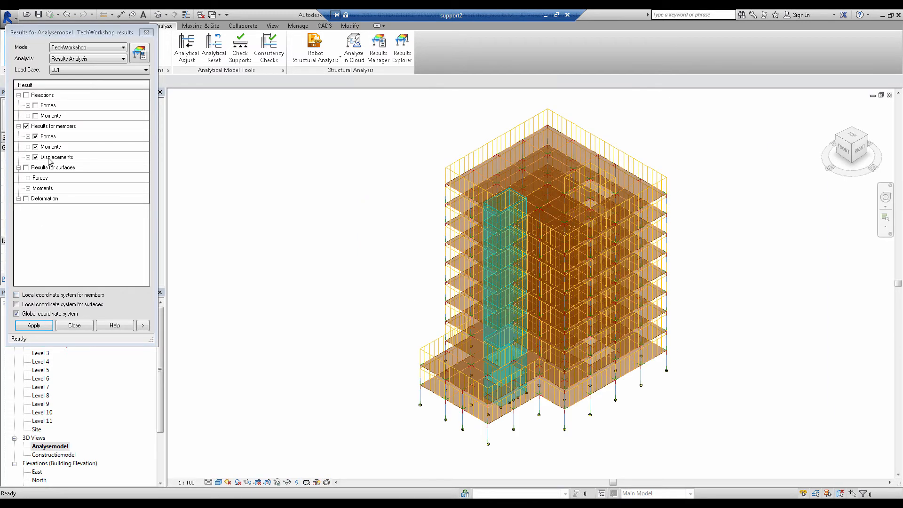
click(26, 126)
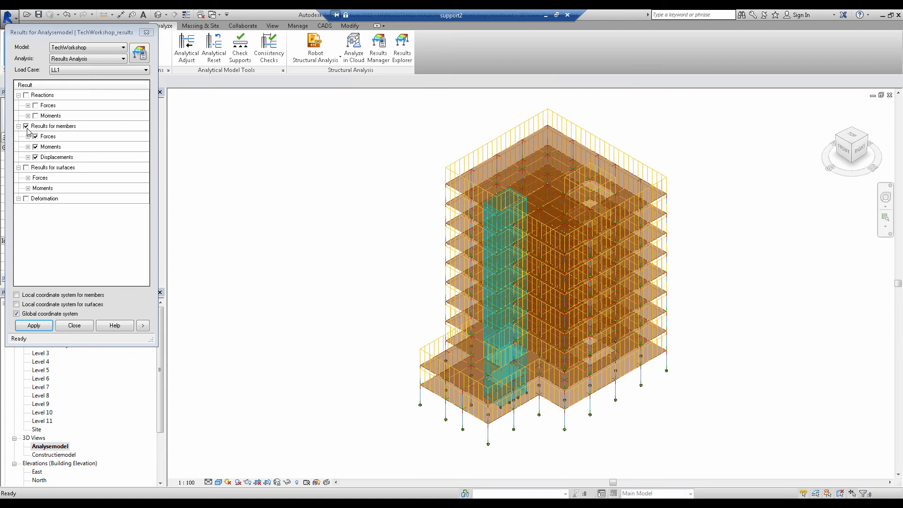
click(26, 199)
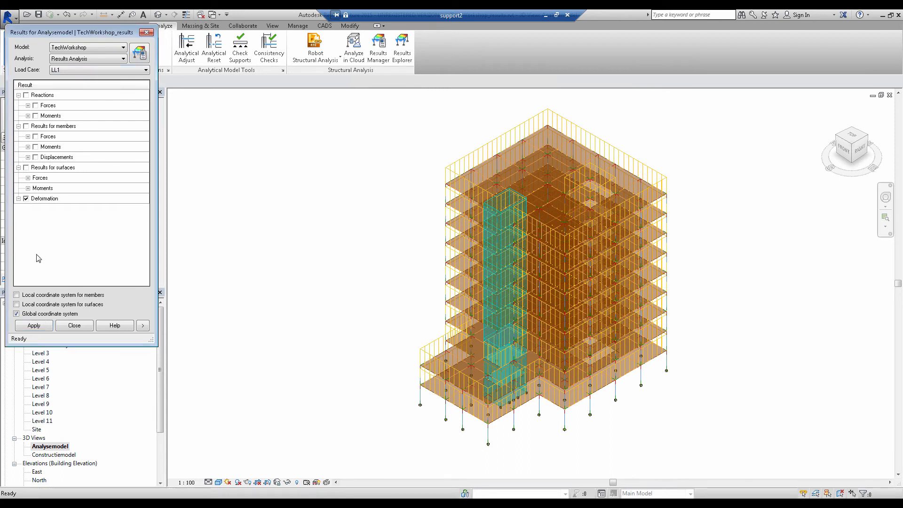
click(41, 327)
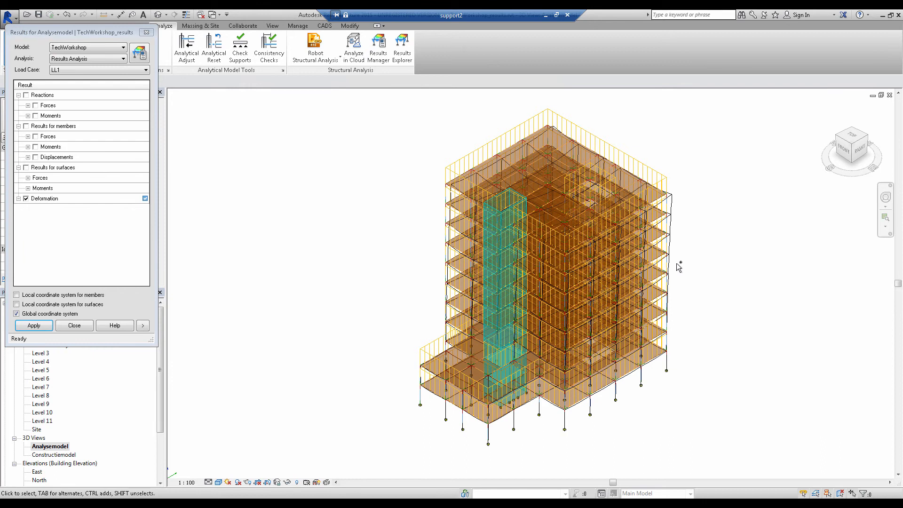
right_click(657, 271)
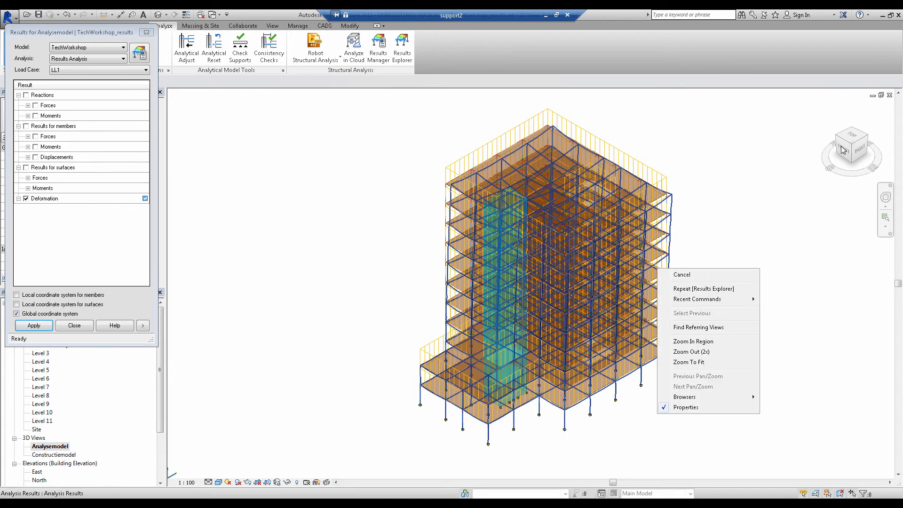
click(866, 137)
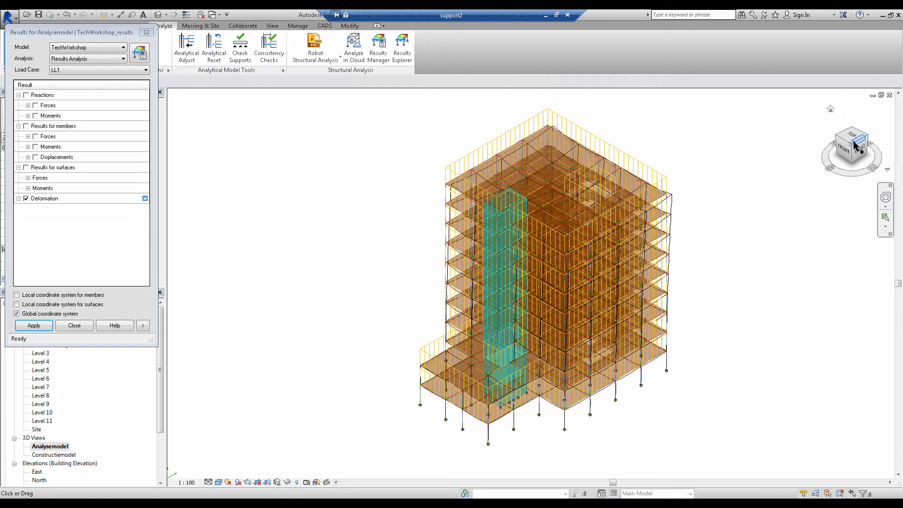
drag(854, 145, 812, 141)
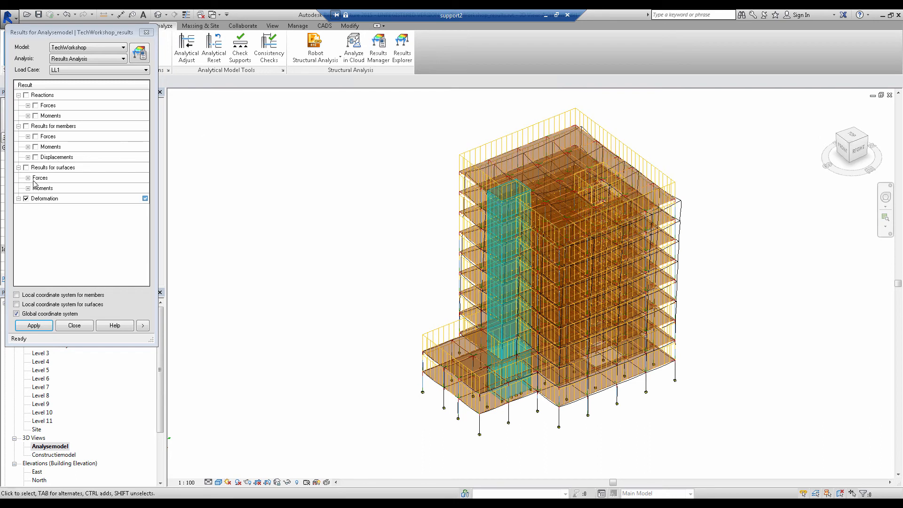
Replace the Deformation display with the member Forces Fy for load case LL1
click(25, 199)
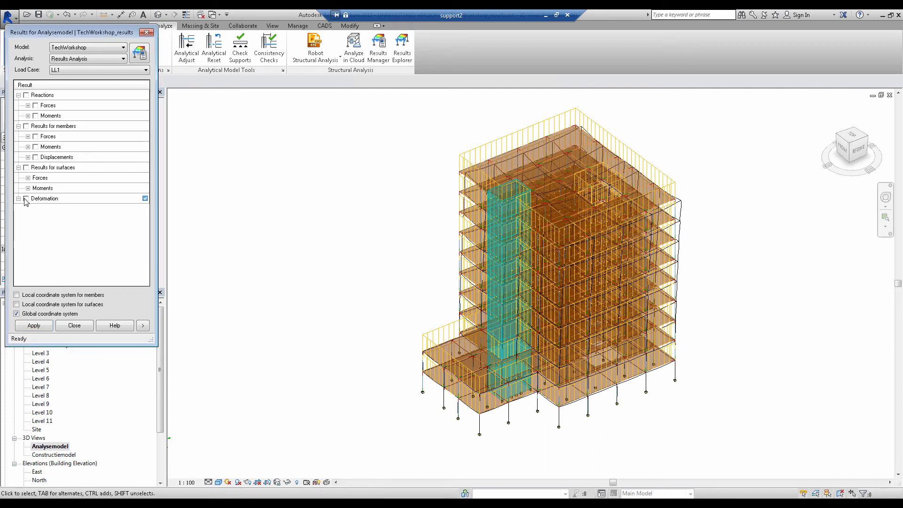
click(28, 137)
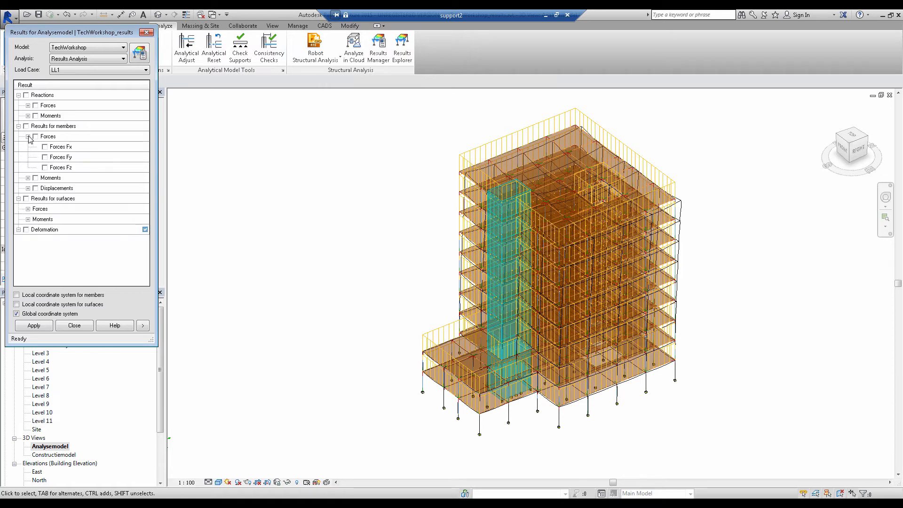
click(45, 157)
click(34, 326)
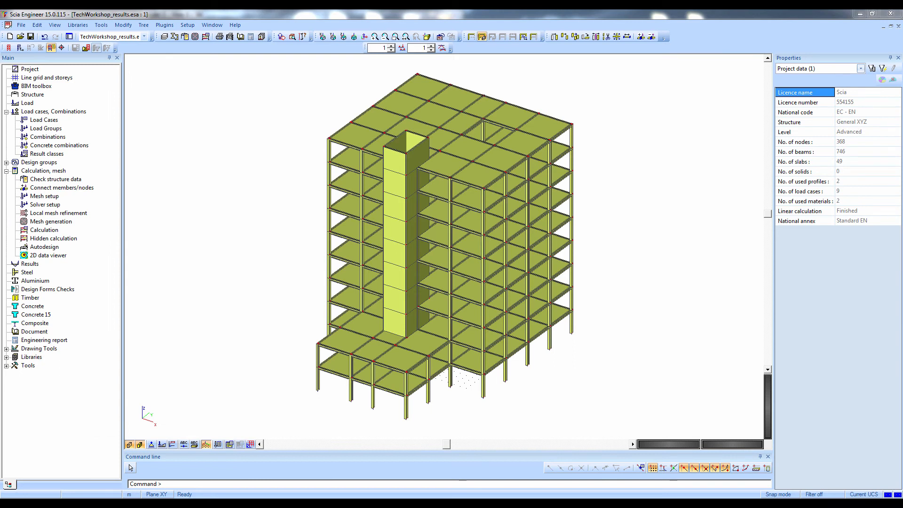
Switch to the project Boutlelis-Kamin_Scia2Tekla.ESA and review its basic project data
click(126, 36)
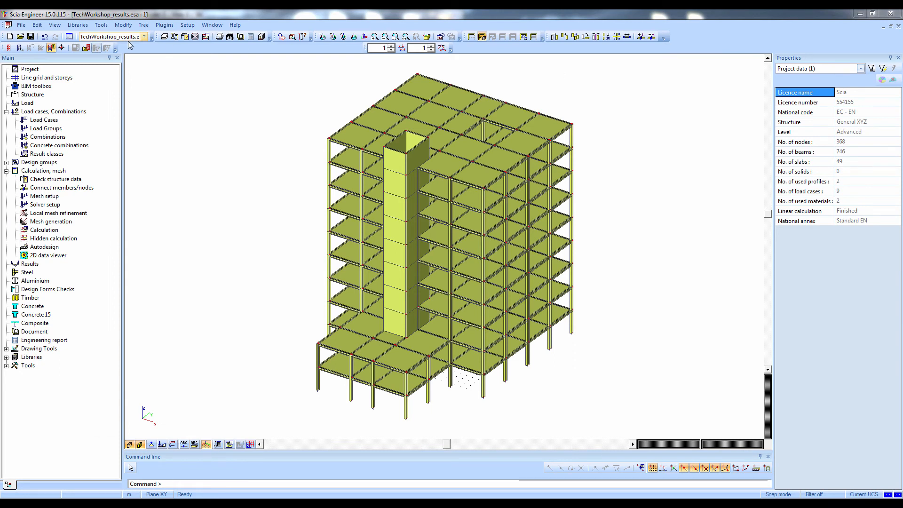
click(113, 46)
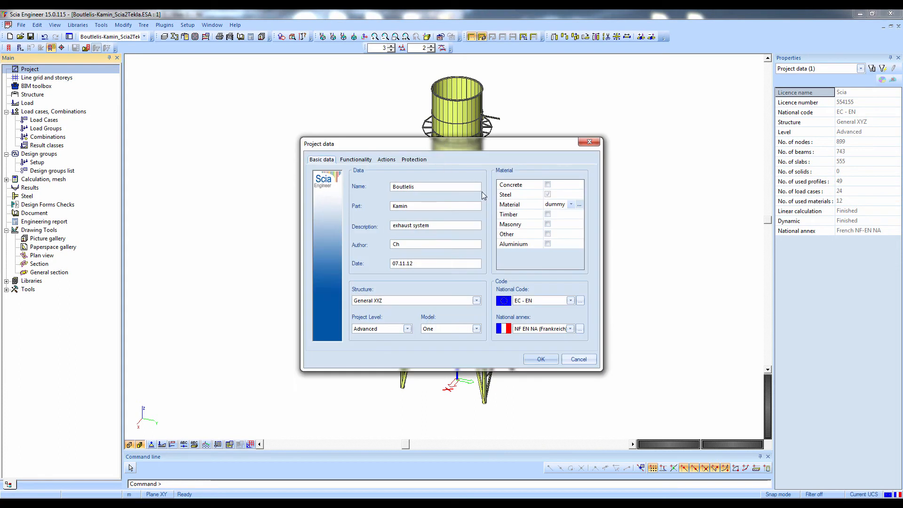
click(500, 197)
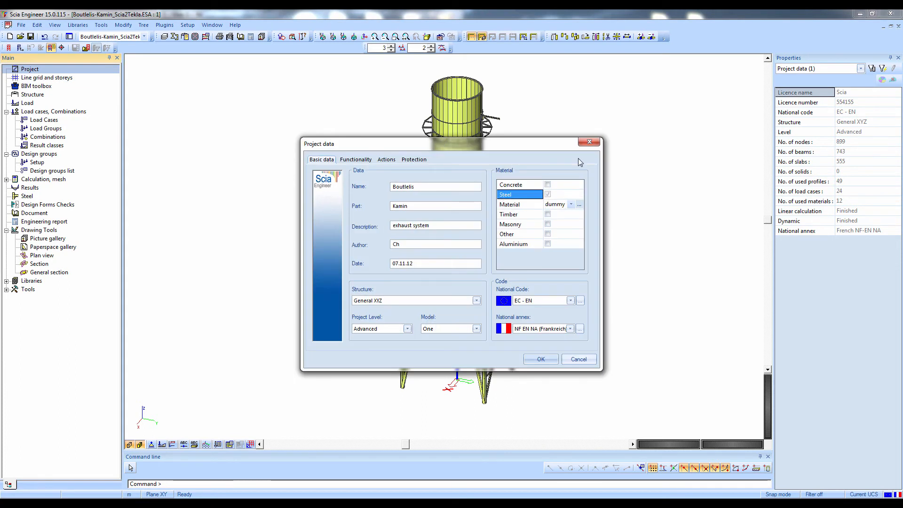
click(589, 142)
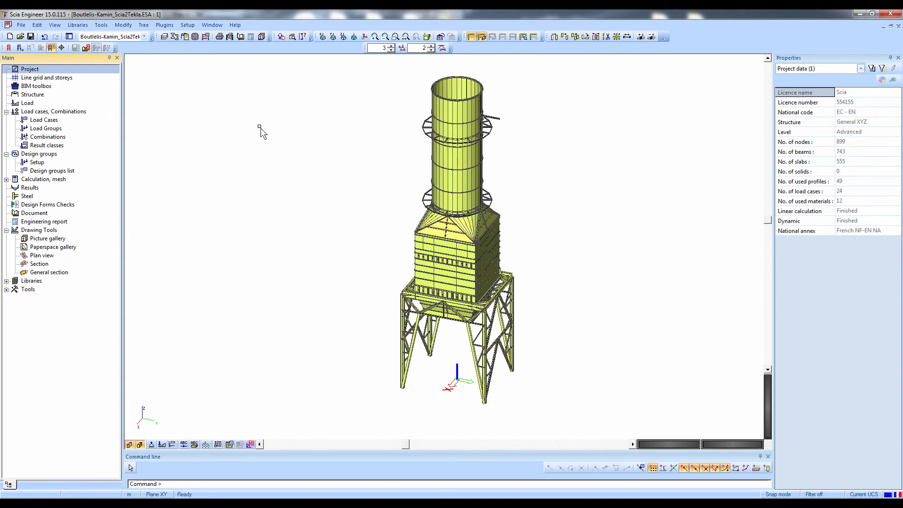
Export the exhaust stack project as IFC 2x3, replacing Boutlelis-Kamin_Scia2Tekla.ifc in the Tekla folder, with Coordination View and units in mm
click(22, 26)
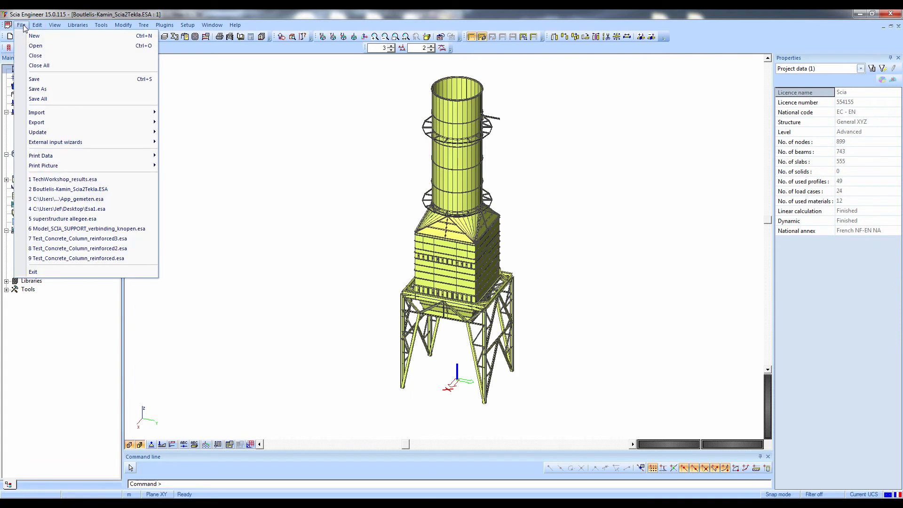
mouse_move(42, 123)
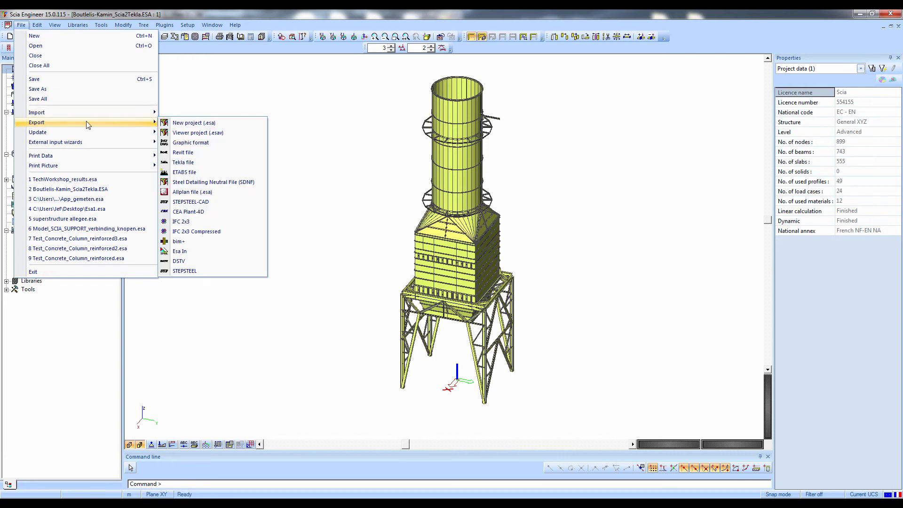
click(192, 223)
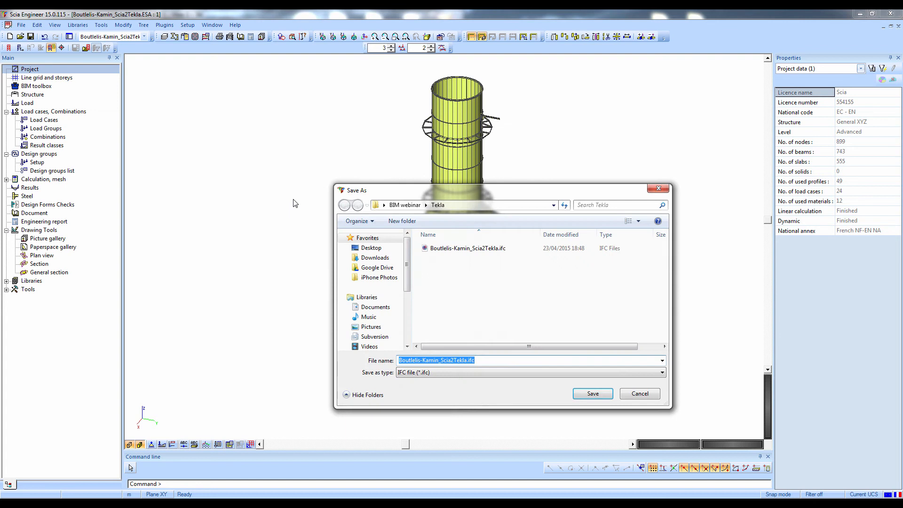
click(468, 248)
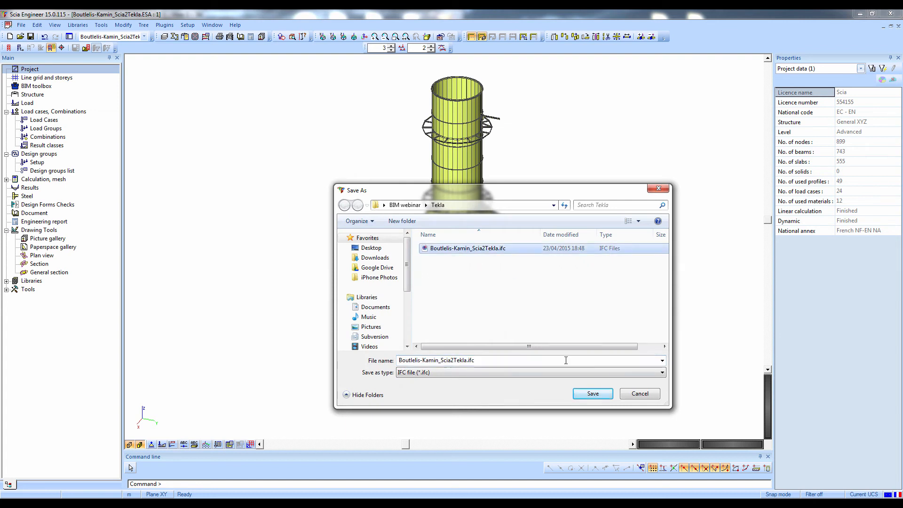
click(592, 393)
click(483, 264)
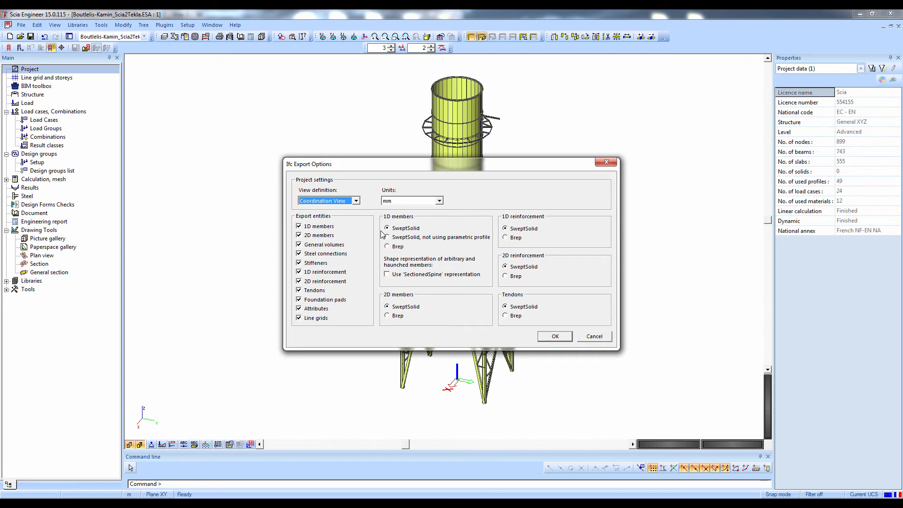
click(549, 337)
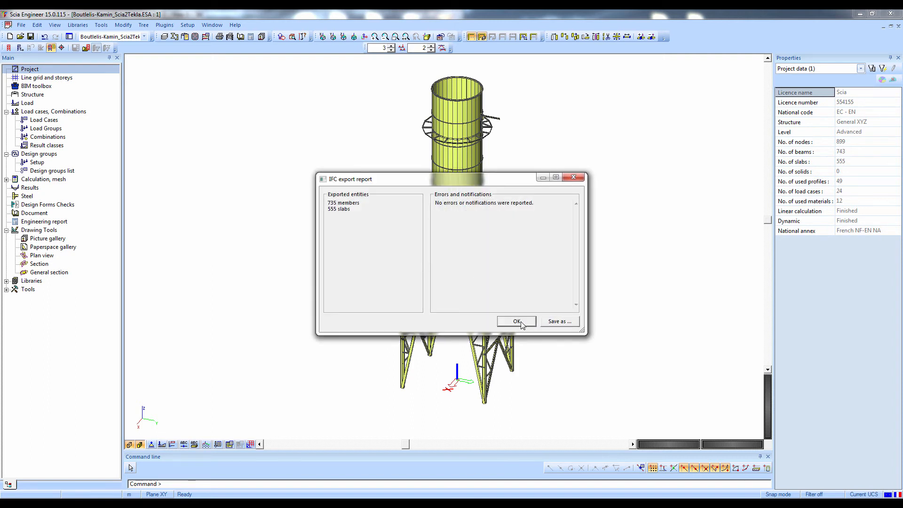
click(518, 320)
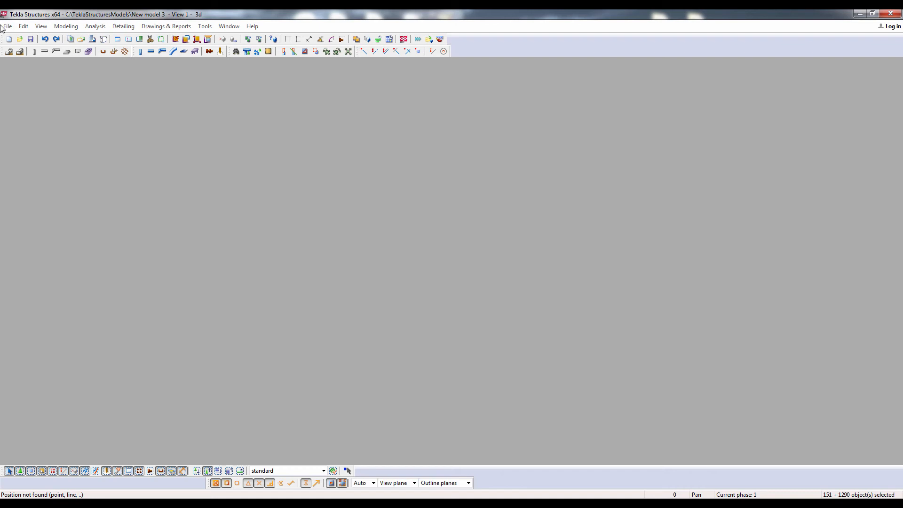
Switch to Tekla Structures, save the current model, create a new model and maximize its 3D view
click(6, 26)
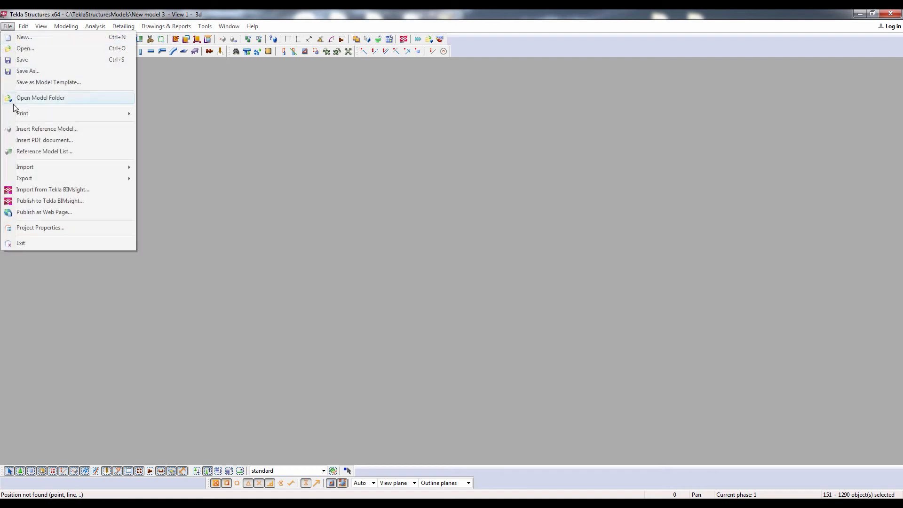
mouse_move(33, 170)
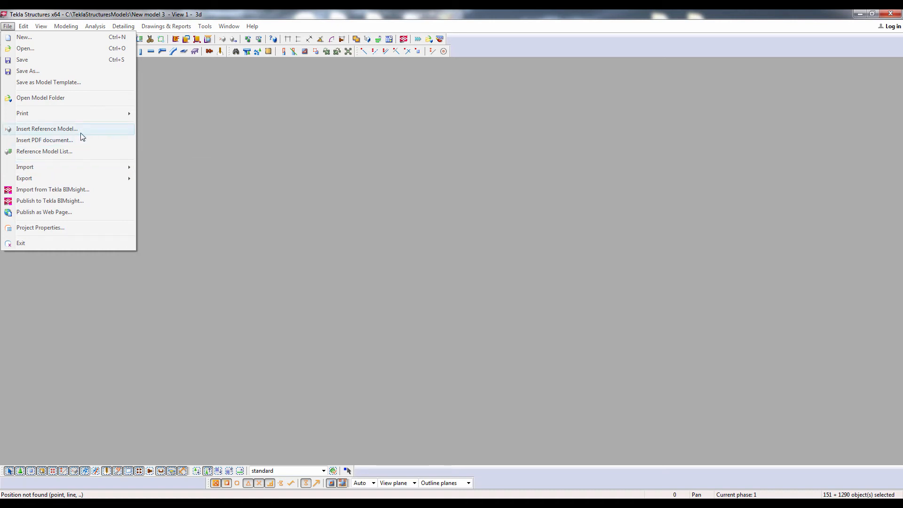
click(24, 37)
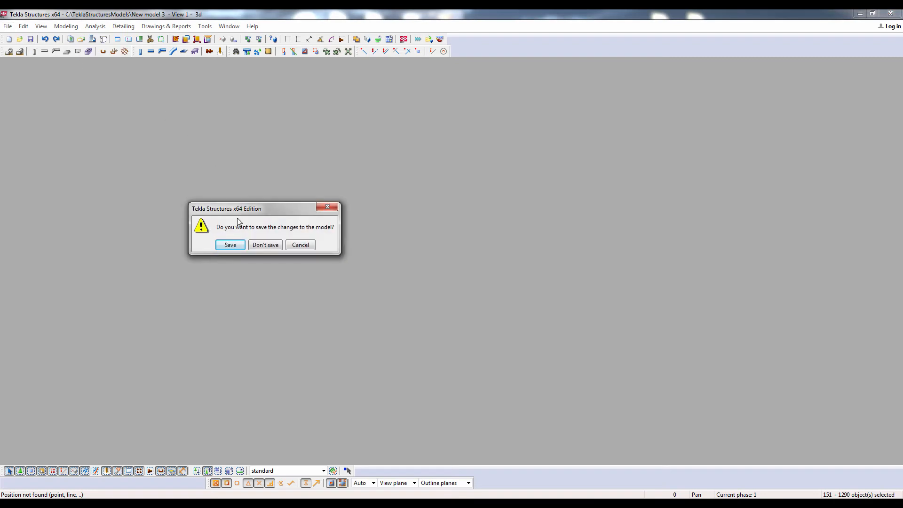
click(238, 245)
click(166, 206)
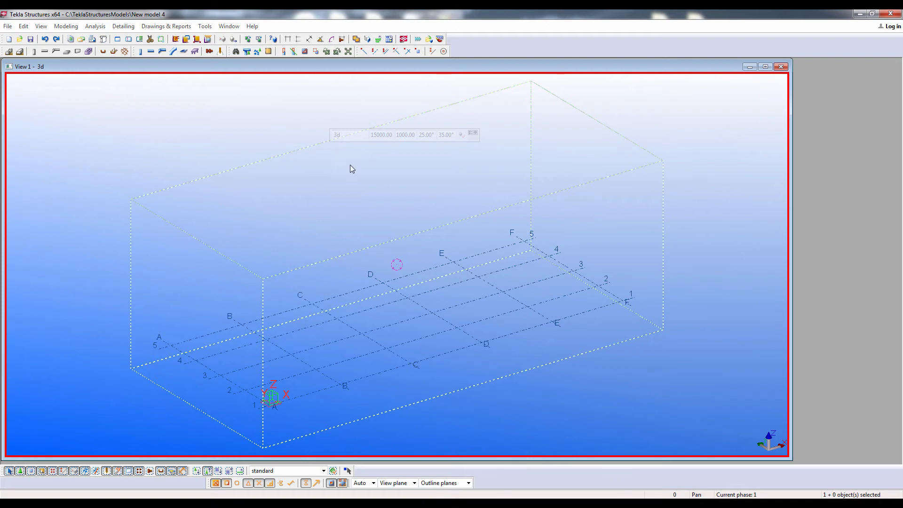
click(766, 66)
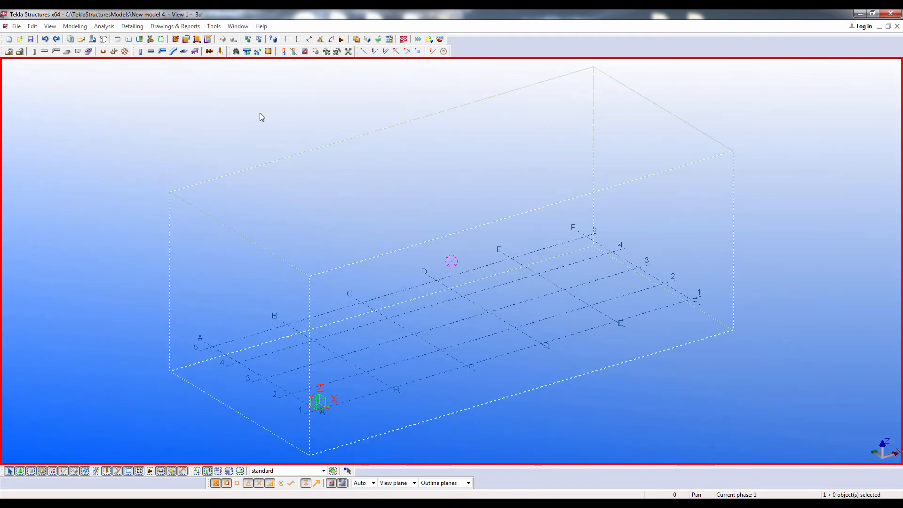
Start inserting a reference model and choose the exported IFC file from the Tekla folder inside BIM webinar on the Desktop
click(15, 26)
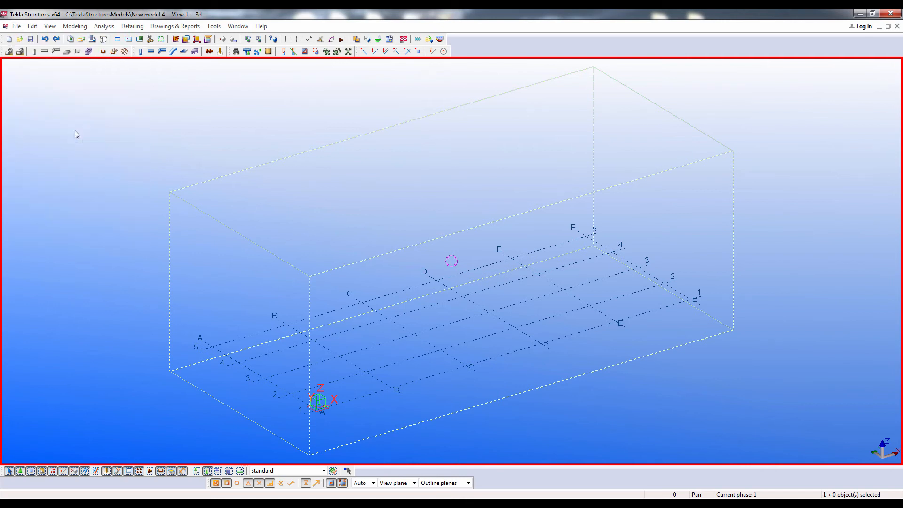
click(75, 129)
click(233, 149)
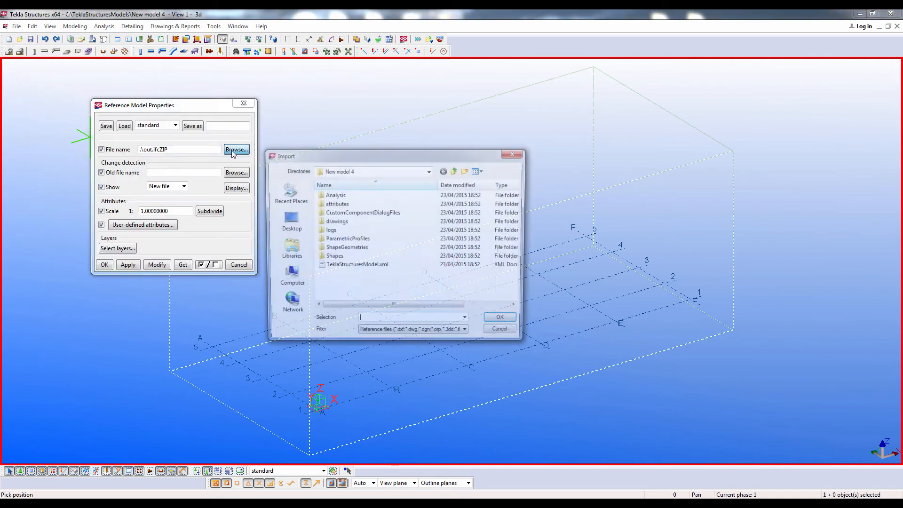
click(288, 220)
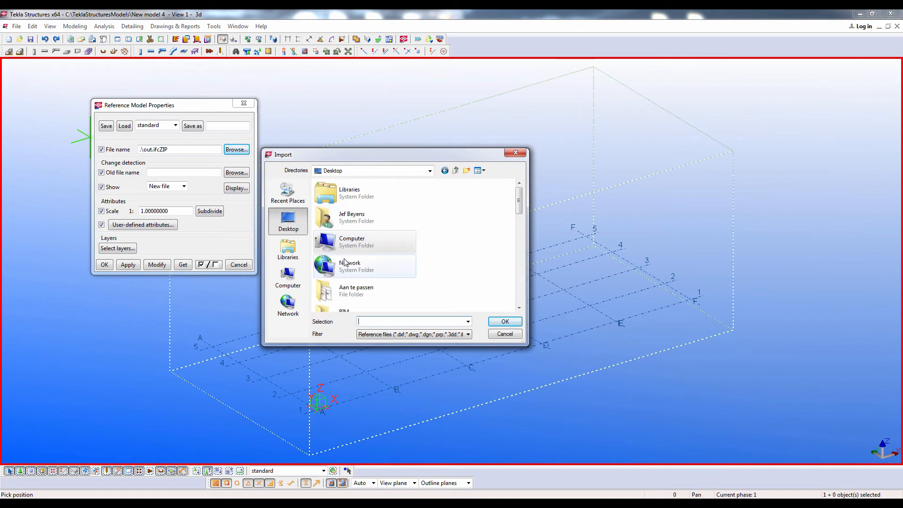
scroll(344, 262, down, 3)
scroll(344, 262, up, 2)
double_click(352, 289)
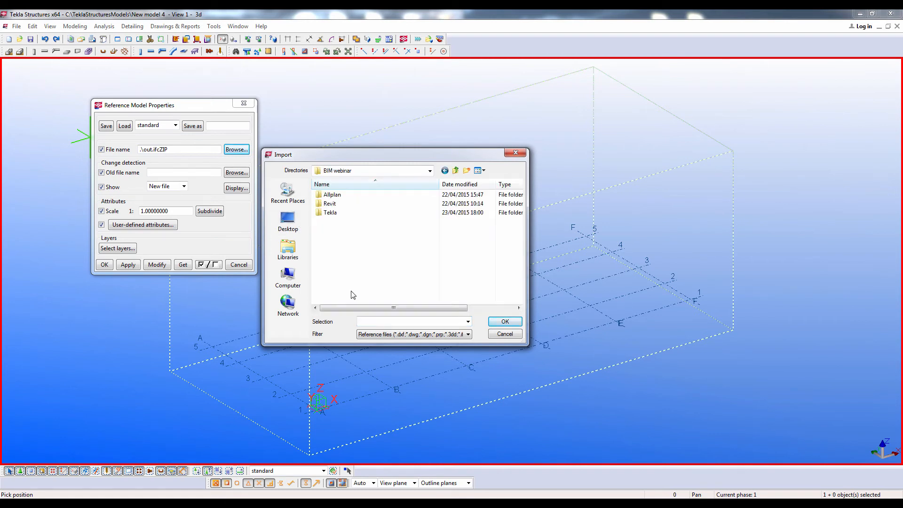
double_click(348, 213)
double_click(346, 194)
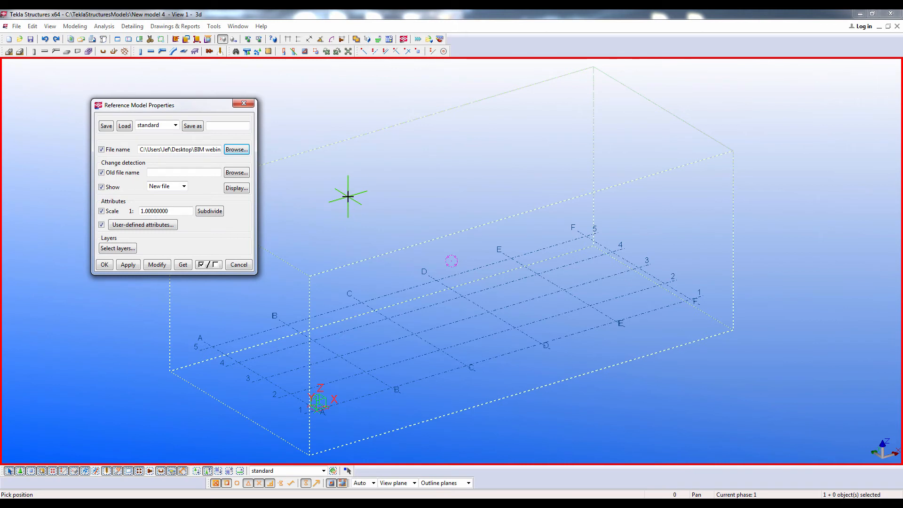
Place the reference model at the grid origin, expand the work area to include it and close the reference model properties
click(153, 265)
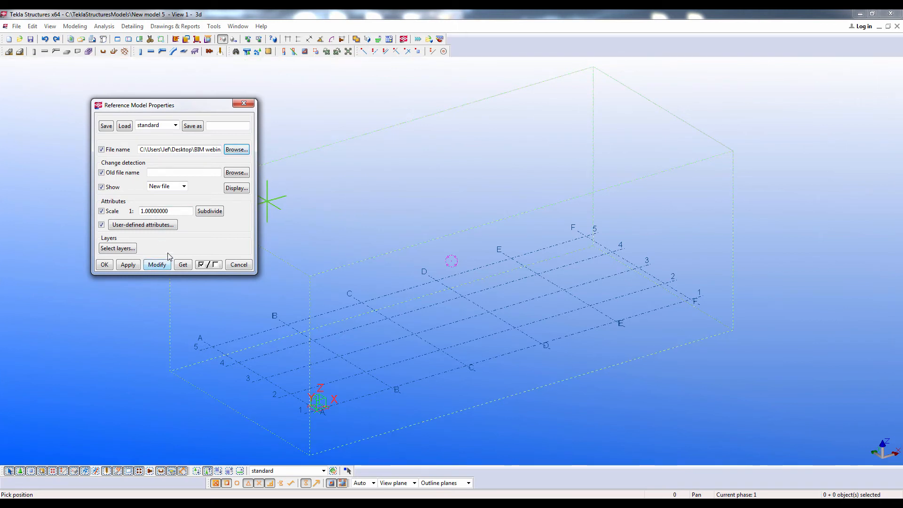
click(180, 264)
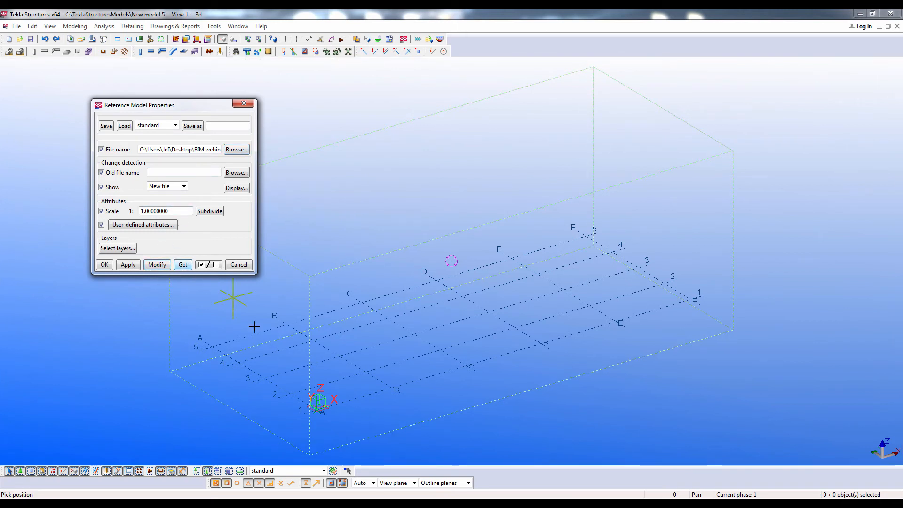
click(318, 411)
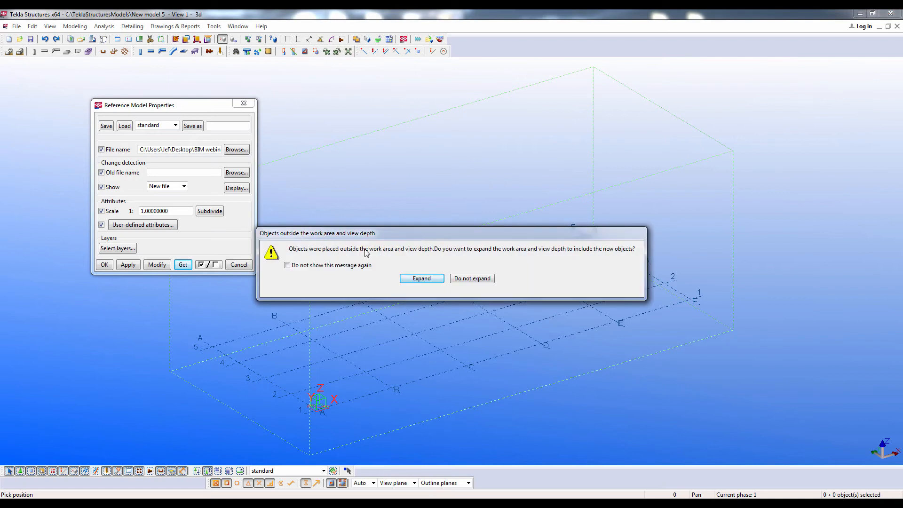
click(421, 278)
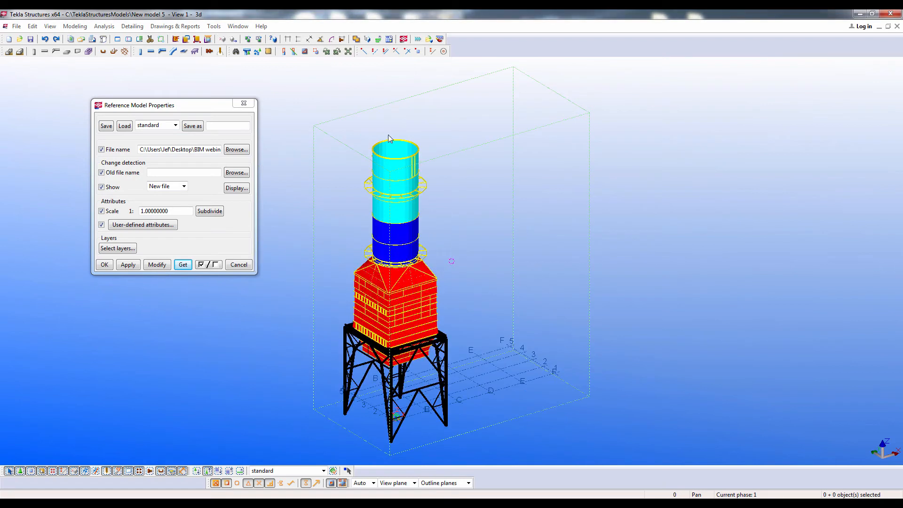
click(112, 266)
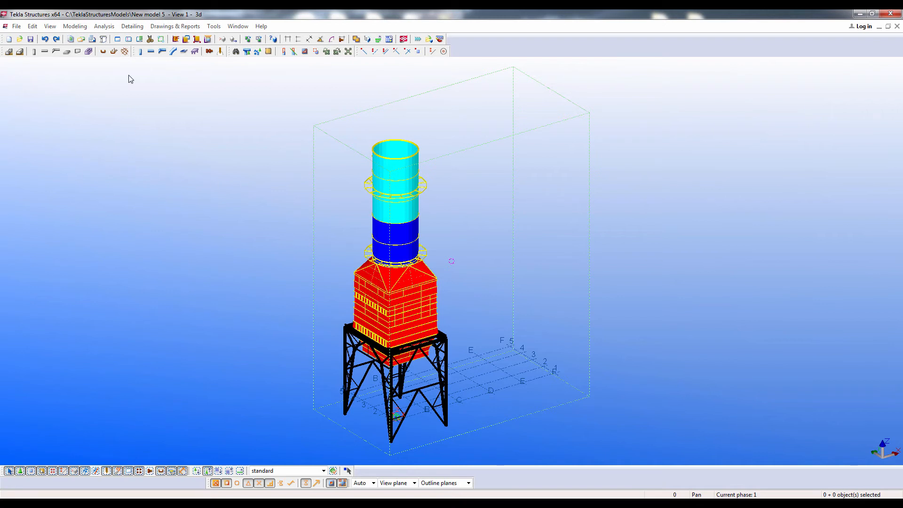
Open Convert IFC objects, select the entire reference model and check it for missing profile and material mappings
click(214, 26)
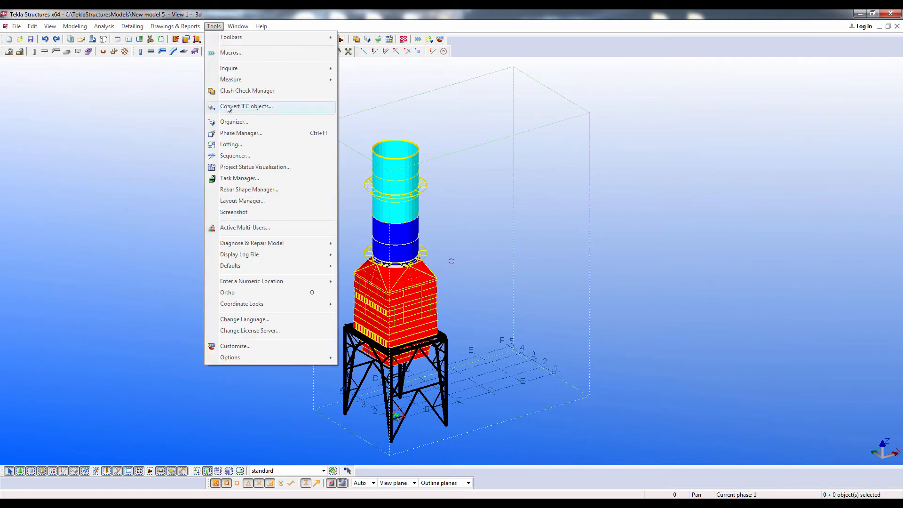
click(253, 108)
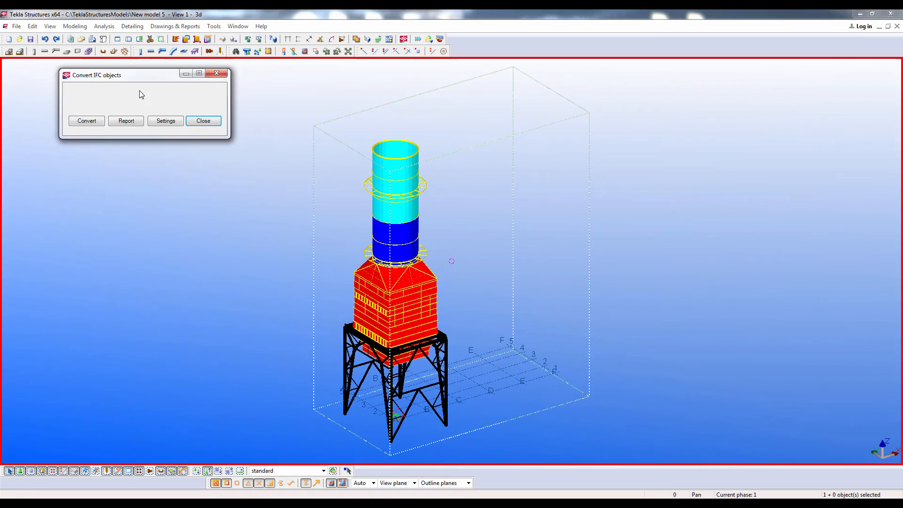
drag(281, 88, 568, 465)
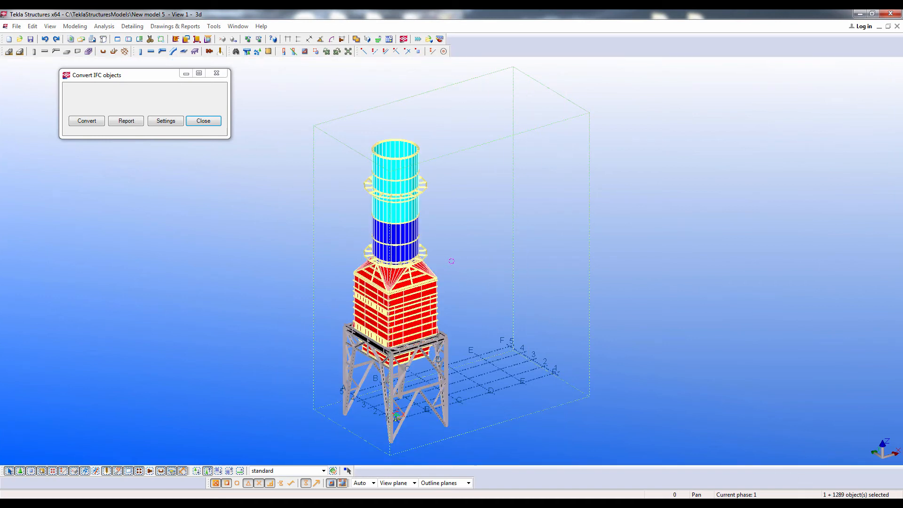
click(154, 122)
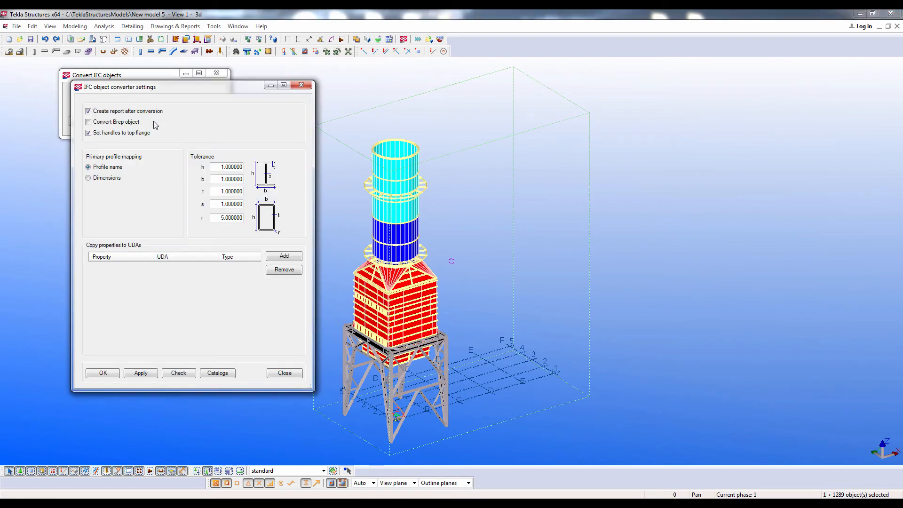
click(175, 373)
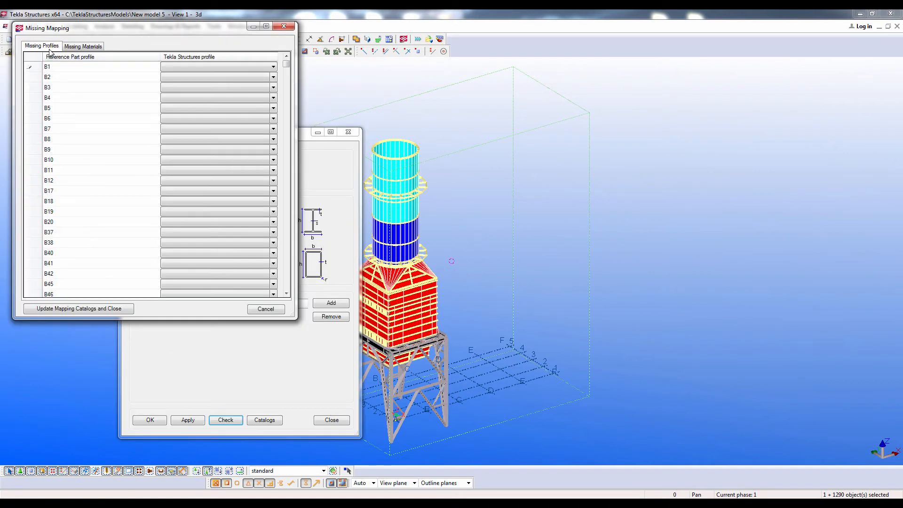
Map the missing reference part profile B1 to the Tekla Structures profile AS_PNL_TG
click(31, 67)
scroll(203, 141, down, 6)
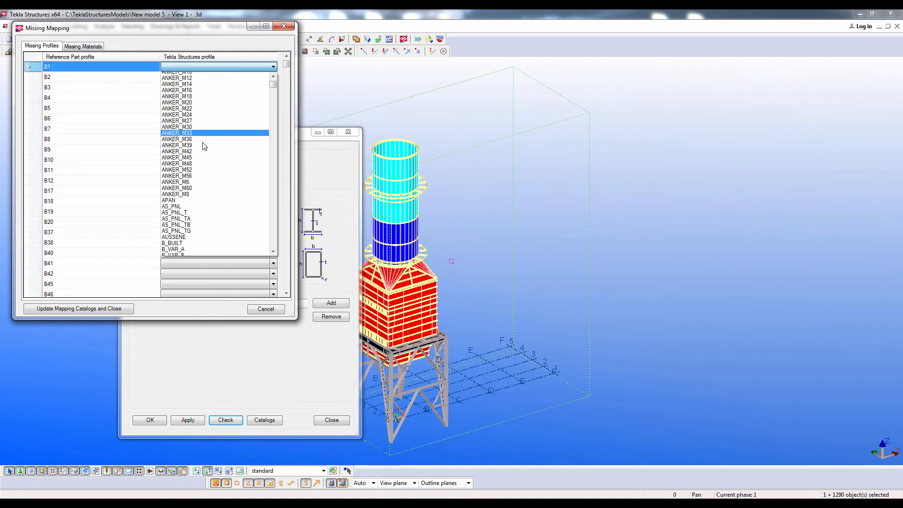
click(205, 145)
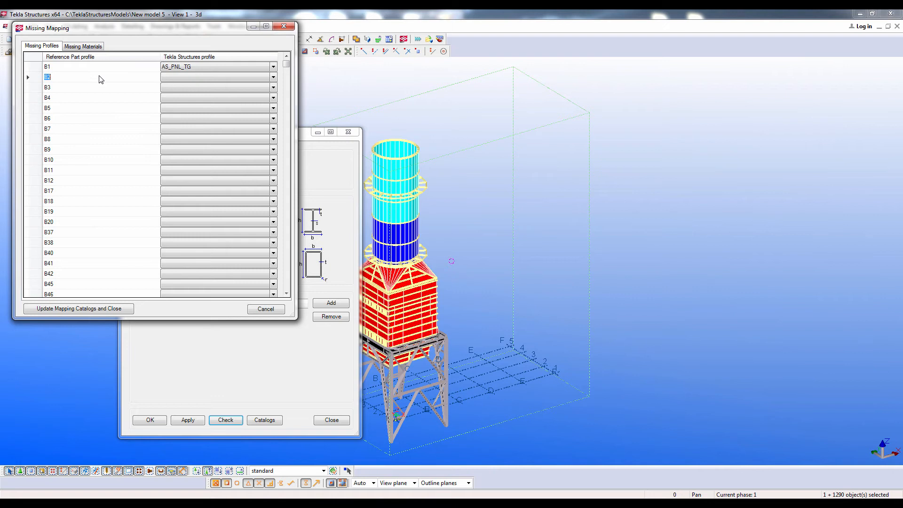
Map the missing material S235 t=10, iso150 to S235J0 and go through the other missing materials
click(84, 47)
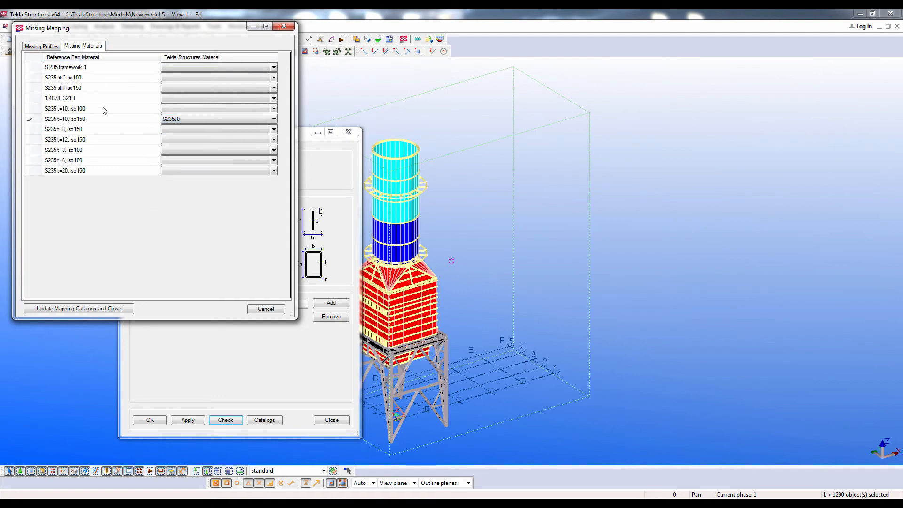
click(90, 70)
click(89, 77)
click(87, 88)
click(81, 100)
click(81, 109)
click(81, 120)
click(81, 130)
click(80, 140)
click(81, 150)
click(81, 161)
click(80, 171)
click(76, 70)
Switch to Scia Engineer, open the Materials library and examine the properties of the project's custom S235 materials
click(162, 504)
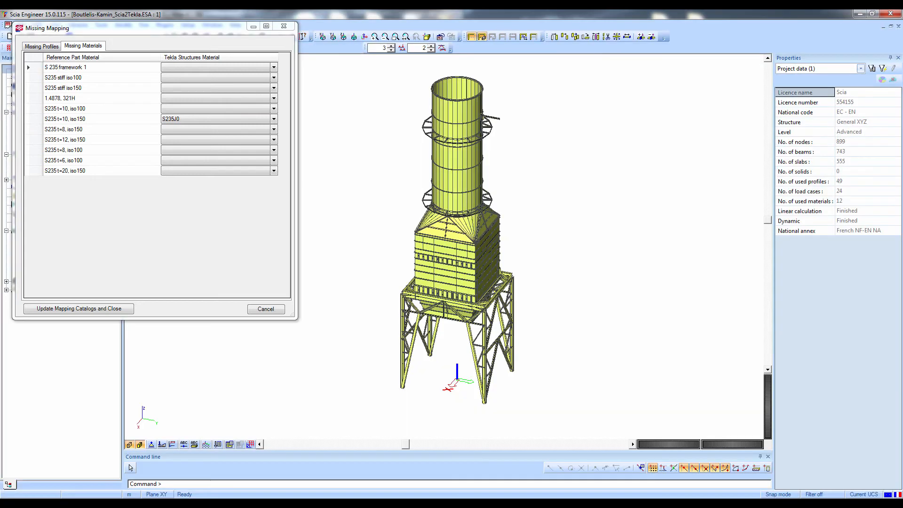
click(254, 27)
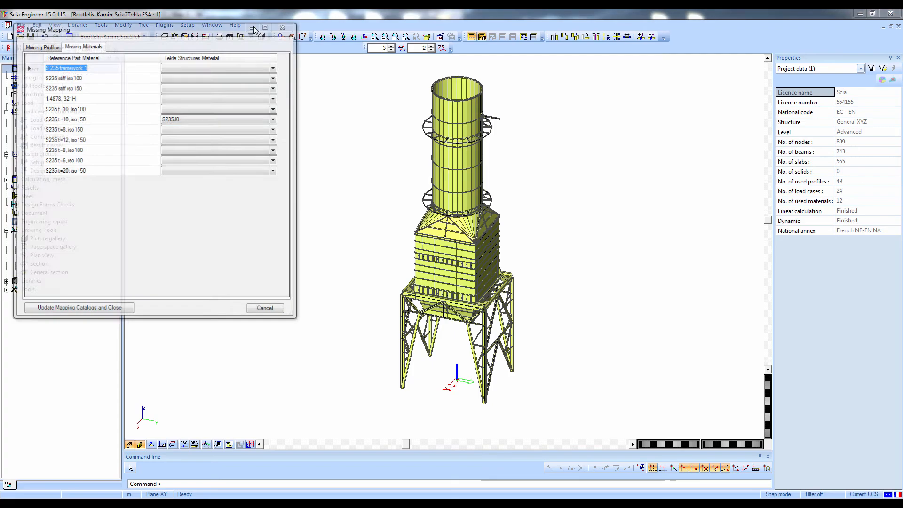
click(234, 483)
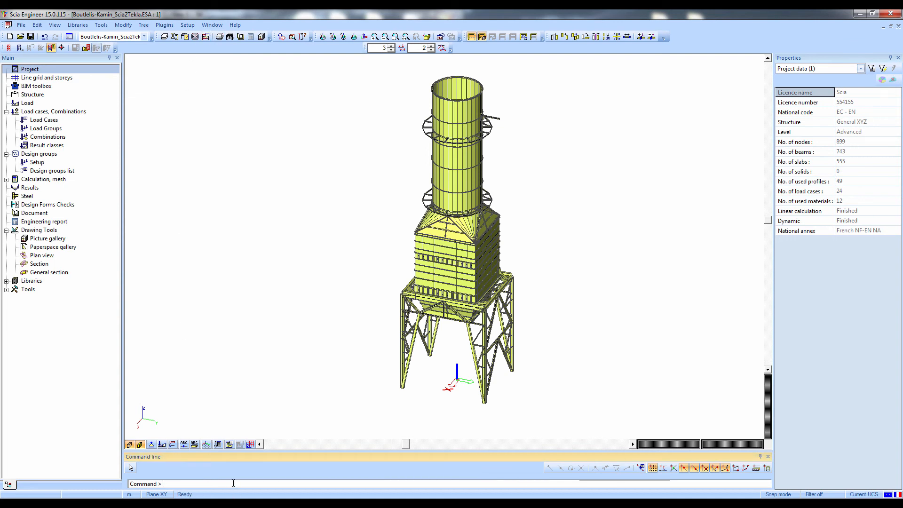
text(mat)
key(Return)
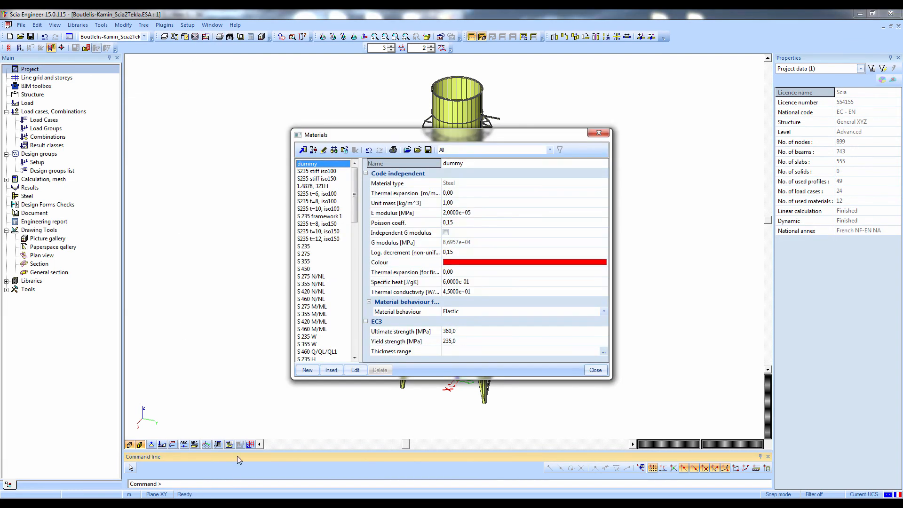
key(Down)
key(Down)
key(Down)
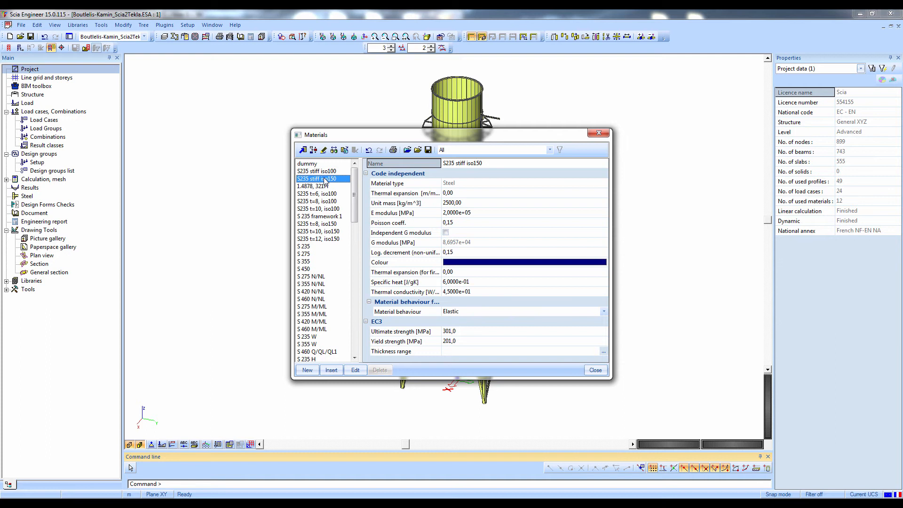
key(Down)
key(Down)
key(Down)
key(Down)
key(Down)
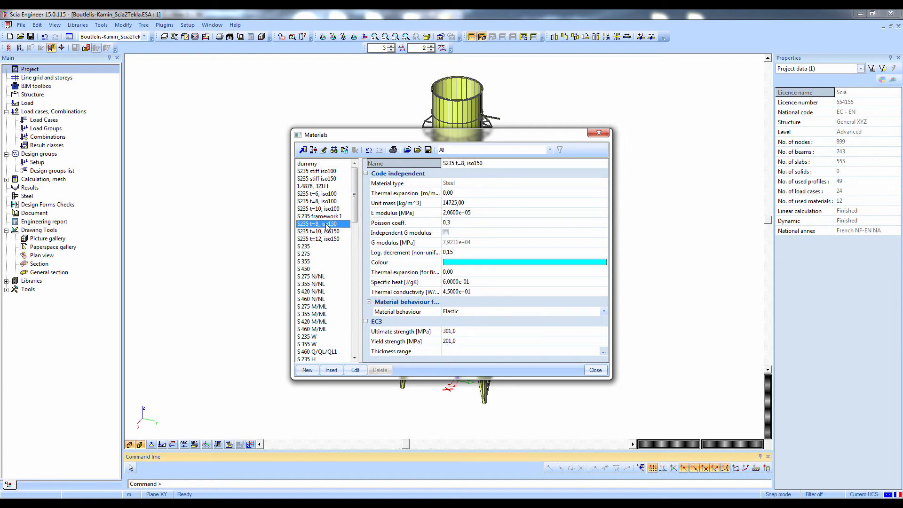
click(599, 133)
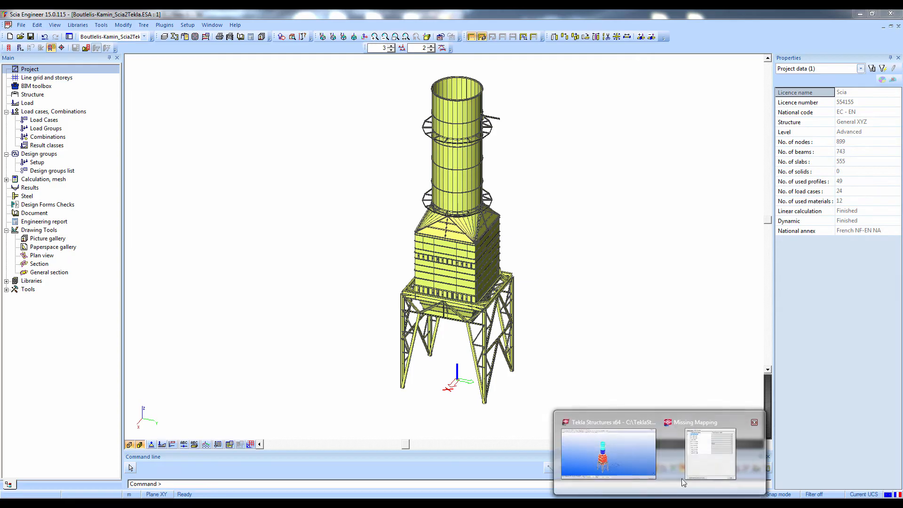
Switch back to Tekla Structures, update the mapping catalogs with the new mappings and convert the selected IFC objects
click(617, 454)
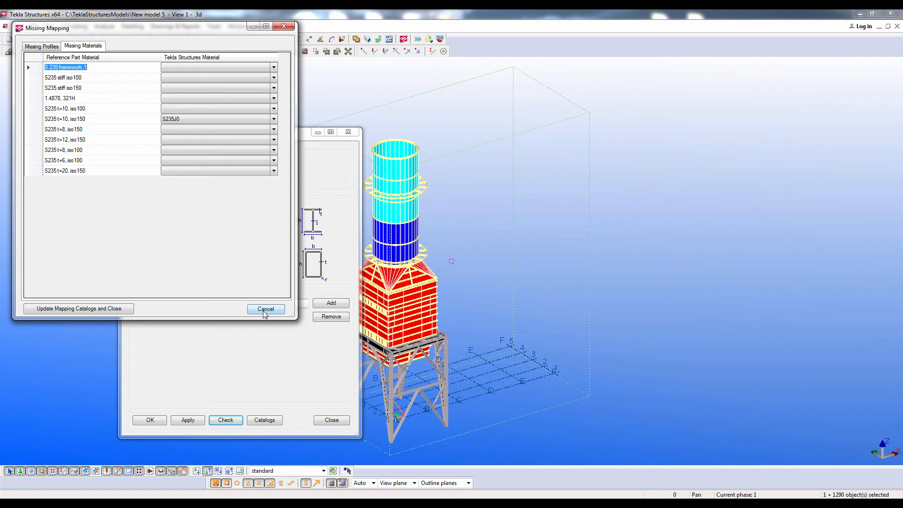
click(102, 309)
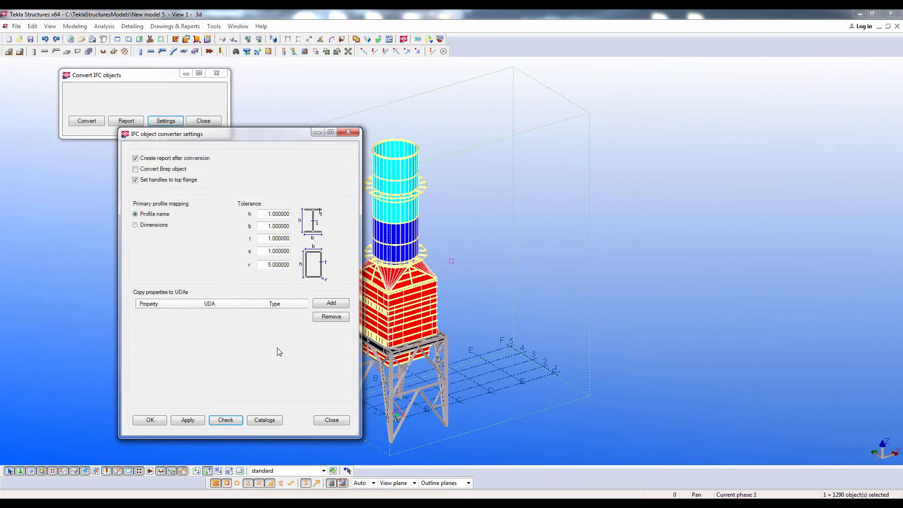
click(145, 419)
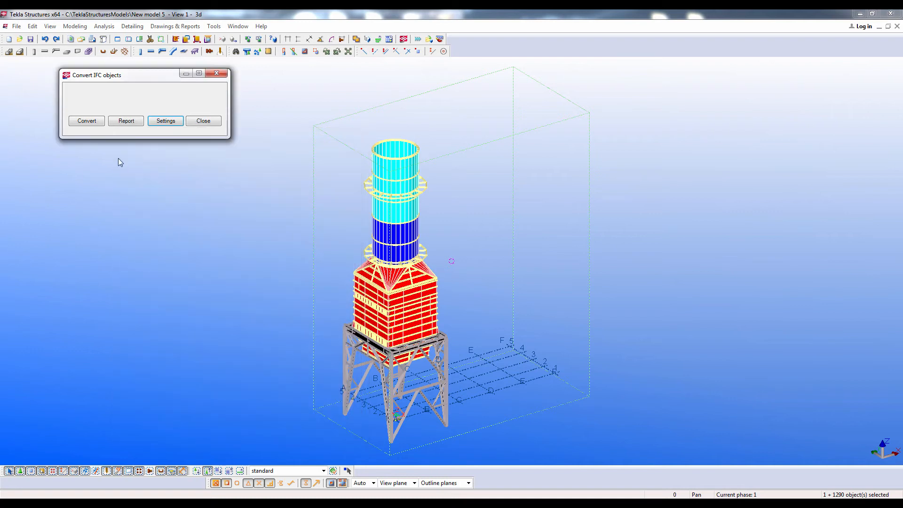
click(80, 122)
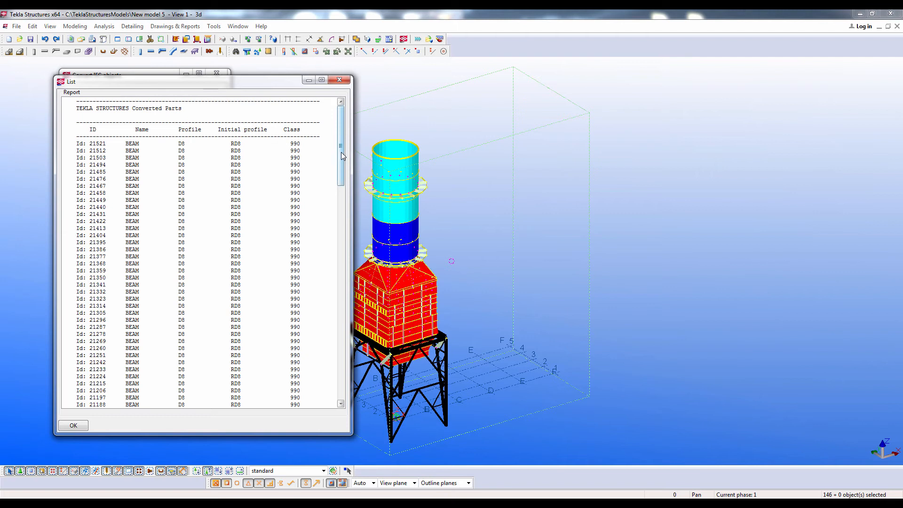
Go through the converted parts report and compare each part's profile with its initial profile
drag(341, 164, 331, 201)
scroll(318, 337, down, 7)
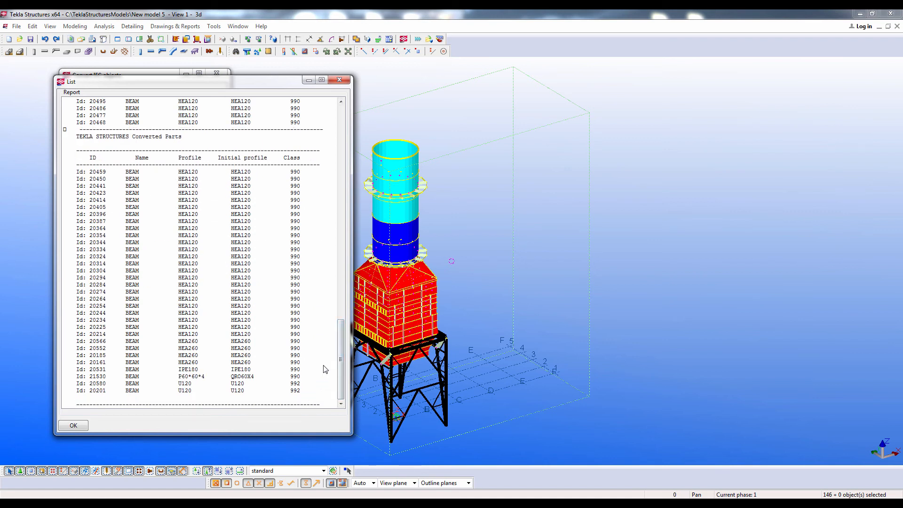
drag(341, 360, 343, 141)
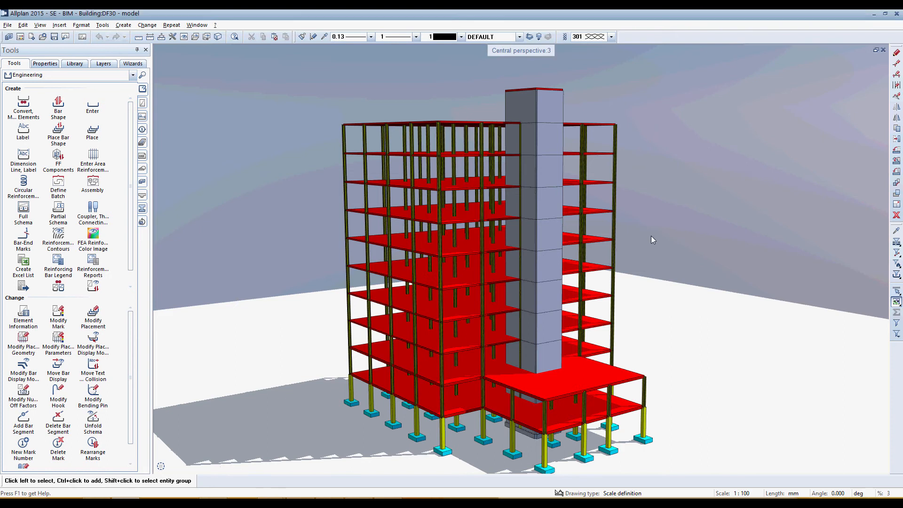
Switch to Allplan, restore the multi-view layout and start an IFC export of the building's drawing file 30, model
drag(652, 236, 692, 255)
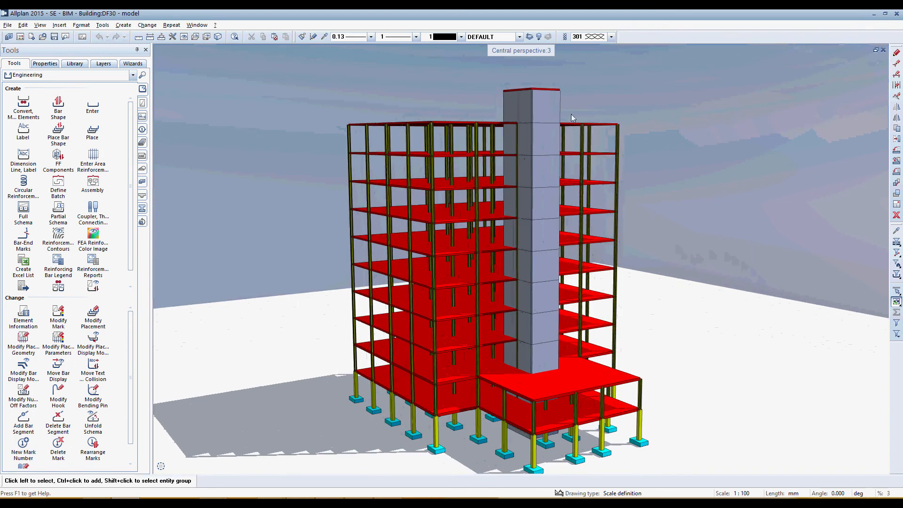
double_click(525, 52)
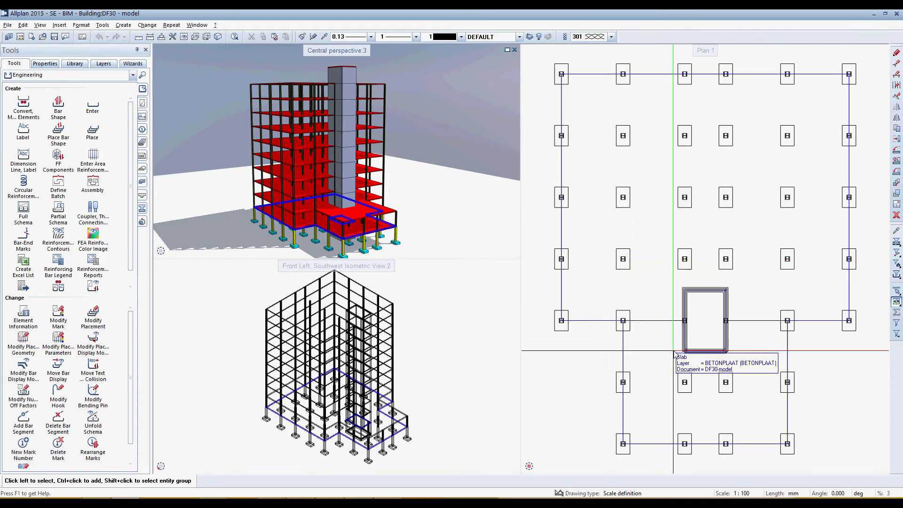
click(7, 25)
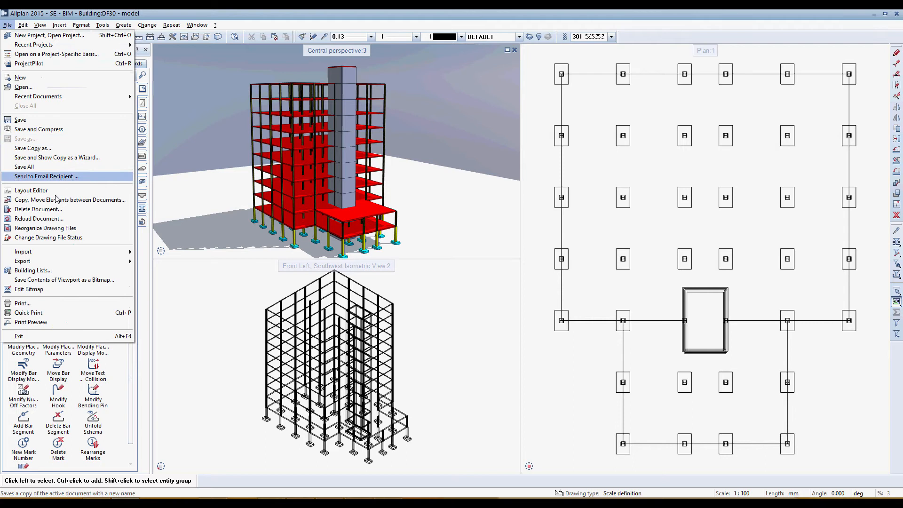
mouse_move(69, 262)
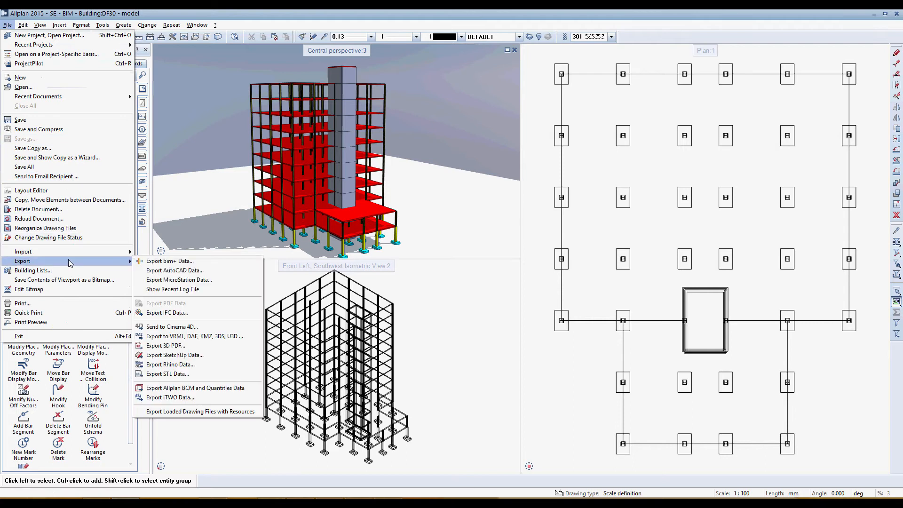
click(183, 314)
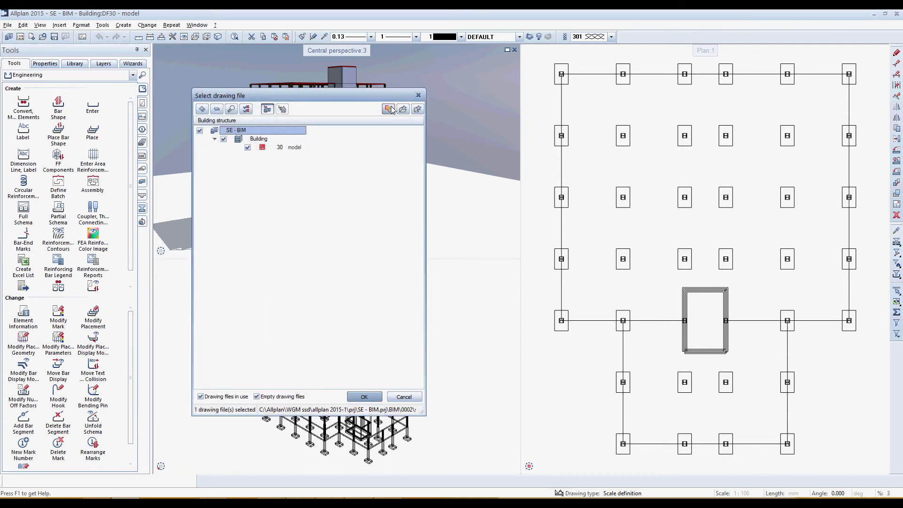
click(391, 108)
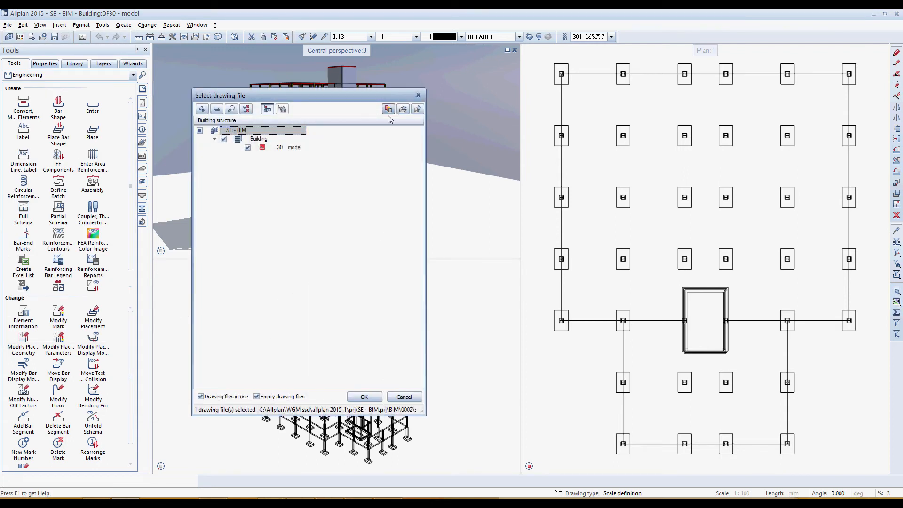
click(365, 396)
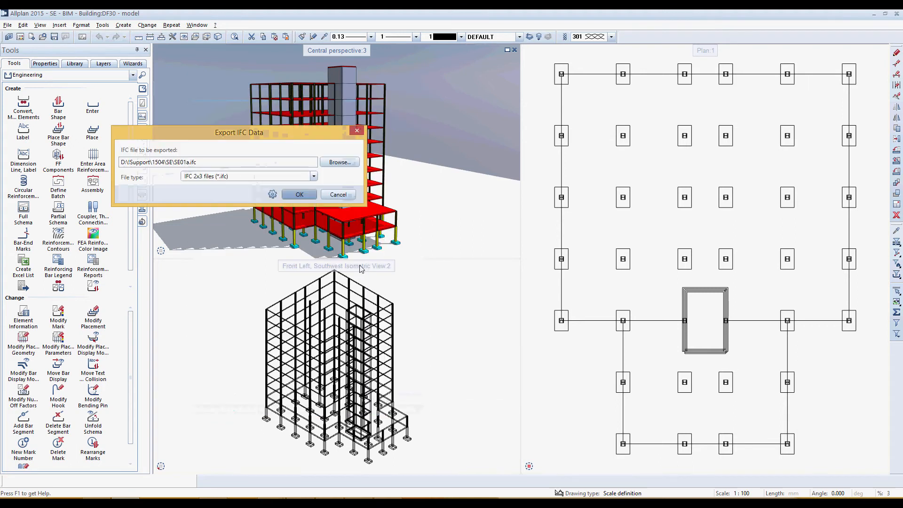
Export the drawing file as SE01a.ifc in IFC 2x3 format, accepting the current transfer settings, and go through the export log
click(339, 162)
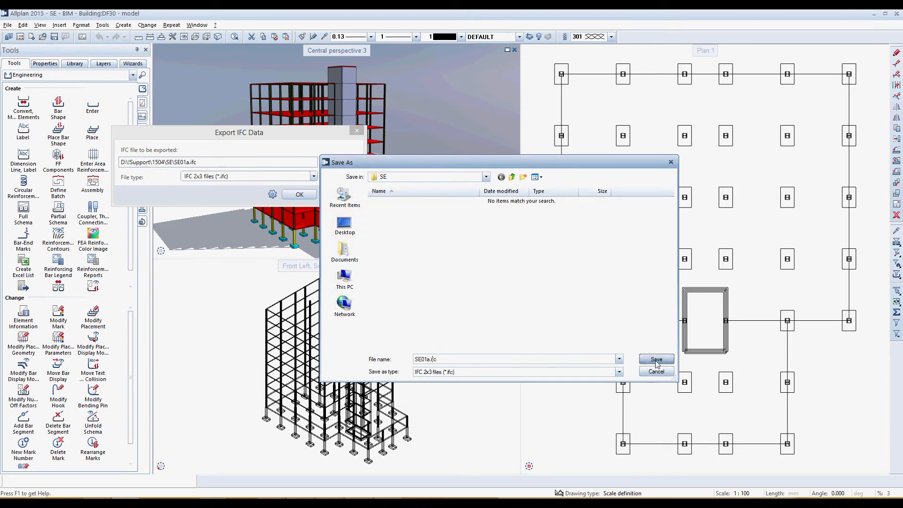
click(657, 360)
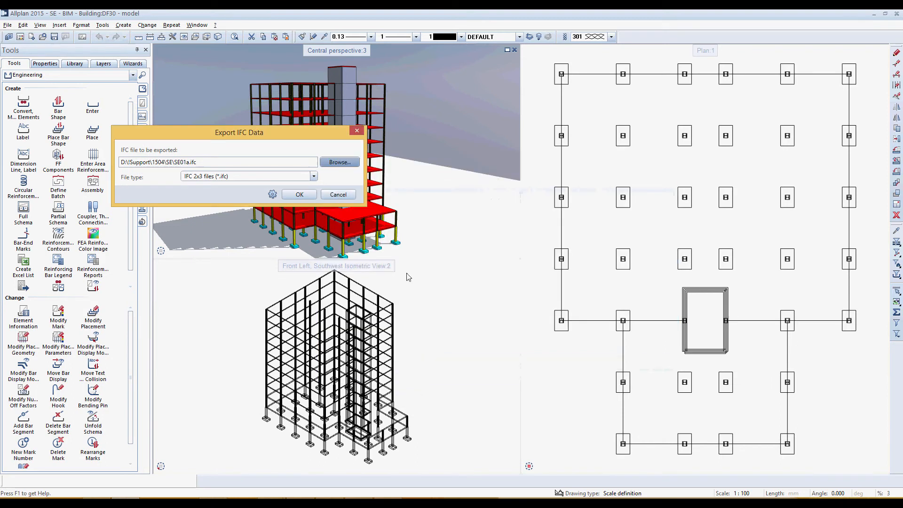
click(272, 195)
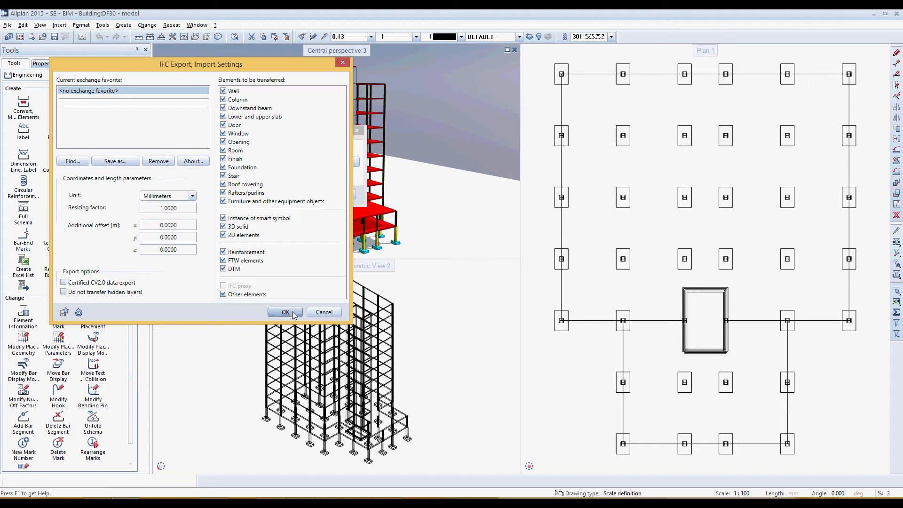
click(294, 314)
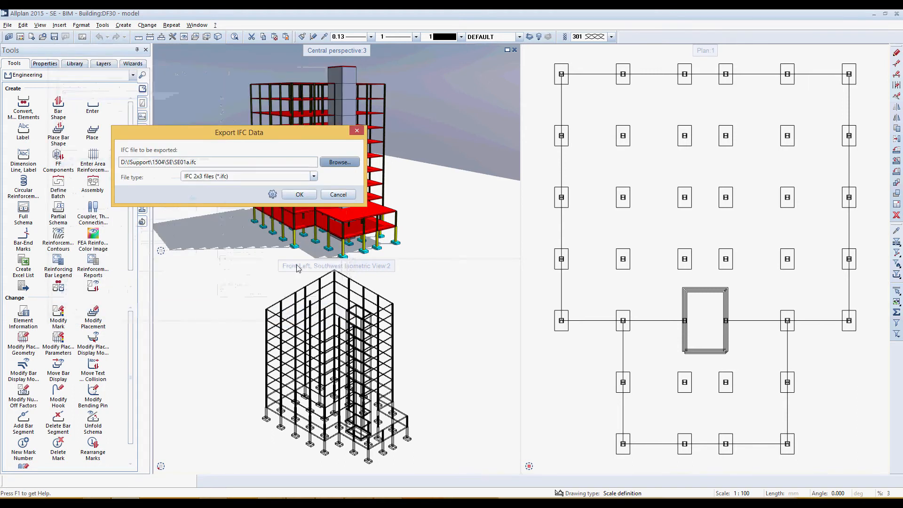
click(308, 200)
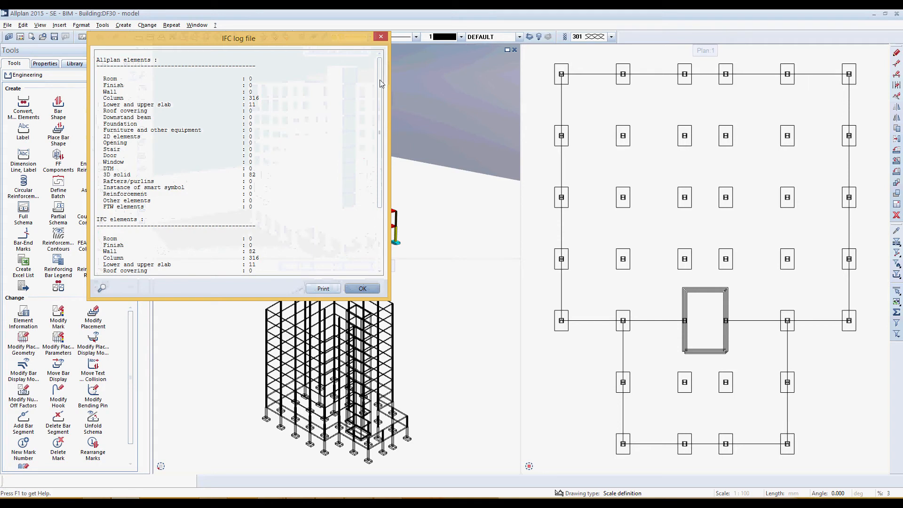
drag(381, 83, 355, 271)
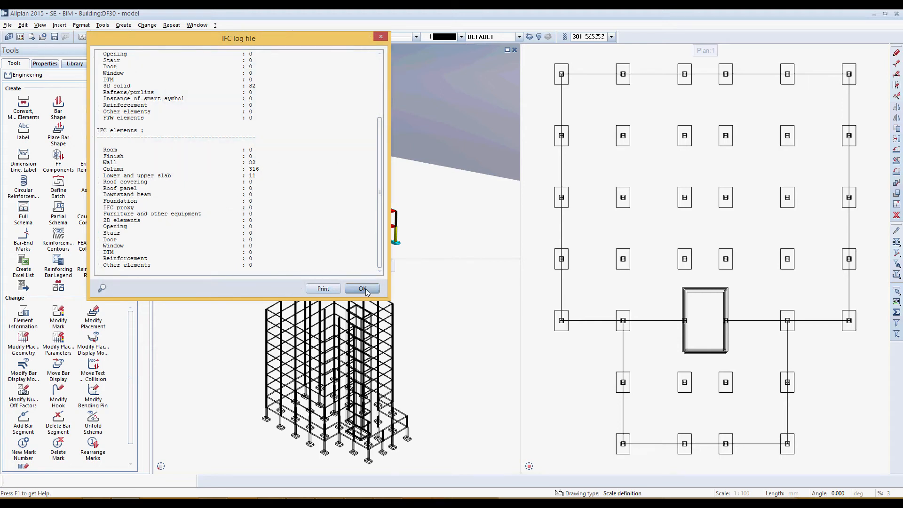
click(362, 289)
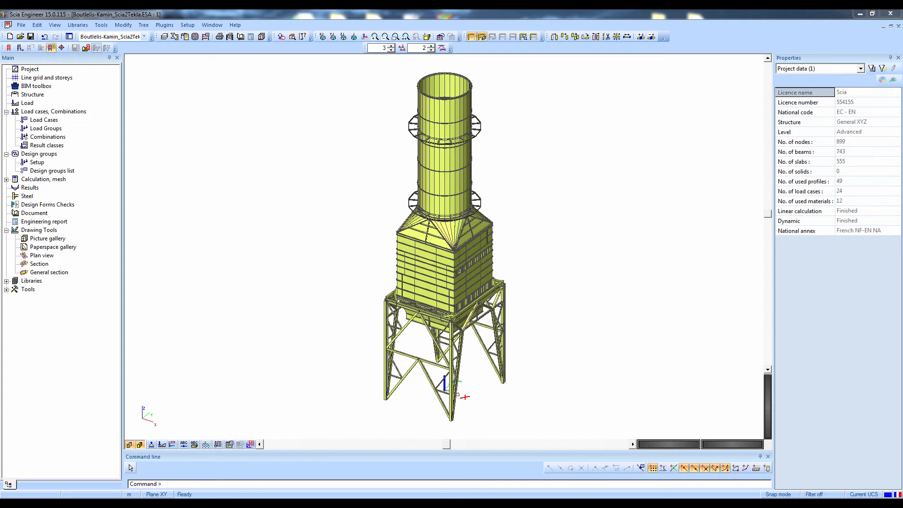
Start an IFC import in Scia Engineer and open the IFC file from the Allplan folder inside Desktop's BIM webinar folder
click(22, 25)
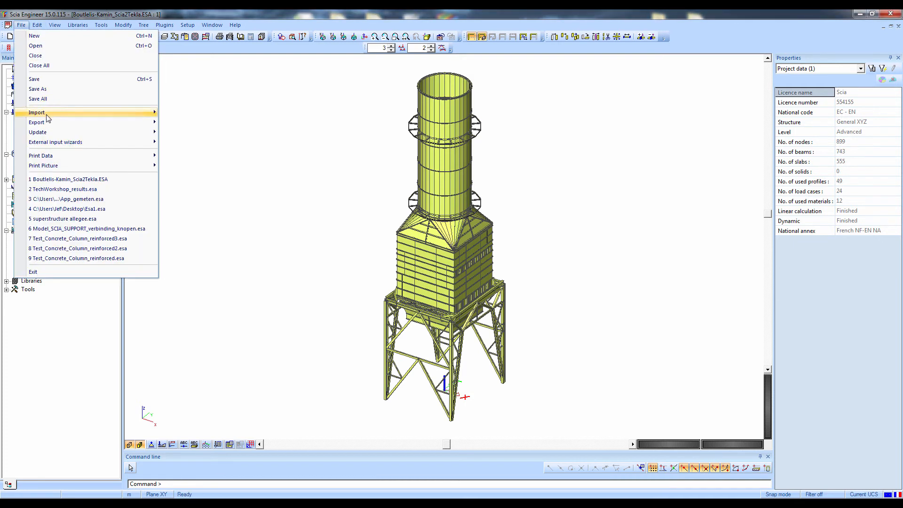
mouse_move(47, 113)
click(202, 182)
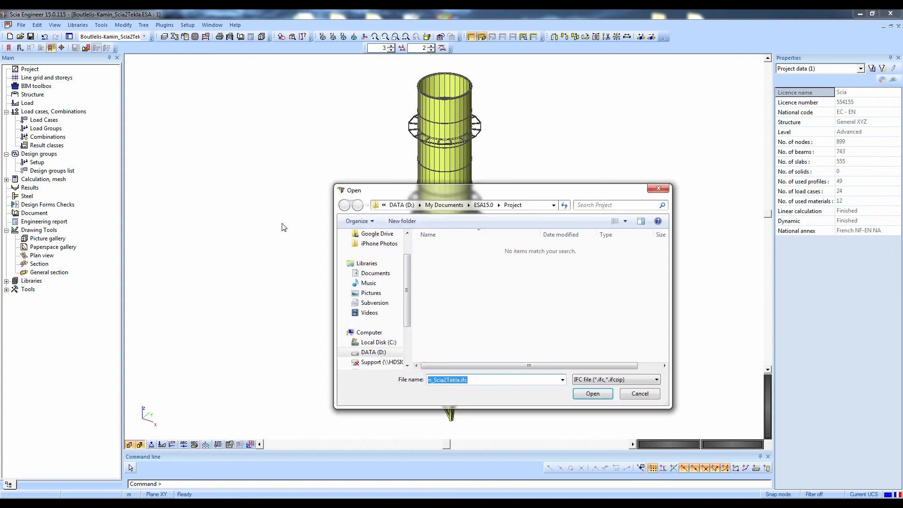
click(409, 244)
click(383, 250)
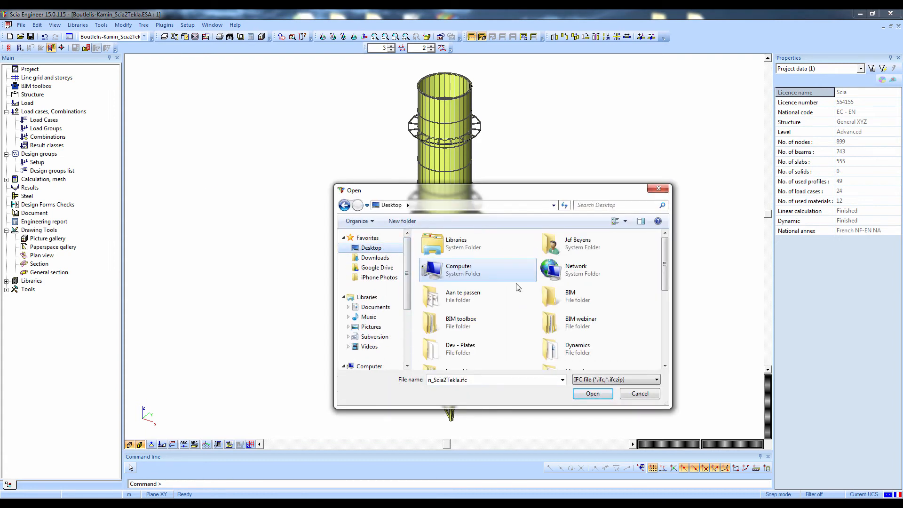
double_click(571, 333)
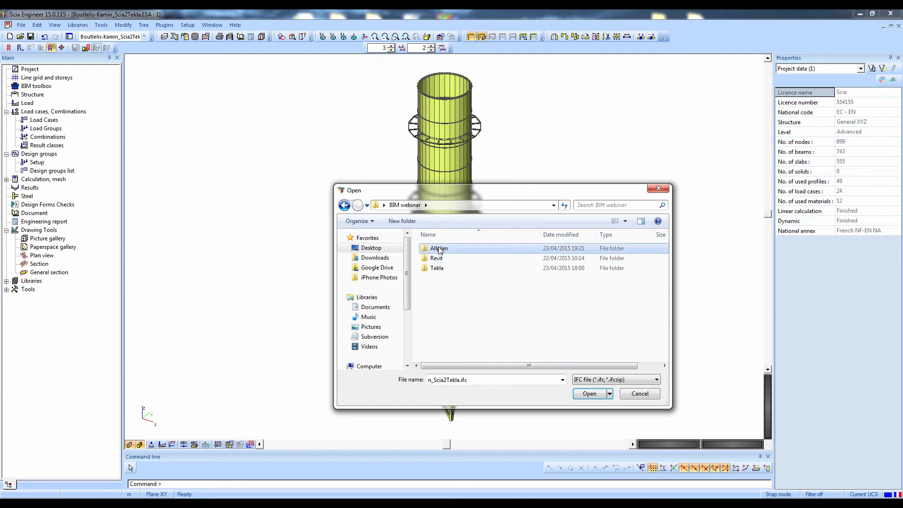
double_click(440, 247)
double_click(455, 275)
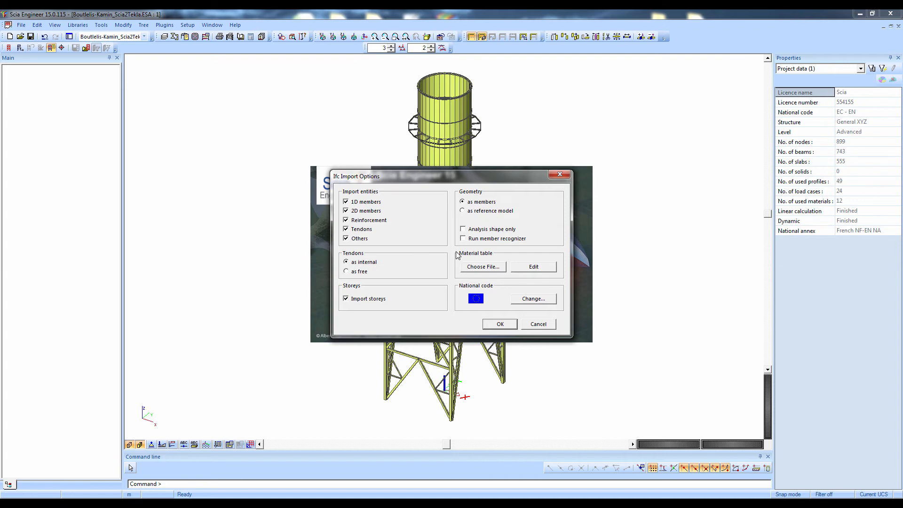
Import the IFC geometry as members with the member recognizer enabled and accept the import report
click(463, 239)
click(489, 331)
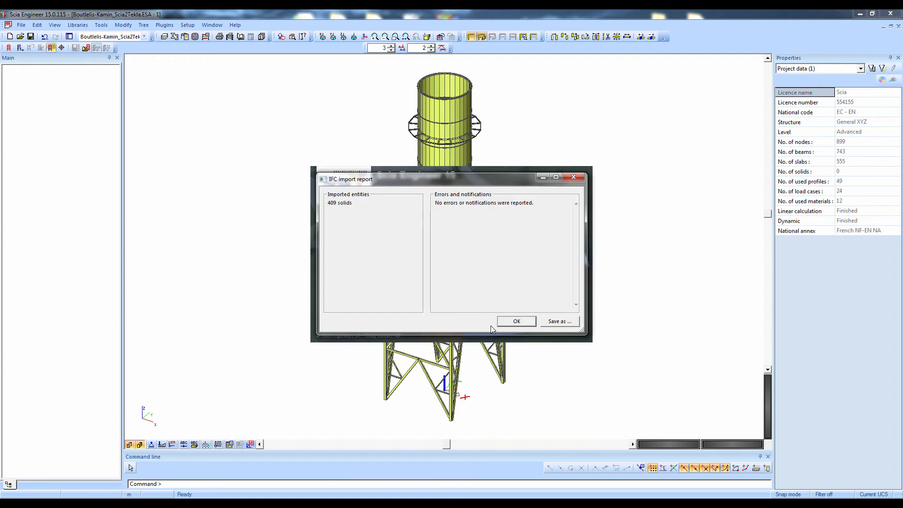
click(502, 322)
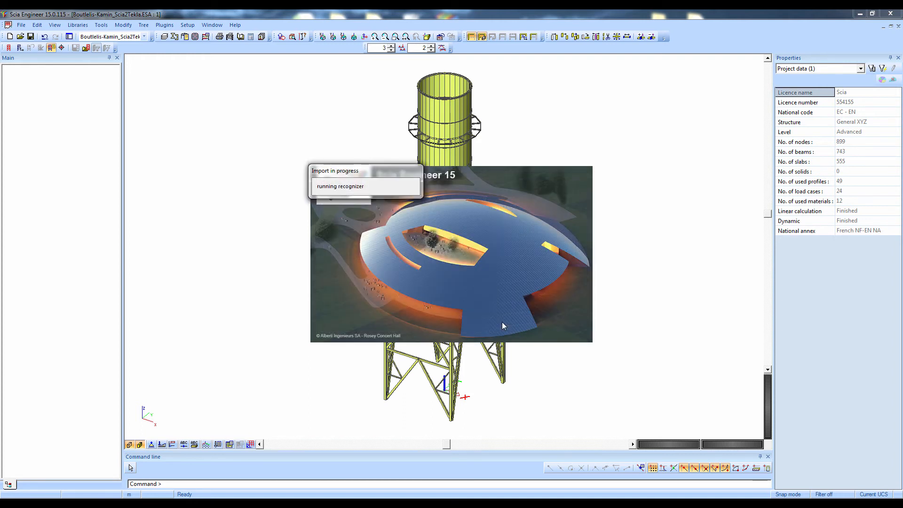
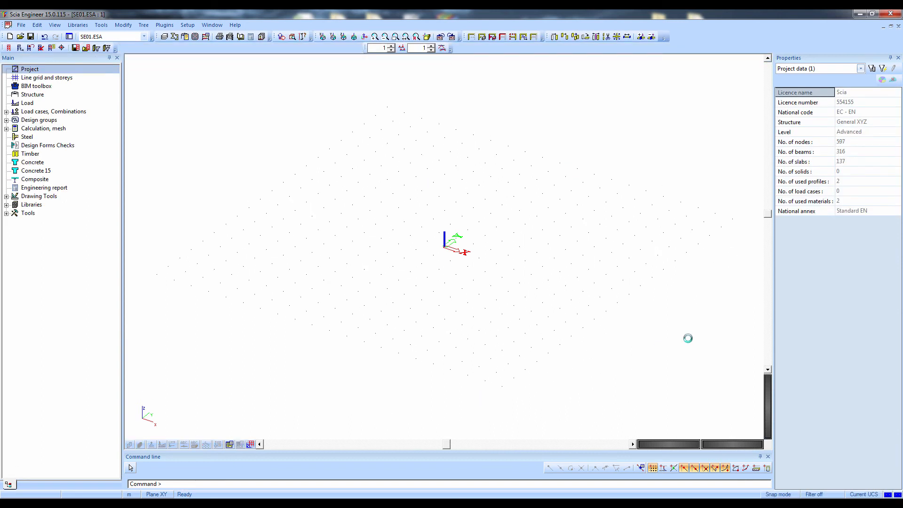
Review the project data for the counts of nodes, beams, slabs, used profiles and used materials
click(832, 145)
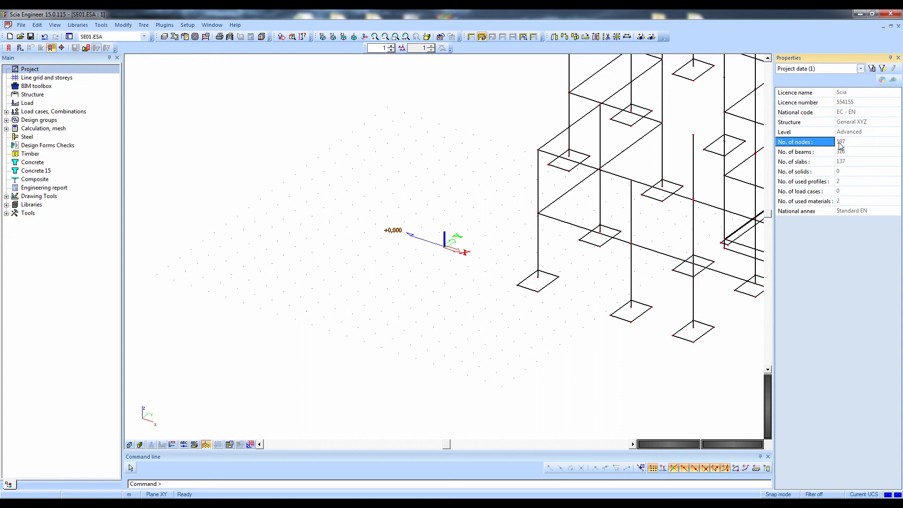
click(821, 152)
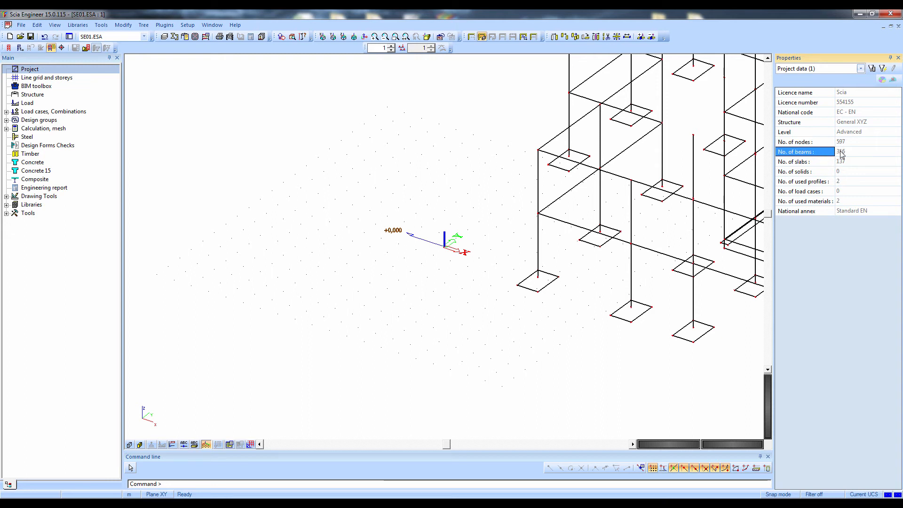
click(827, 162)
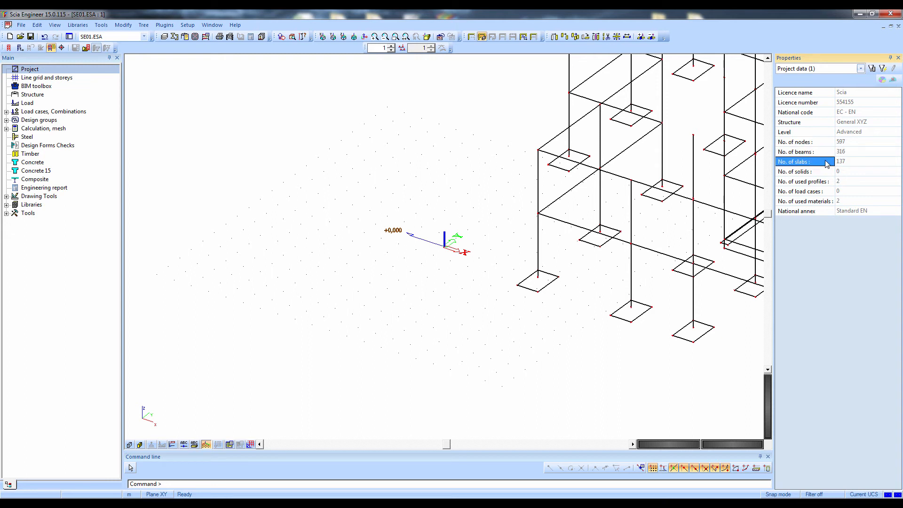
click(819, 185)
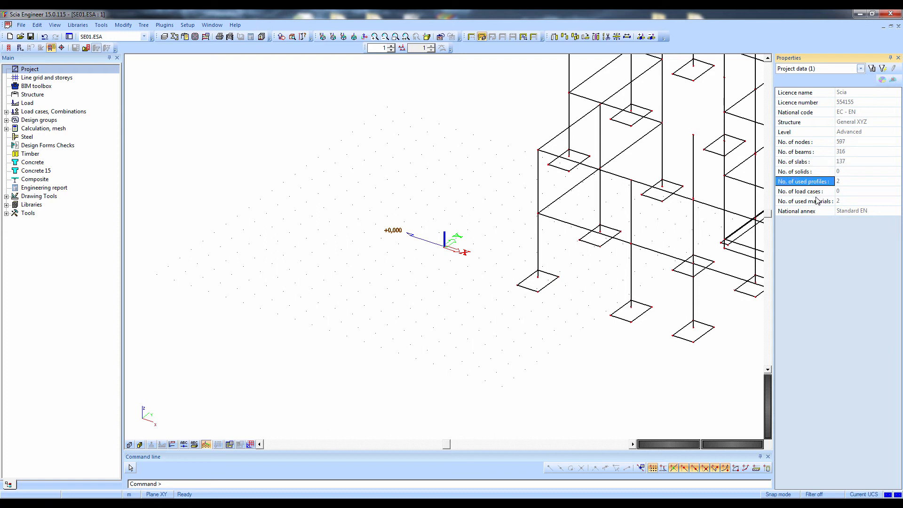
click(818, 202)
Display the whole imported building with member surfaces shown and the geometry rendered
scroll(495, 315, down, 3)
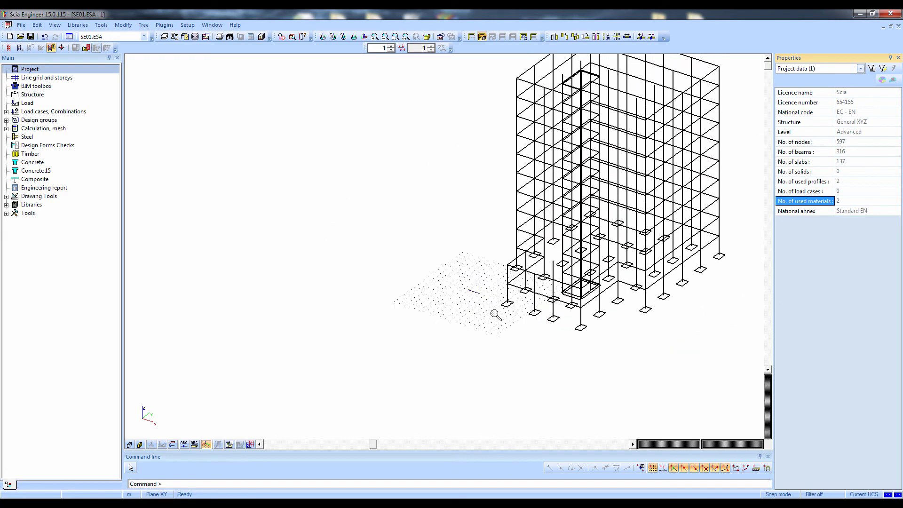
middle_drag(616, 307, 412, 365)
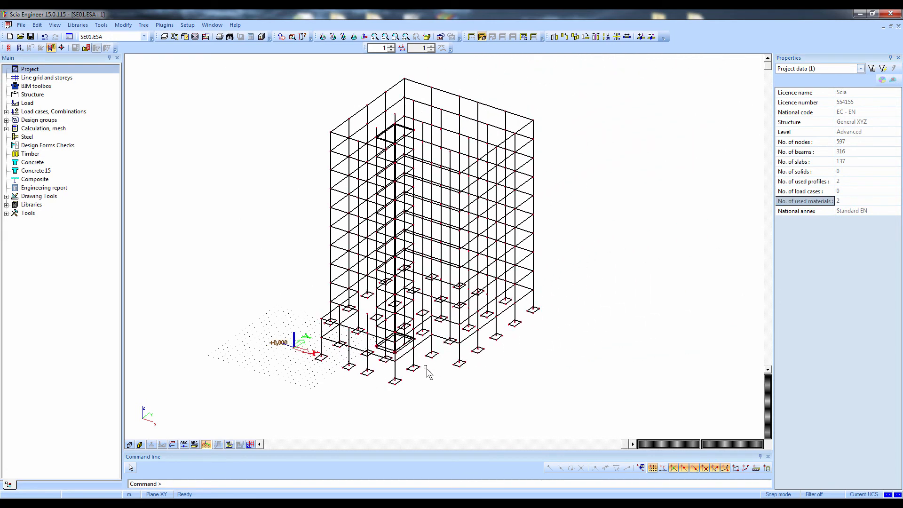
click(140, 444)
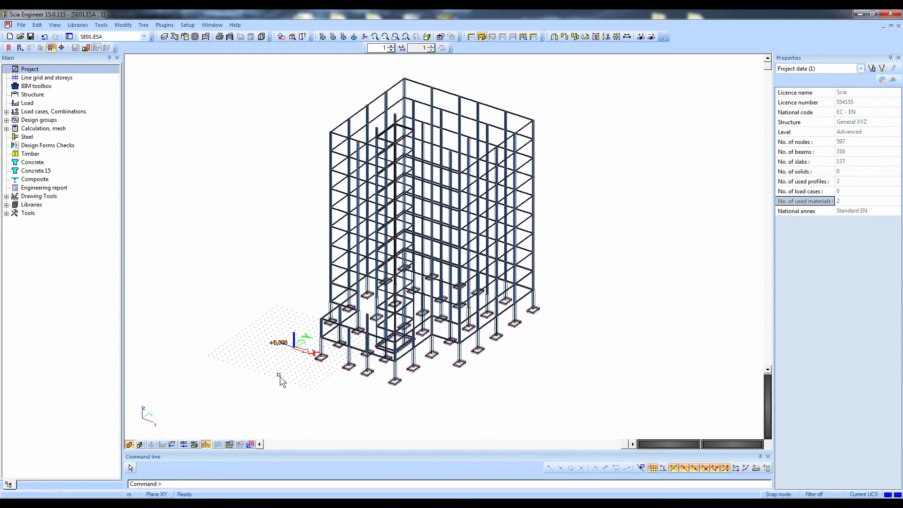
click(140, 444)
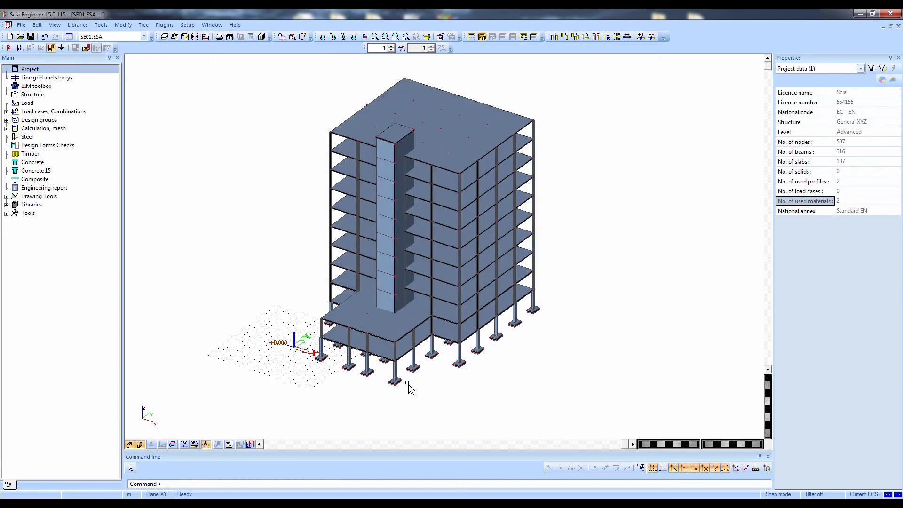
ctrl+right_drag(408, 387, 451, 359)
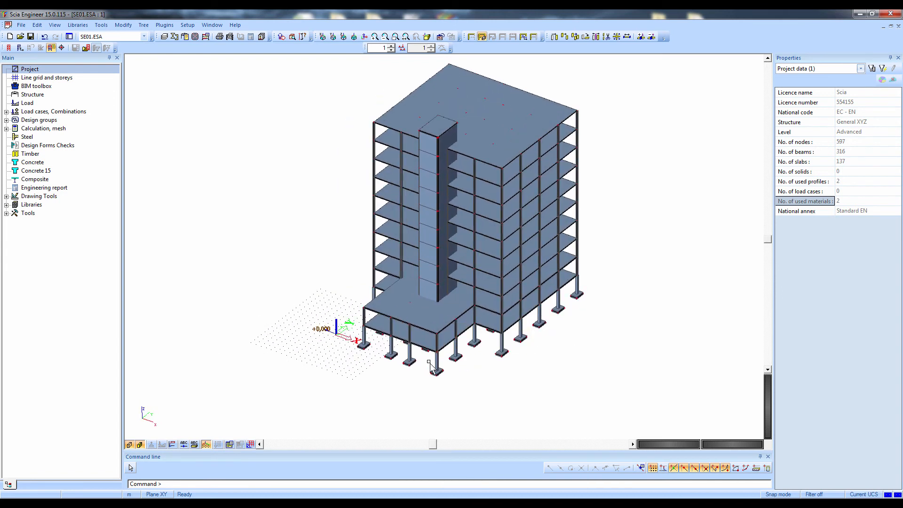
Close the SE01.ESA project without saving the changes
click(899, 27)
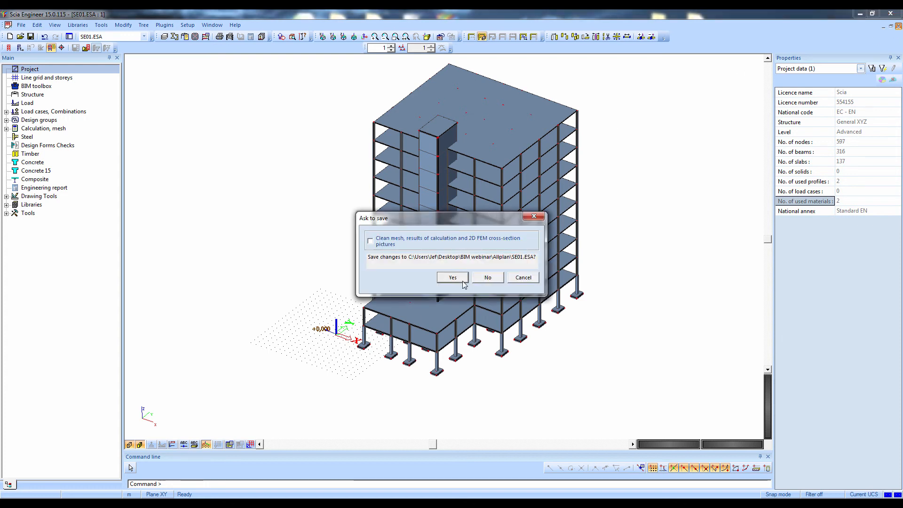
click(485, 277)
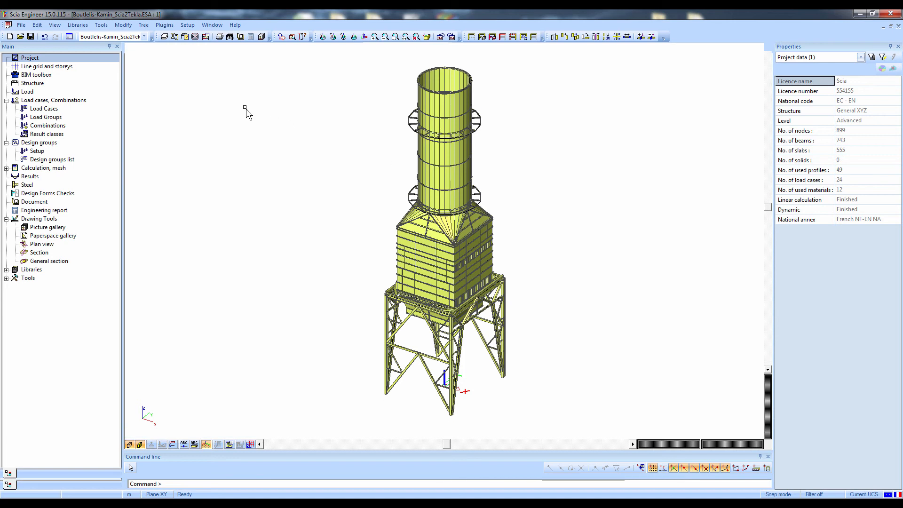
click(21, 26)
mouse_move(47, 118)
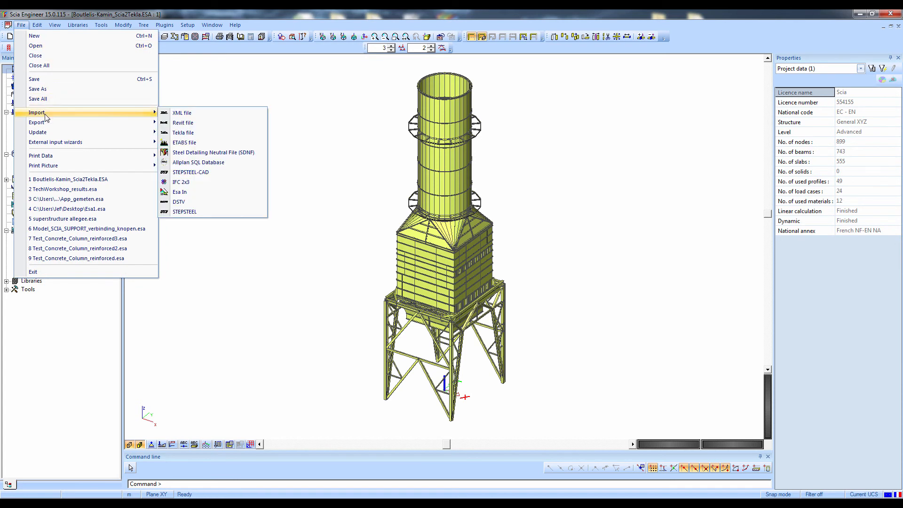
click(181, 182)
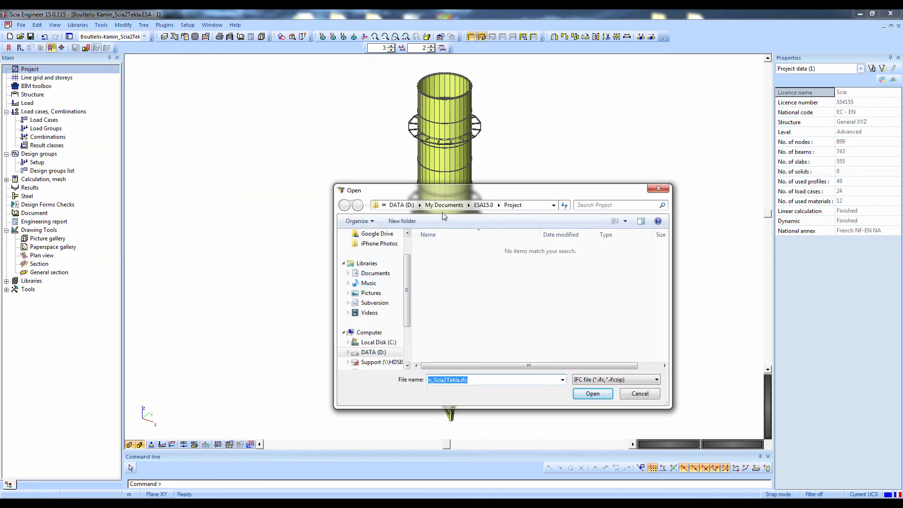
click(408, 244)
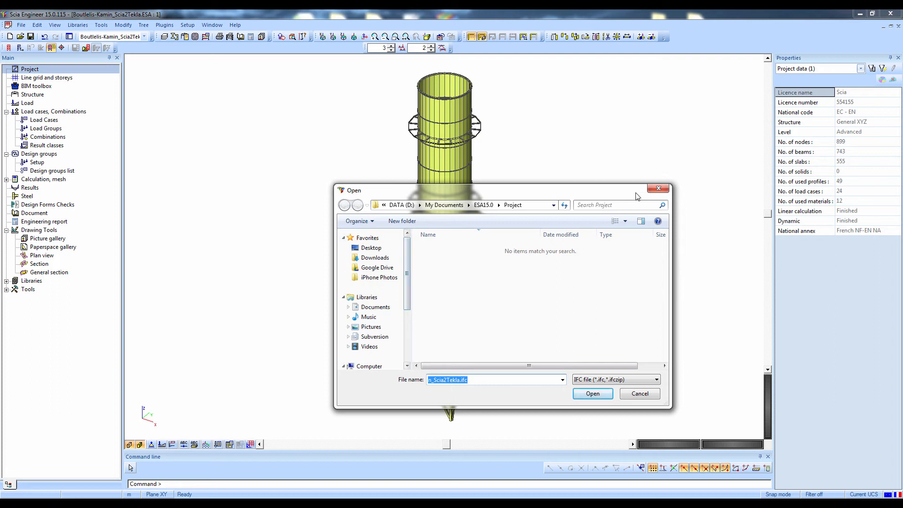
drag(646, 190, 648, 188)
click(661, 187)
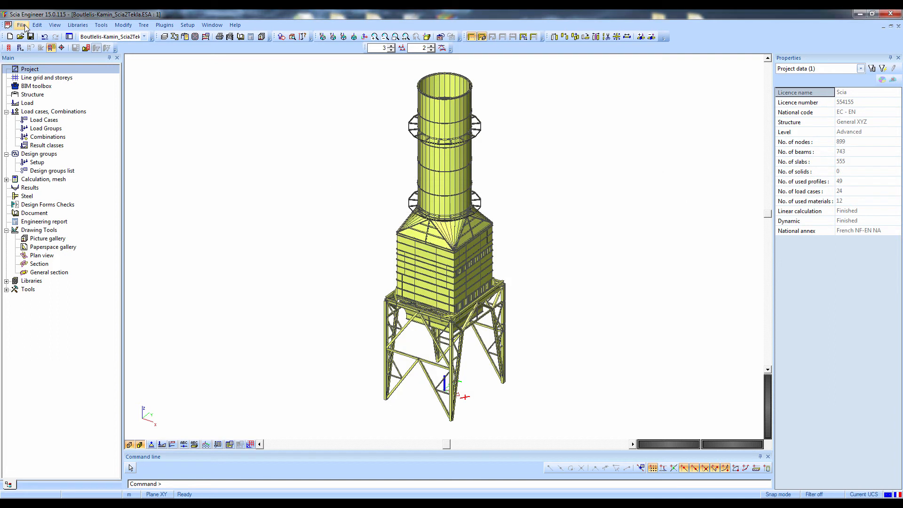
Import the IFC 2x3 file from the Allplan folder in Desktop's BIM webinar folder, with geometry as members and without running the member recognizer
click(21, 25)
mouse_move(37, 113)
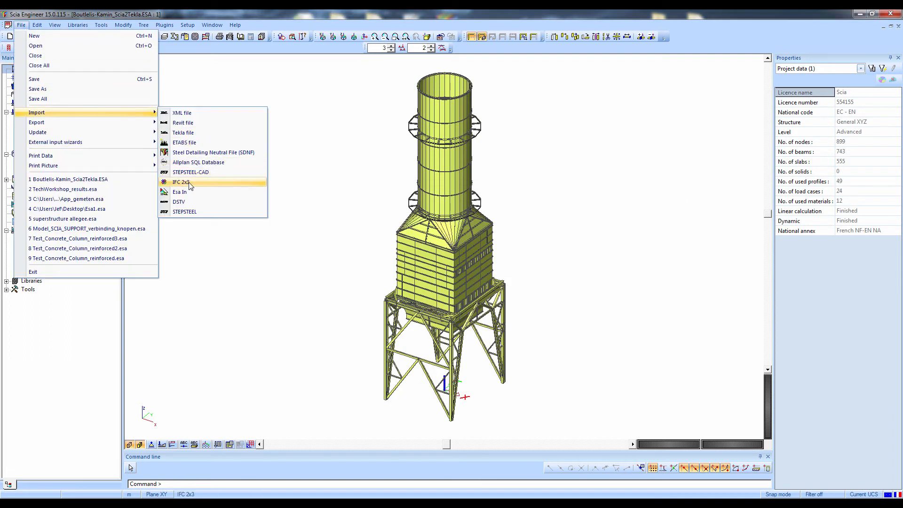
click(245, 182)
scroll(383, 263, up, 3)
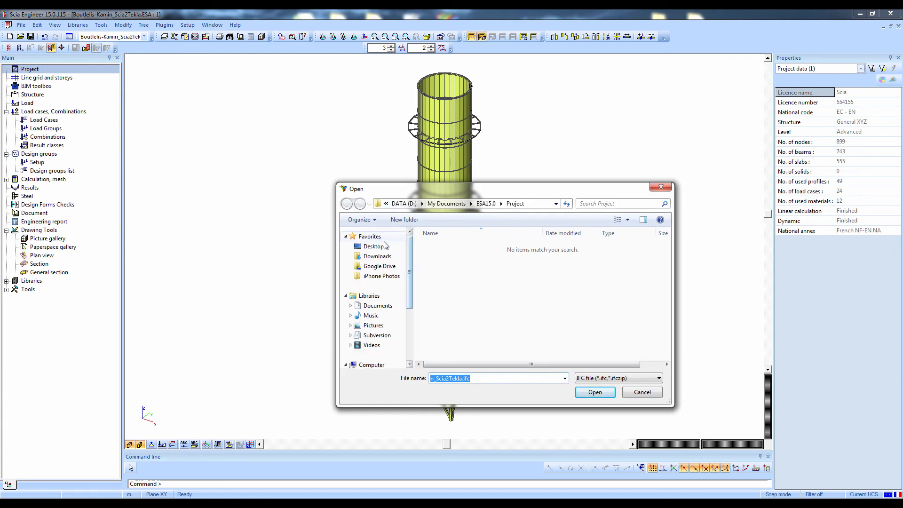
click(374, 247)
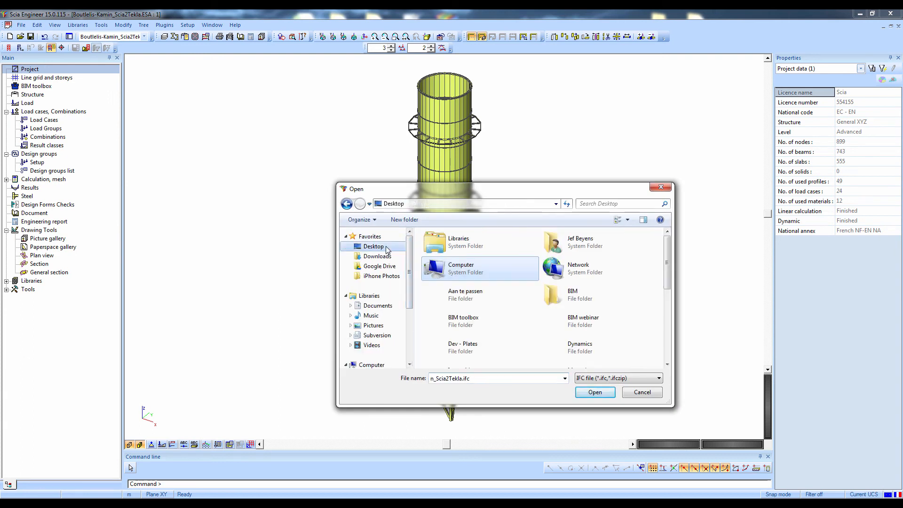
double_click(570, 319)
double_click(438, 257)
double_click(438, 250)
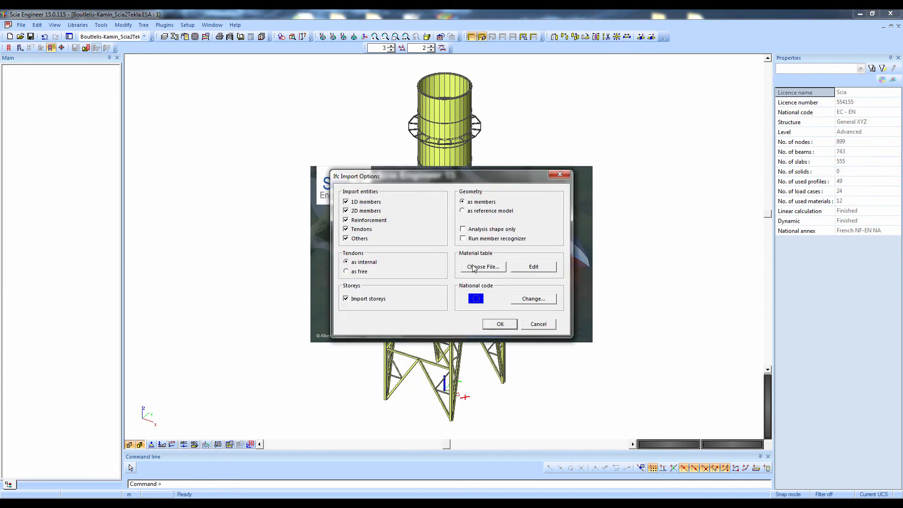
click(502, 324)
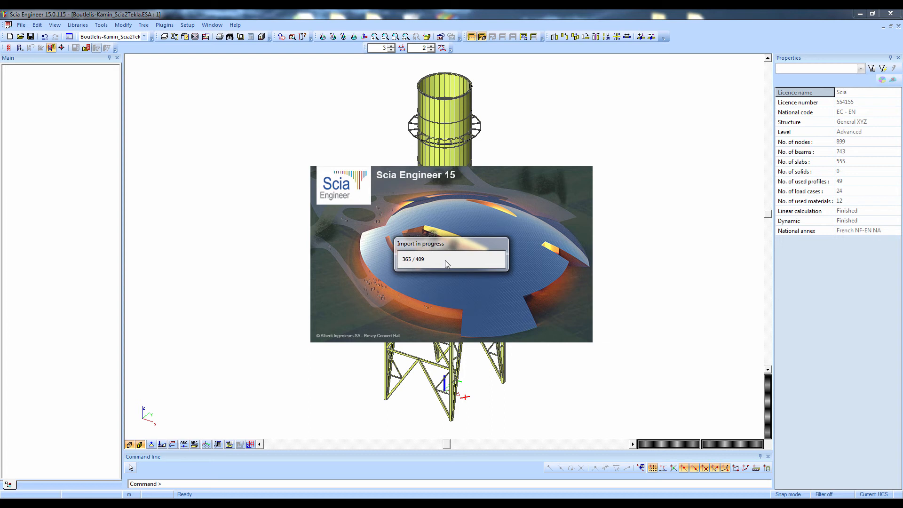
click(515, 322)
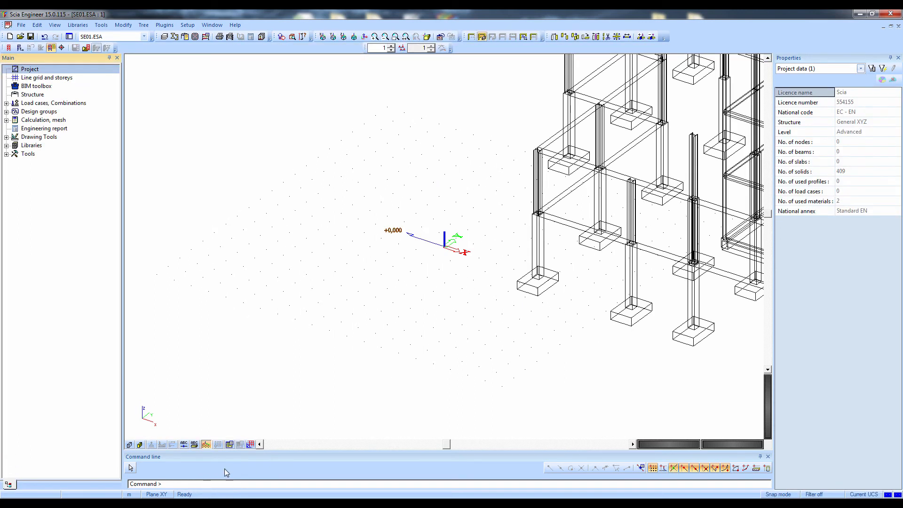
Render the geometry of the newly imported building and bring the whole model into view
scroll(293, 395, down, 3)
scroll(371, 336, down, 2)
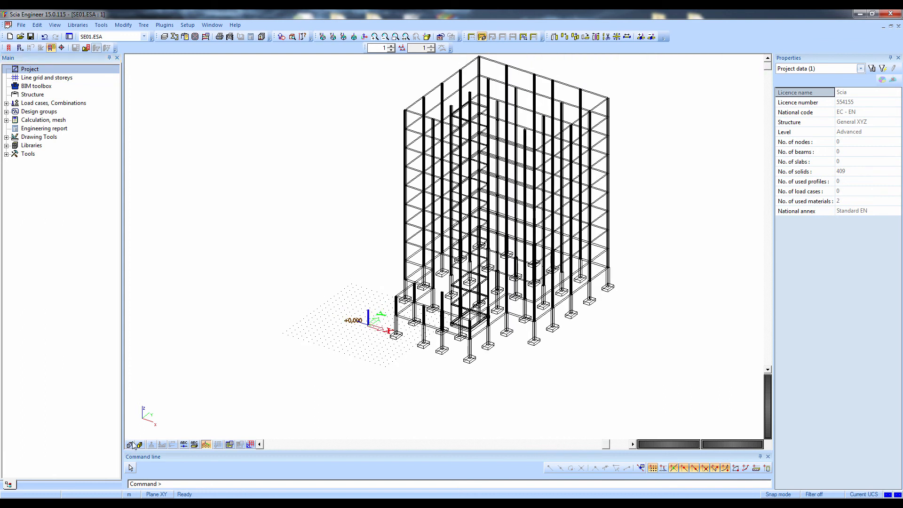
click(139, 445)
Check the project data for the numbers of nodes, beams, slabs and solids
click(789, 145)
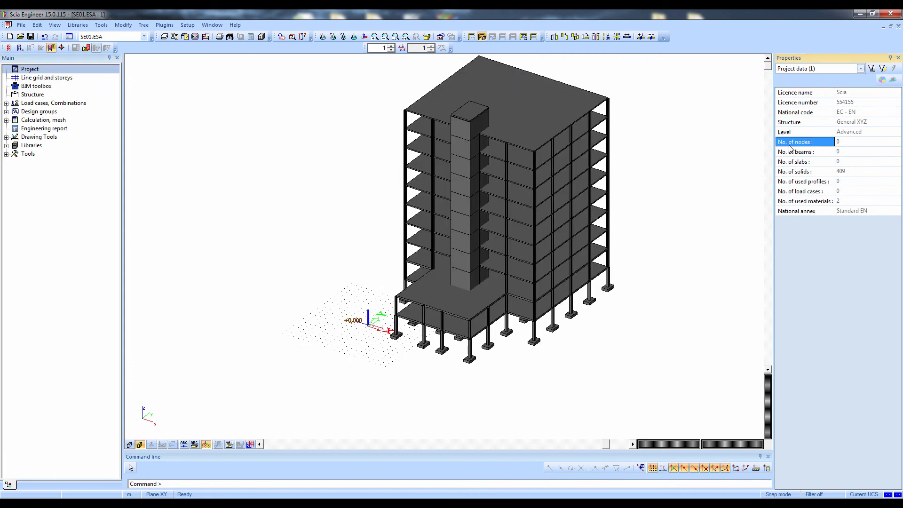
click(791, 153)
click(796, 164)
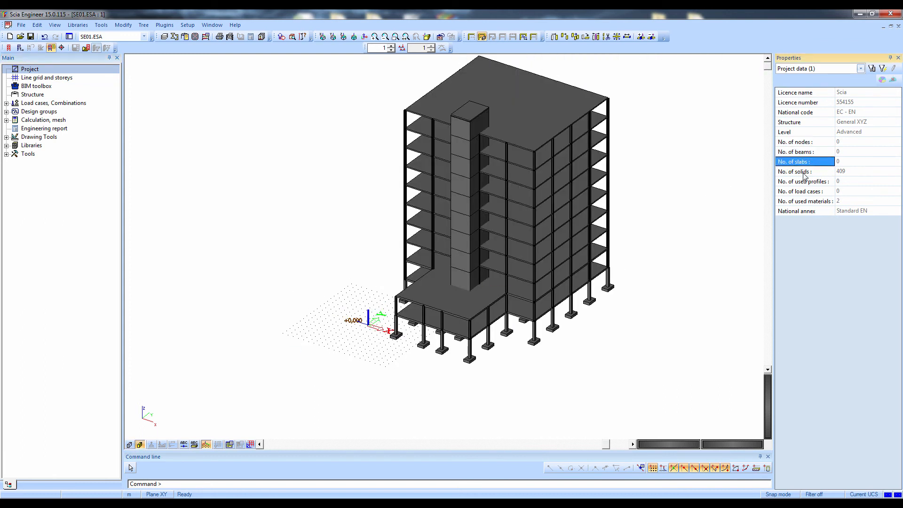
click(803, 172)
Open the BIM toolbox and select all general solids that share the roof slab's role, slab
double_click(34, 87)
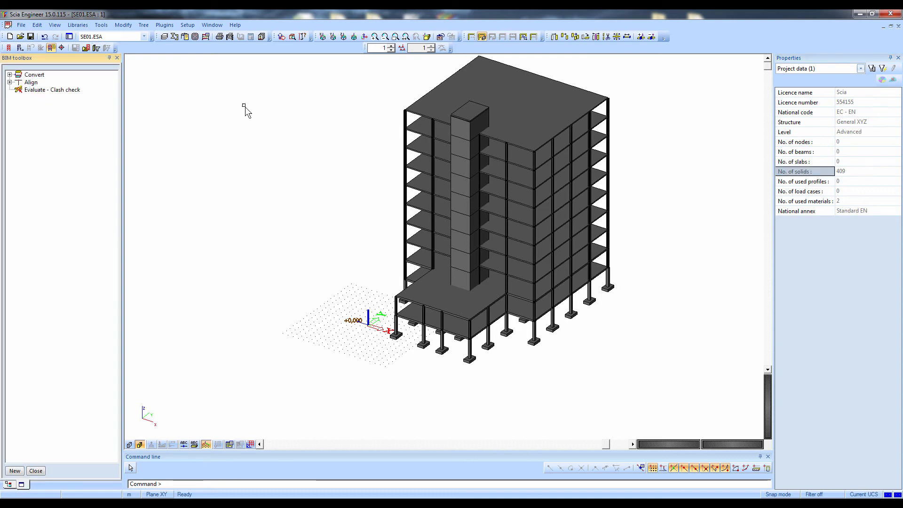
click(603, 106)
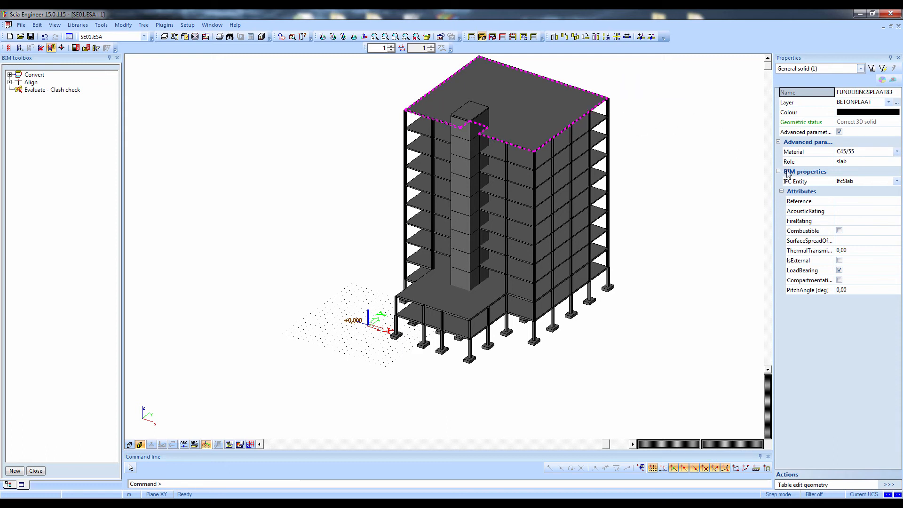
click(812, 163)
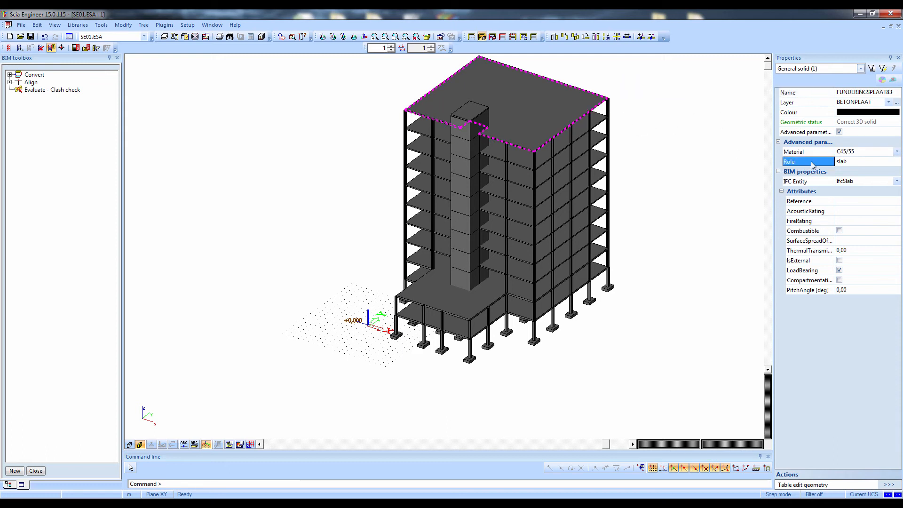
click(883, 69)
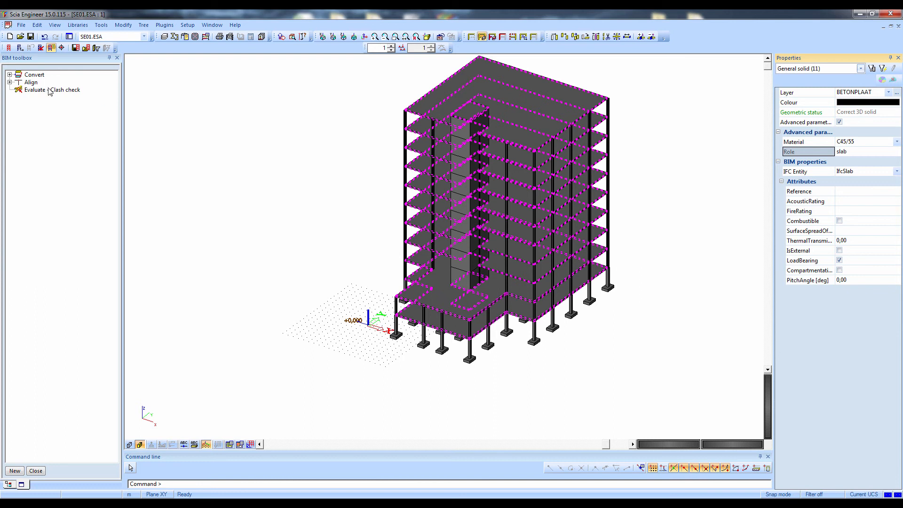
Convert the selected general solids into plates with the Automatic recognition algorithm and an output report
click(9, 74)
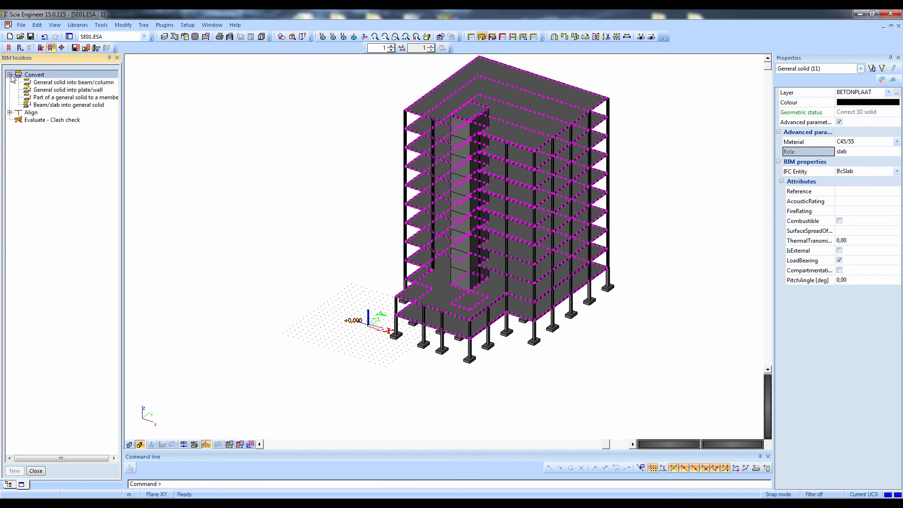
click(48, 90)
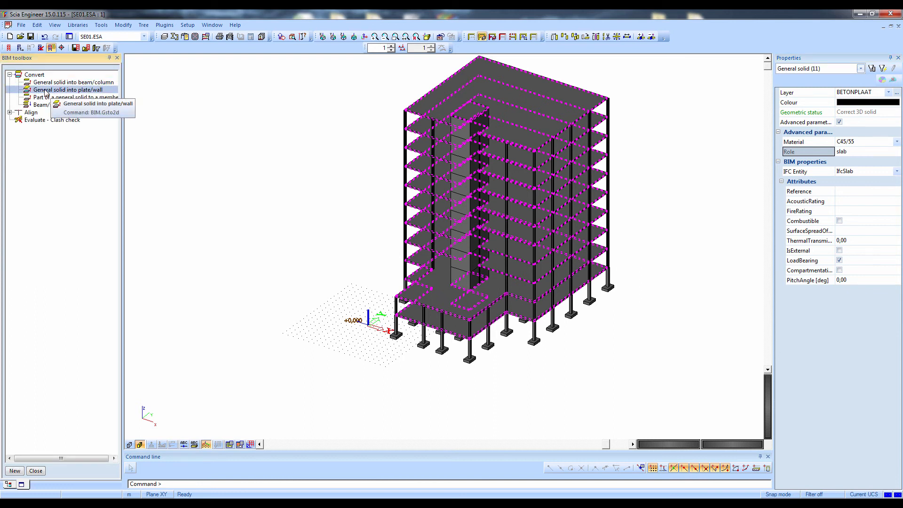
double_click(46, 92)
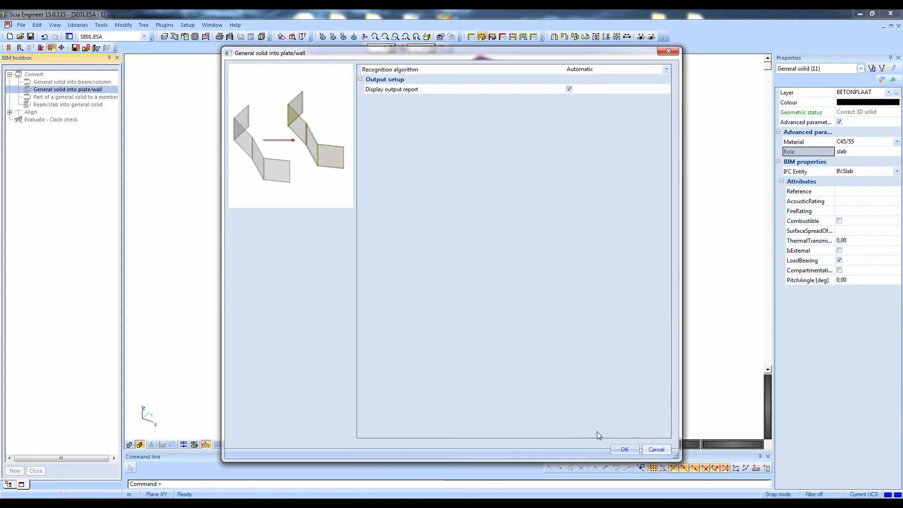
click(622, 448)
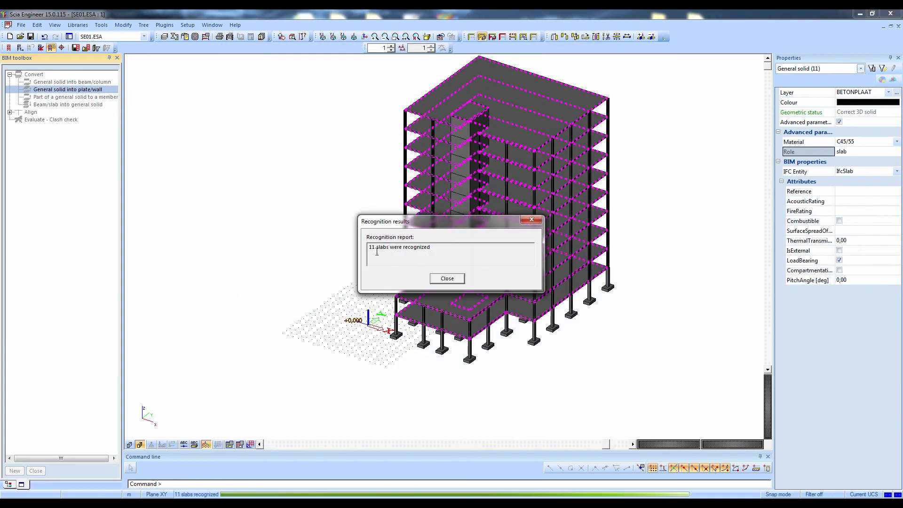
click(459, 280)
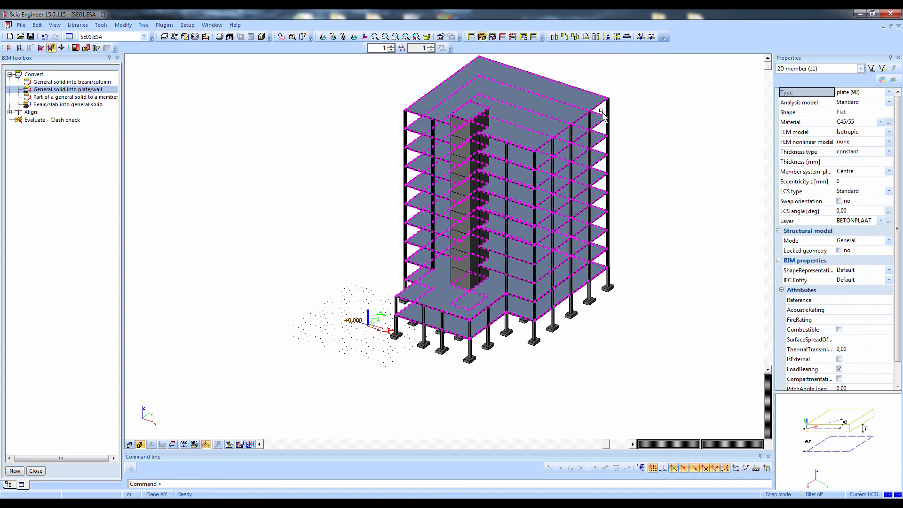
Examine the material and layer properties of the converted slabs
click(821, 122)
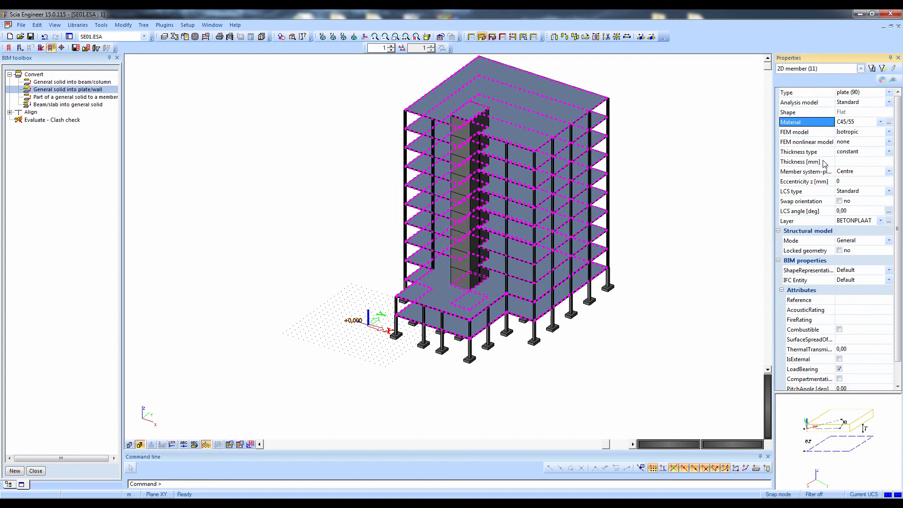
click(822, 222)
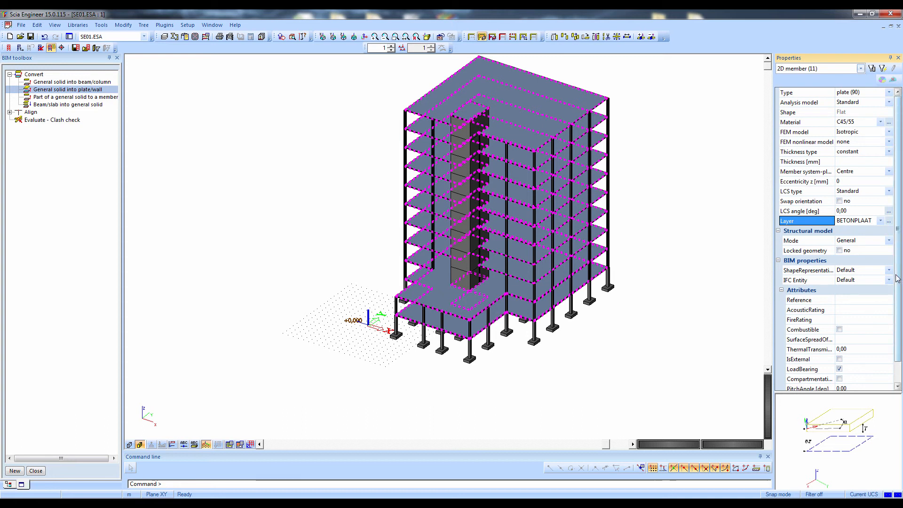
Examine the BIM properties of the converted slabs and the individual properties of the roof slab
scroll(897, 318, down, 1)
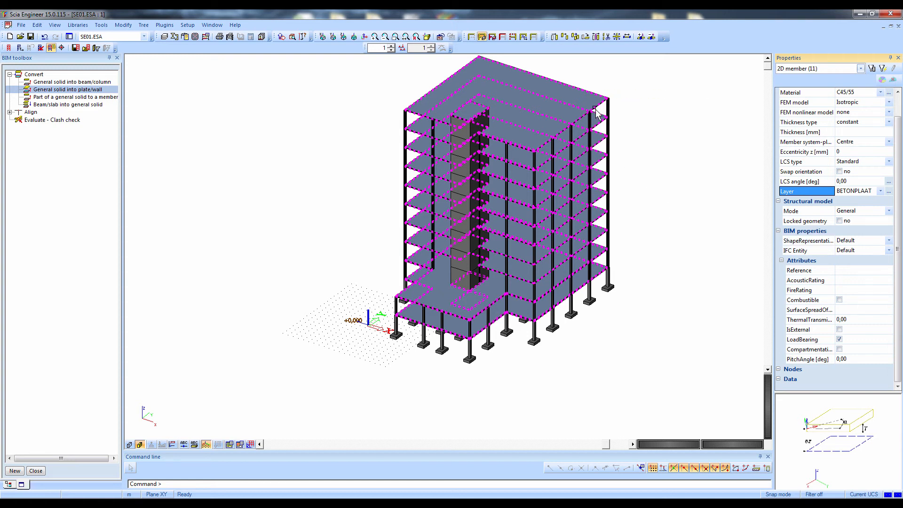
key(Escape)
click(604, 98)
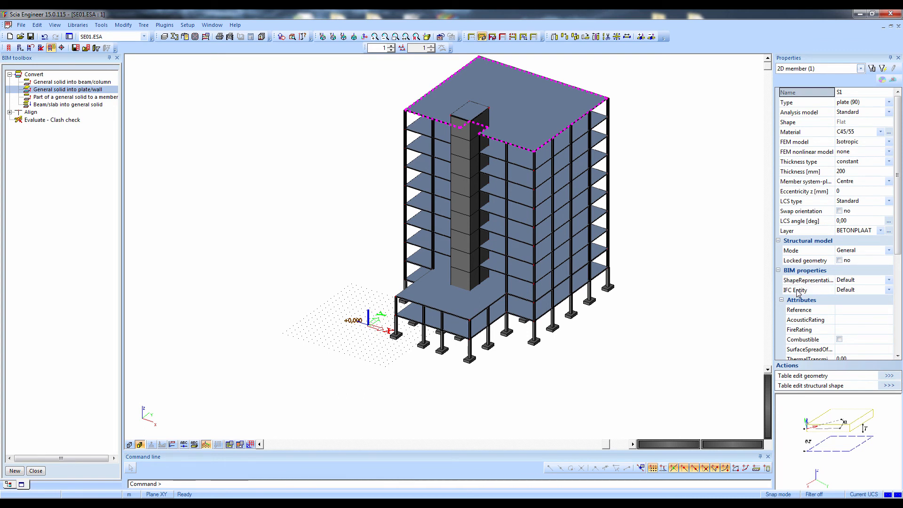
key(Escape)
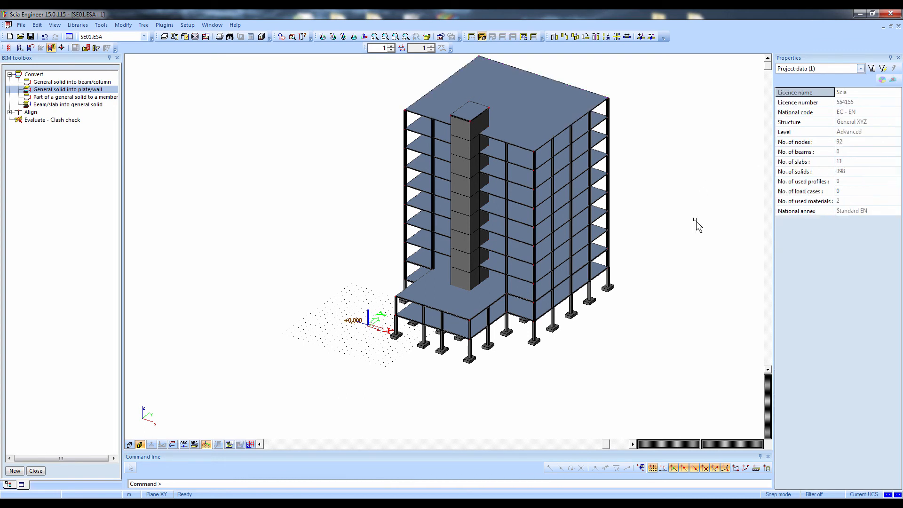
Select all column general solids on layer KOLOM and convert them into columns with Automatic recognition, geometric cross-section recognition and an output report
click(611, 117)
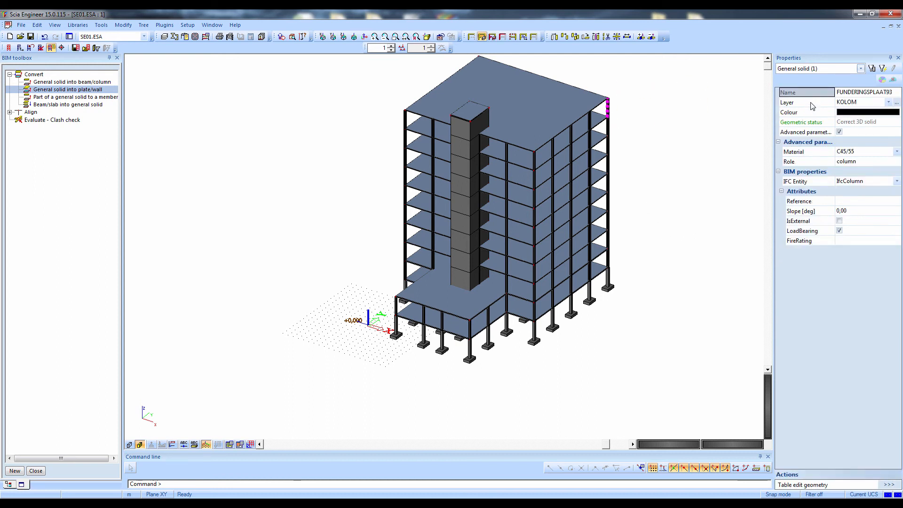
click(872, 69)
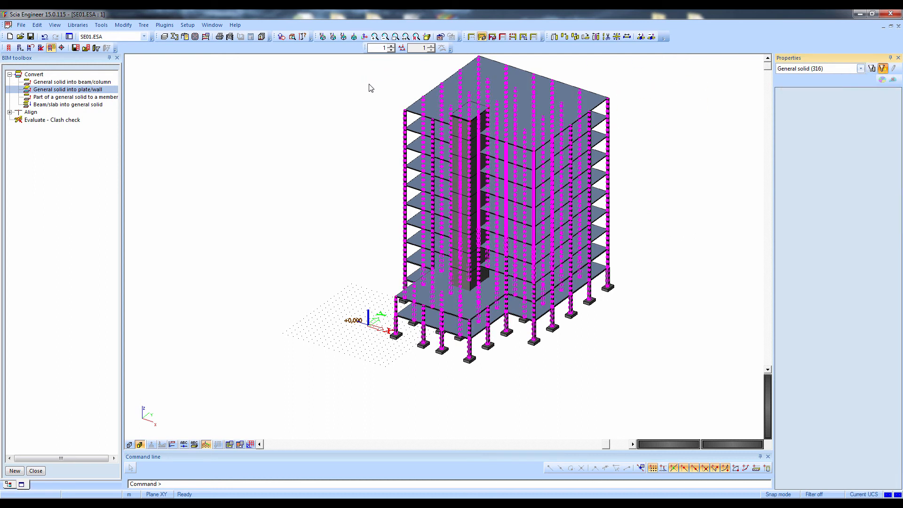
double_click(53, 82)
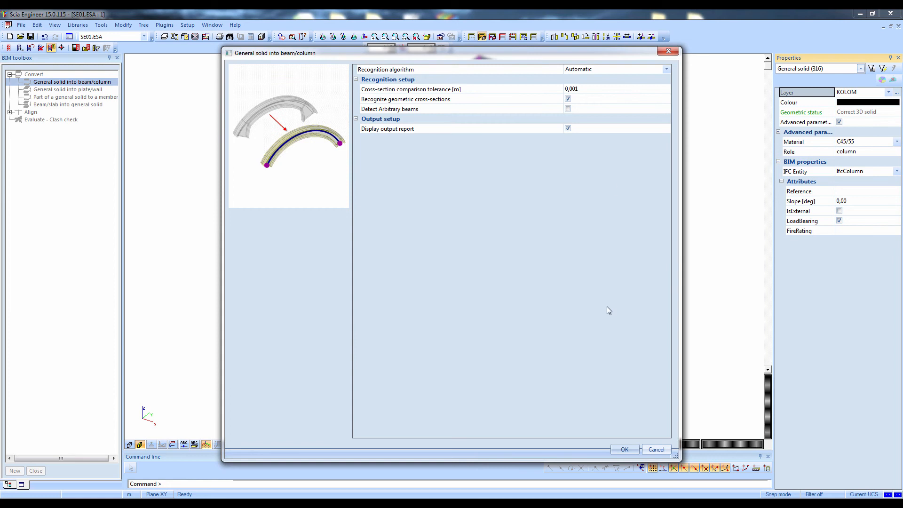
click(615, 450)
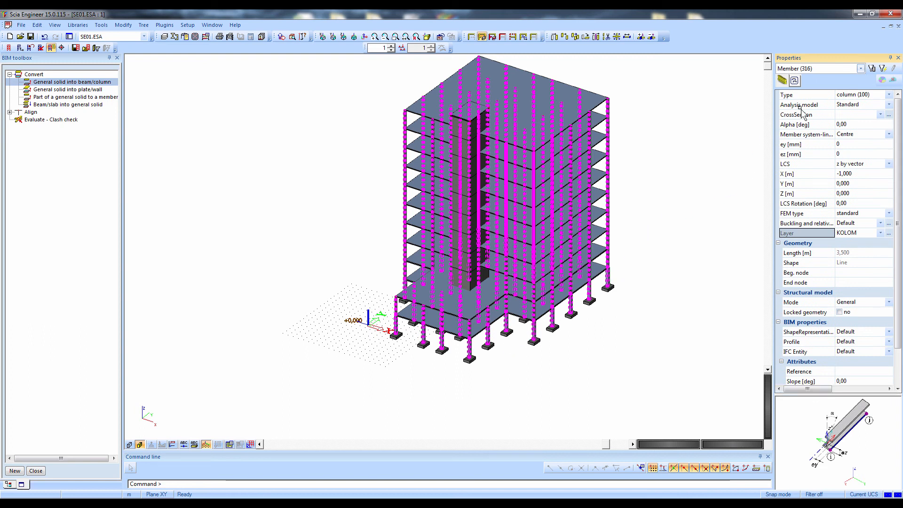
key(Escape)
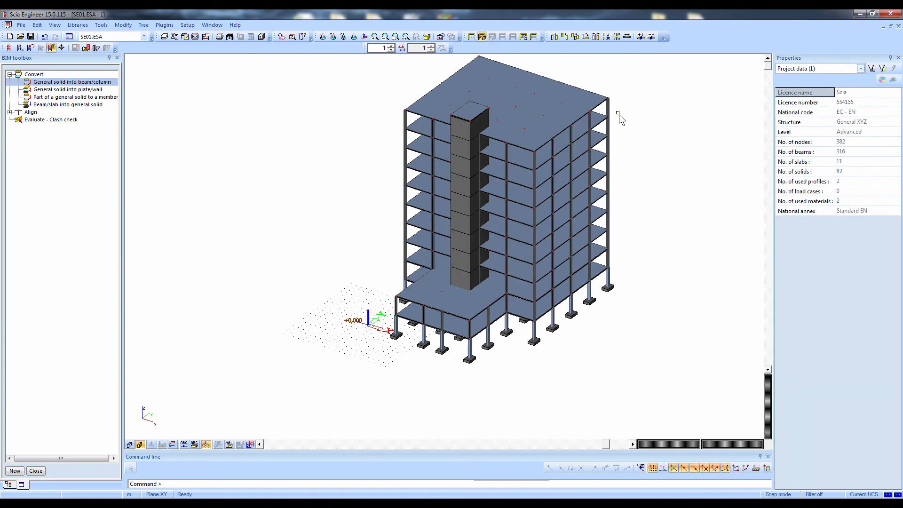
Open the cross-section definition of the uppermost corner column and examine its recognized profile
click(610, 112)
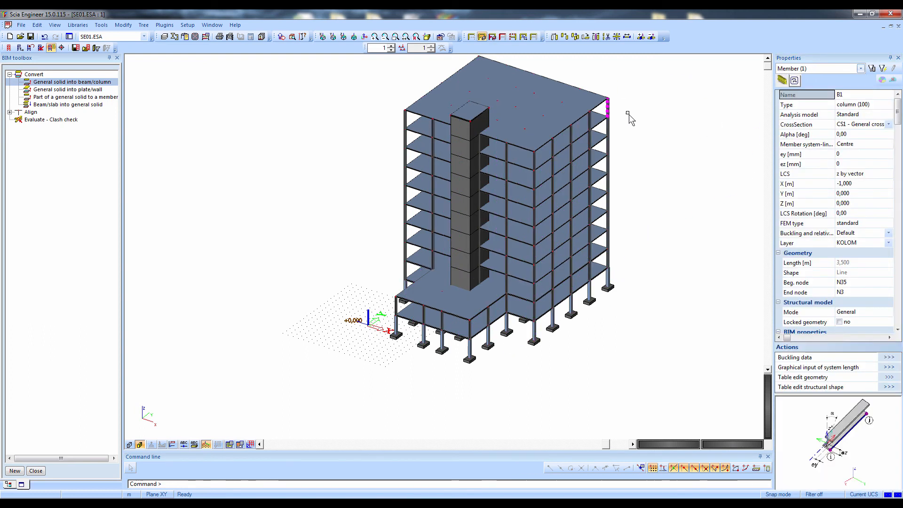
click(828, 125)
click(889, 125)
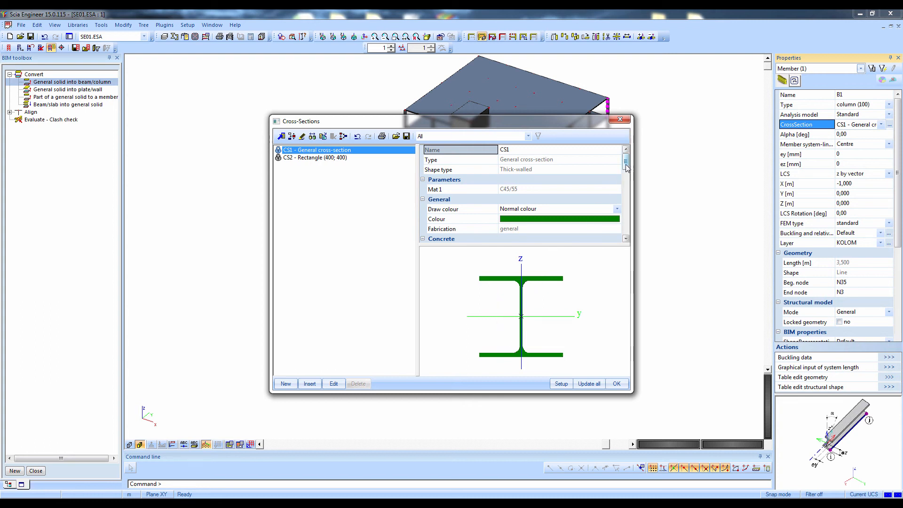
mouse_move(625, 162)
mouse_down()
mouse_move(625, 207)
mouse_move(626, 159)
mouse_up()
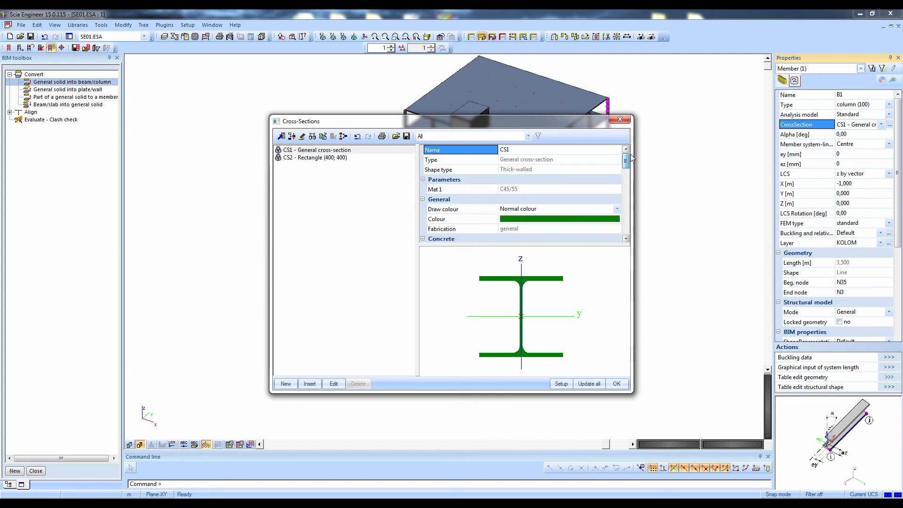
click(628, 120)
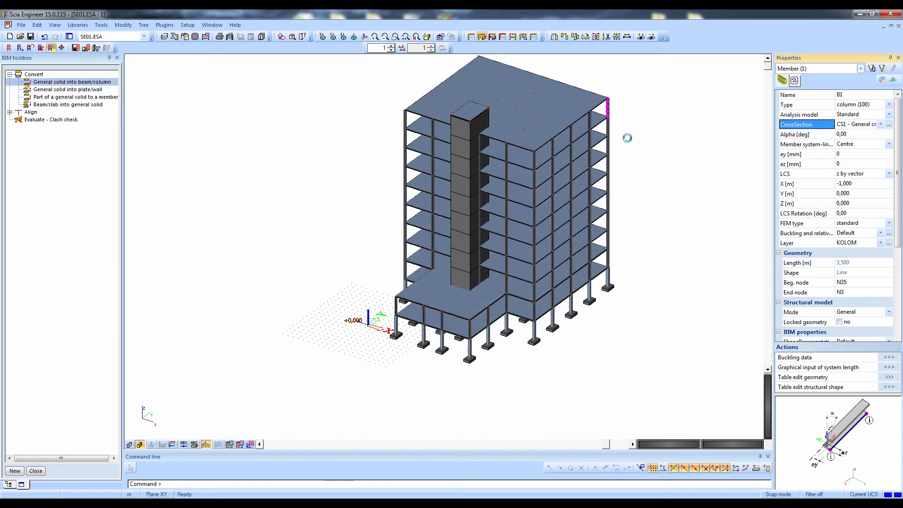
key(Escape)
Check which cross-section is assigned to a lowest-level column standing on a foundation block
scroll(614, 255, up, 5)
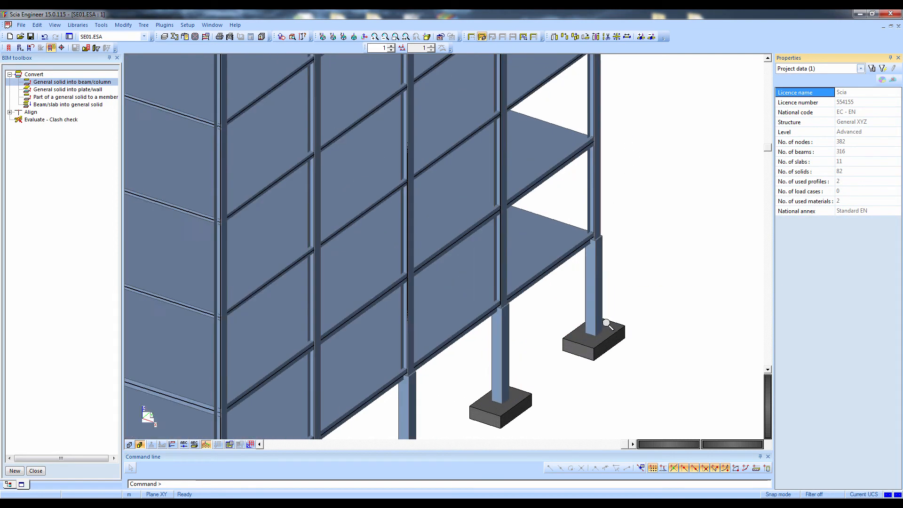
click(590, 291)
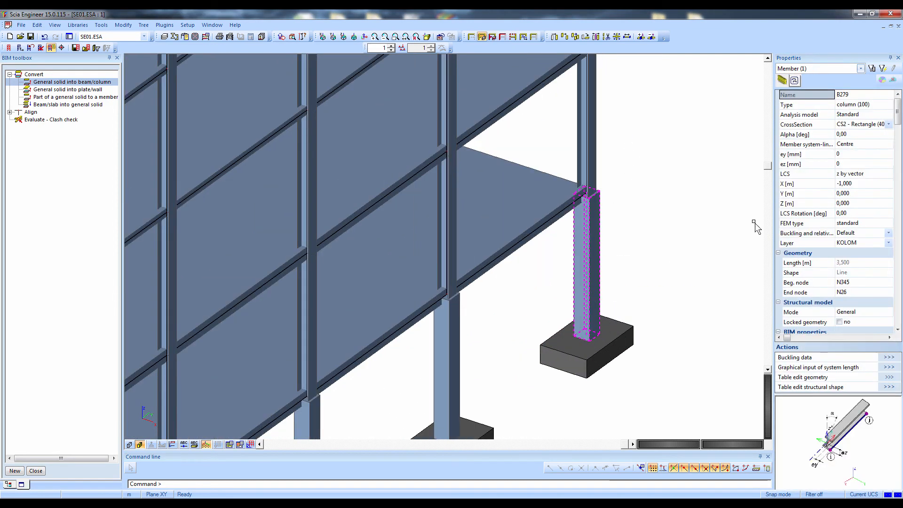
click(848, 125)
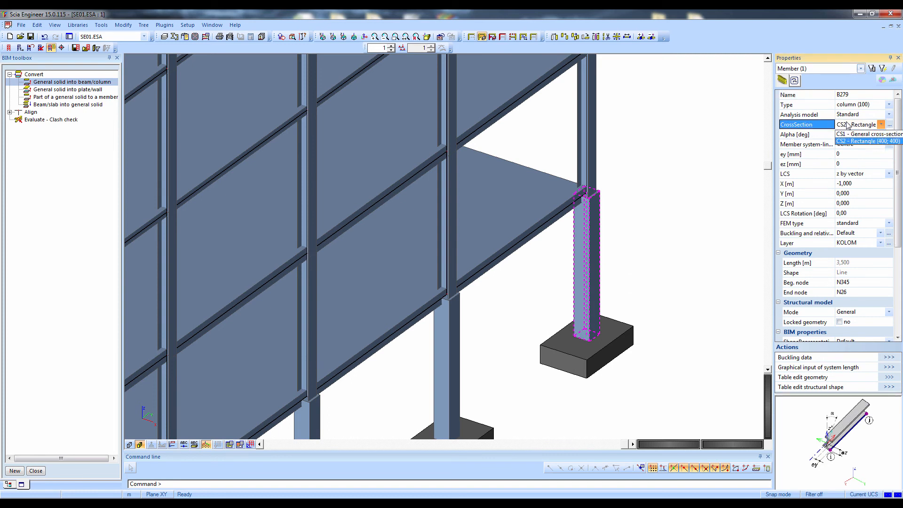
scroll(681, 235, down, 3)
scroll(680, 235, down, 4)
scroll(709, 212, up, 2)
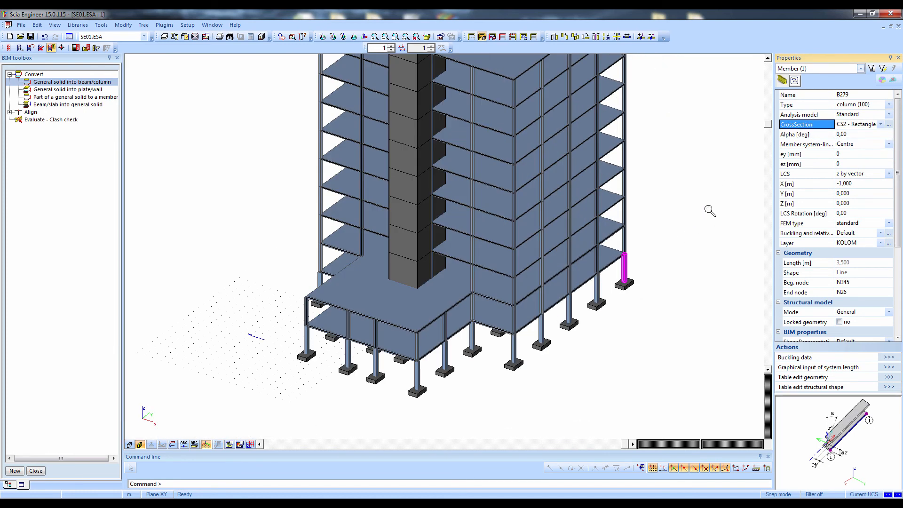
key(Escape)
scroll(540, 206, down, 3)
scroll(502, 163, up, 5)
click(500, 192)
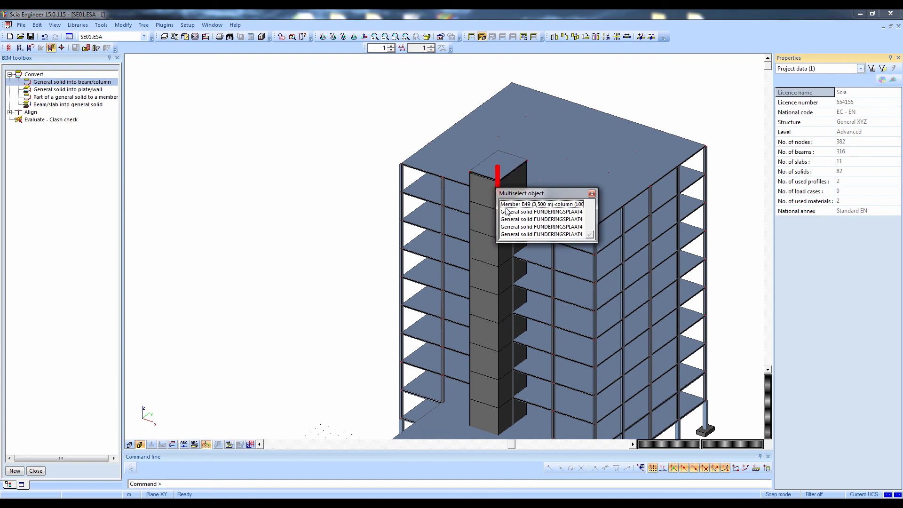
click(506, 211)
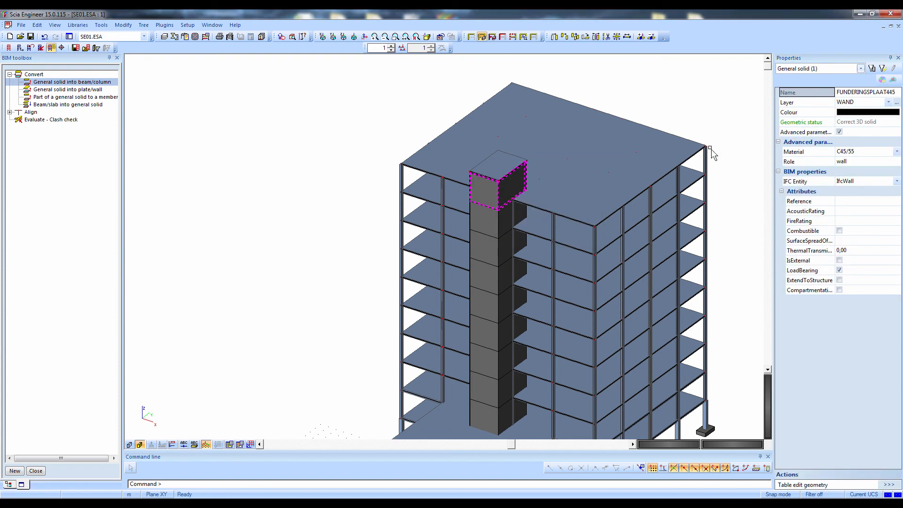
click(821, 123)
click(882, 70)
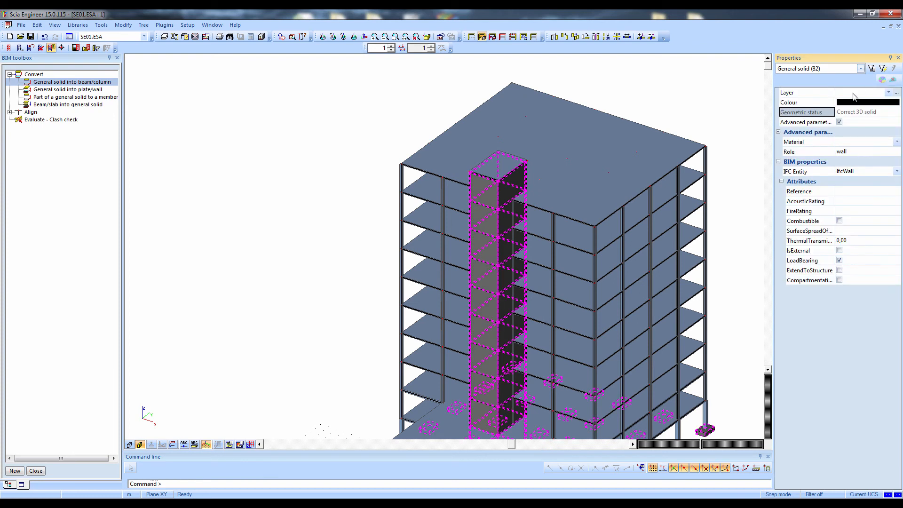
scroll(693, 211, down, 3)
scroll(693, 212, up, 5)
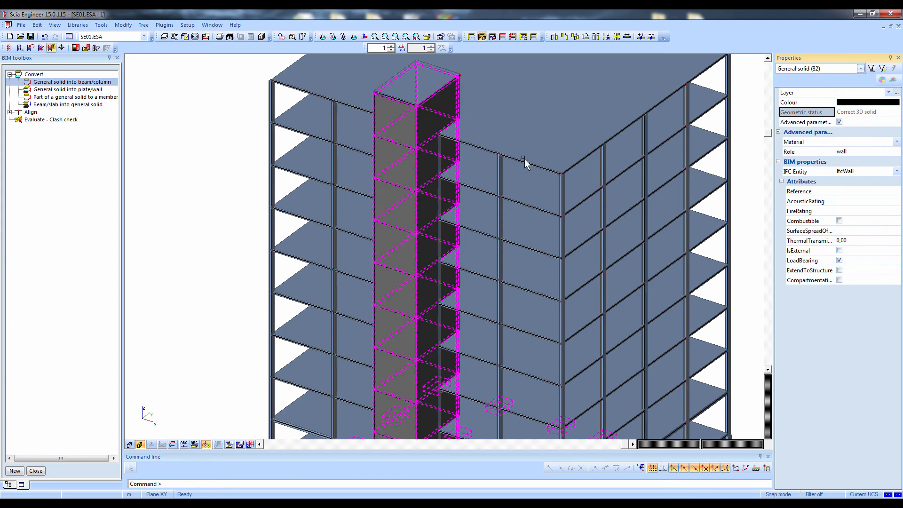
key(Escape)
Select the top core wall solid, then all general solids sharing its role, wall
click(418, 132)
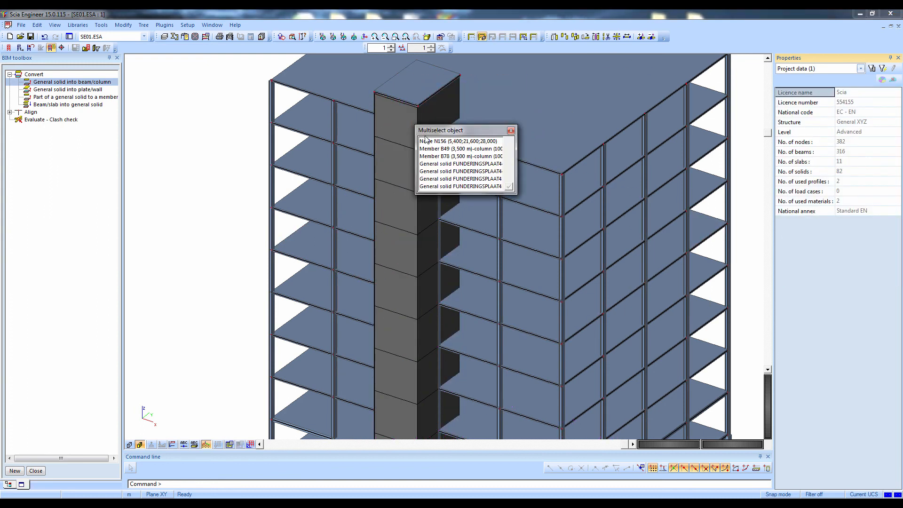
click(437, 164)
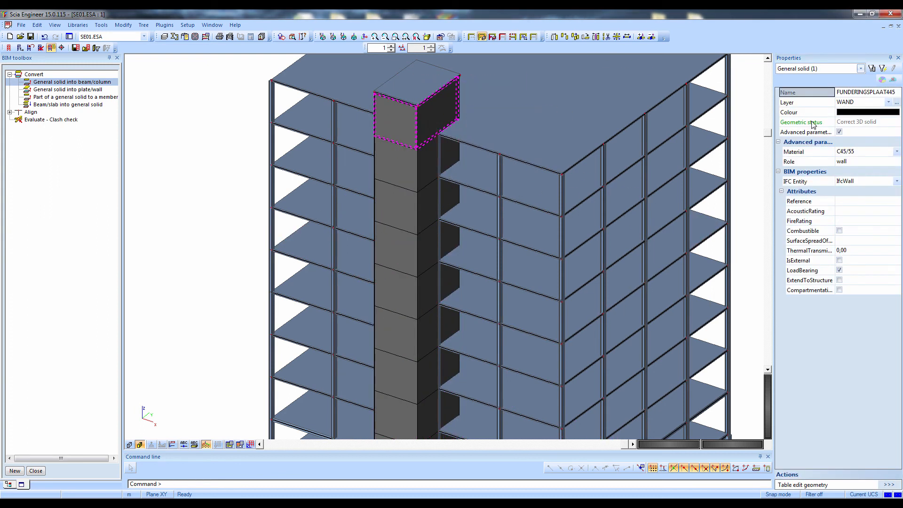
click(817, 162)
click(883, 69)
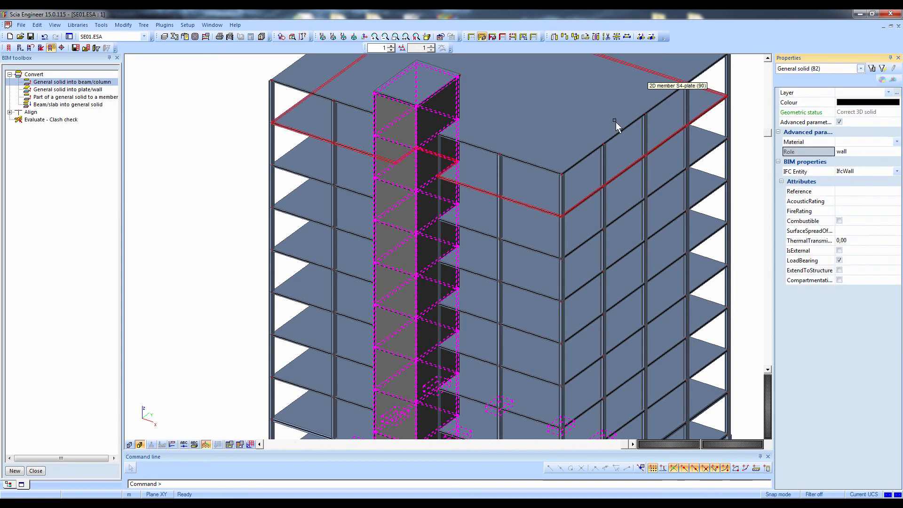
Remove the foundation blocks from the selection in a side view so only the core wall solids remain selected
scroll(616, 126, down, 3)
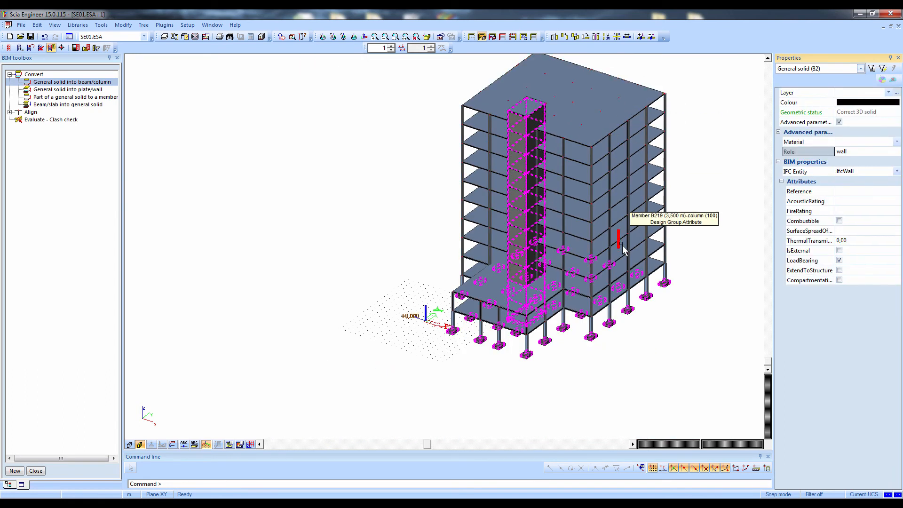
ctrl+right_drag(552, 334, 550, 333)
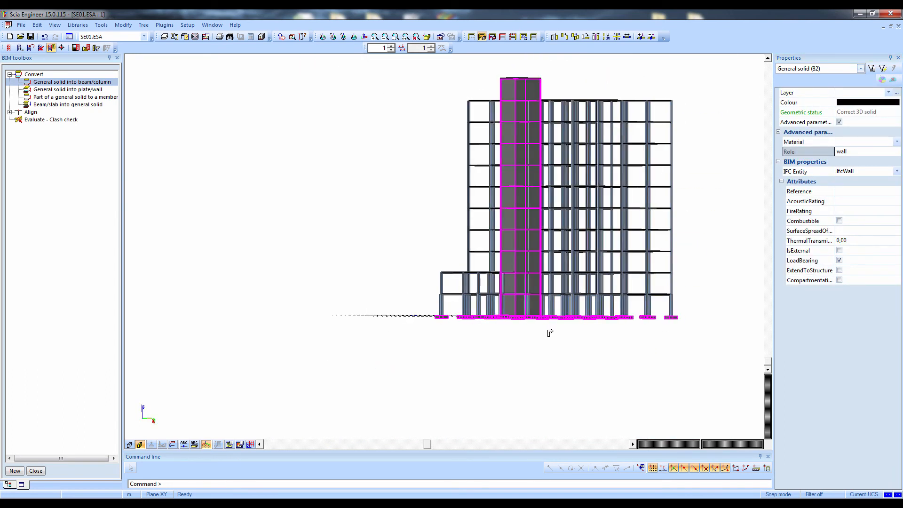
mouse_move(408, 312)
mouse_down()
mouse_move(701, 348)
mouse_move(642, 341)
mouse_up()
ctrl+right_drag(569, 346, 578, 363)
scroll(588, 337, up, 4)
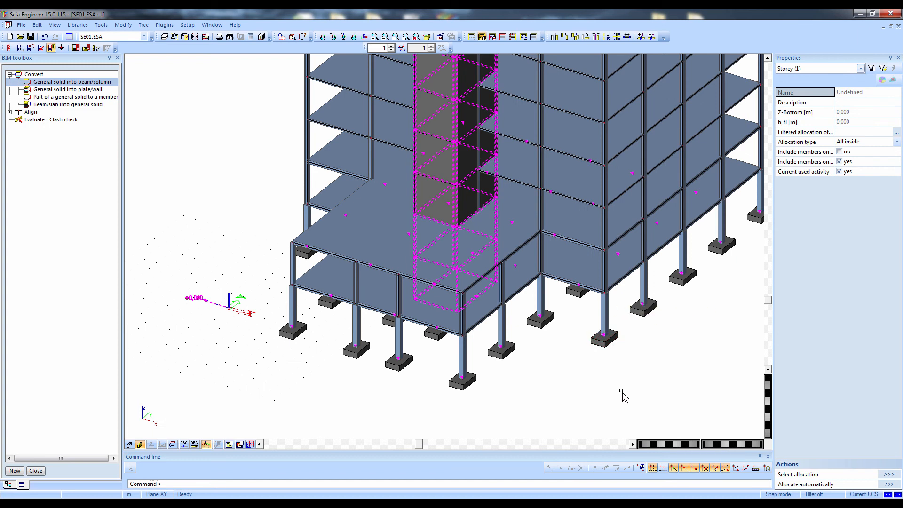
Convert the selected core wall solids into walls with the Automatic recognition algorithm and an output report, then clear the selection
double_click(56, 90)
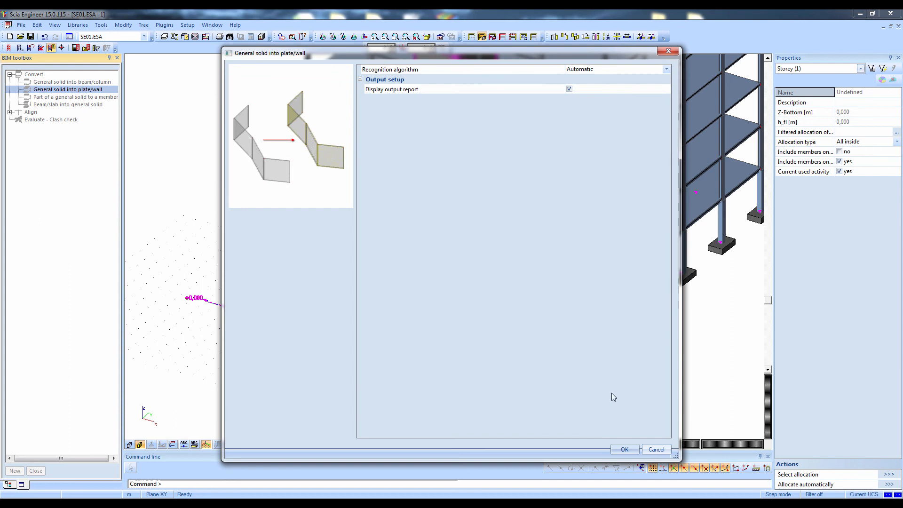
click(624, 450)
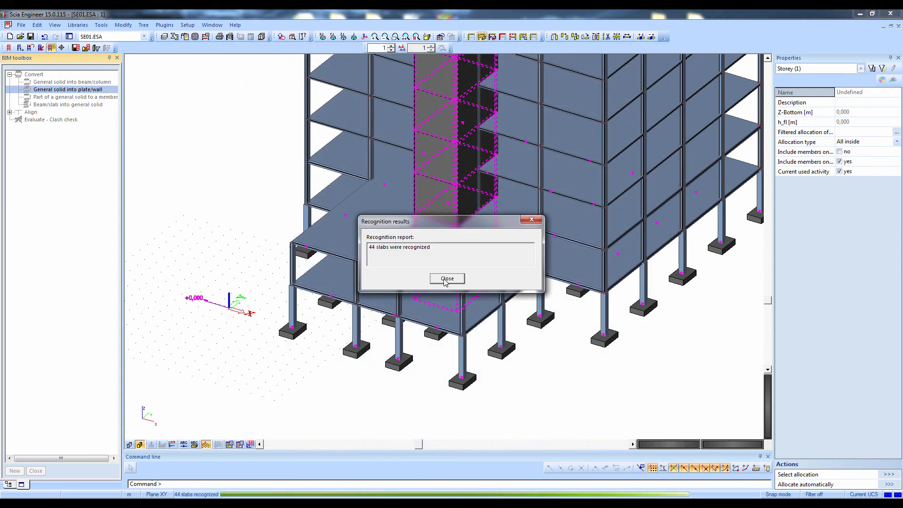
click(446, 279)
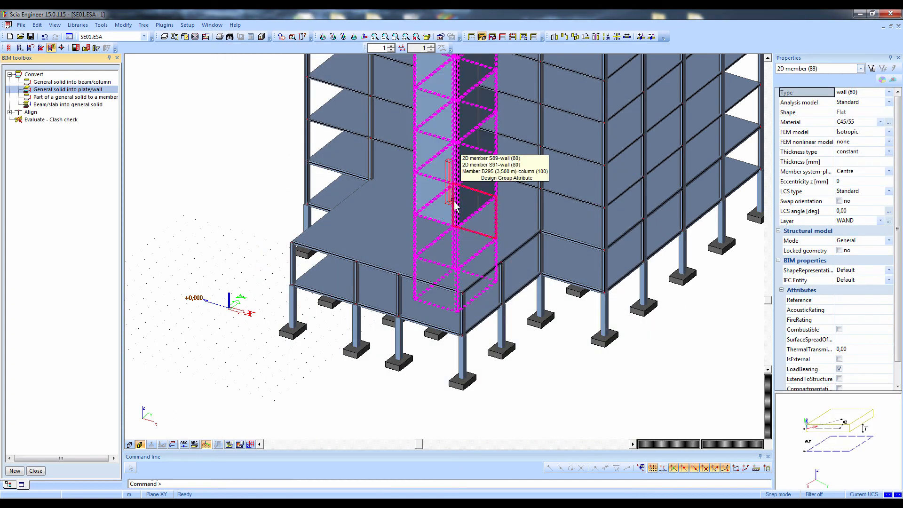
scroll(454, 206, down, 3)
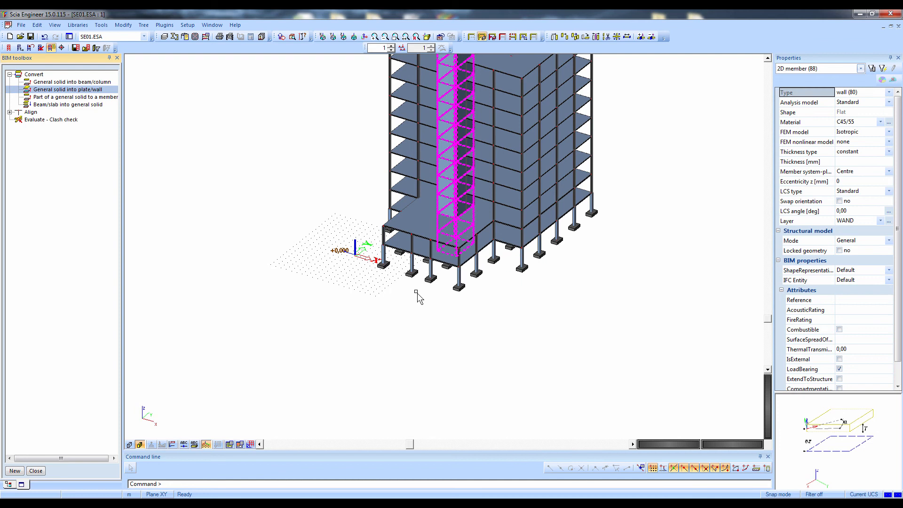
key(Escape)
Switch off the rendering and the member surfaces to display the whole building as a wireframe analysis model
scroll(261, 352, down, 3)
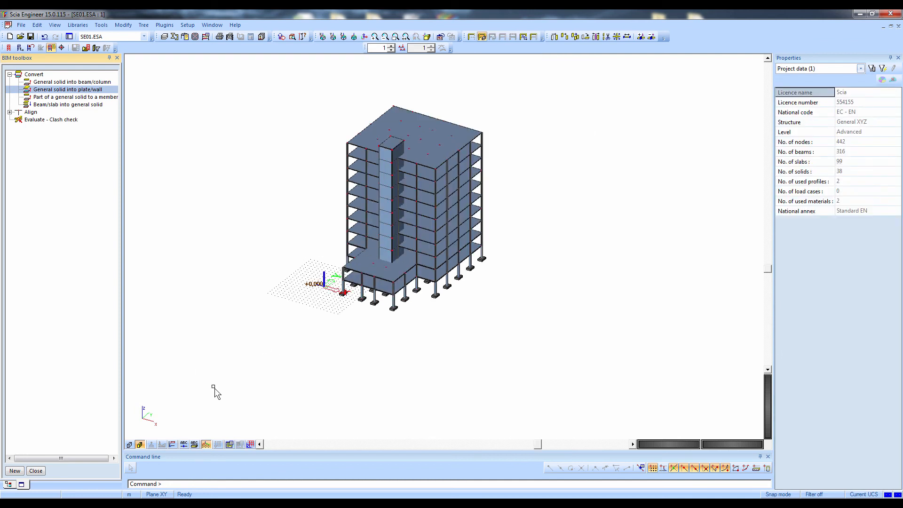
click(139, 445)
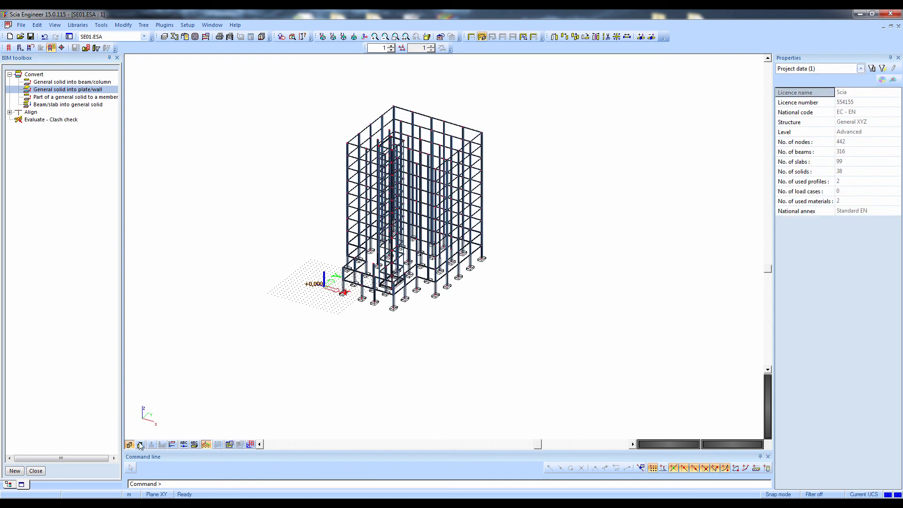
ctrl+right_drag(348, 325, 381, 284)
scroll(380, 283, up, 3)
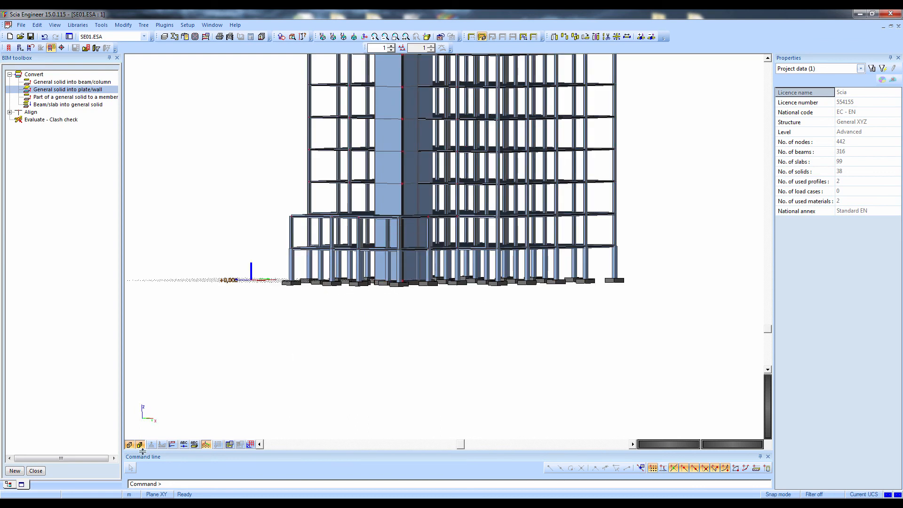
click(137, 444)
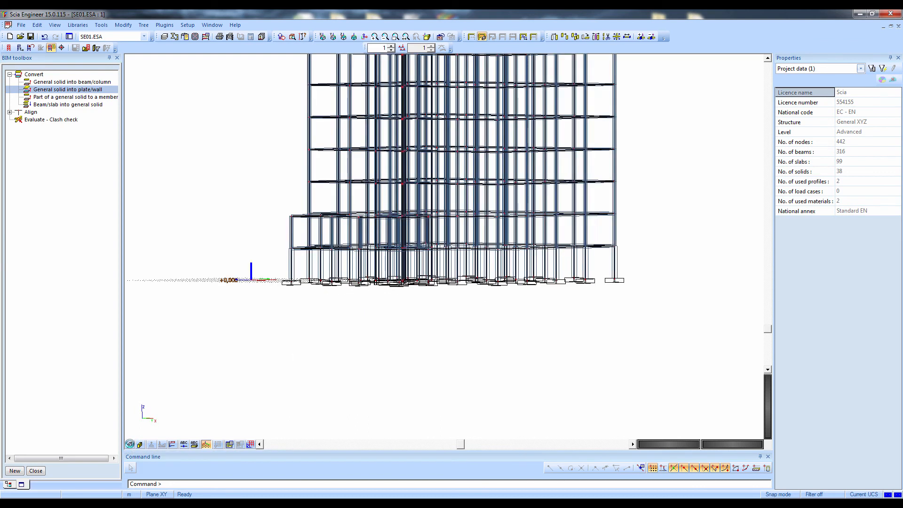
click(130, 444)
ctrl+right_drag(272, 390, 262, 432)
scroll(278, 419, down, 3)
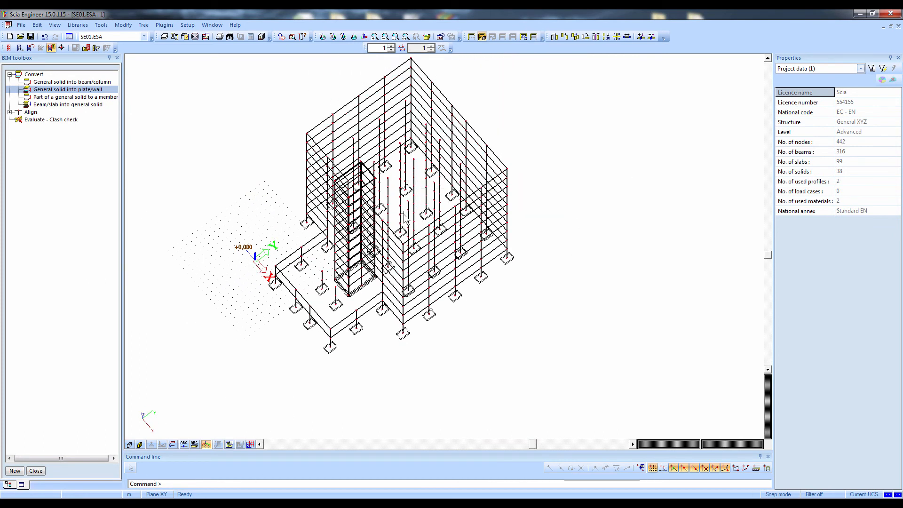
Select the closely spaced nodes at one upper corner of the core and examine how the walls meet there
ctrl+right_drag(396, 215, 406, 233)
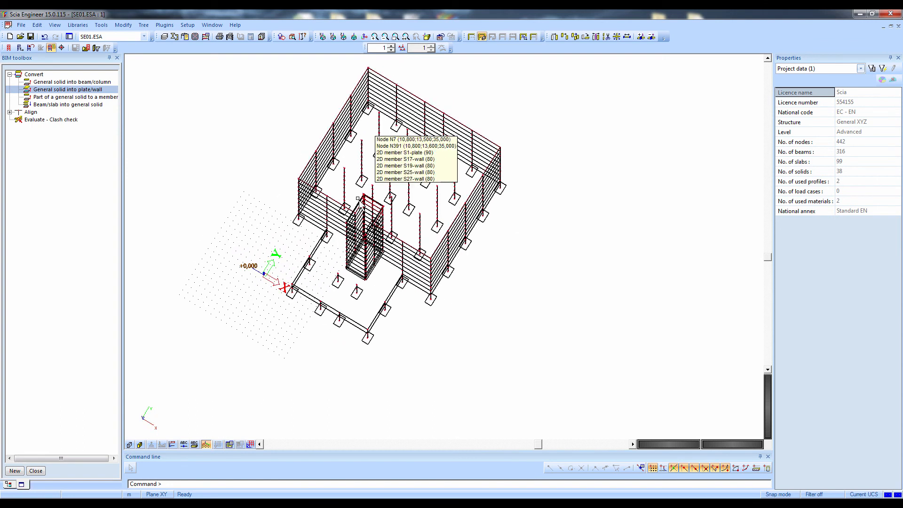
scroll(367, 201, up, 5)
scroll(369, 201, up, 5)
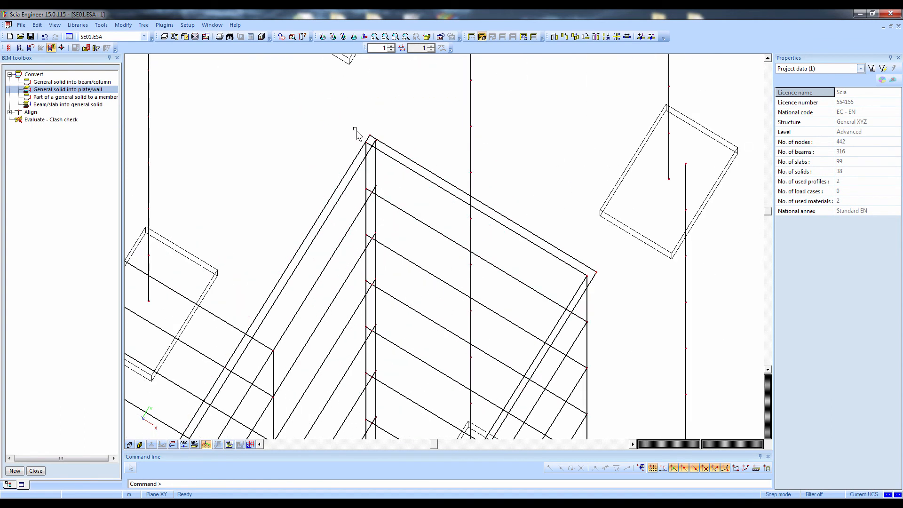
click(376, 141)
ctrl+right_drag(377, 141, 384, 167)
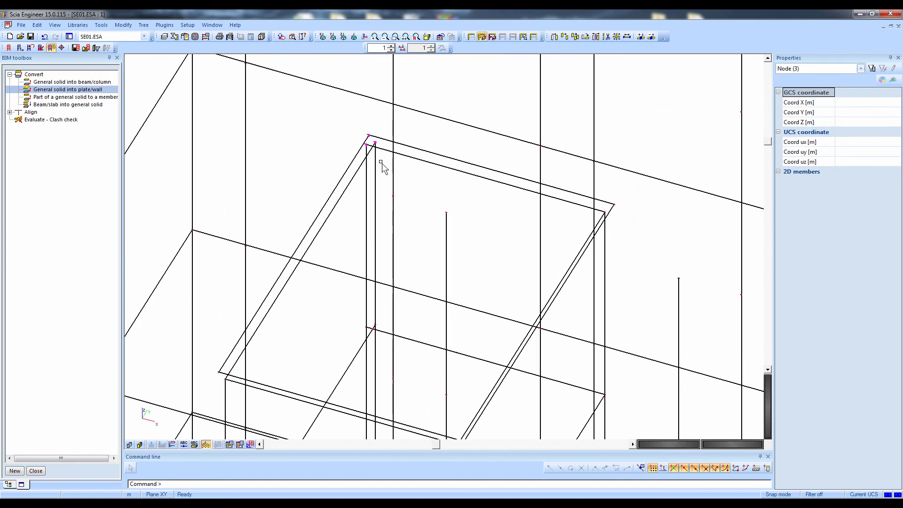
double_click(20, 113)
click(28, 120)
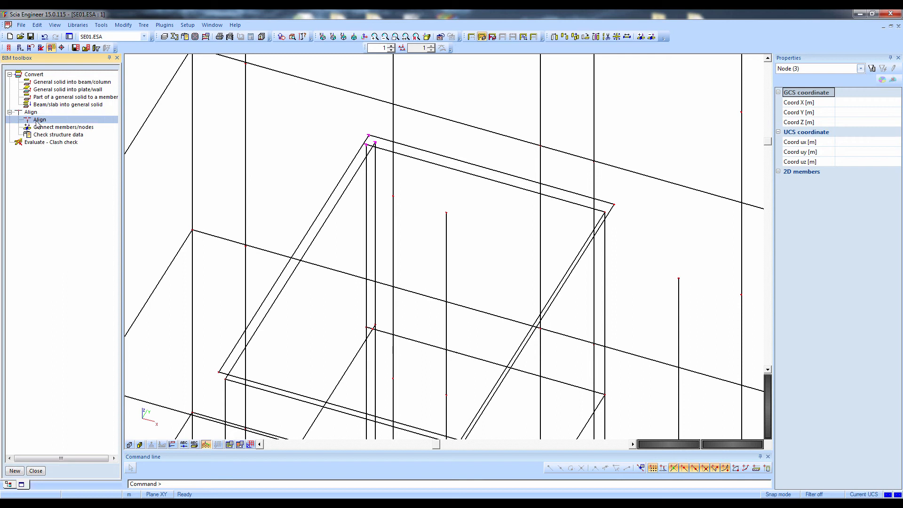
double_click(37, 121)
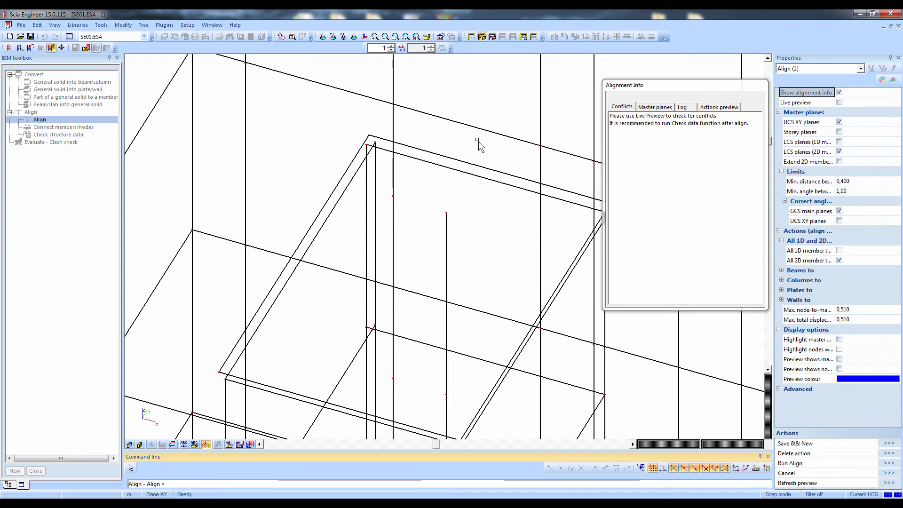
key(Escape)
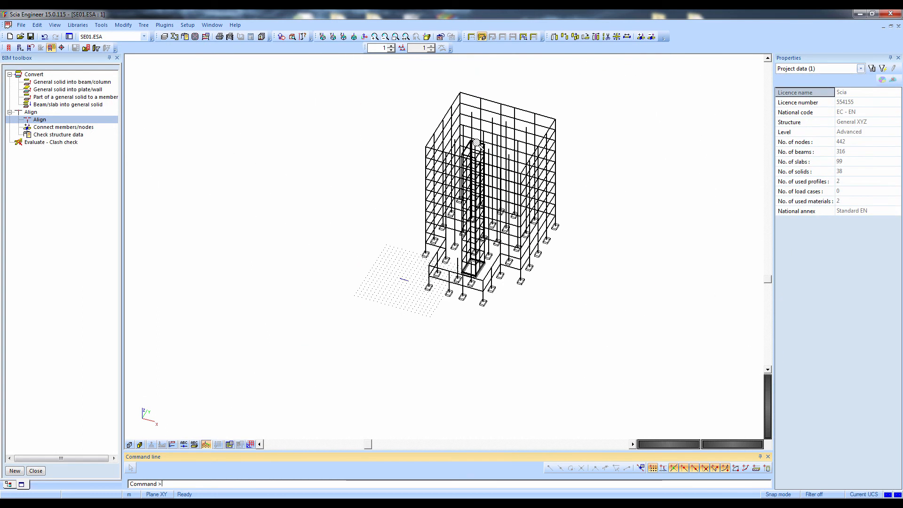
Start Align for all entities of the model and enable the extension of 2D members in the master plane settings
double_click(52, 121)
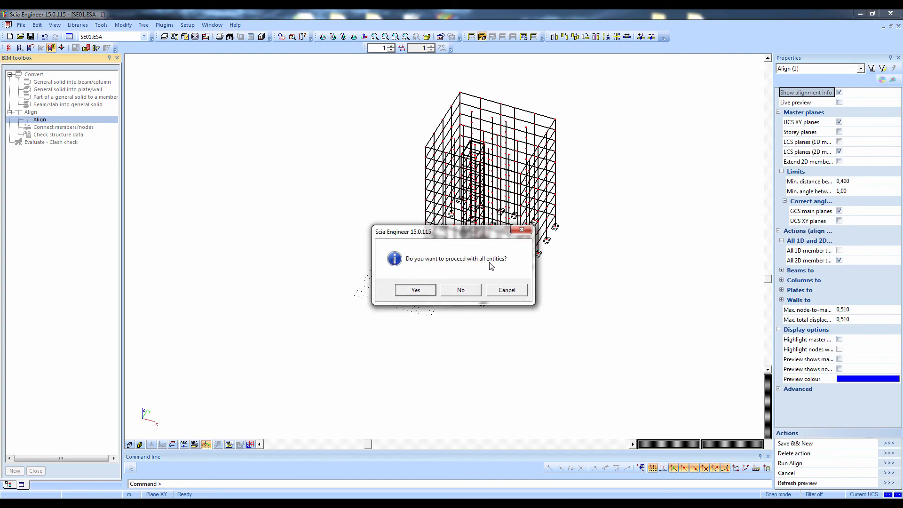
click(426, 290)
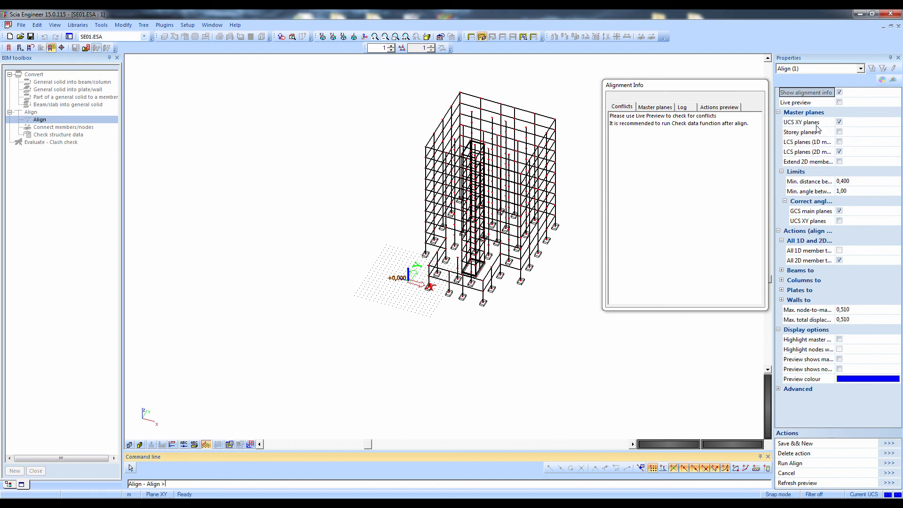
click(839, 161)
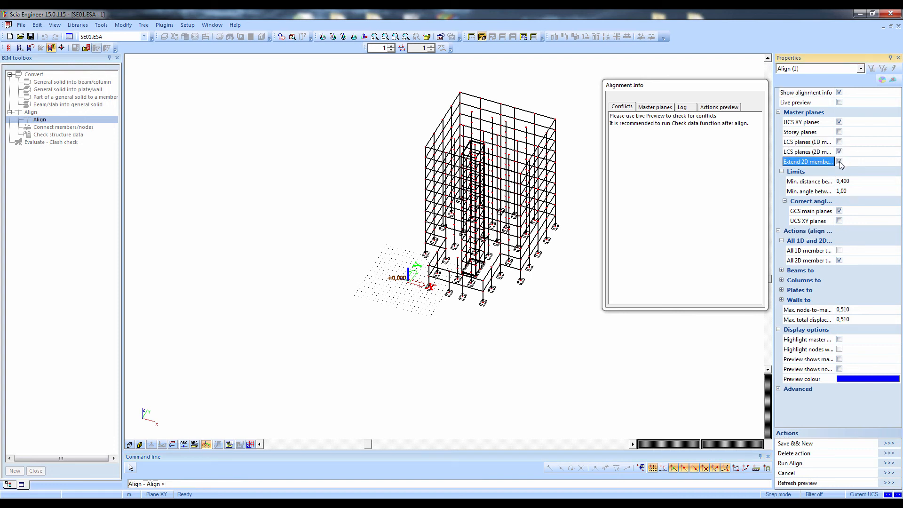
Preview the UCS fixed planes and the 2D member planes among the alignment master planes
click(644, 108)
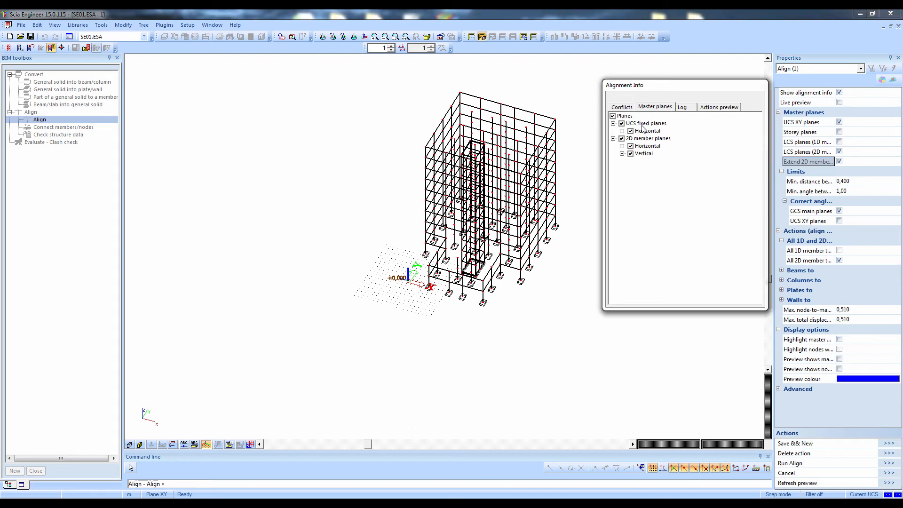
click(645, 124)
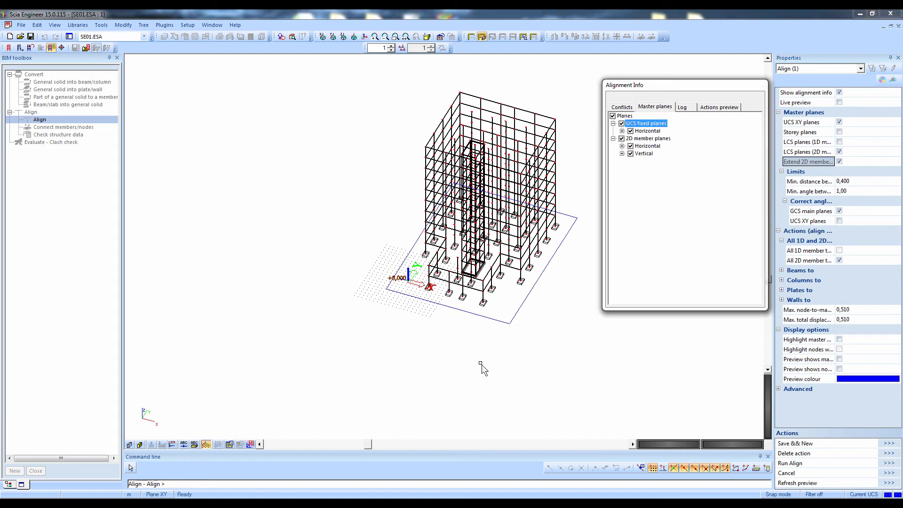
ctrl+right_drag(481, 363, 472, 347)
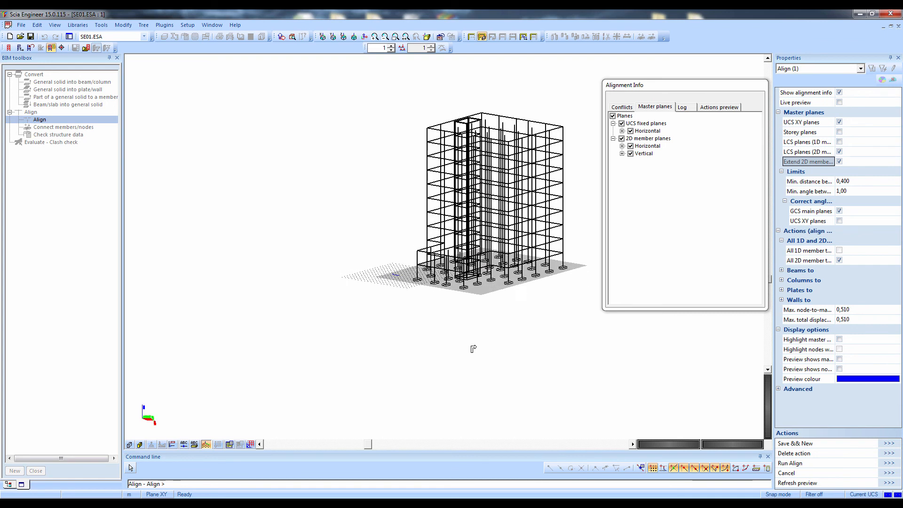
click(652, 140)
mouse_move(481, 273)
ctrl+right_down()
mouse_move(437, 302)
mouse_move(439, 323)
mouse_move(462, 328)
mouse_move(506, 303)
ctrl+right_up()
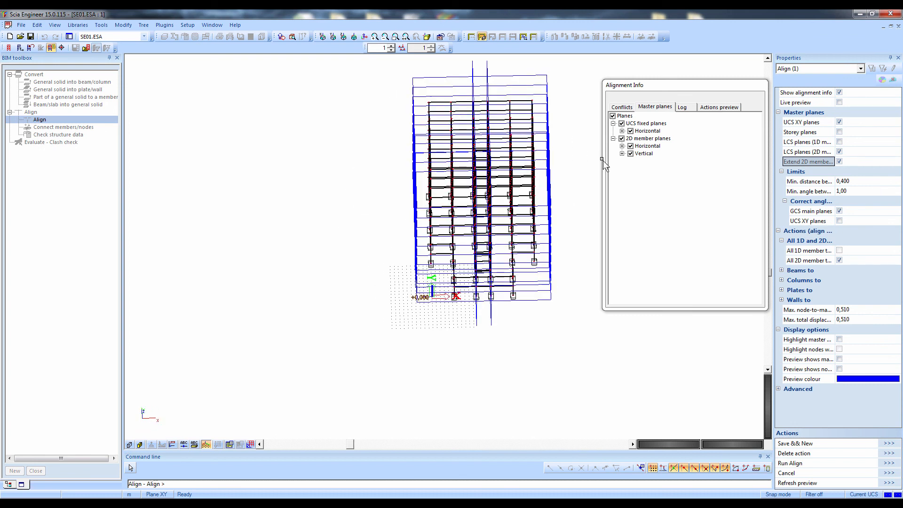
Preview the vertical 2D member planes and examine where they run along the core walls and their upper corner
click(639, 156)
ctrl+right_drag(541, 222, 515, 283)
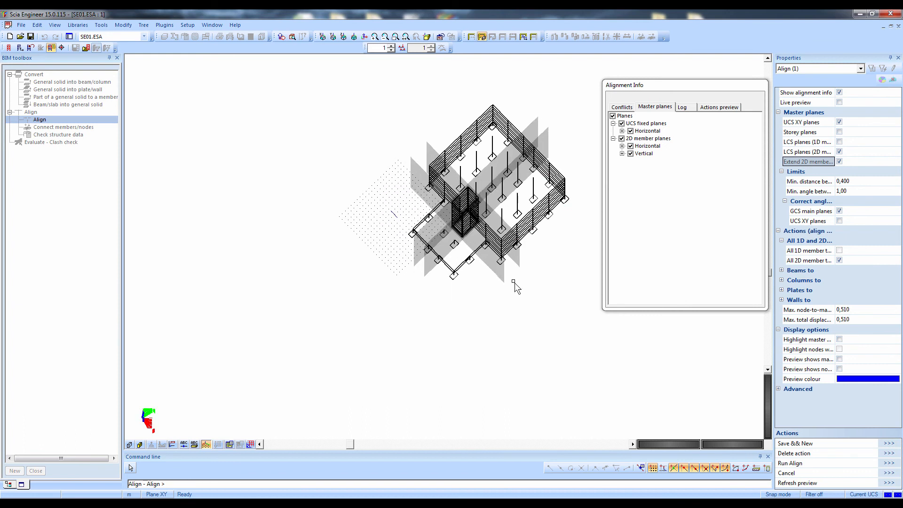
scroll(465, 192, up, 4)
scroll(465, 192, up, 4)
ctrl+right_drag(464, 205, 475, 226)
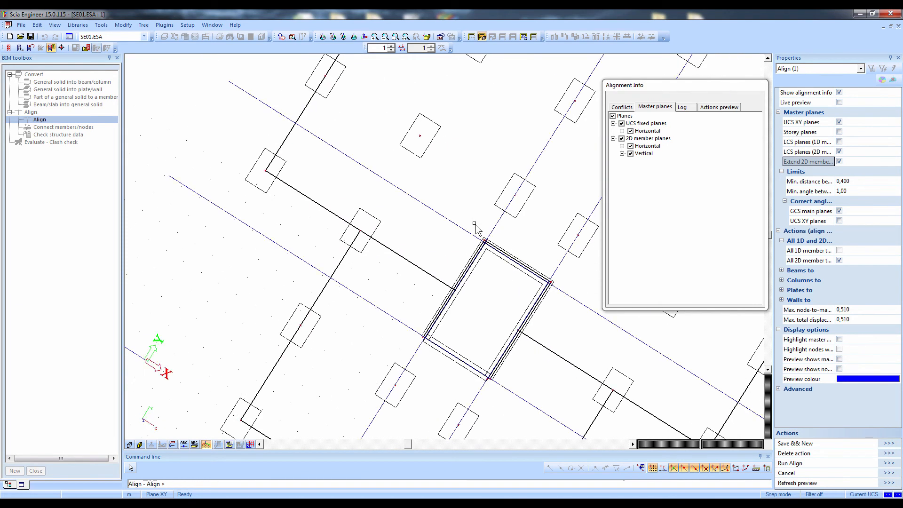
scroll(484, 246, up, 3)
scroll(483, 246, up, 3)
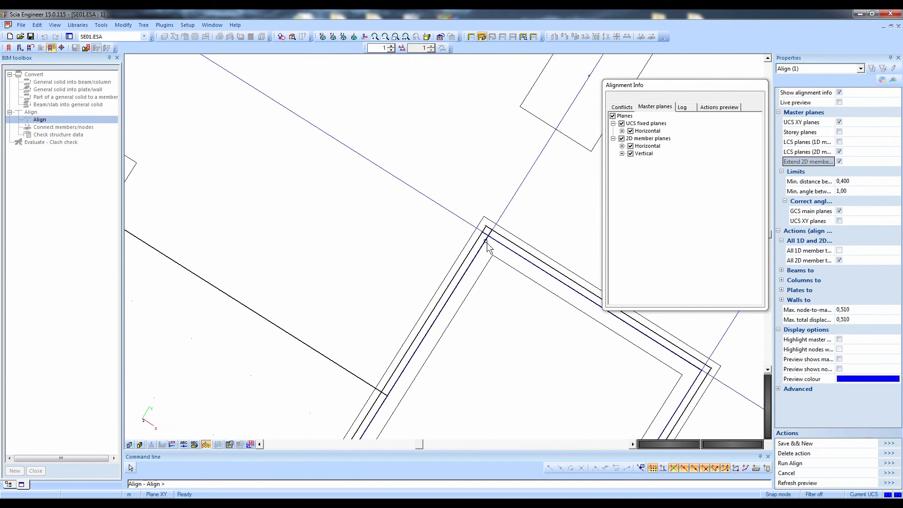
Run the alignment of all members to the master planes
click(885, 465)
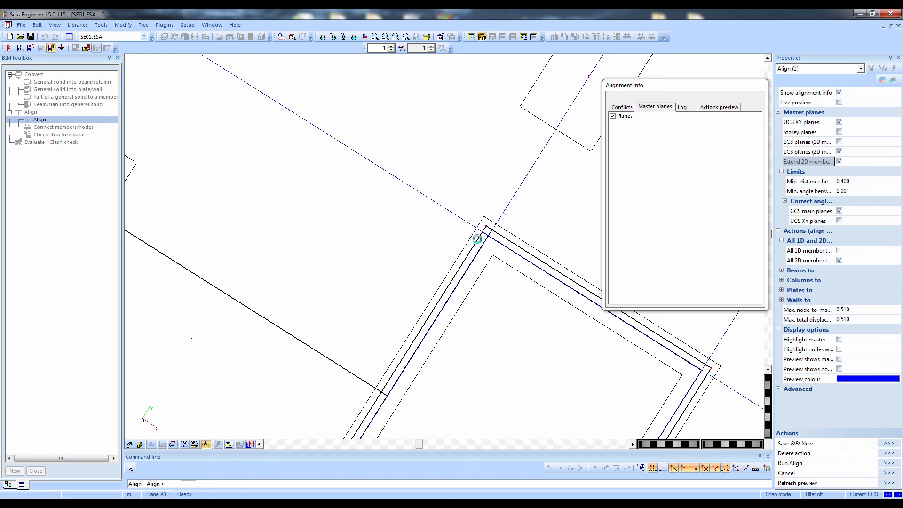
key(ctrl)
key(ctrl)
key(ctrl)
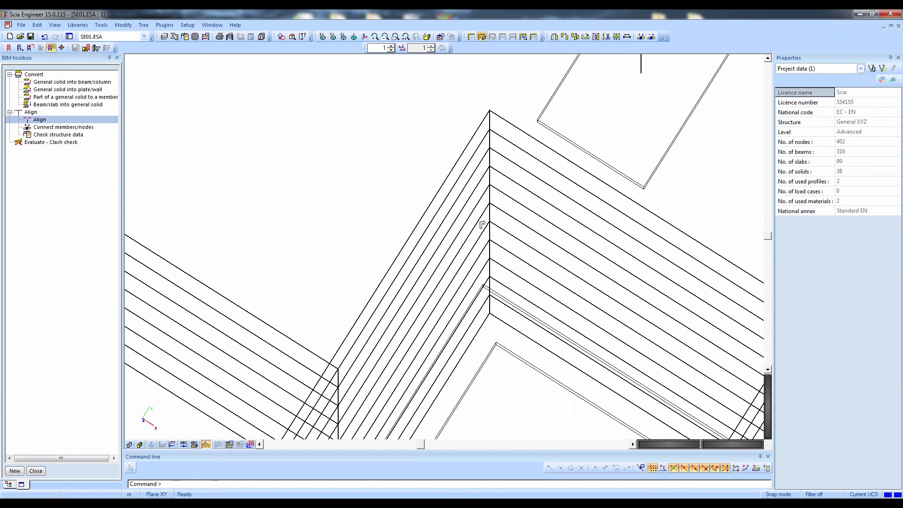
Examine the aligned wireframe model around the core corners and across the whole building from several sides
scroll(499, 151, down, 3)
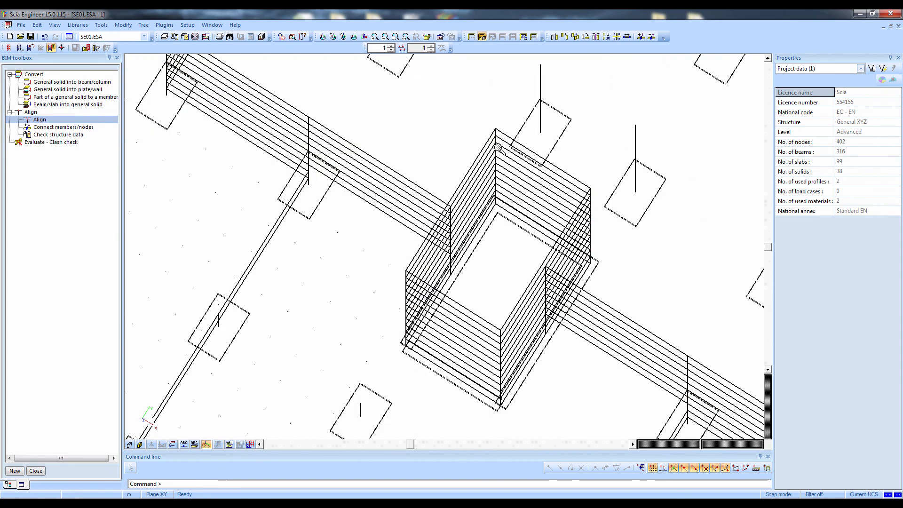
scroll(499, 218, down, 1)
scroll(523, 333, up, 1)
scroll(522, 333, up, 1)
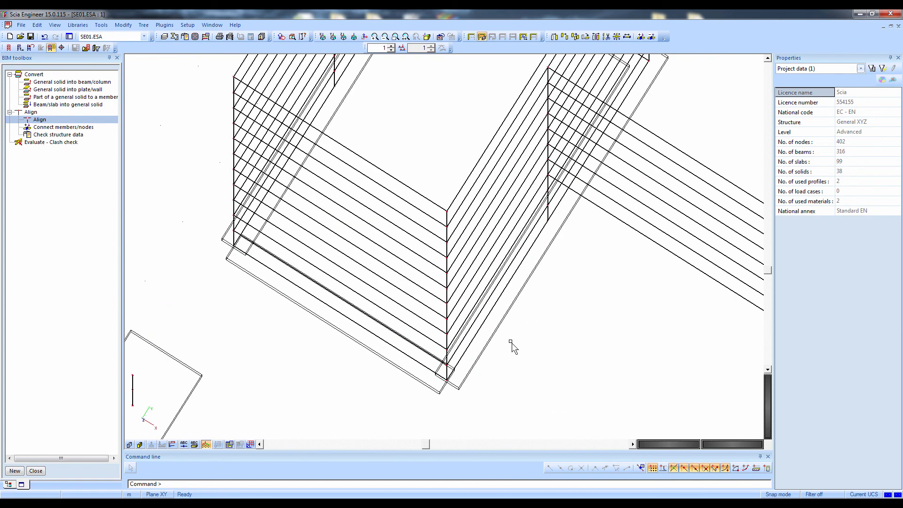
scroll(464, 381, up, 4)
scroll(465, 376, down, 5)
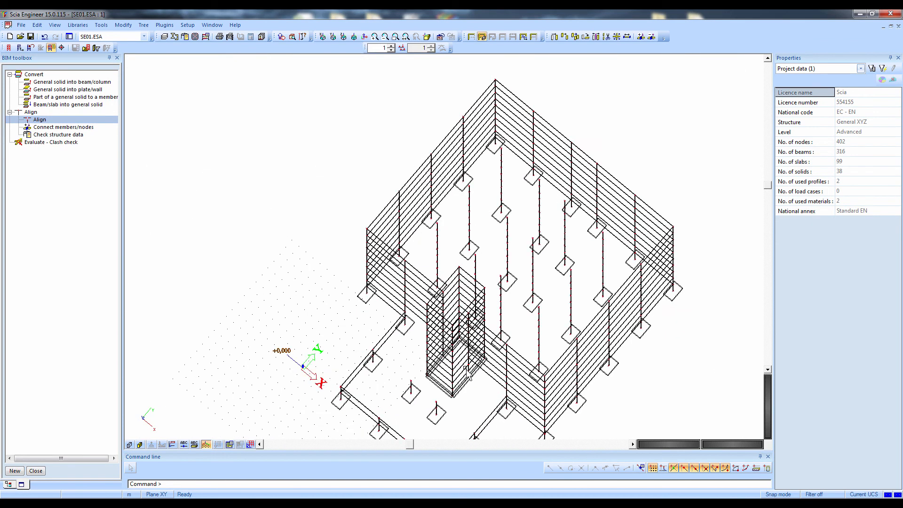
ctrl+right_drag(465, 374, 318, 288)
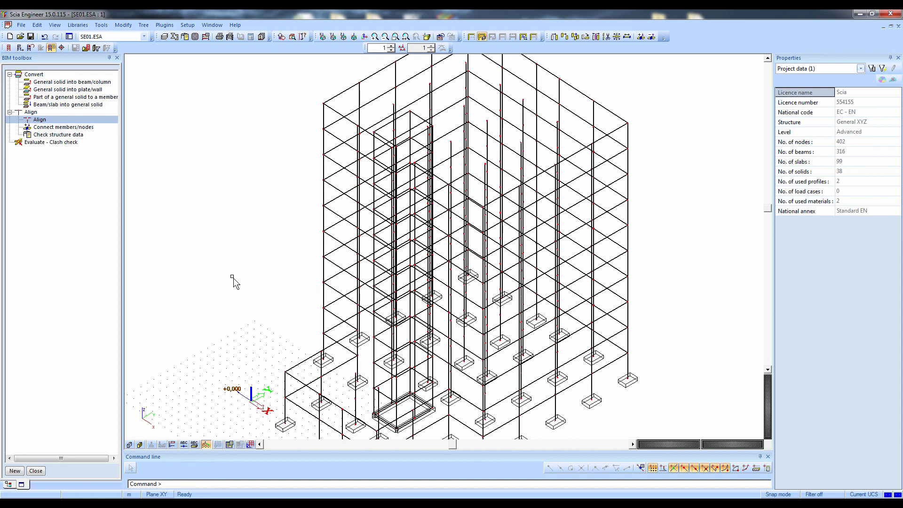
scroll(209, 237, down, 3)
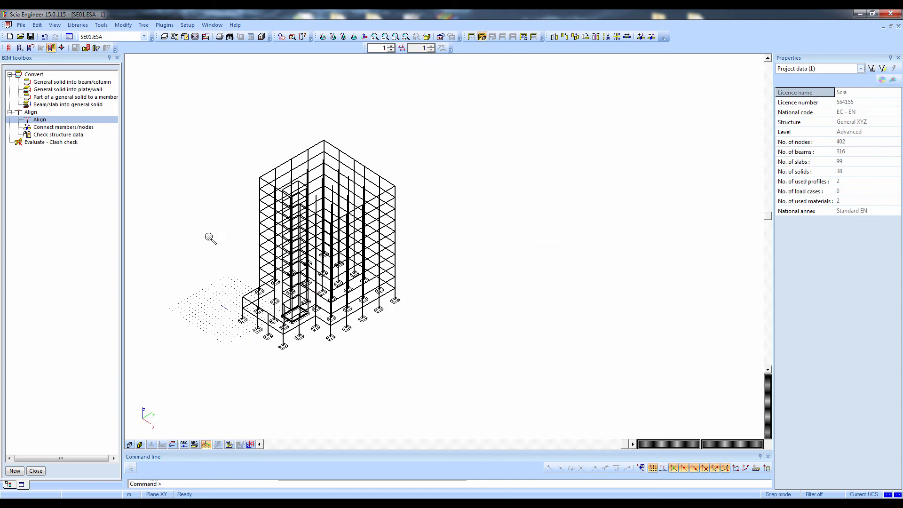
ctrl+right_drag(243, 304, 342, 282)
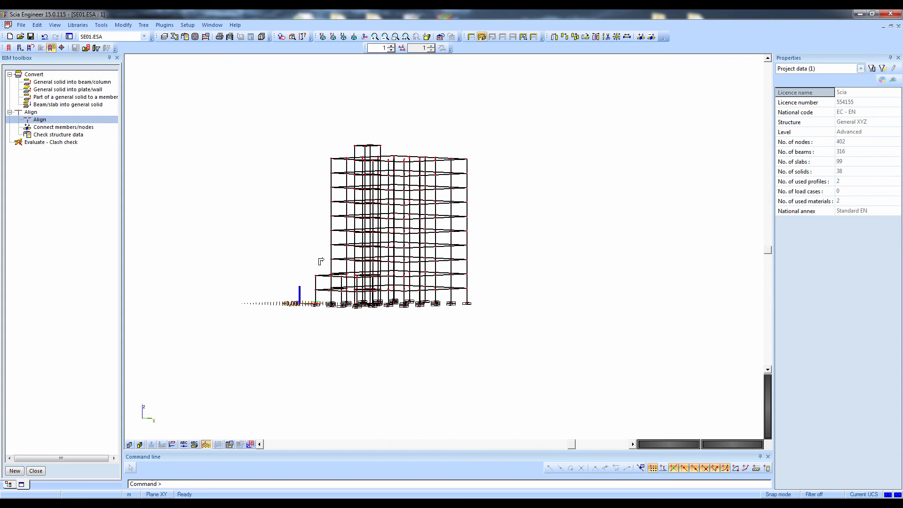
ctrl+right_drag(321, 261, 343, 259)
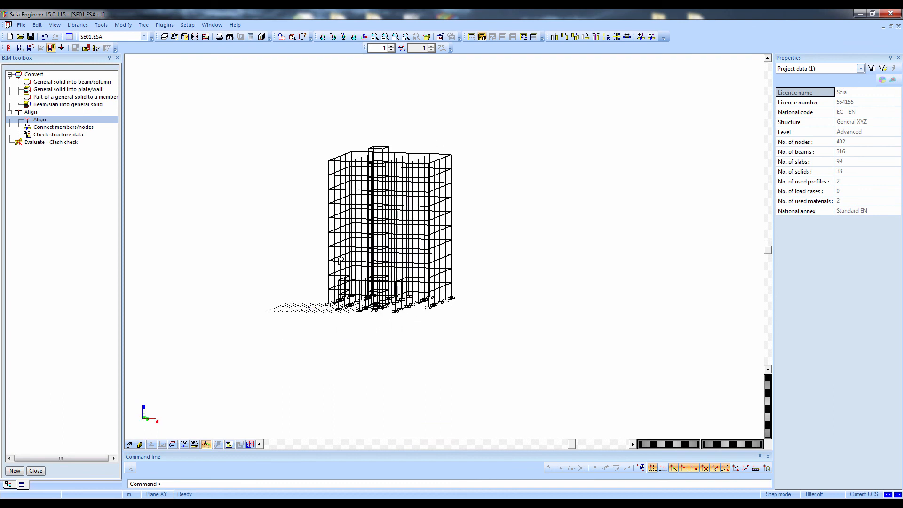
scroll(348, 274, up, 2)
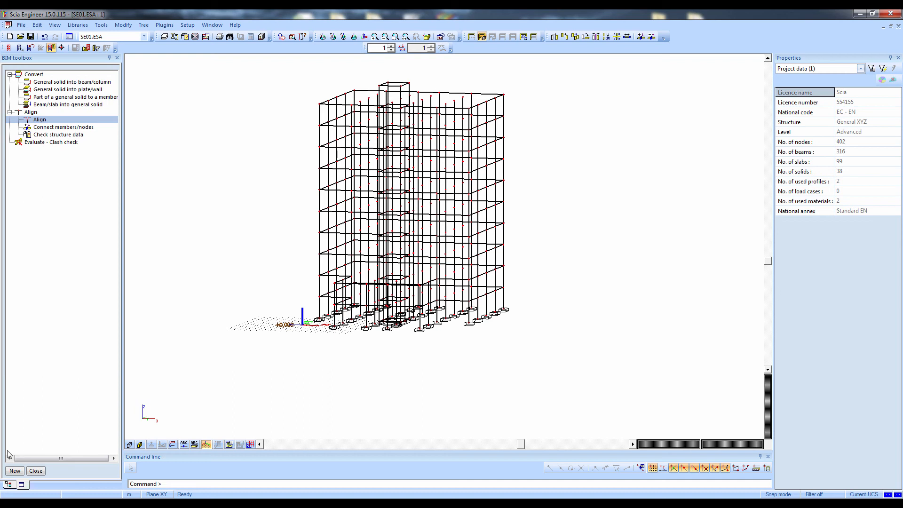
Leave the BIM toolbox and define a new standard support in node with the constraint Hinged
click(36, 470)
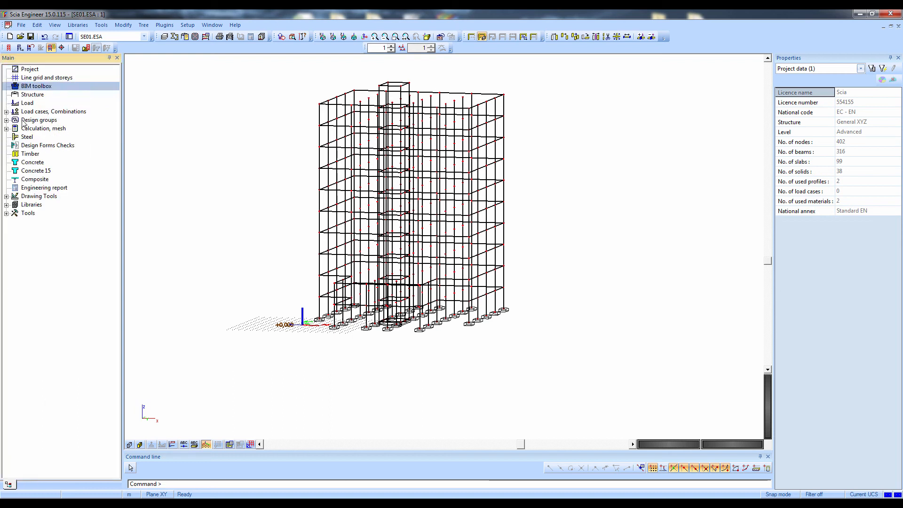
click(98, 95)
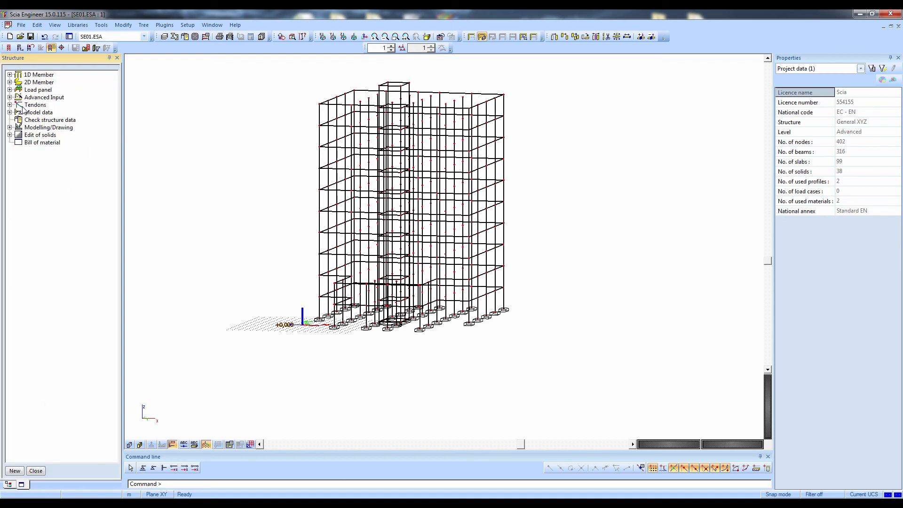
click(9, 112)
click(19, 120)
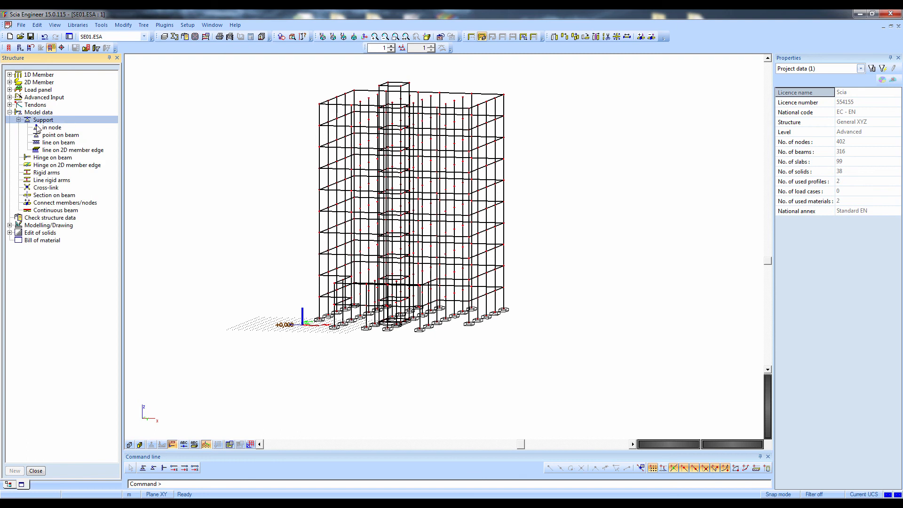
double_click(38, 127)
click(531, 100)
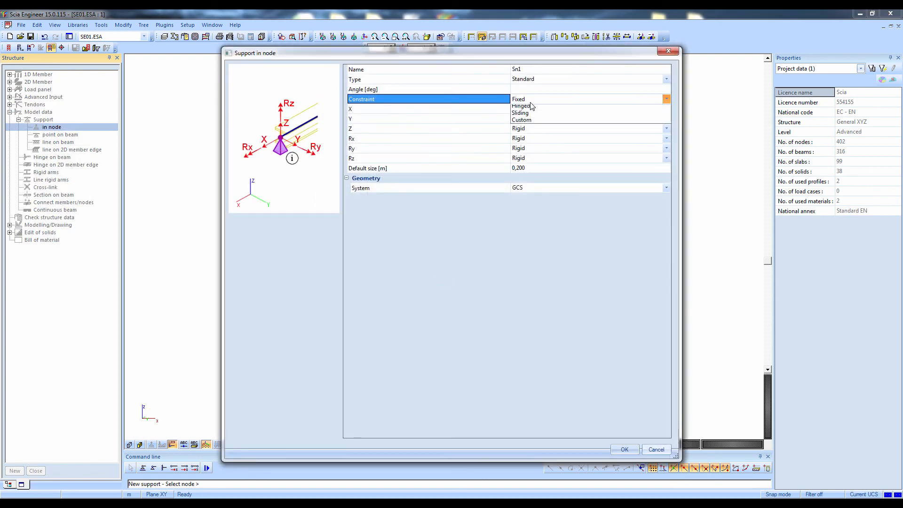
click(529, 114)
click(626, 450)
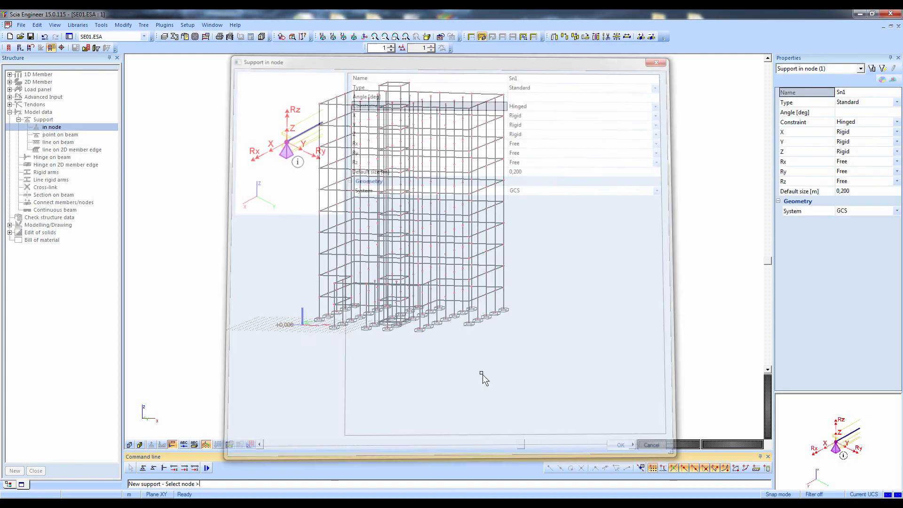
Place the hinged supports on the base nodes of the columns at the foundation blocks, leaving out the core
drag(433, 309, 549, 338)
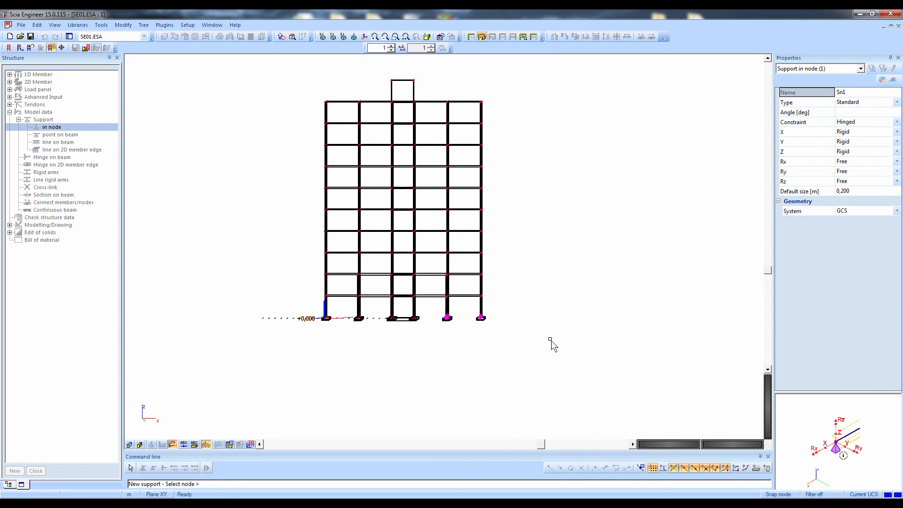
drag(283, 303, 372, 343)
ctrl+right_drag(404, 349, 346, 357)
drag(266, 307, 361, 366)
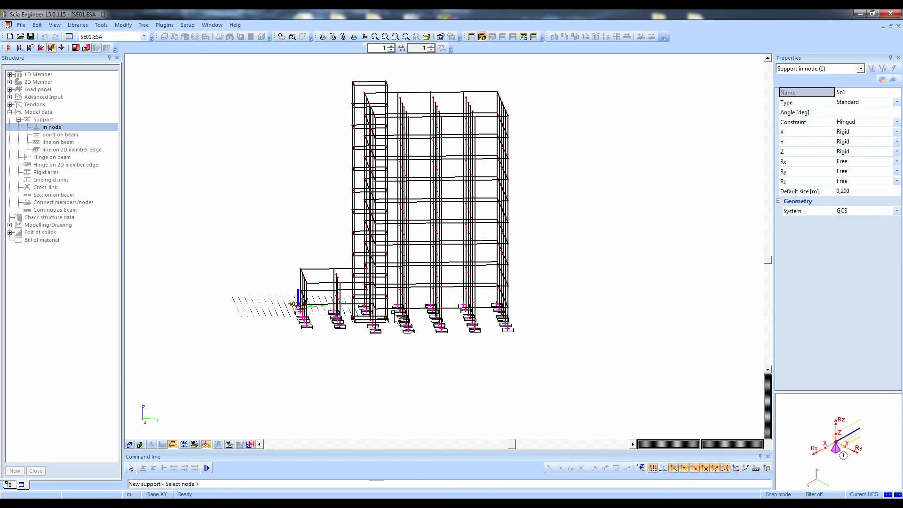
ctrl+right_drag(496, 359, 468, 369)
key(Escape)
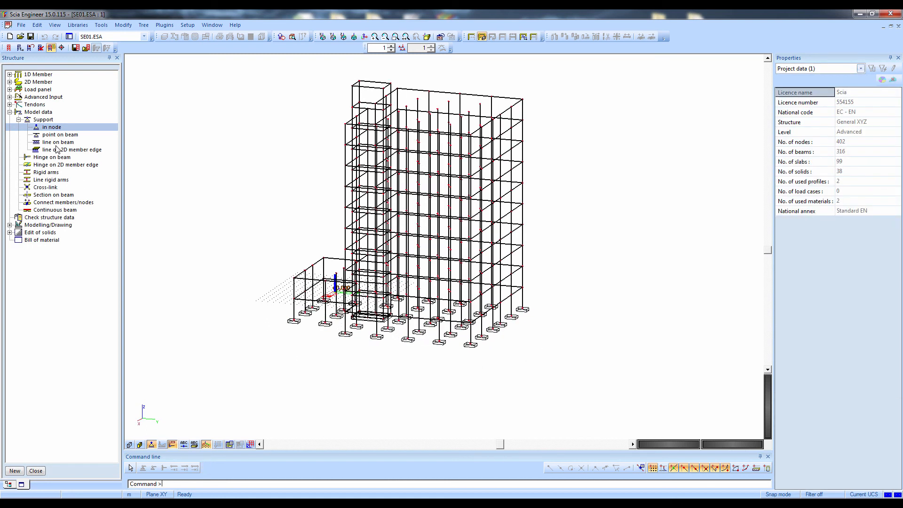
Add line supports on 2D member edges with the constraint Fixed to the wall edges at the base of the building
click(55, 150)
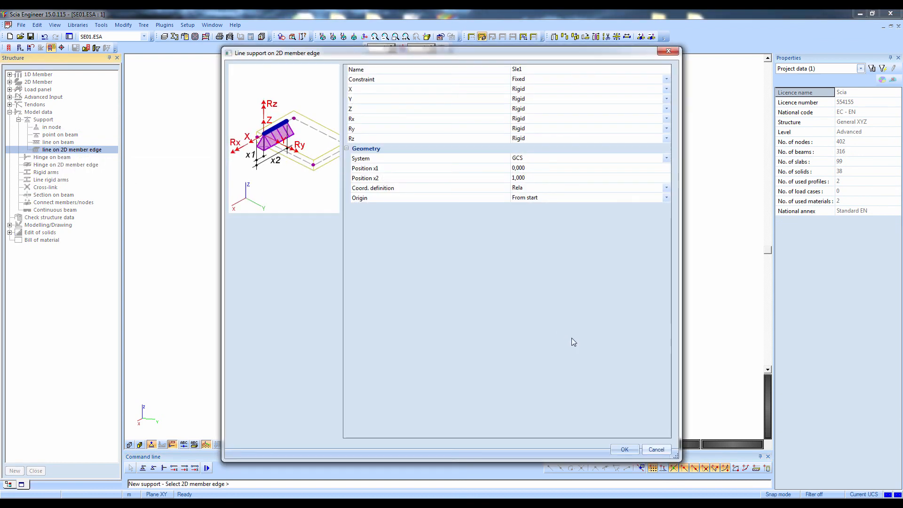
click(612, 449)
ctrl+right_drag(468, 393, 459, 378)
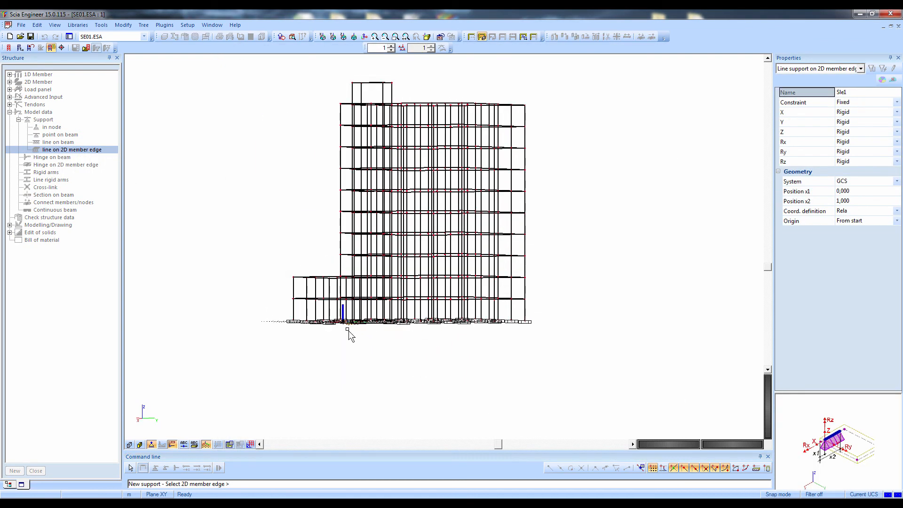
drag(255, 311, 528, 379)
ctrl+right_drag(376, 396, 392, 378)
key(Escape)
key(Escape)
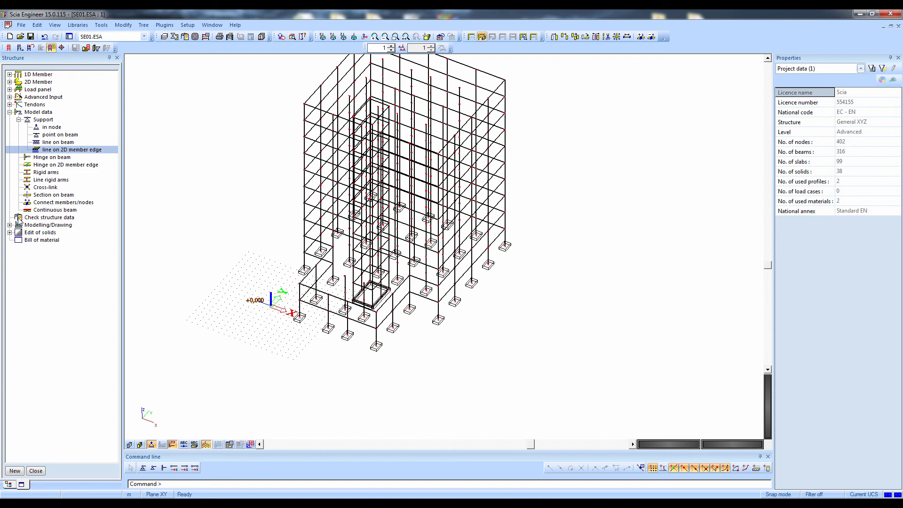
Connect all members and nodes with the structure data check included, deleting the duplicate members it finds
click(38, 204)
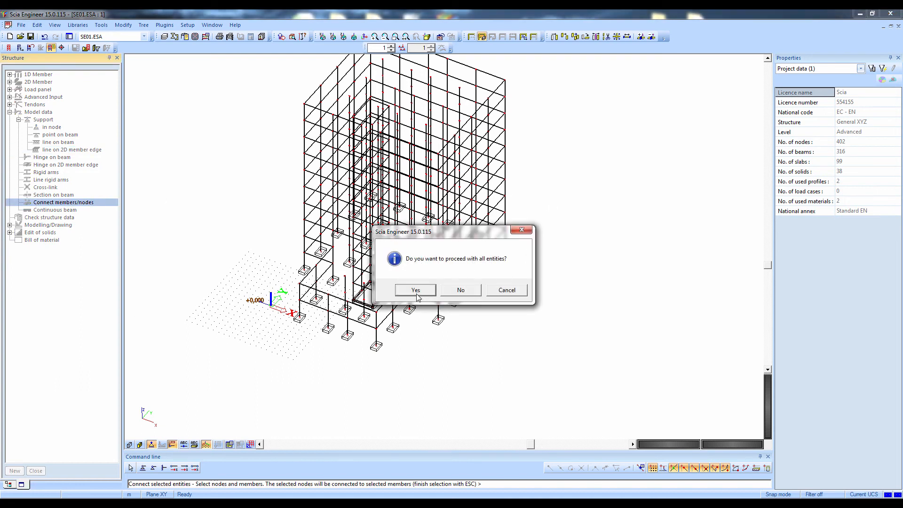
click(415, 290)
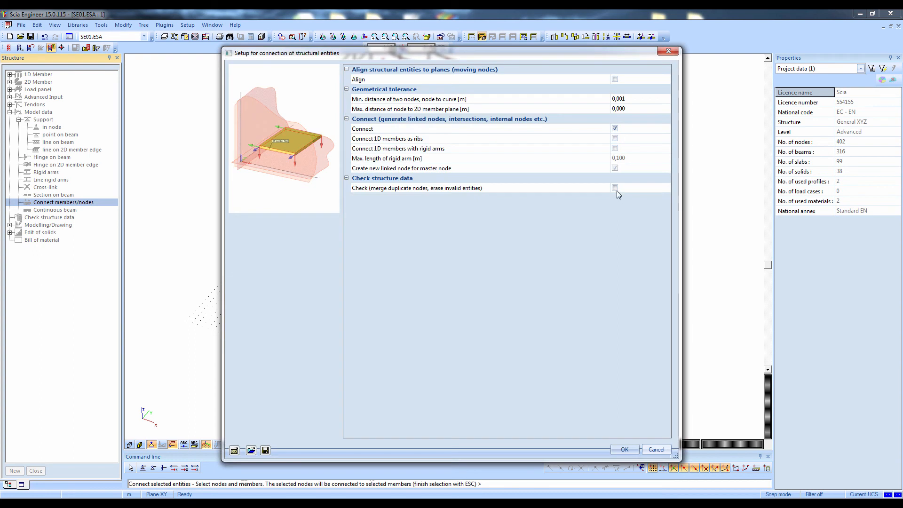
click(615, 188)
click(625, 449)
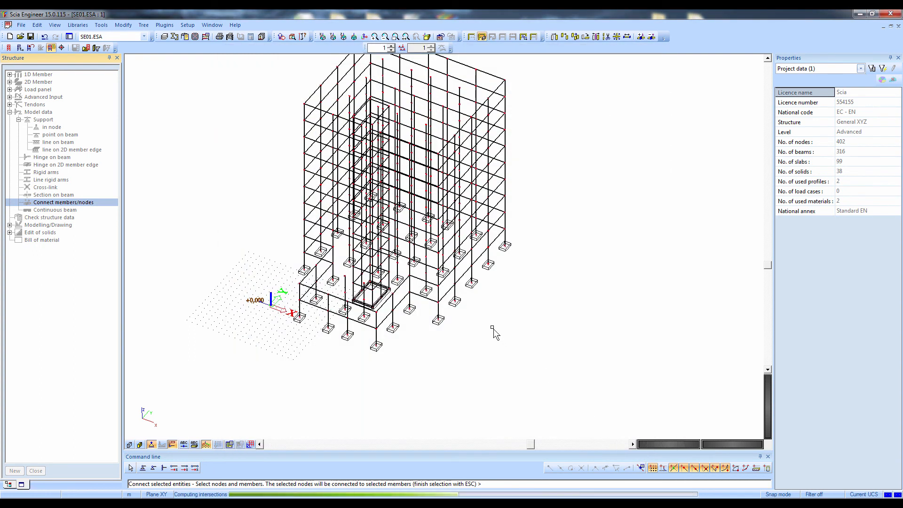
click(497, 288)
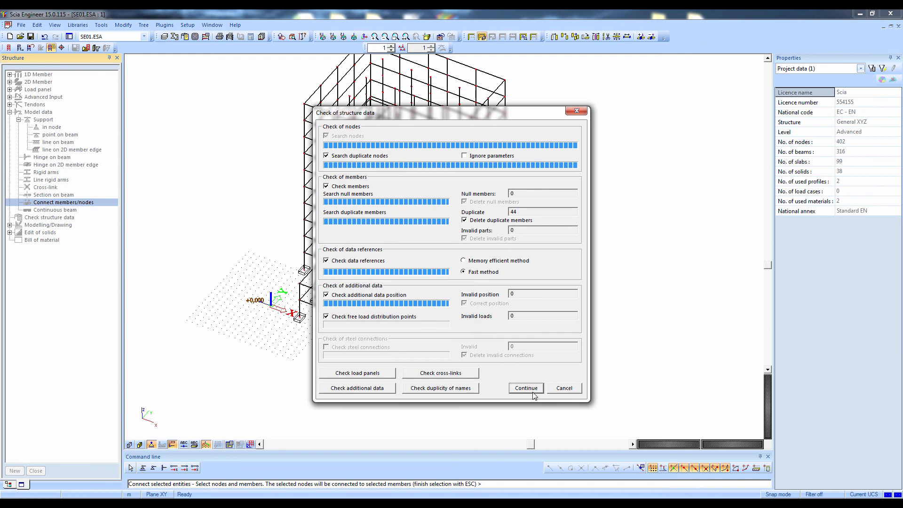
click(533, 392)
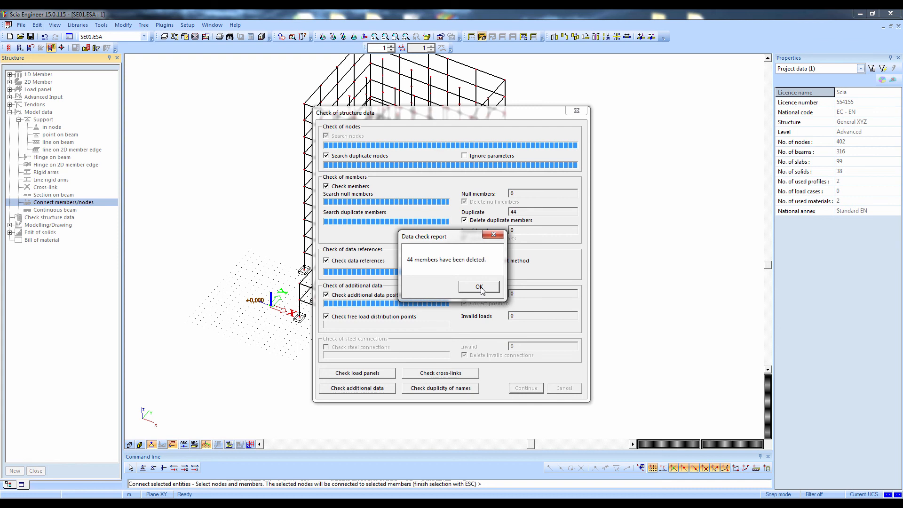
click(479, 287)
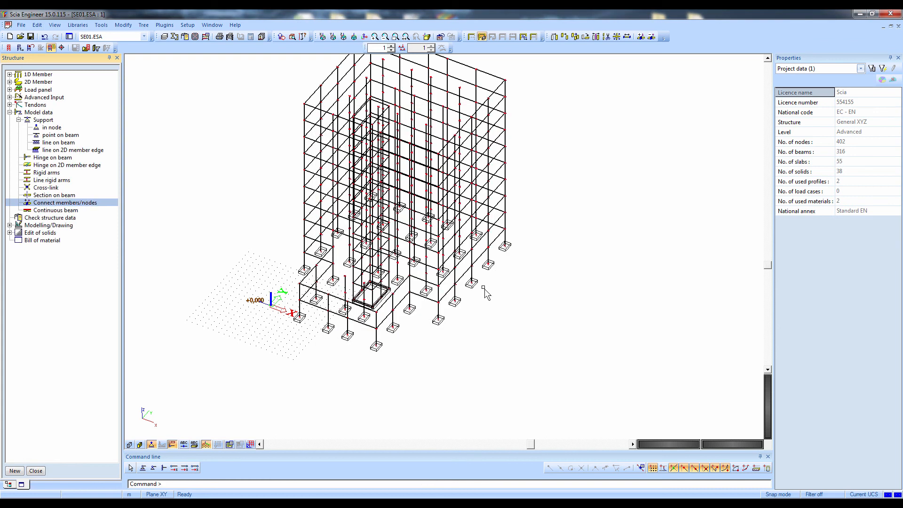
Leave the structure service and create the permanent self-weight load case LC1 acting in the -Z direction
ctrl+right_drag(486, 305, 494, 337)
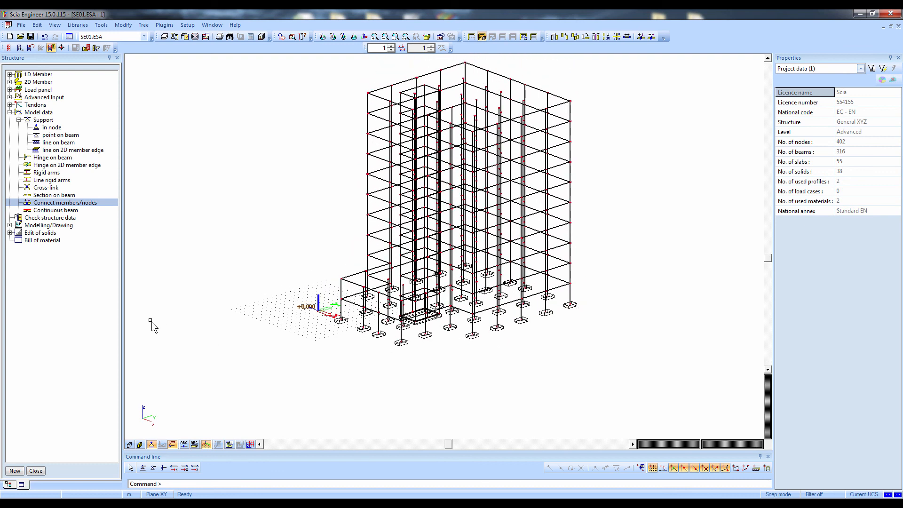
click(34, 471)
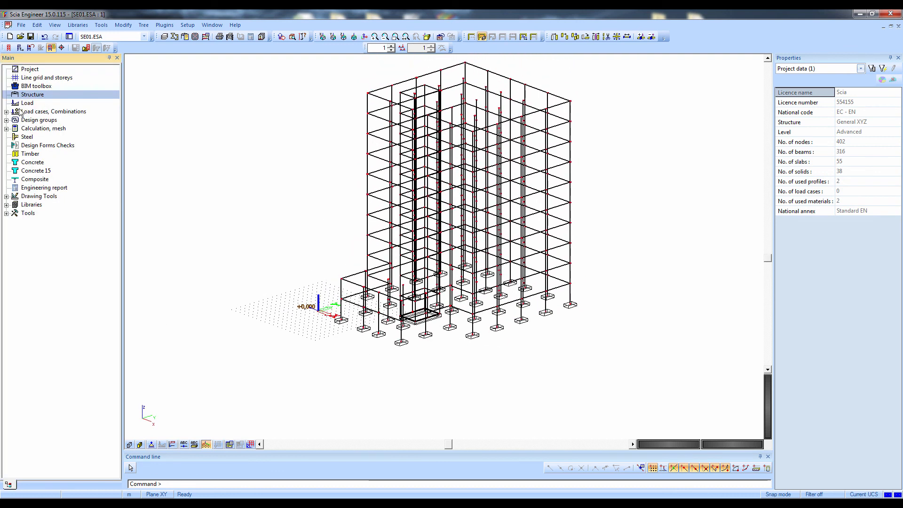
double_click(21, 111)
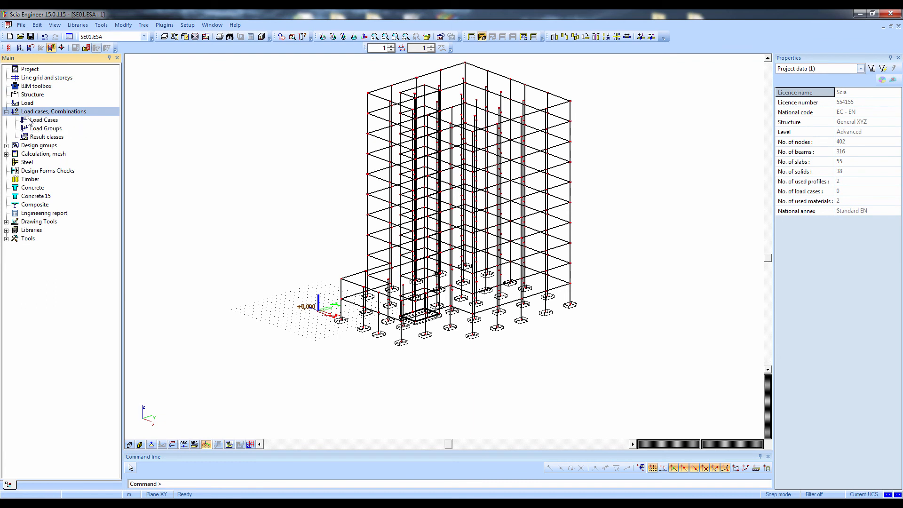
double_click(27, 120)
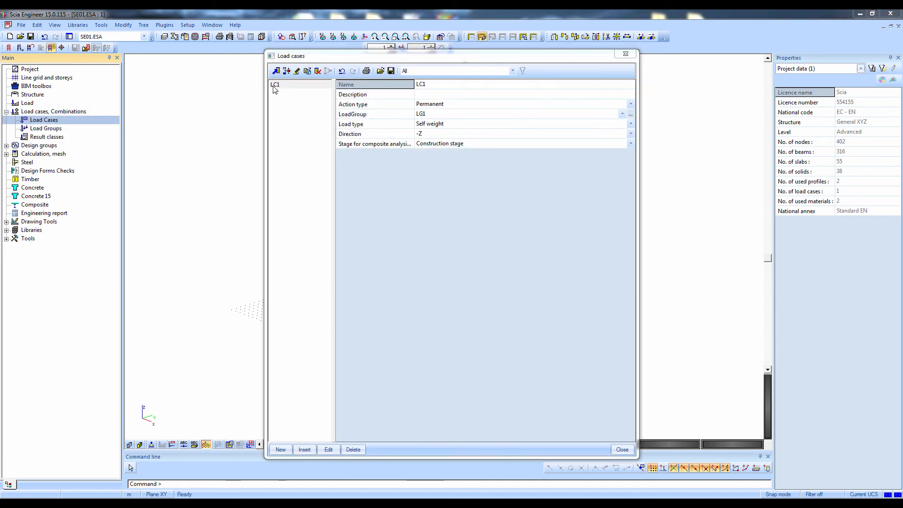
click(624, 450)
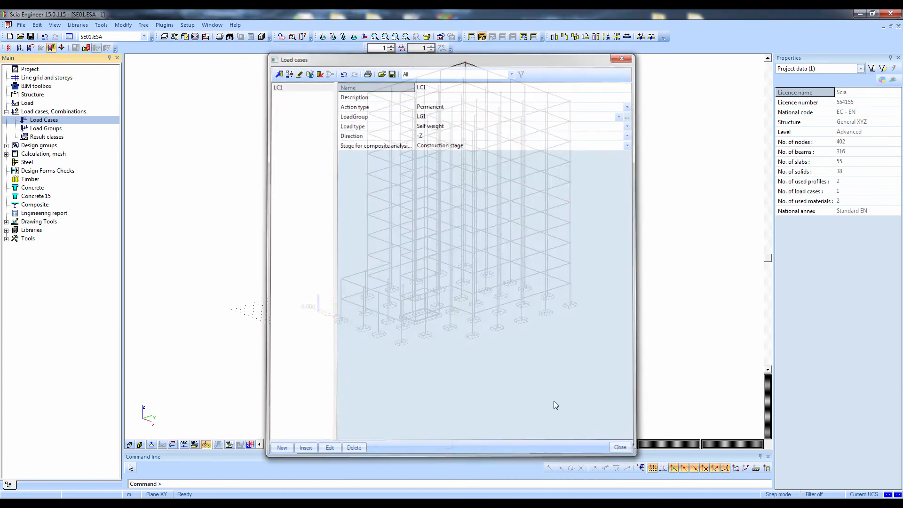
Run the linear calculation of the model and close its end-of-analysis report
click(206, 37)
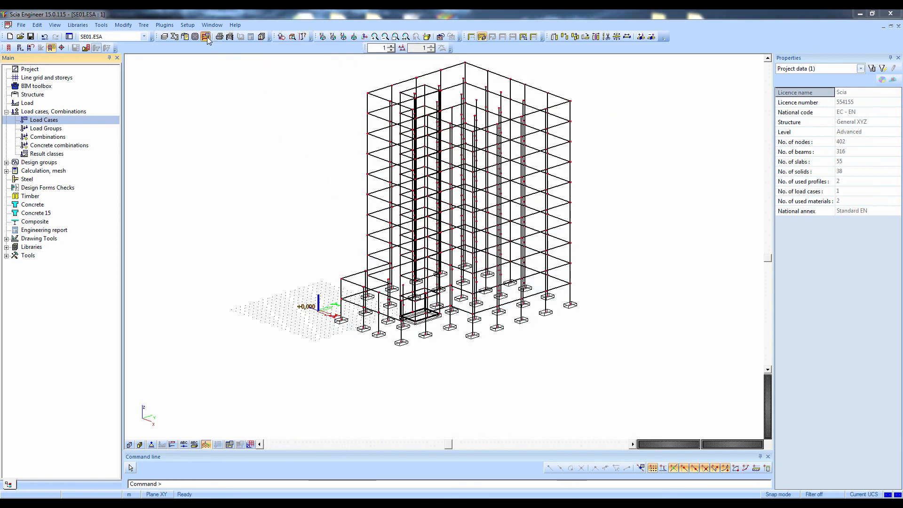
click(390, 343)
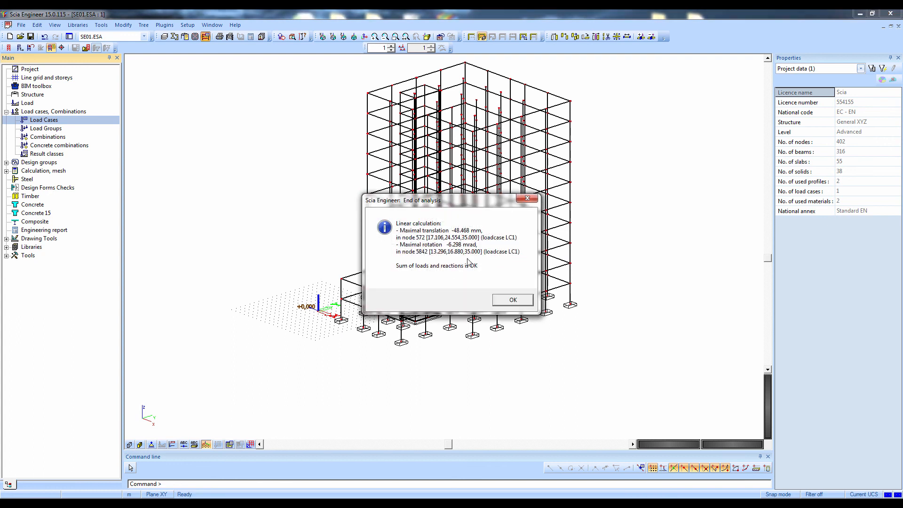
click(512, 302)
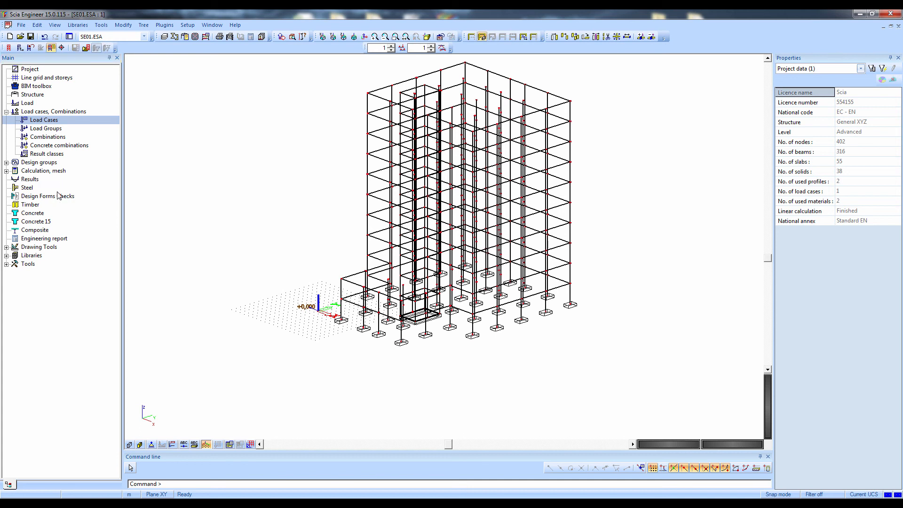
Display the Uz displacement of nodes on all 2D members for LC1 and examine it around the building
double_click(30, 179)
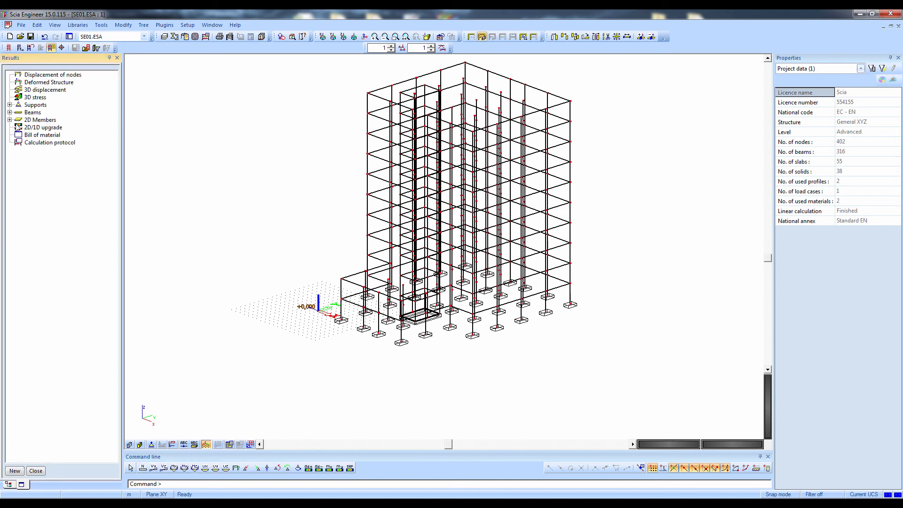
click(9, 119)
click(40, 128)
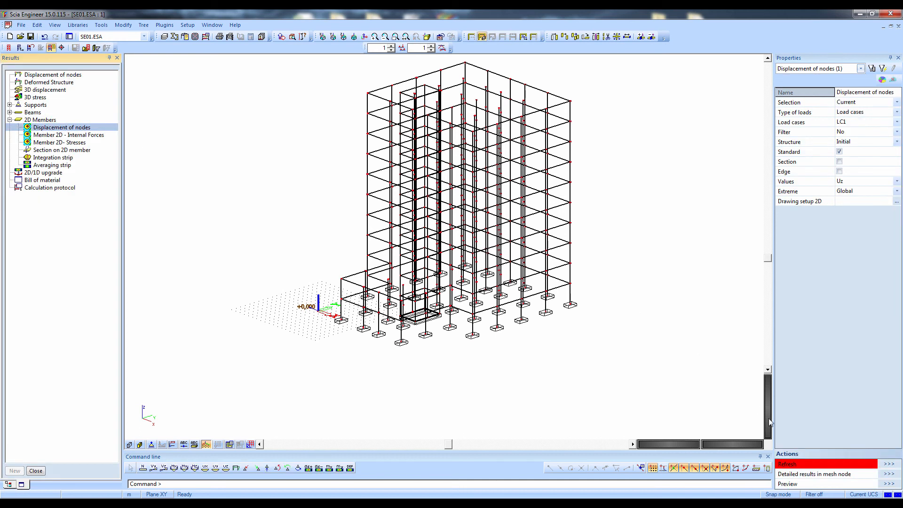
click(875, 463)
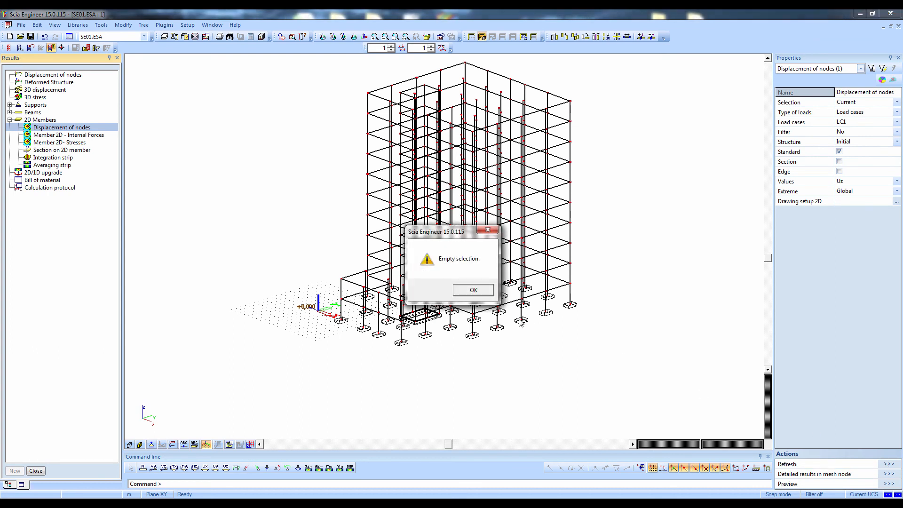
click(474, 289)
click(852, 102)
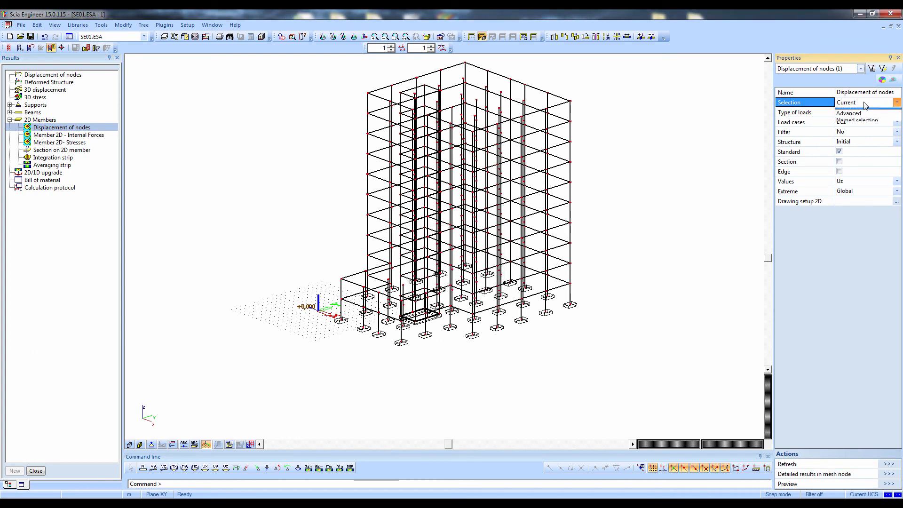
click(853, 112)
click(889, 464)
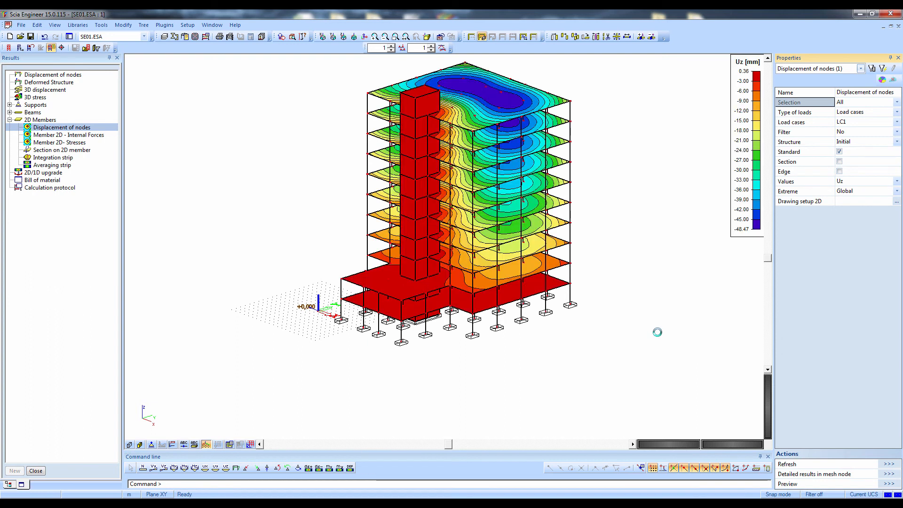
mouse_move(594, 337)
ctrl+right_down()
mouse_move(580, 337)
mouse_move(582, 328)
mouse_move(610, 328)
ctrl+right_up()
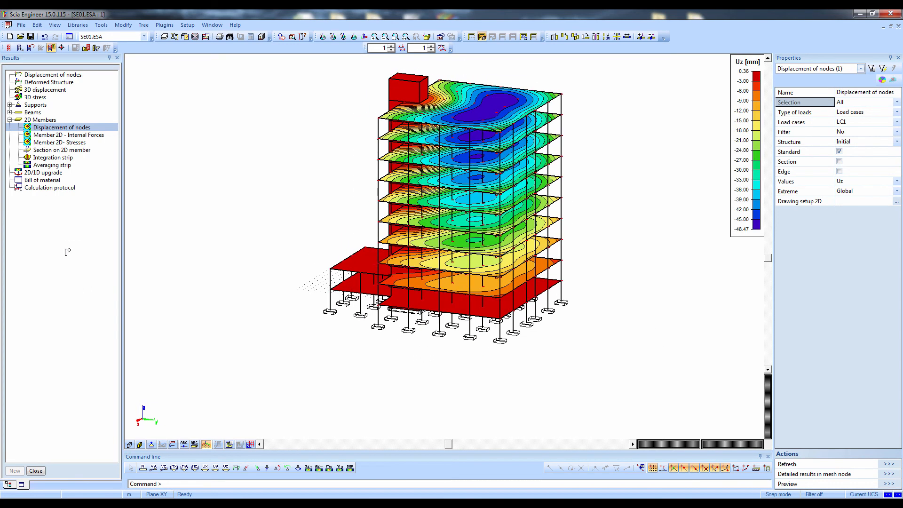
Switch from the results to the concrete service and select the columns and foundation blocks at the base
click(36, 471)
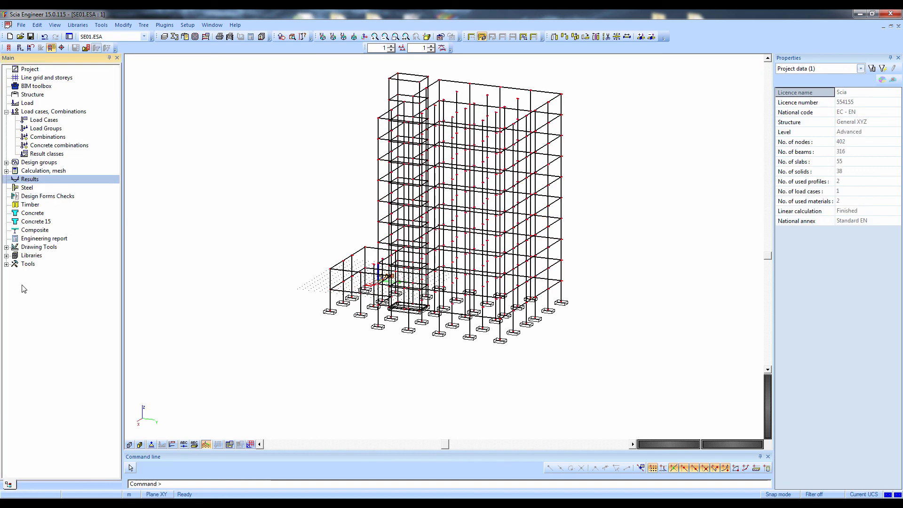
double_click(29, 214)
ctrl+right_drag(274, 329, 276, 317)
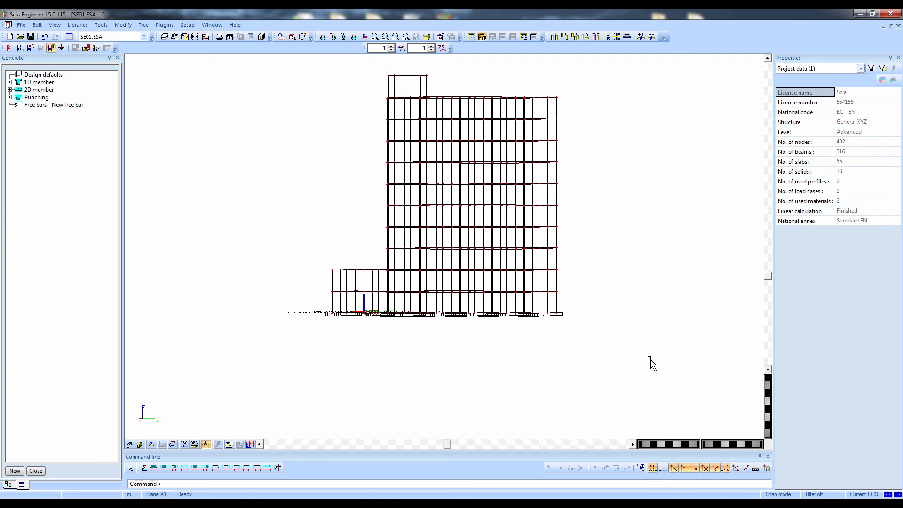
drag(648, 360, 292, 301)
ctrl+right_drag(251, 288, 226, 302)
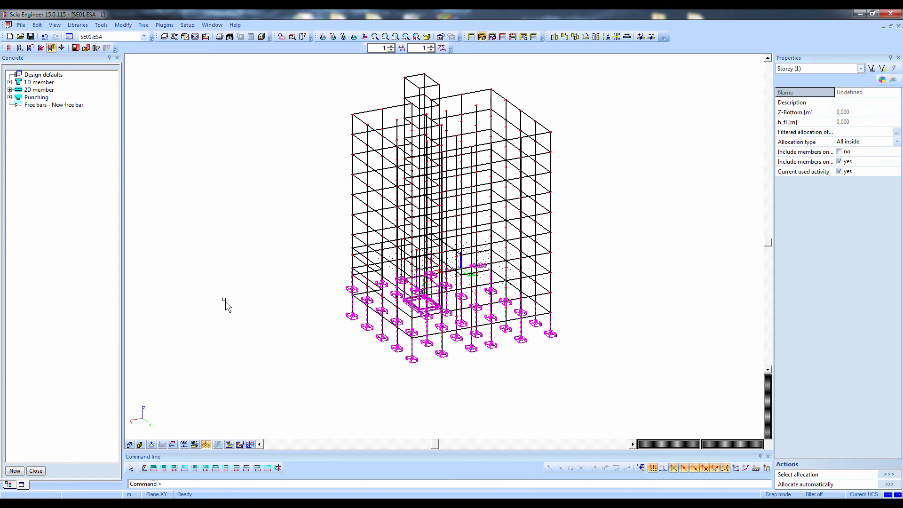
Run the automatic member reinforcement design on the selected base columns for load case LC1
click(9, 82)
click(18, 120)
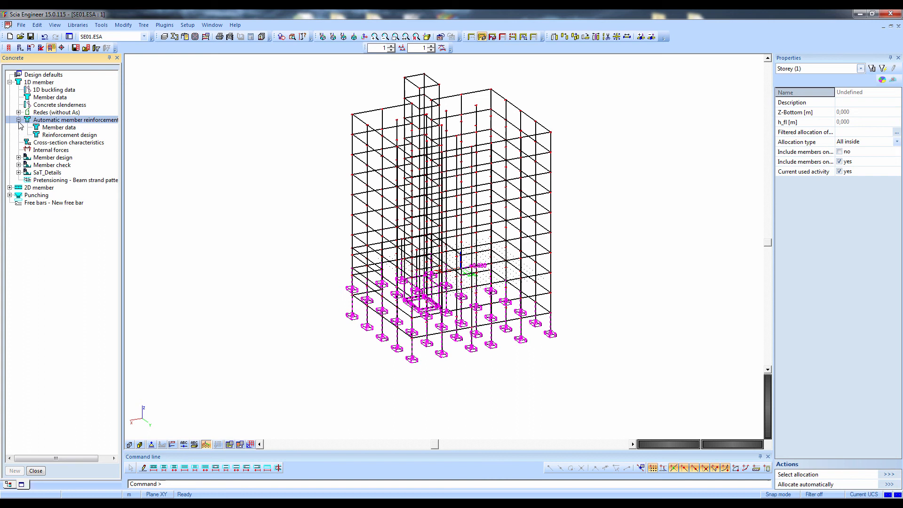
click(45, 136)
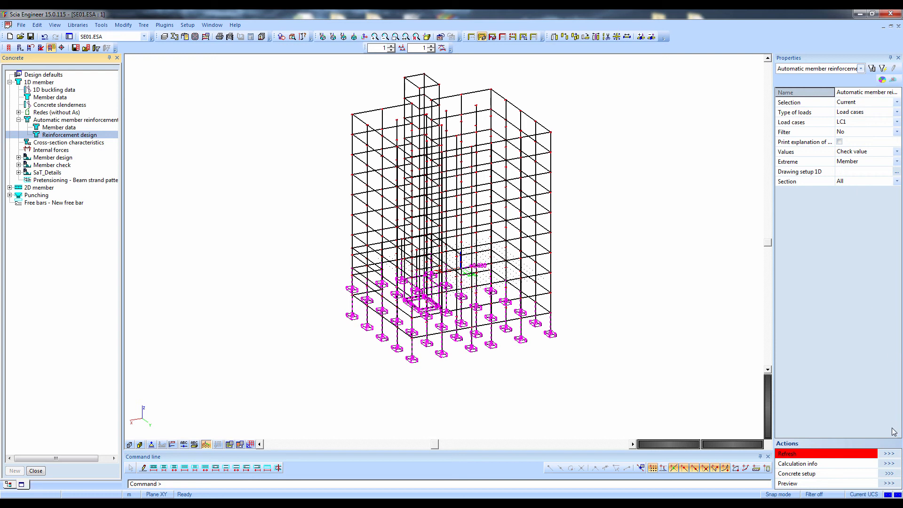
click(885, 454)
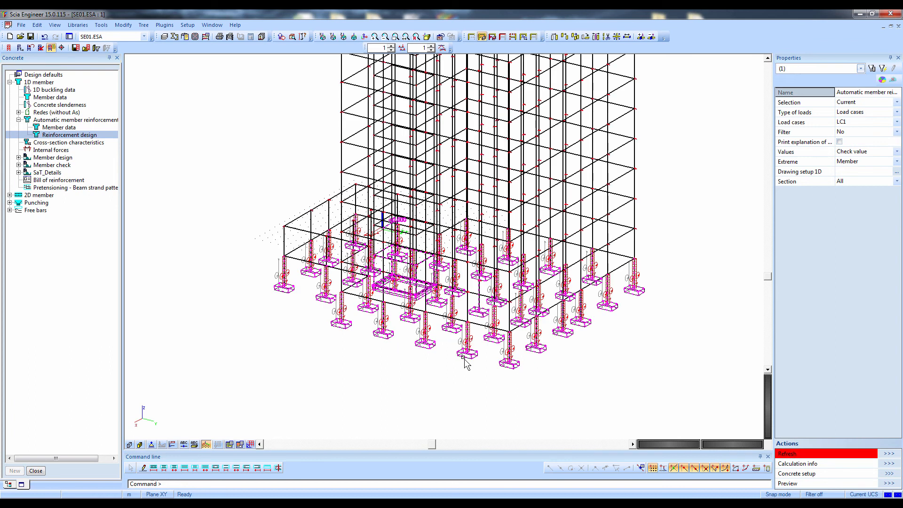
Clear the selection, then show the members as rendered volumes and examine the reinforced base columns from several sides
scroll(471, 365, up, 2)
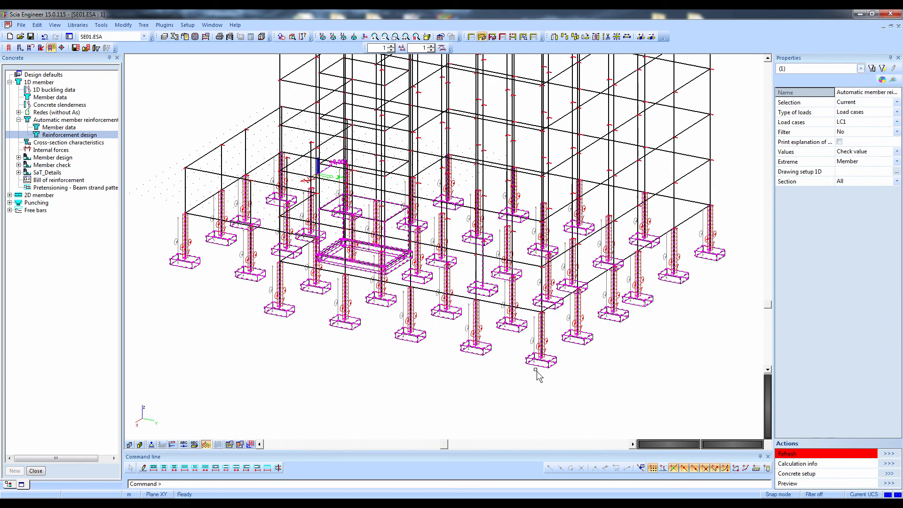
key(Escape)
scroll(562, 318, up, 2)
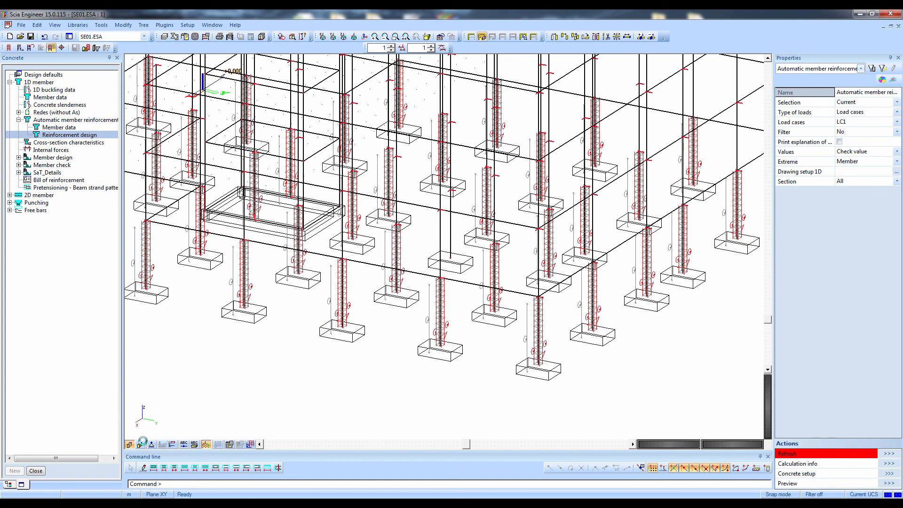
click(141, 443)
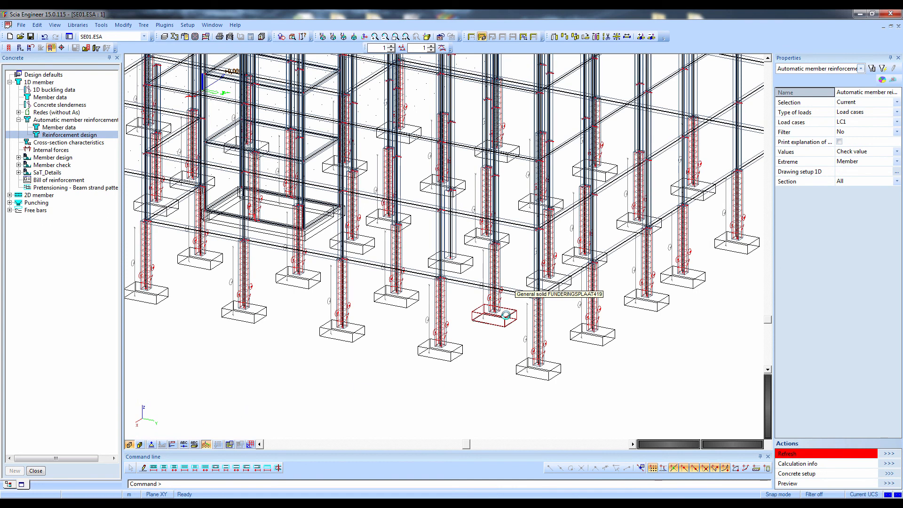
scroll(506, 315, down, 3)
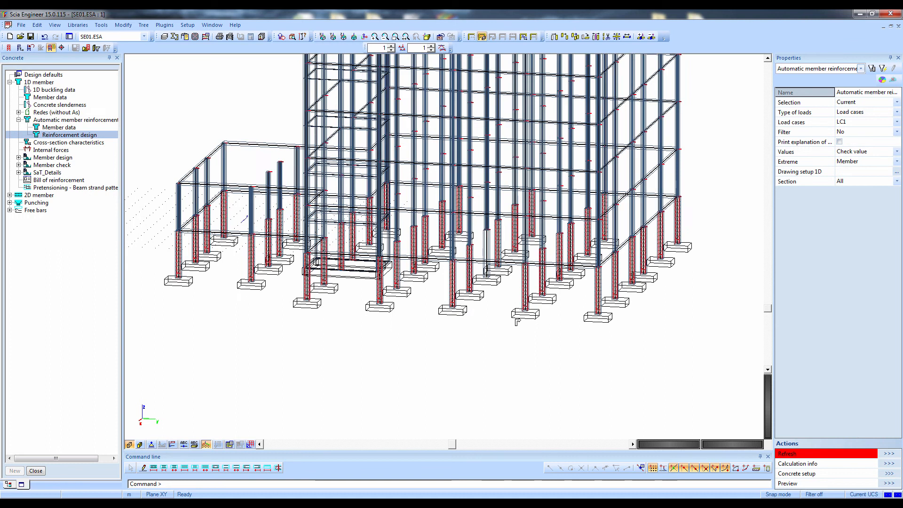
ctrl+right_drag(516, 322, 509, 323)
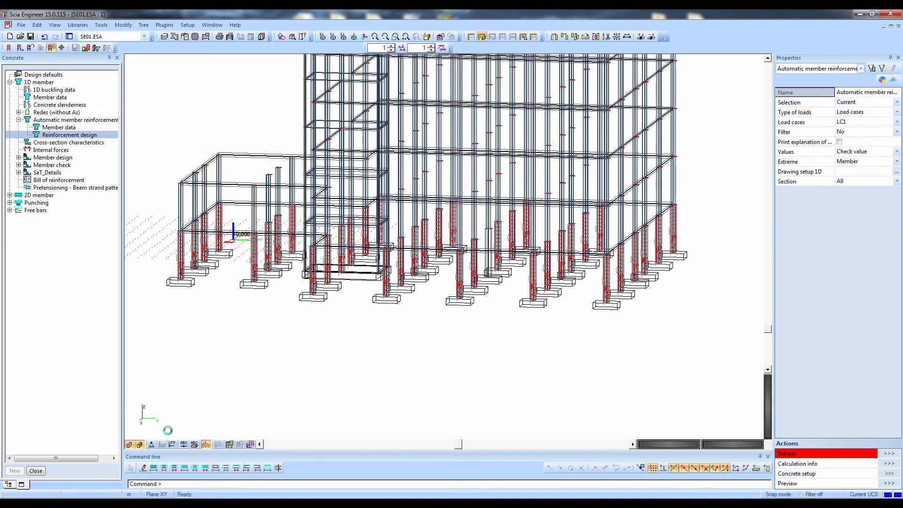
ctrl+right_drag(199, 412, 243, 424)
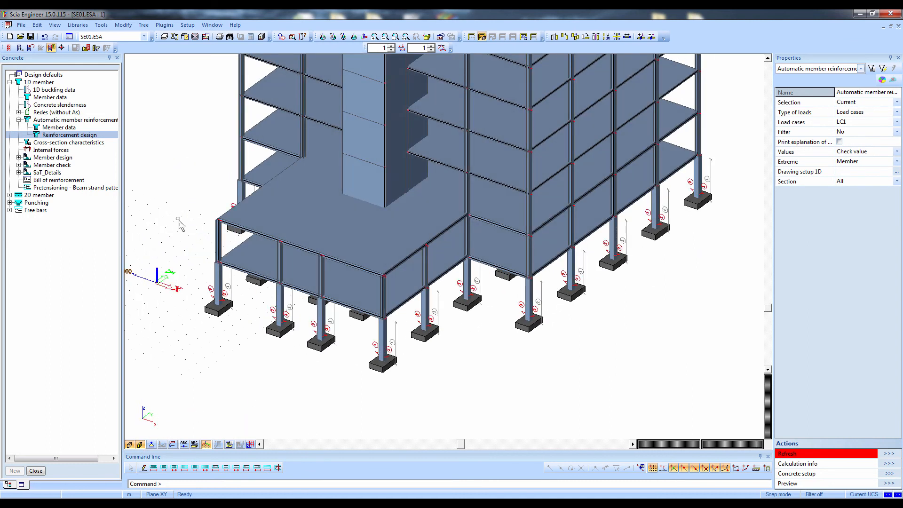
Export the model as an IFC 2x3 file using Coordination View, millimetres and all entity types, then review and close the export report
click(22, 26)
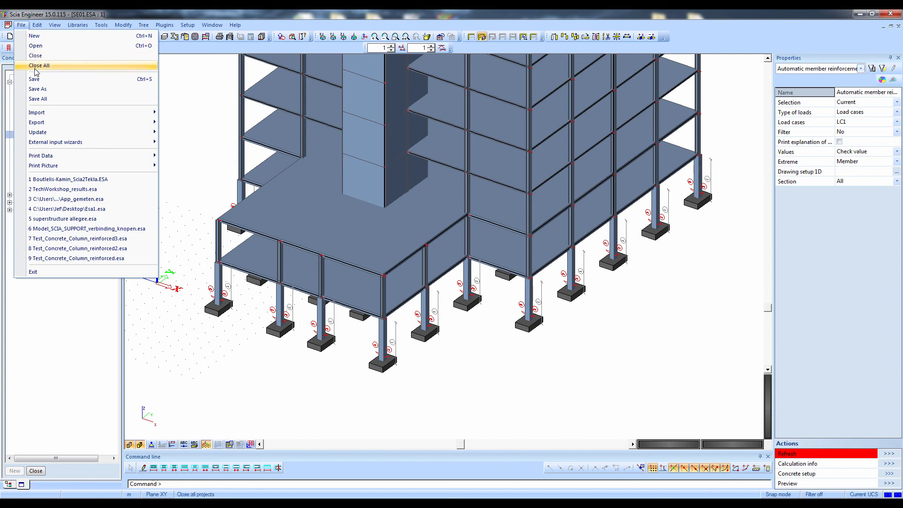
mouse_move(115, 112)
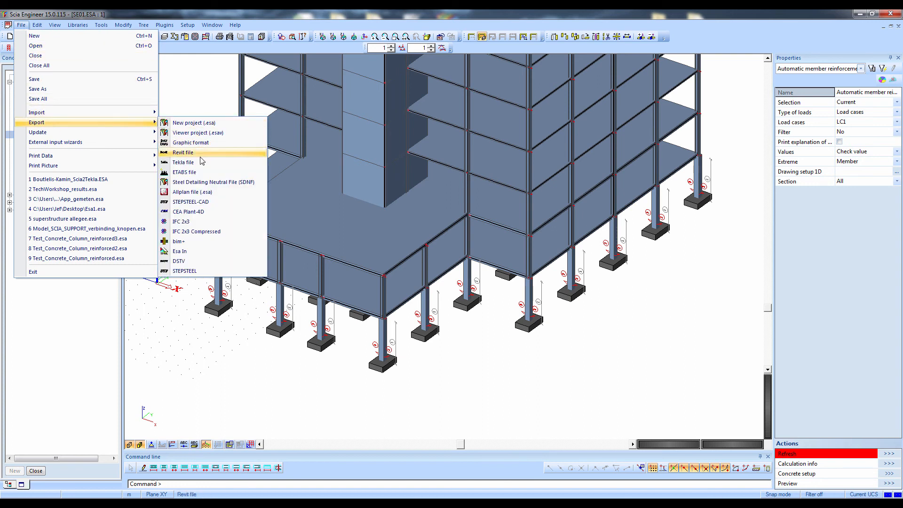
click(191, 224)
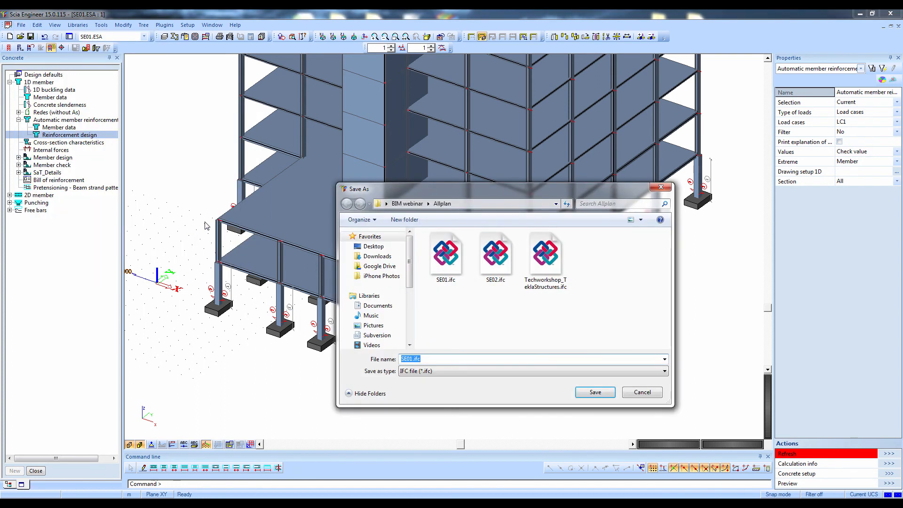
click(409, 359)
click(601, 398)
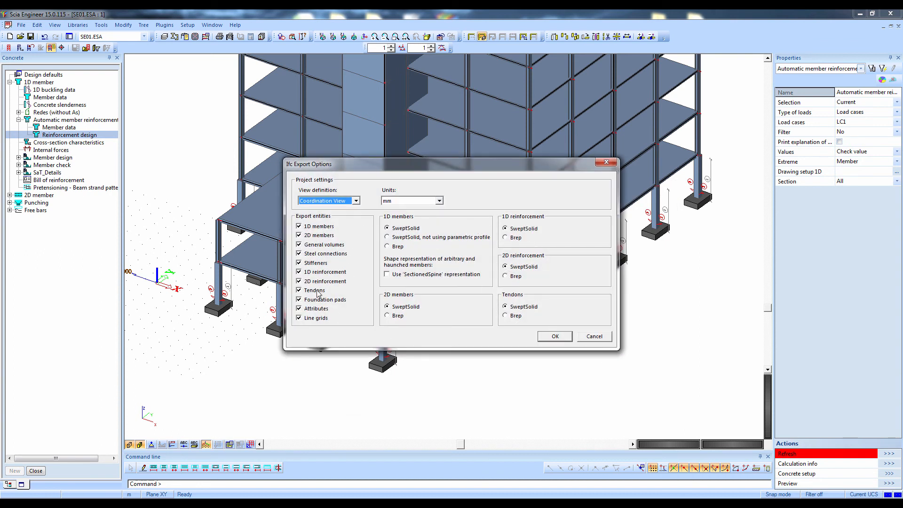
click(556, 336)
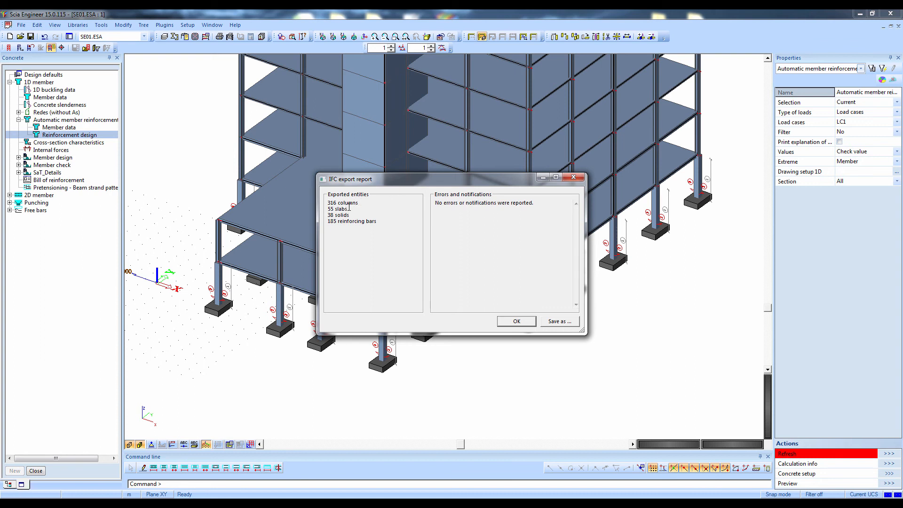
drag(339, 206, 319, 224)
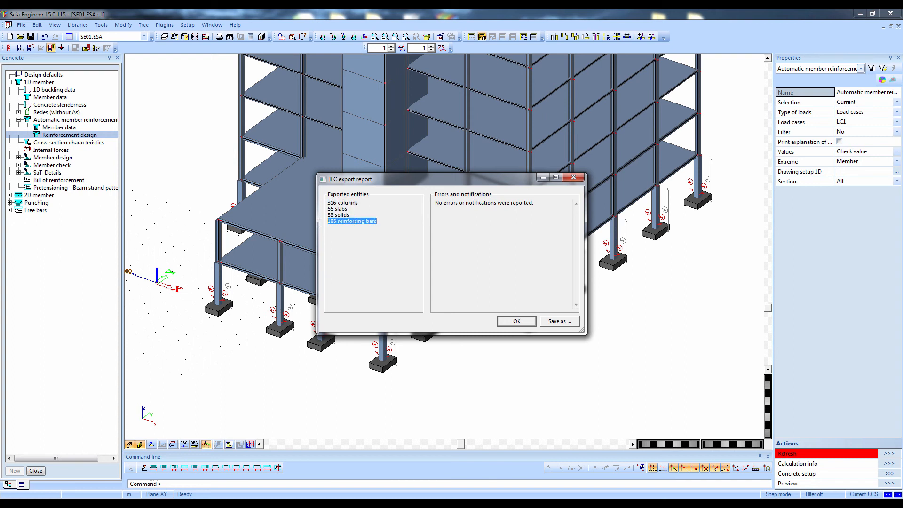
click(514, 323)
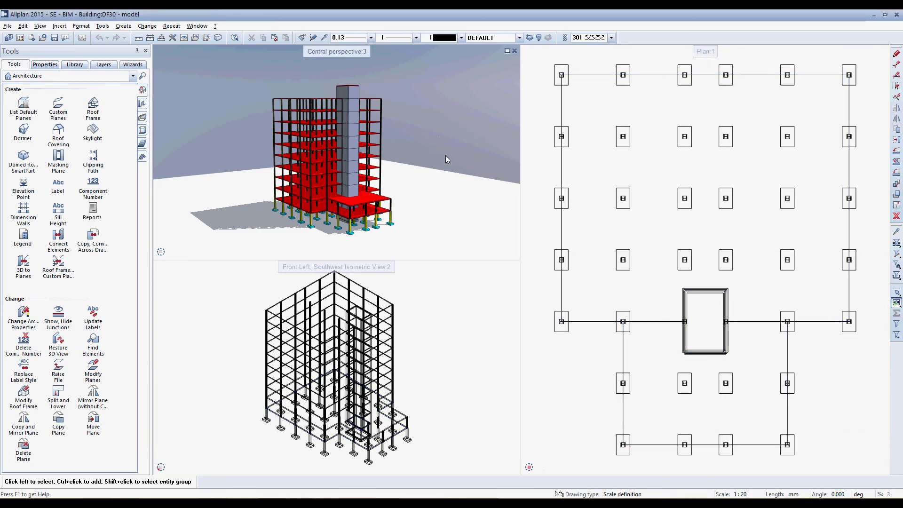
In Allplan, assign drawing file 40 to the Building structural level and name it rebar
key(F2)
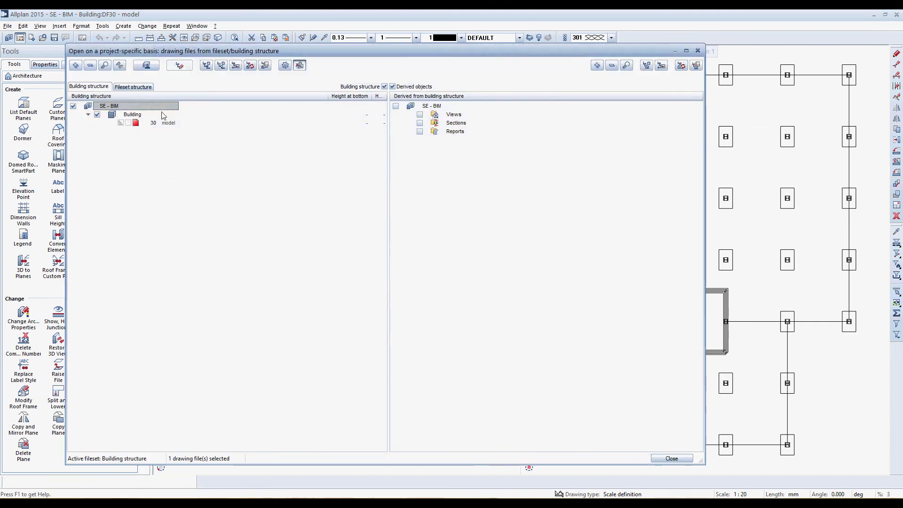
right_click(138, 116)
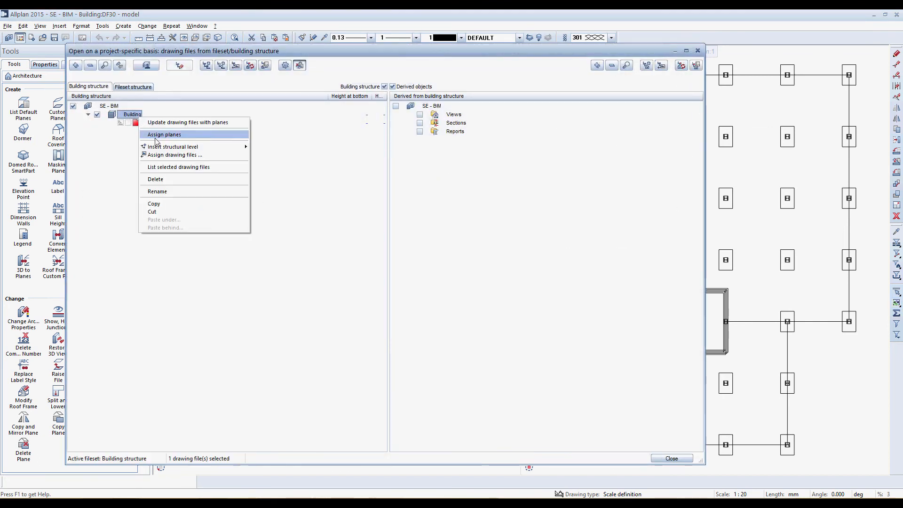
click(172, 155)
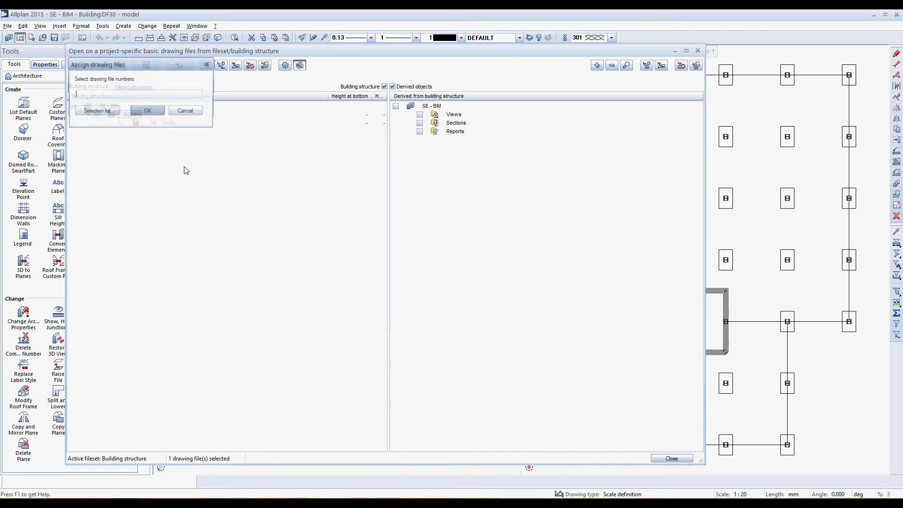
text(40)
key(Return)
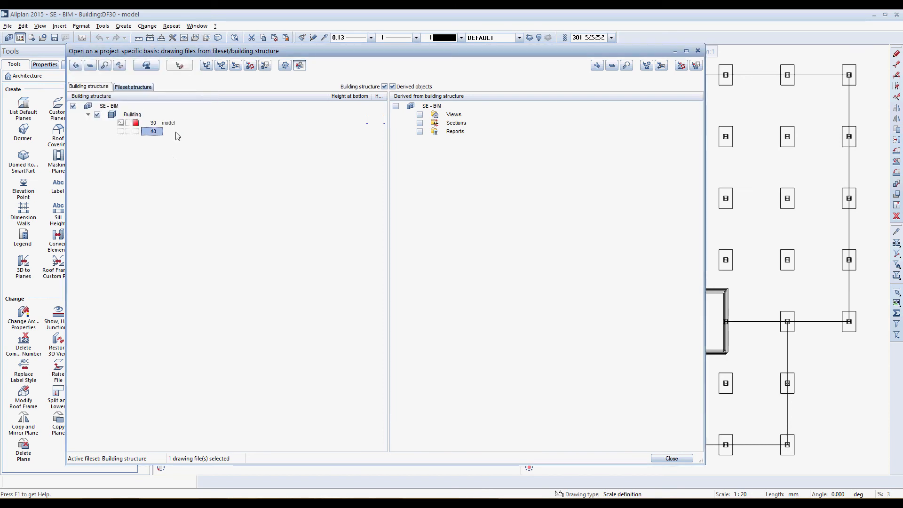
text(re)
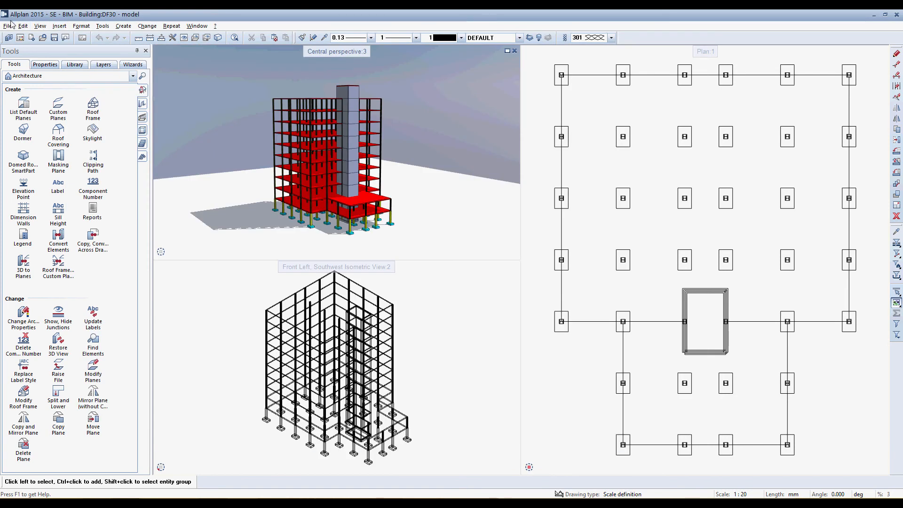
Set up an IFC import of SE02.ifc using the rebar exchange favorite, which transfers only reinforcement
click(8, 26)
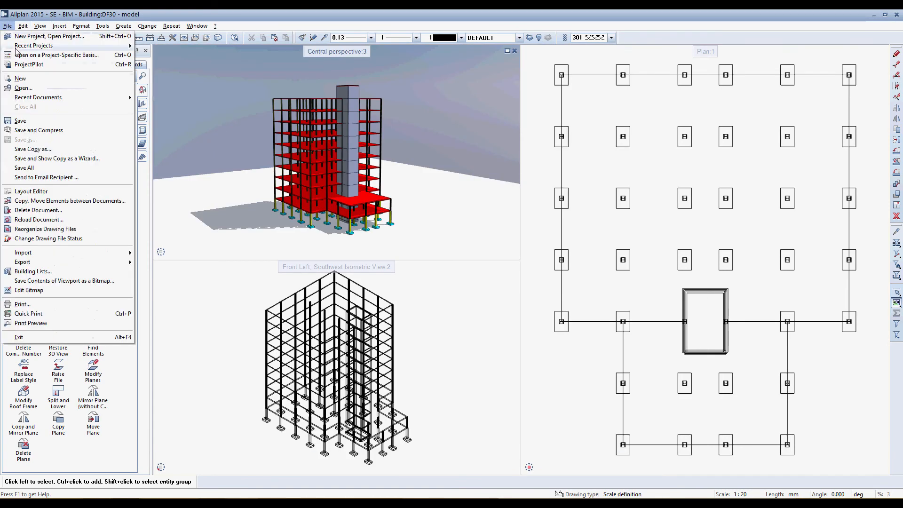
mouse_move(71, 252)
click(160, 296)
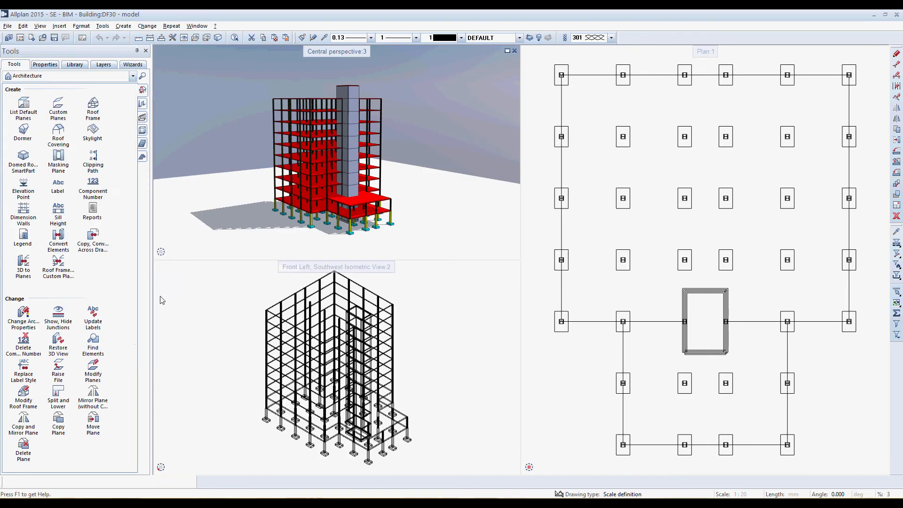
click(345, 163)
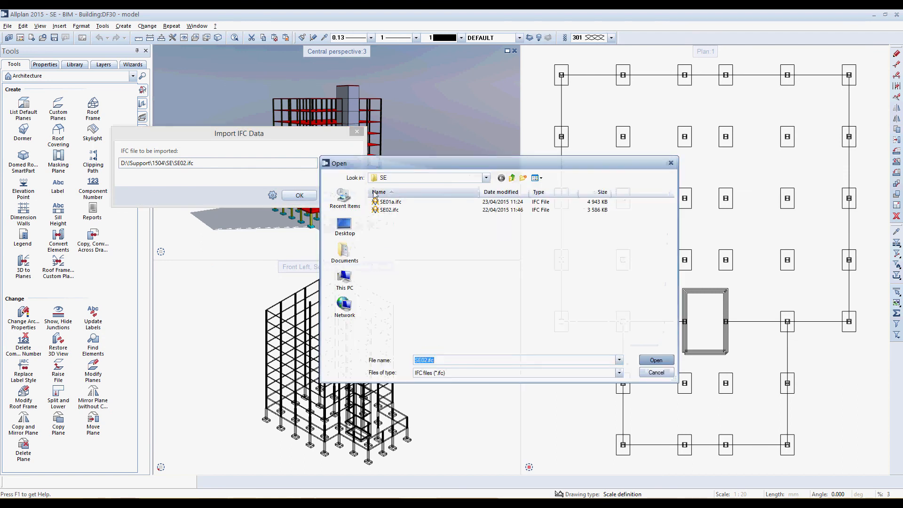
double_click(389, 211)
click(272, 196)
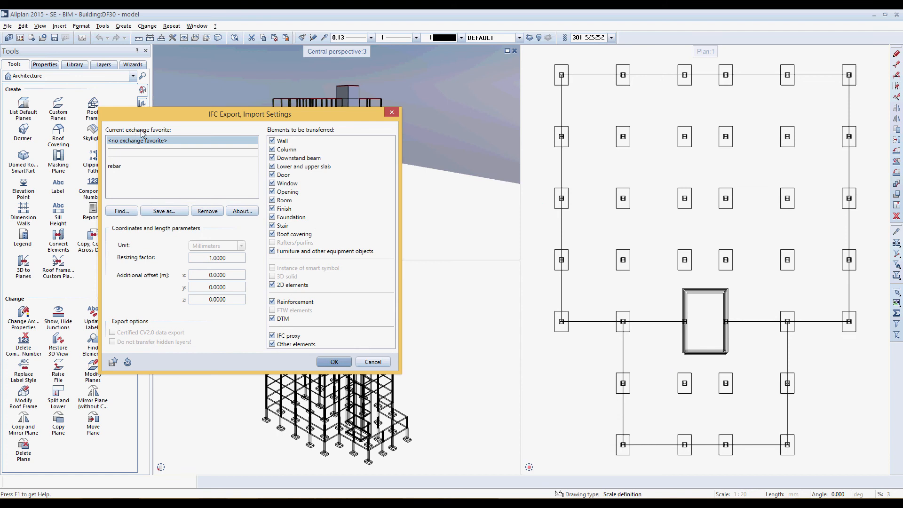
click(116, 167)
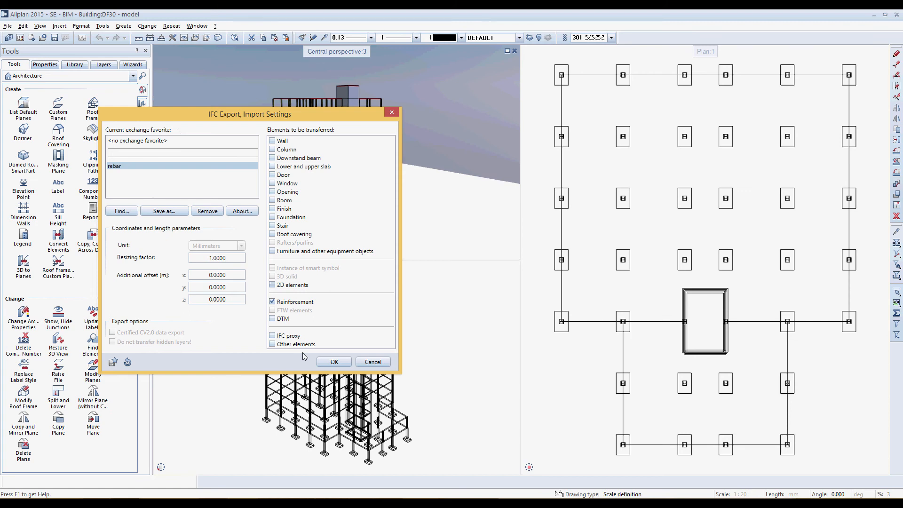
click(334, 362)
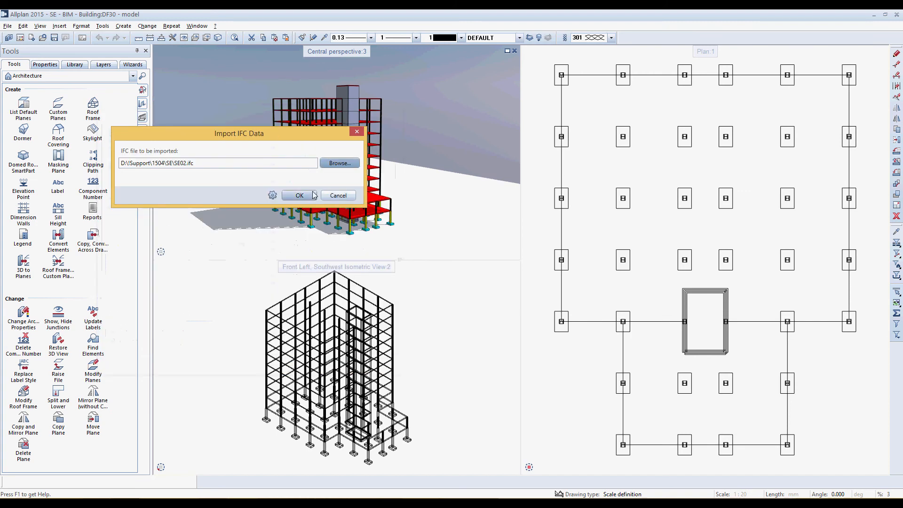
Run the IFC import with drawing file 40 (rebar) as the target
click(311, 196)
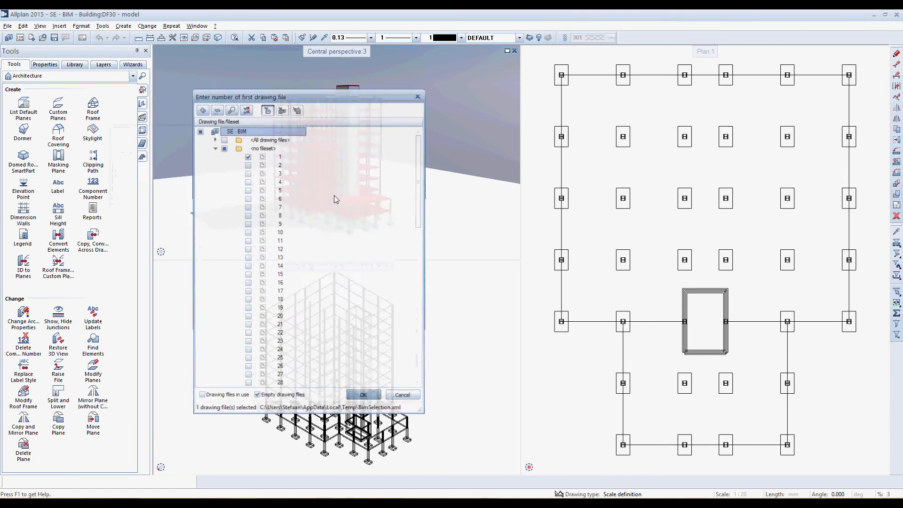
scroll(292, 324, down, 7)
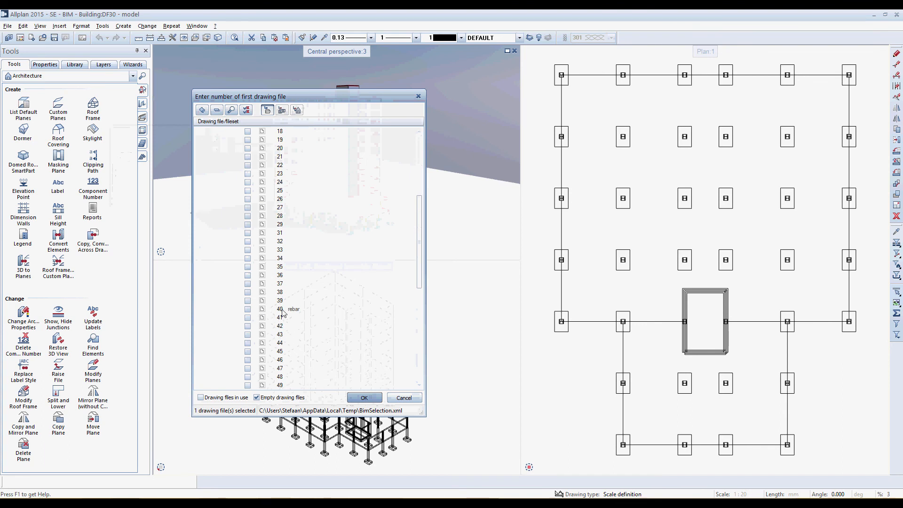
click(284, 311)
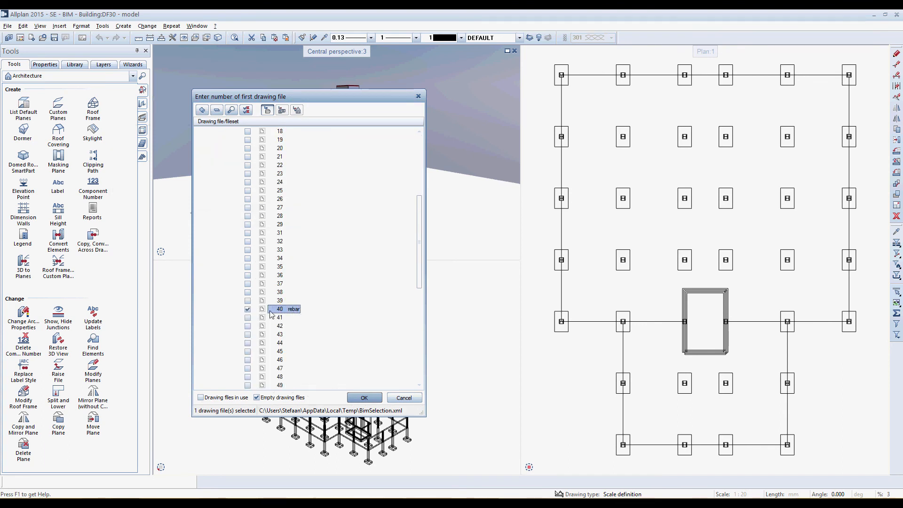
click(364, 397)
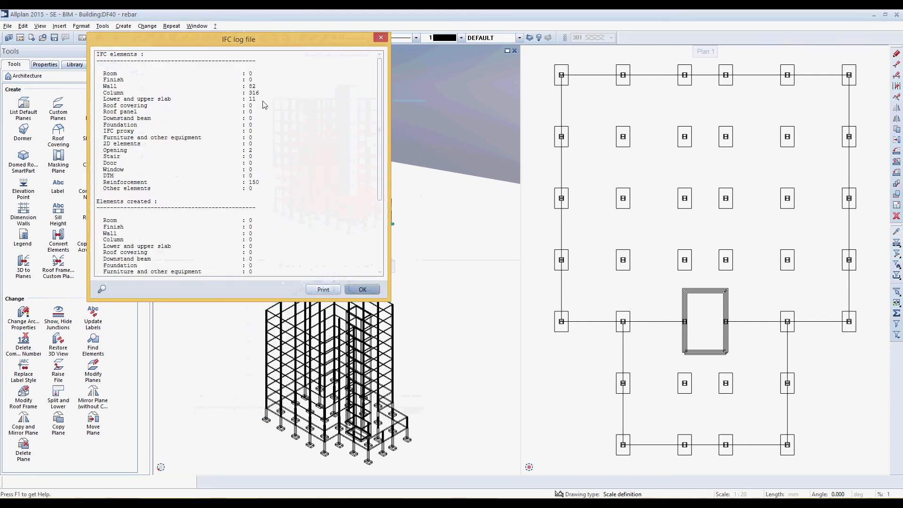
Review the column, slab and reinforcement entries in the IFC log, then close it and examine the imported column cages in perspective
drag(263, 102, 130, 96)
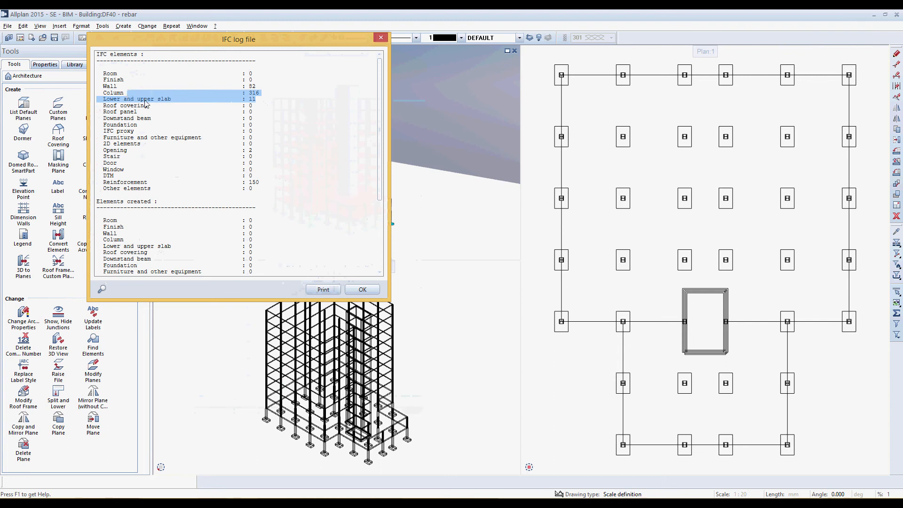
drag(259, 183, 102, 185)
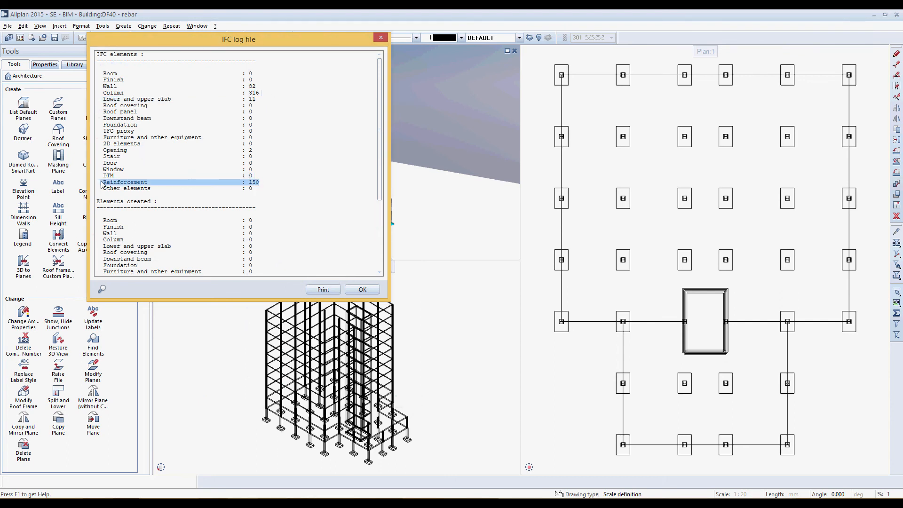
scroll(270, 197, down, 6)
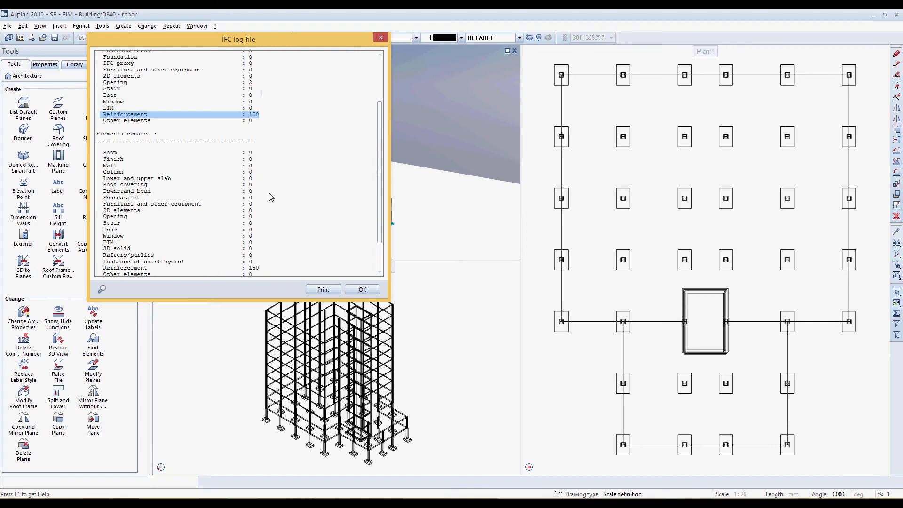
drag(259, 228, 102, 229)
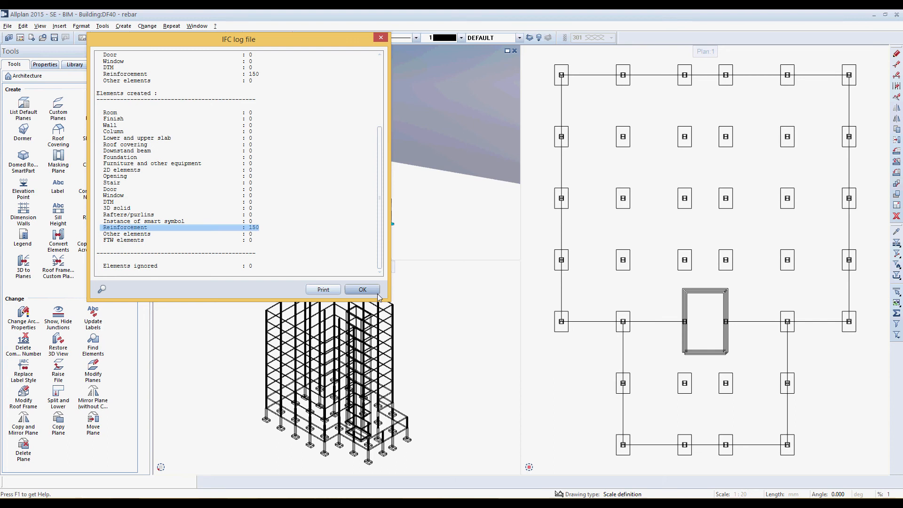
click(362, 290)
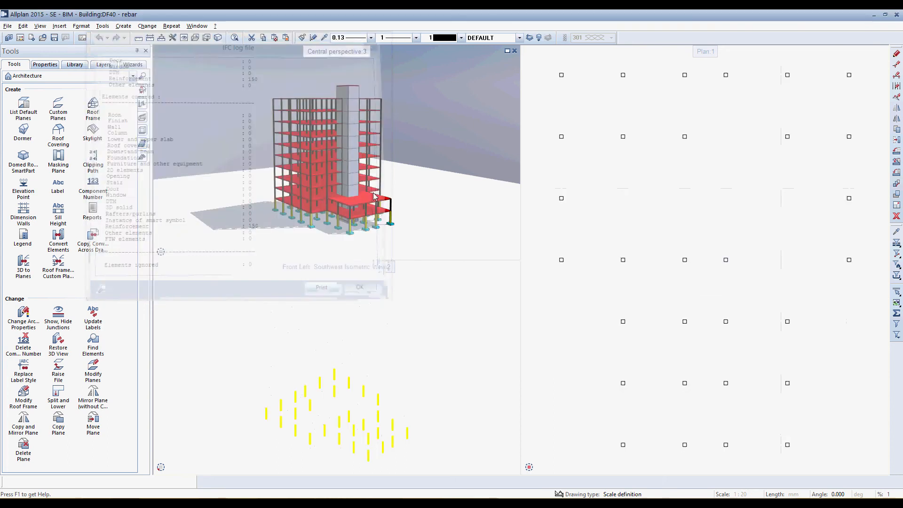
scroll(351, 162, up, 3)
ctrl+drag(350, 162, 360, 159)
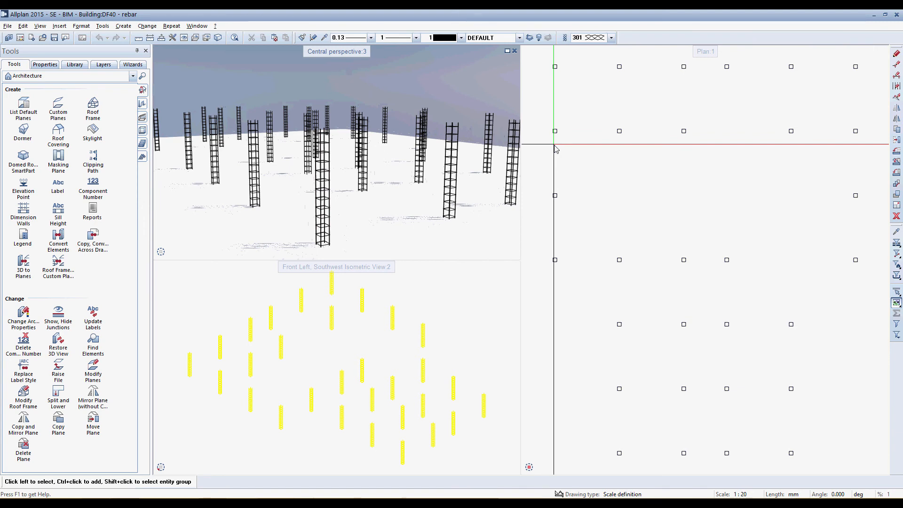
Open drawing file 30 (model) in the background together with drawing file 40 (rebar) as the current file
click(20, 37)
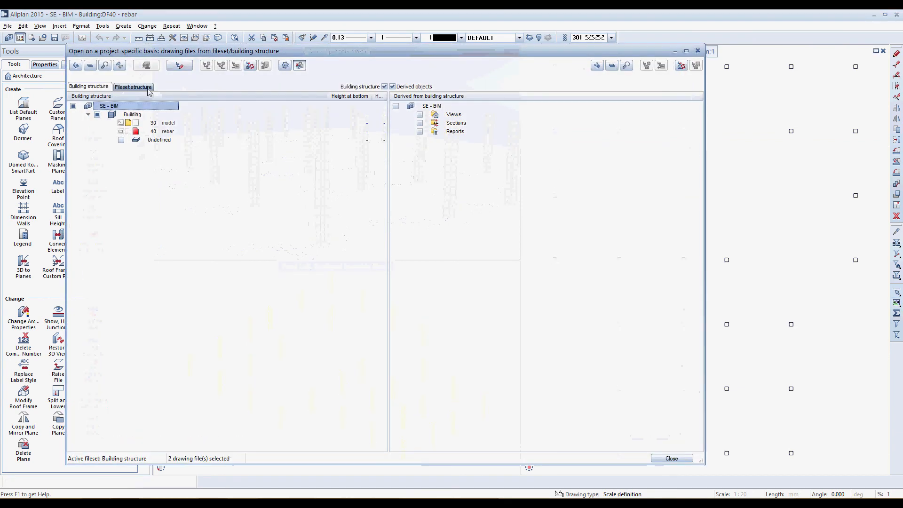
click(136, 87)
click(104, 87)
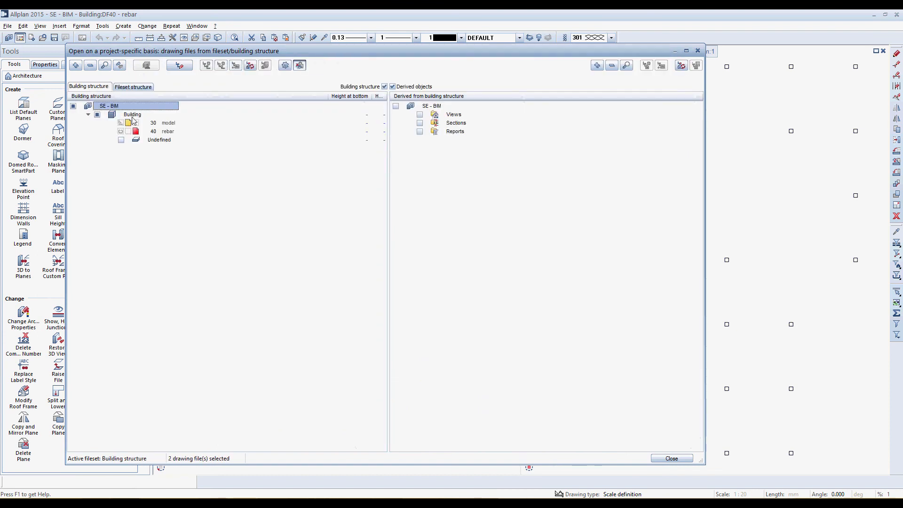
click(177, 69)
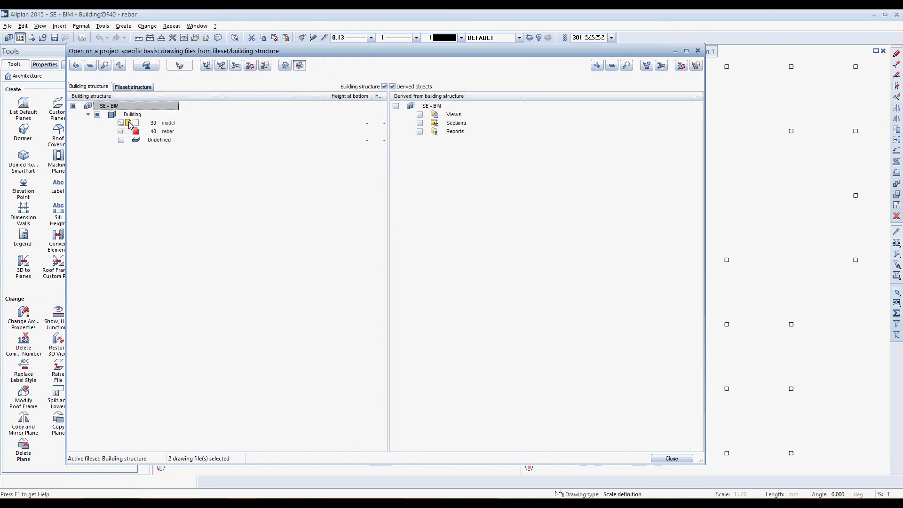
click(131, 124)
click(136, 133)
click(136, 133)
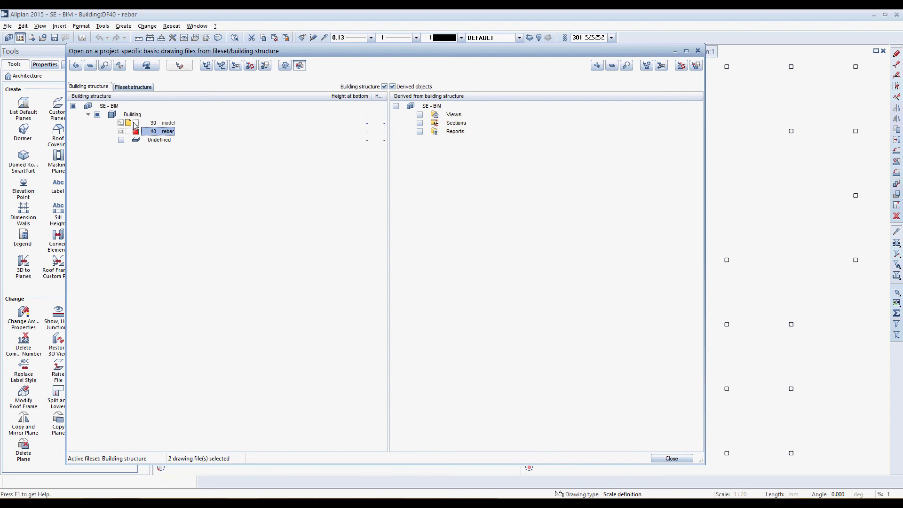
click(672, 458)
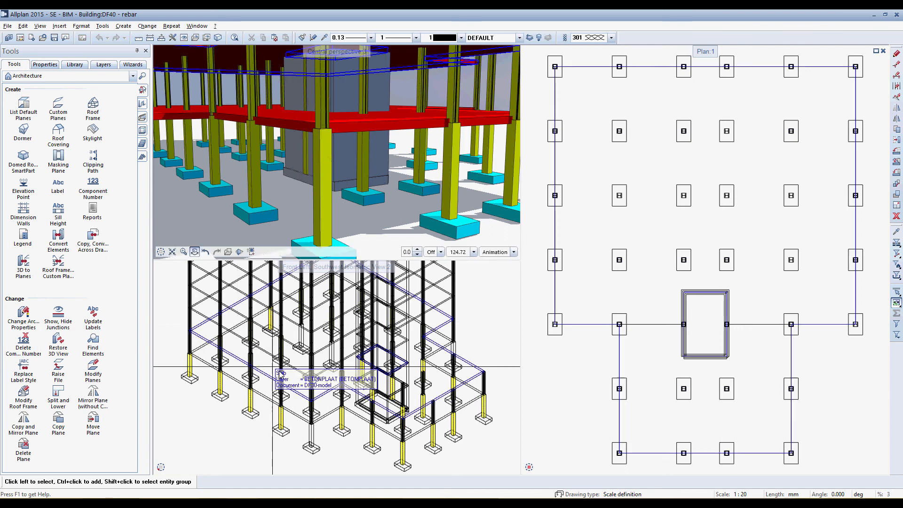
Apply the transparent surface col00_trans075.surf to the lowest-storey columns using the Column component filter, and inspect the cages inside them
click(175, 458)
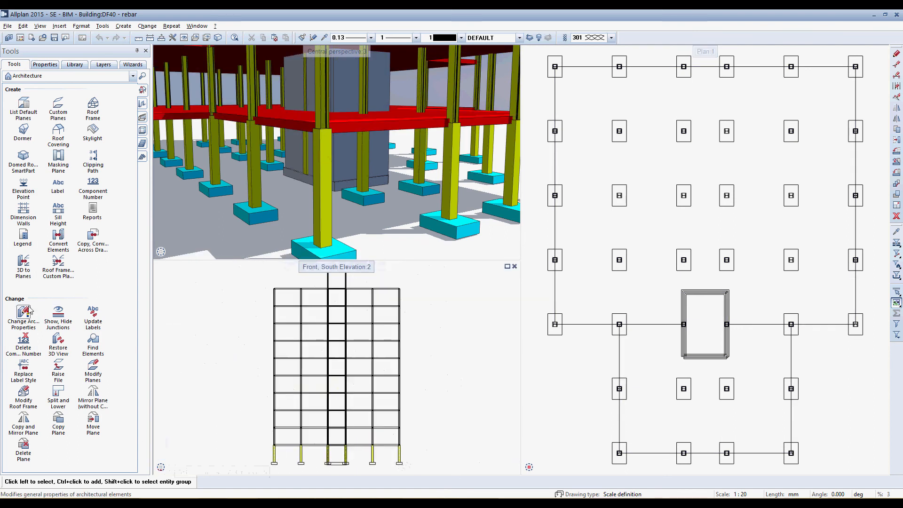
click(23, 312)
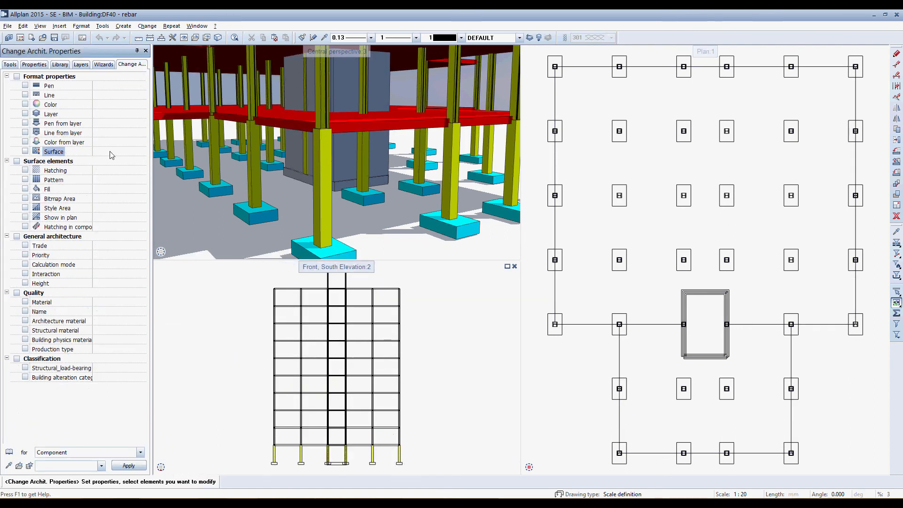
click(110, 151)
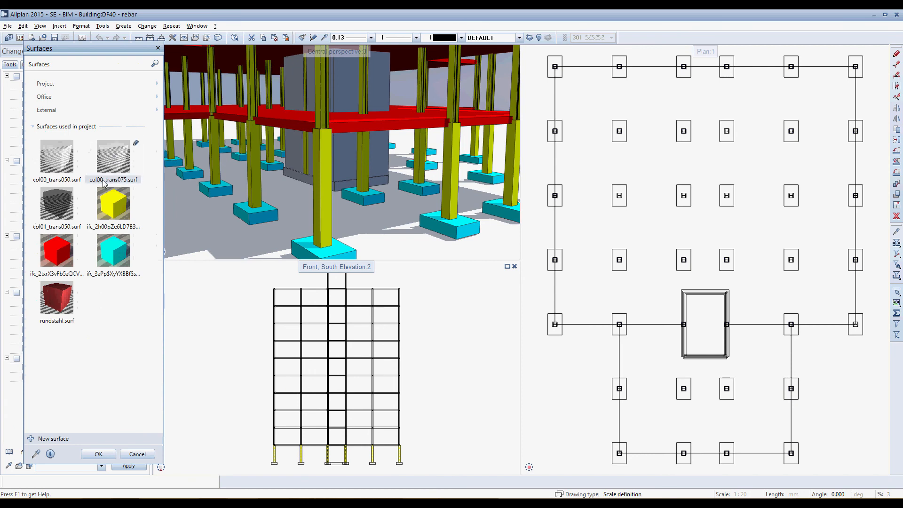
double_click(113, 158)
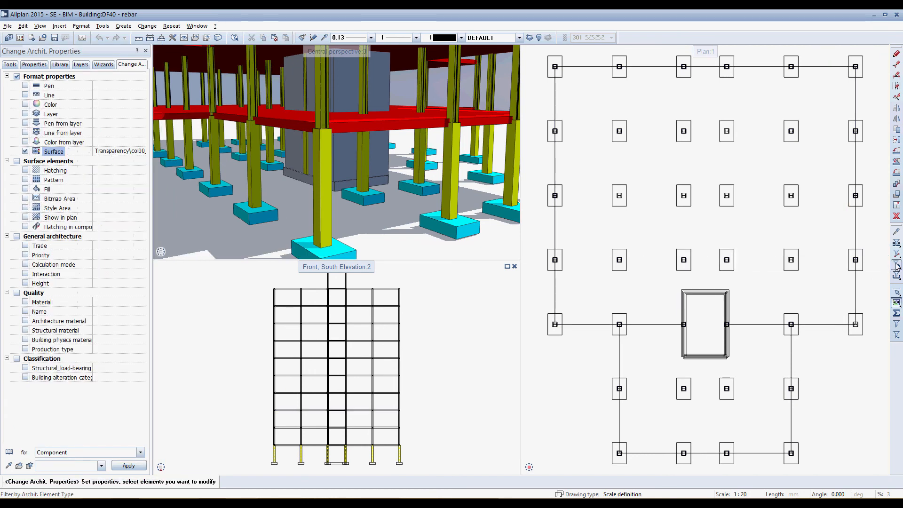
click(376, 171)
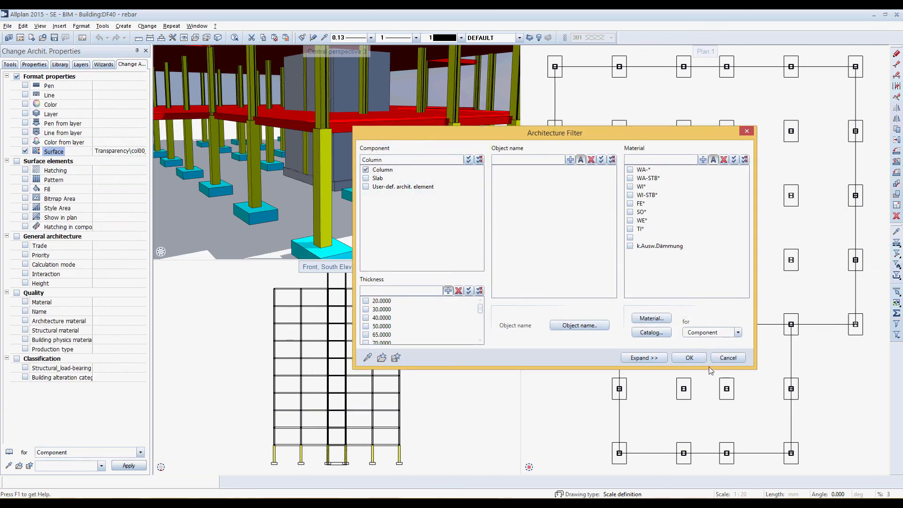
click(695, 359)
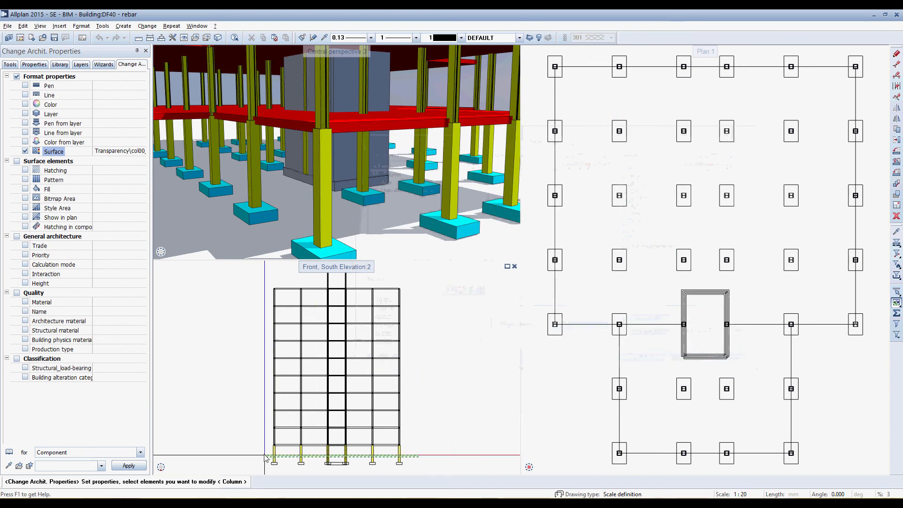
drag(265, 457, 259, 454)
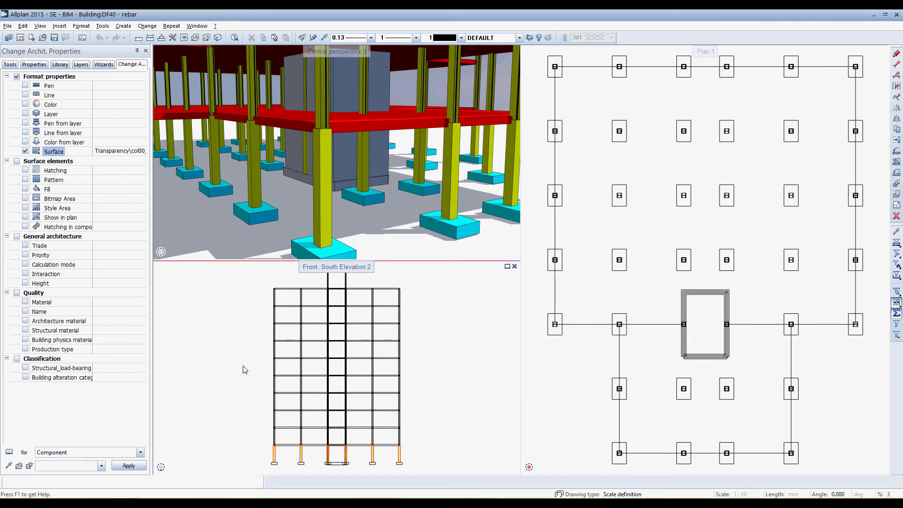
double_click(335, 52)
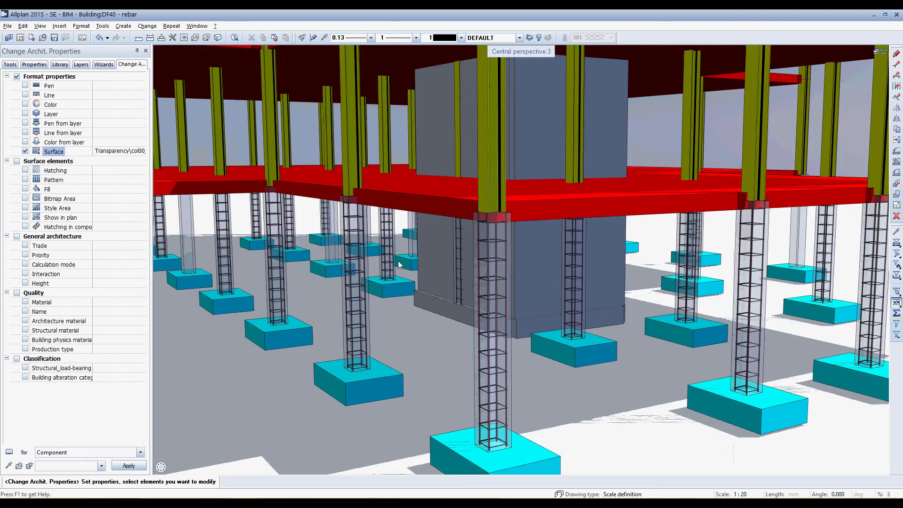
key(Escape)
scroll(514, 233, up, 2)
middle_drag(492, 289, 536, 272)
scroll(535, 272, down, 5)
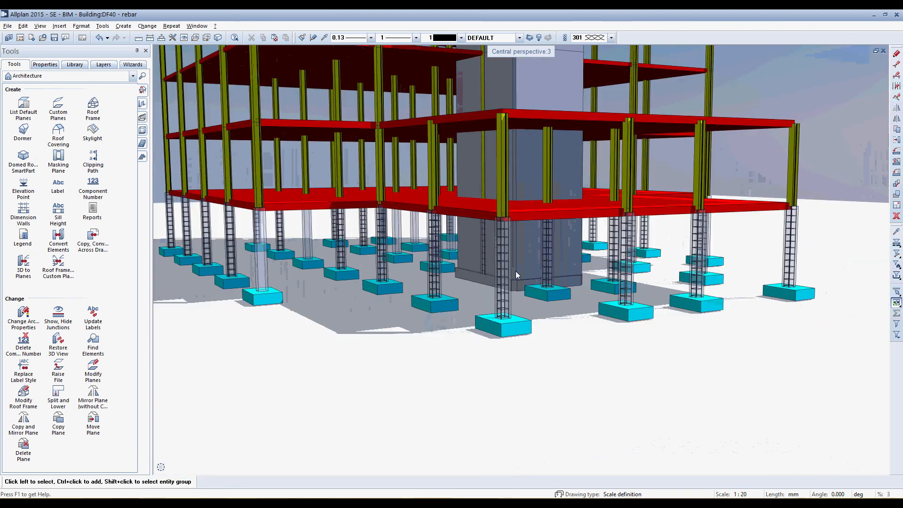
Arrange the workspace as 2 + 1 Animation Window and show the wireframe view as a close-up southwest isometric of the corner columns
double_click(514, 53)
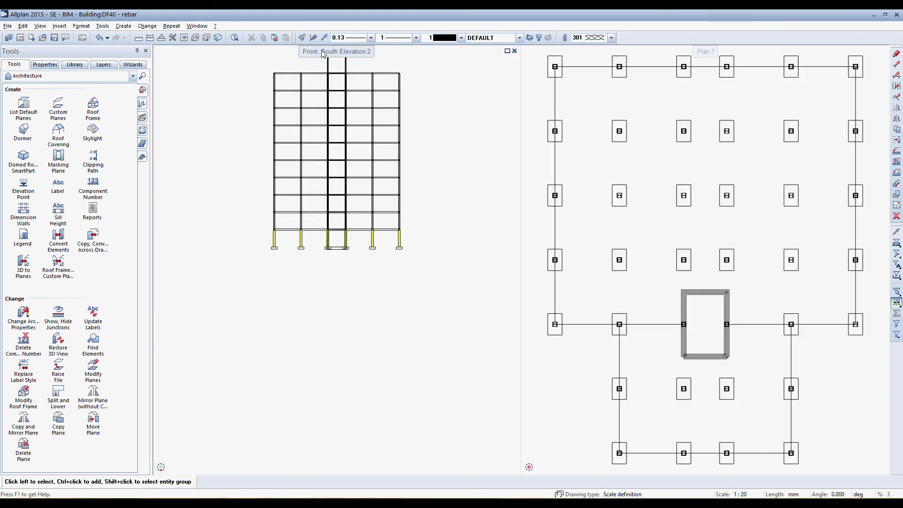
double_click(323, 52)
click(198, 28)
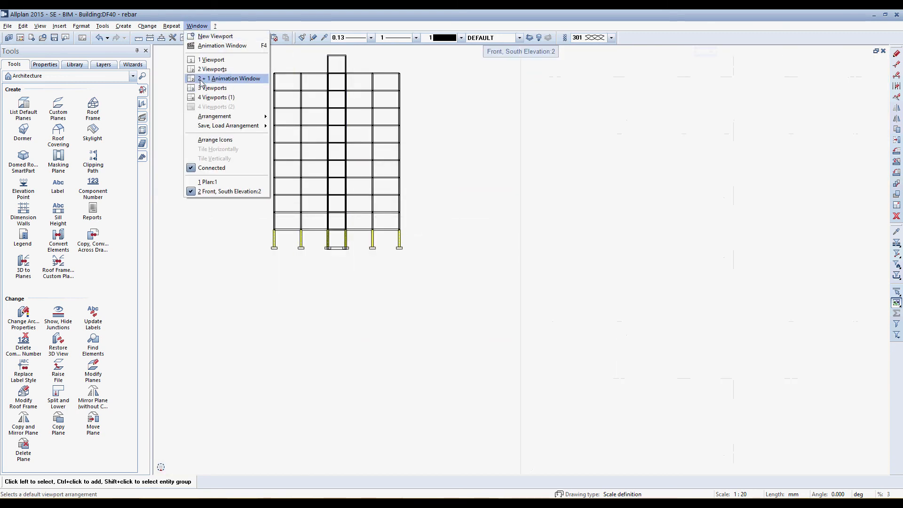
click(201, 79)
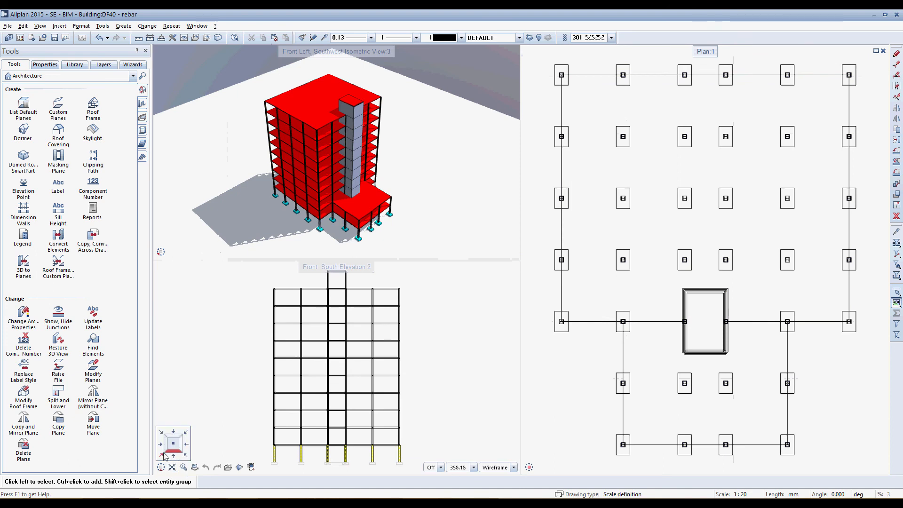
click(165, 455)
scroll(342, 390, up, 5)
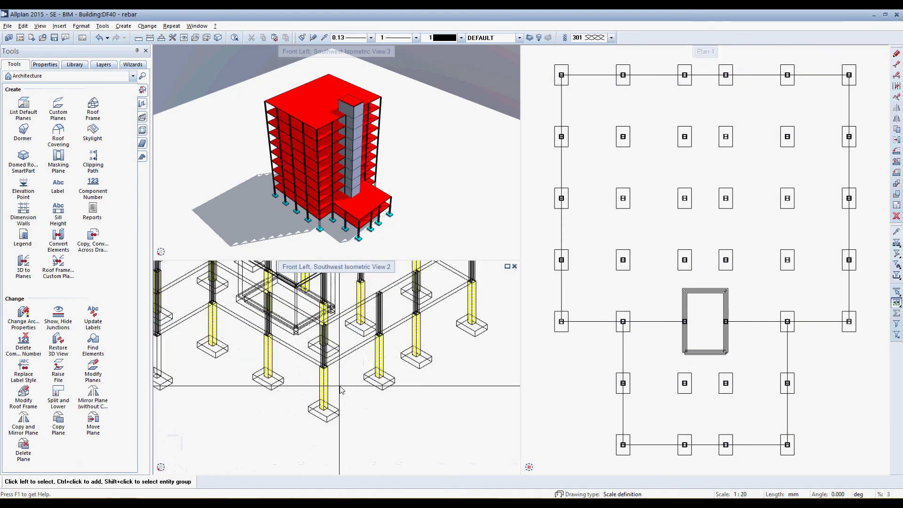
scroll(339, 387, up, 3)
Create an isometric associative view of the corner column with its footing using the Free direction option, placed below the plan
middle_drag(653, 419, 677, 315)
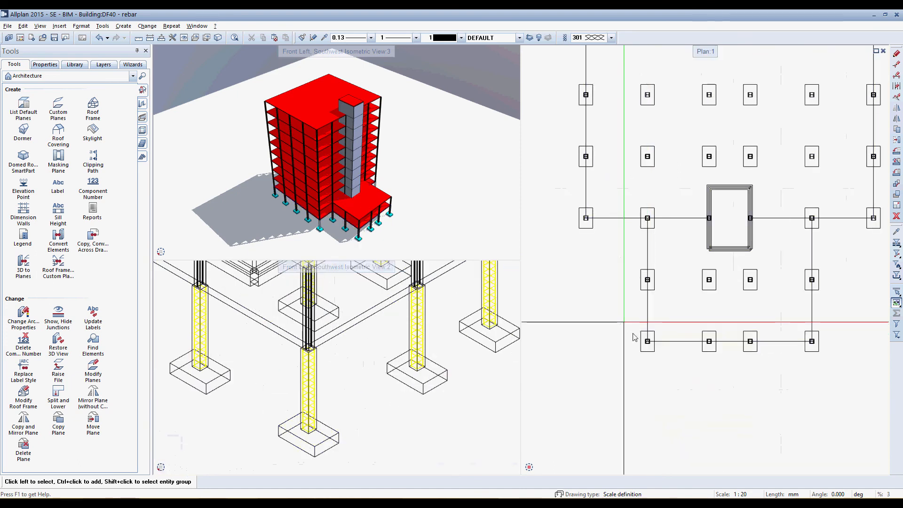
click(646, 341)
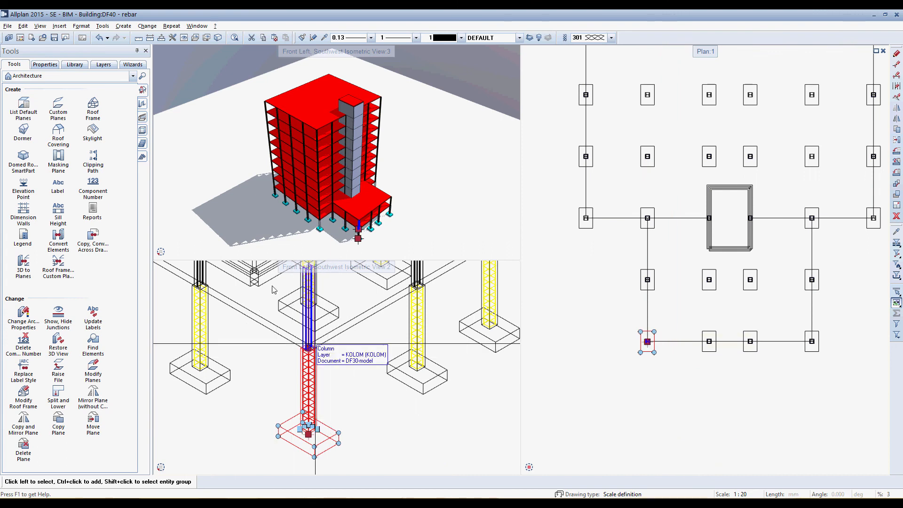
key(Escape)
click(133, 76)
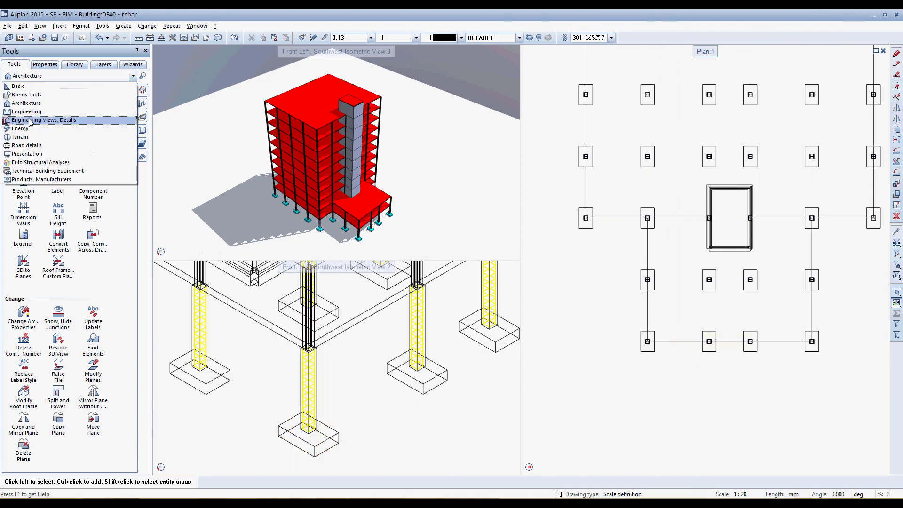
click(29, 121)
click(23, 107)
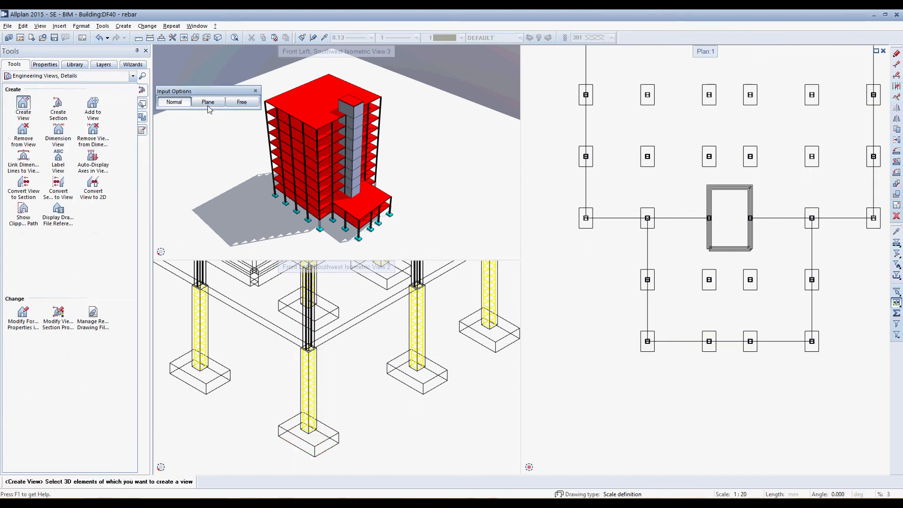
click(242, 103)
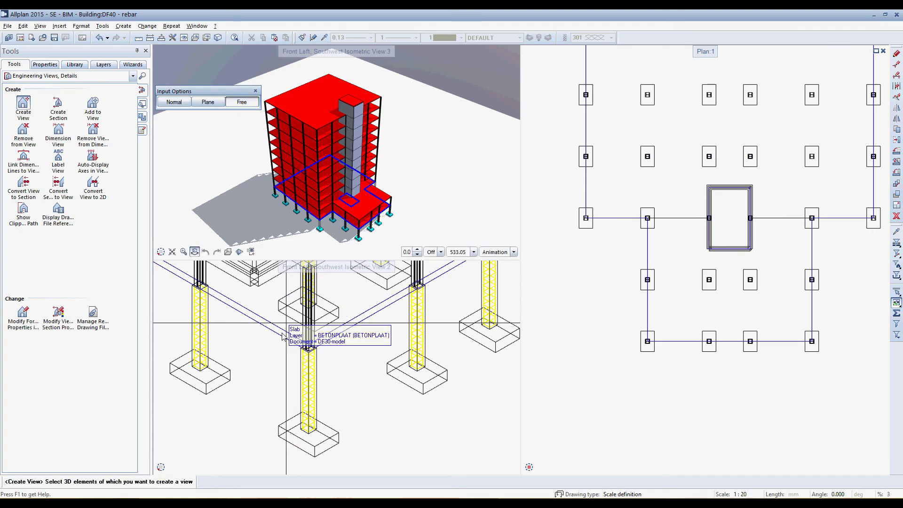
drag(256, 336, 362, 454)
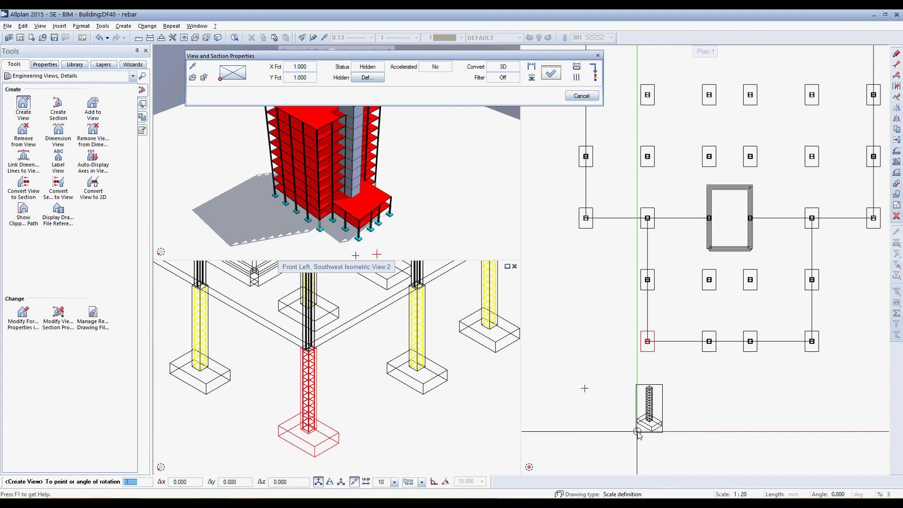
click(638, 432)
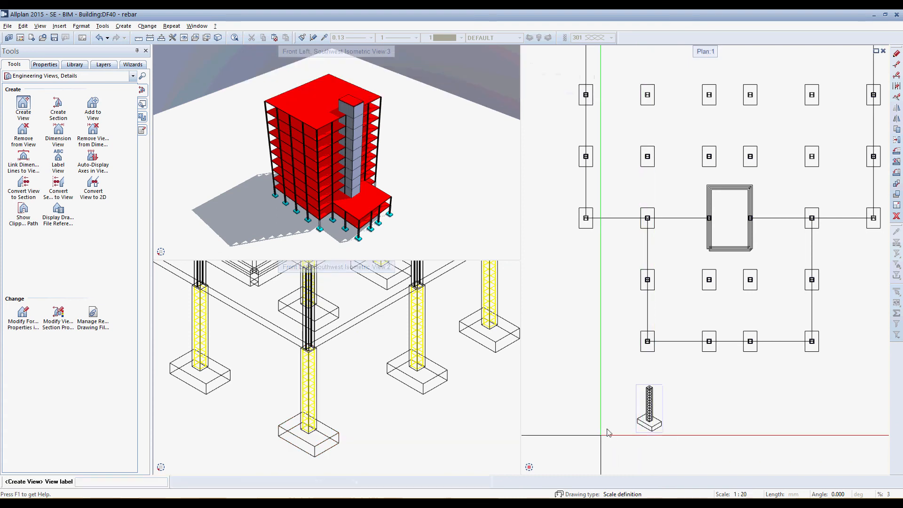
scroll(678, 431, up, 2)
scroll(678, 430, up, 4)
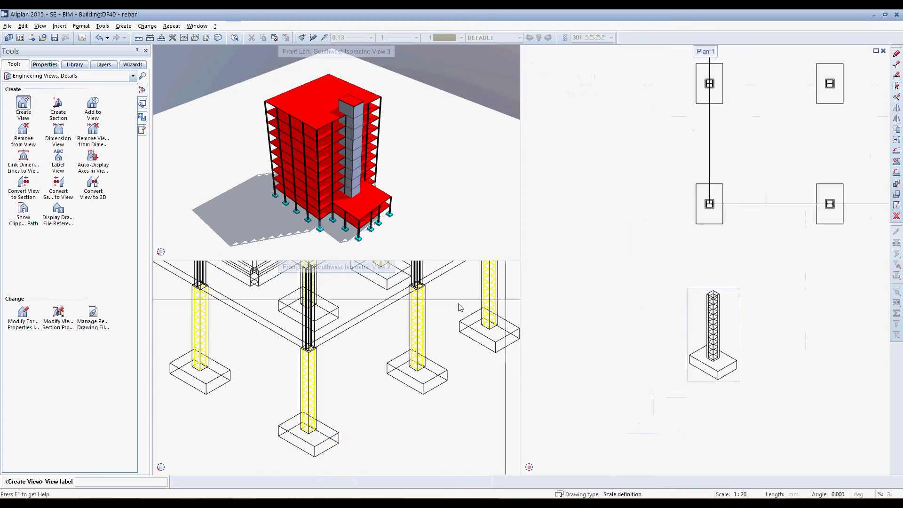
Create a side elevation view of the same column and footing and place it beside the isometric view
click(24, 104)
drag(249, 338, 359, 455)
click(680, 286)
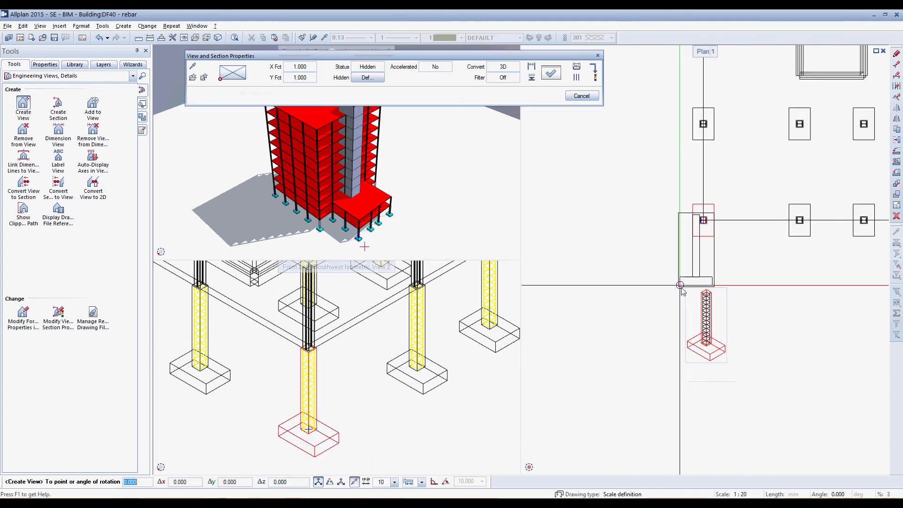
scroll(681, 287, down, 1)
scroll(596, 339, up, 2)
click(563, 347)
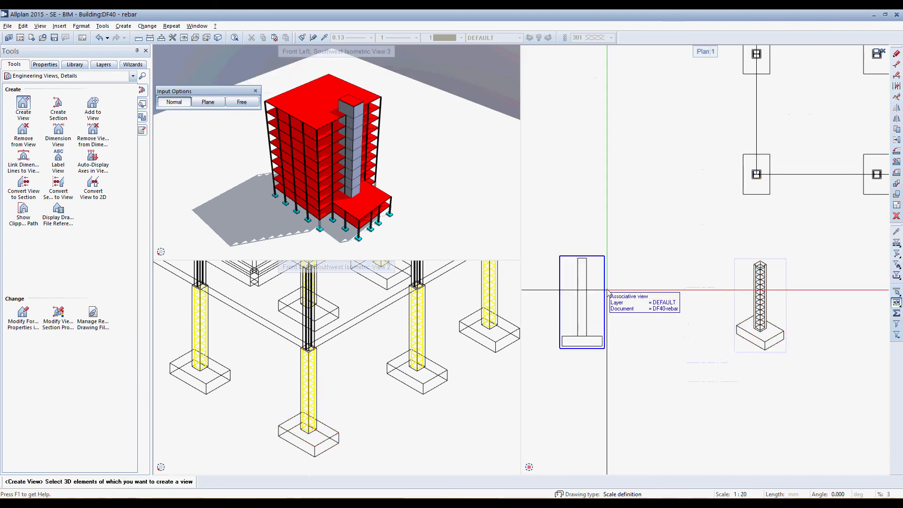
Create a perpendicular elevation from the placed side elevation and position it between that view and the isometric view
click(609, 293)
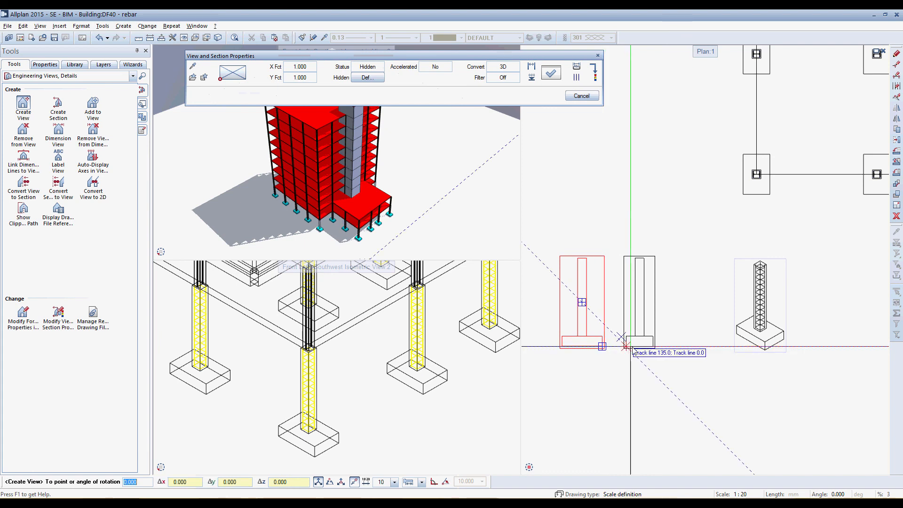
click(636, 349)
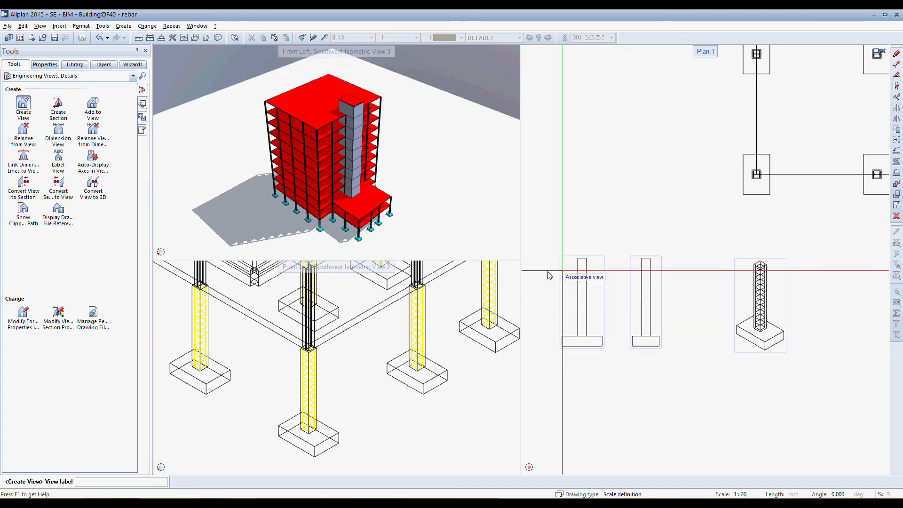
key(Escape)
Close the wireframe isometric viewport, narrow the perspective viewport around the corner column's cage, and end view creation
click(515, 267)
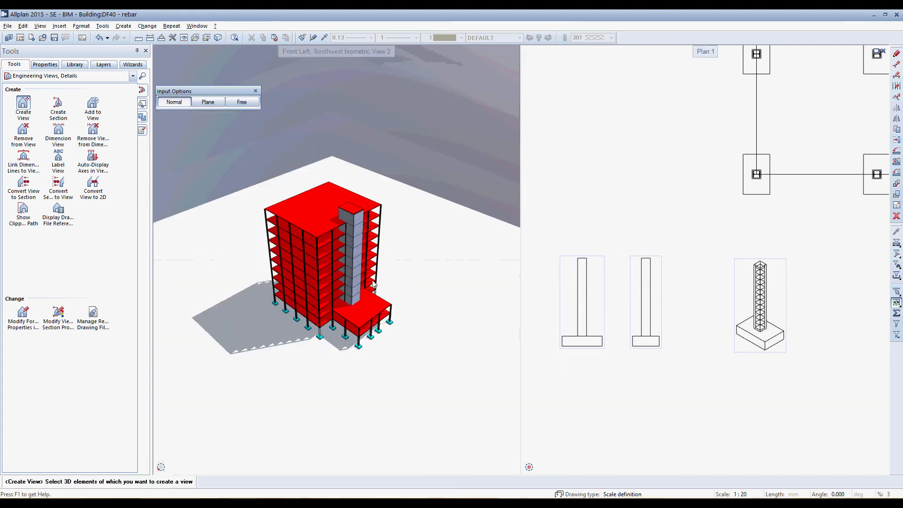
ctrl+drag(373, 281, 372, 349)
scroll(357, 335, up, 5)
scroll(358, 337, up, 5)
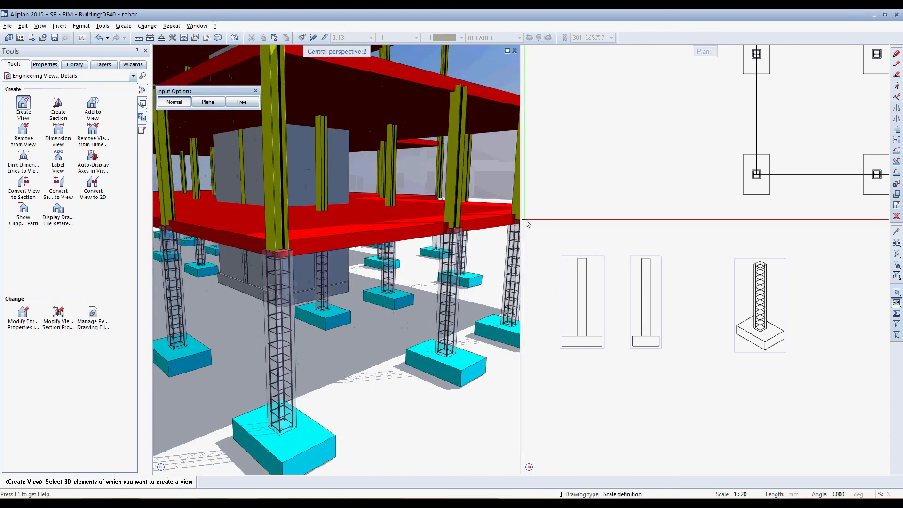
drag(521, 233, 379, 237)
scroll(299, 287, up, 5)
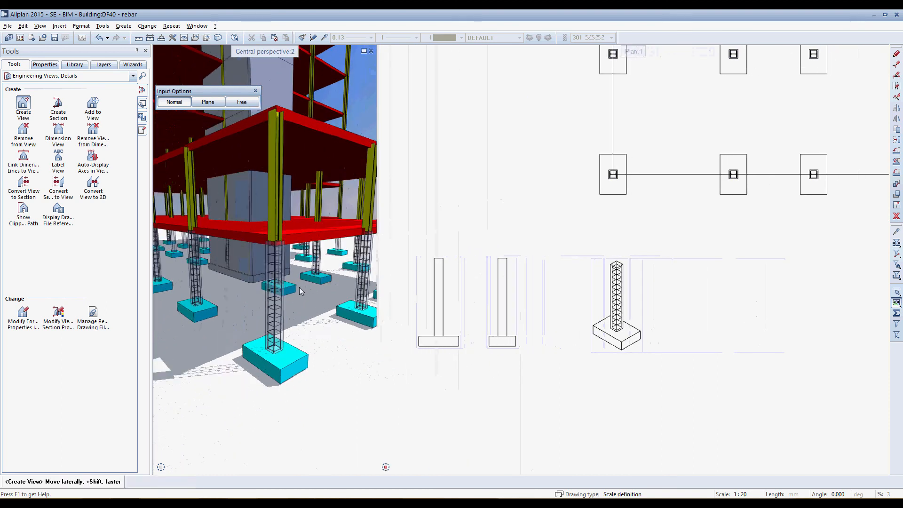
scroll(630, 329, up, 5)
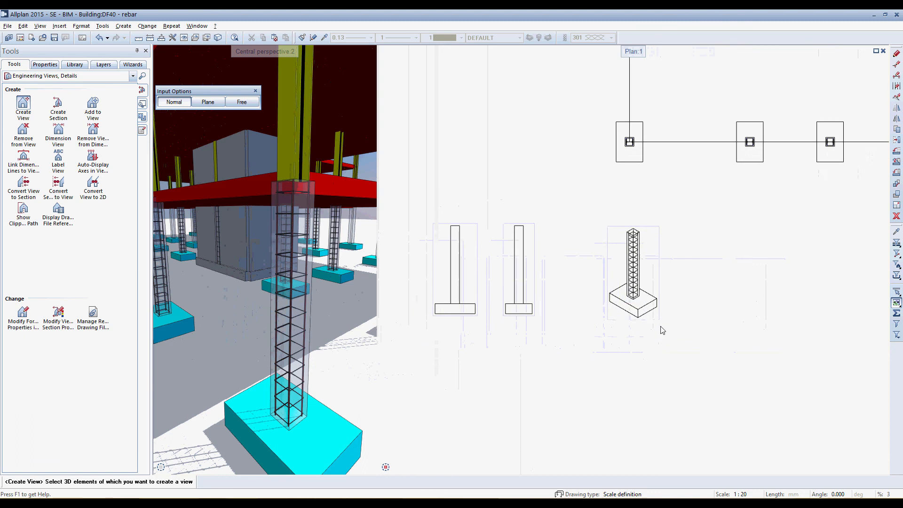
middle_drag(646, 274, 649, 298)
key(Escape)
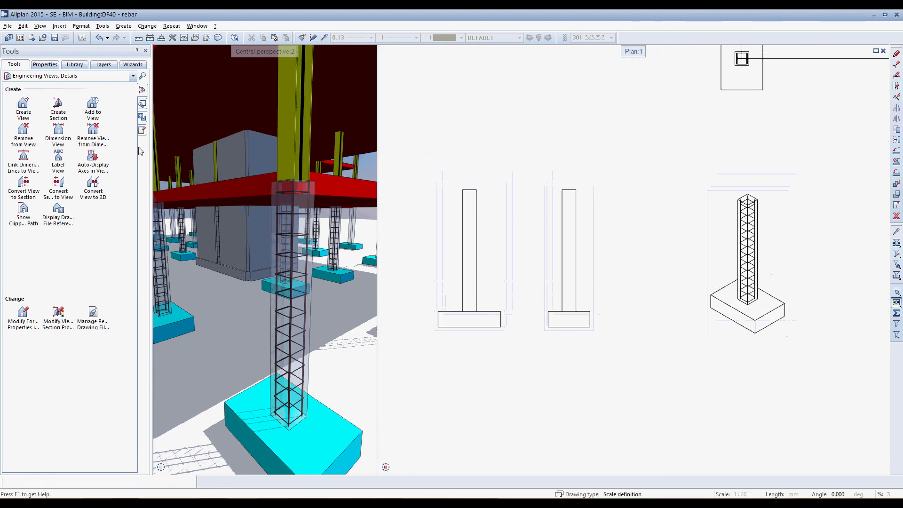
Add the column's reinforcement to the two elevation views and check its stirrup group by selecting it
click(92, 105)
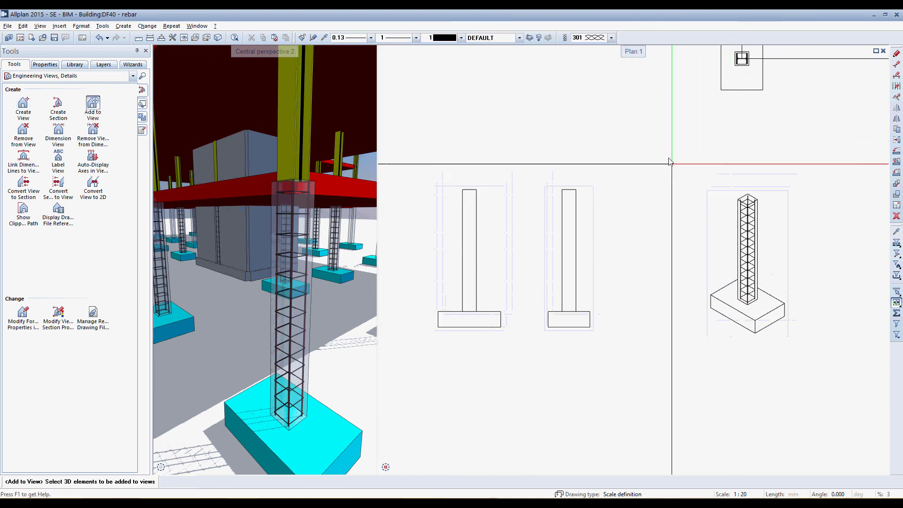
drag(425, 181, 621, 367)
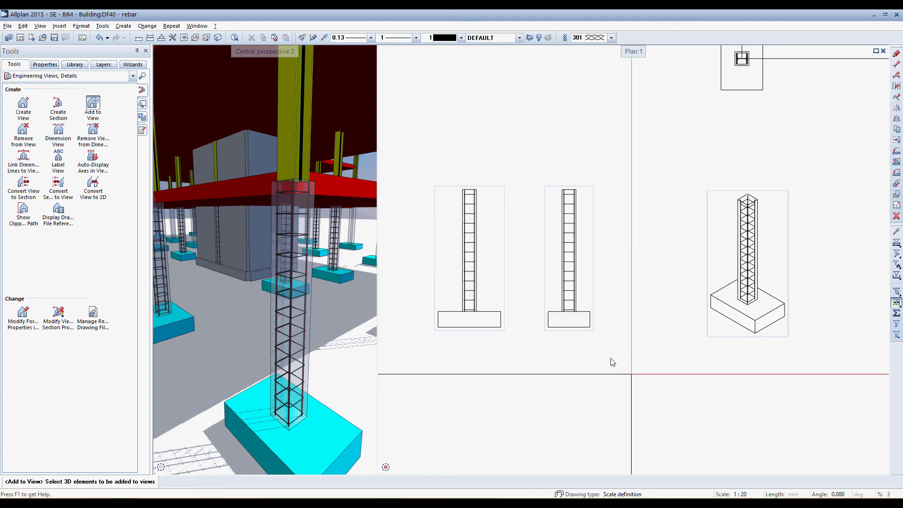
scroll(456, 266, up, 3)
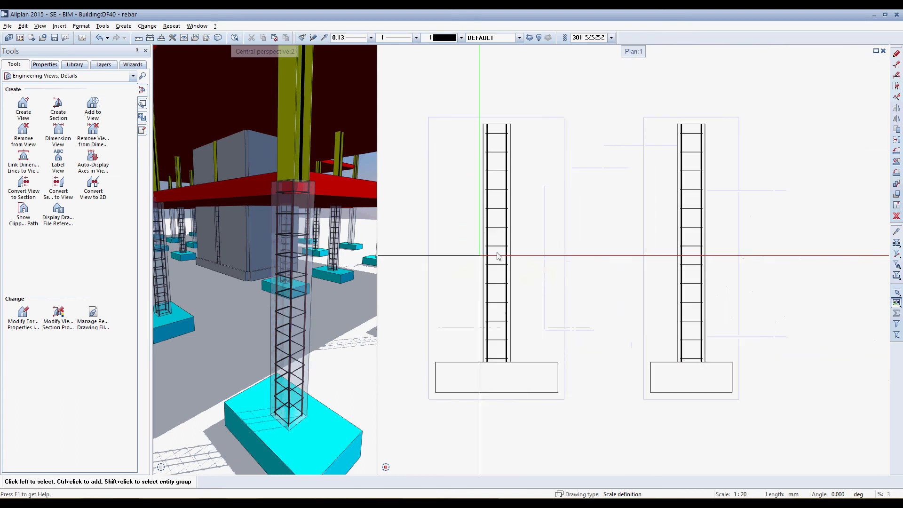
click(492, 243)
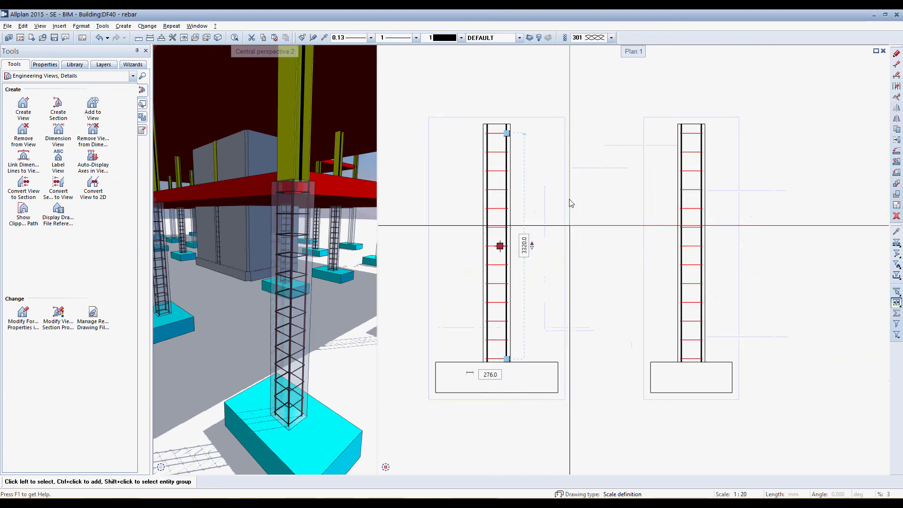
key(Escape)
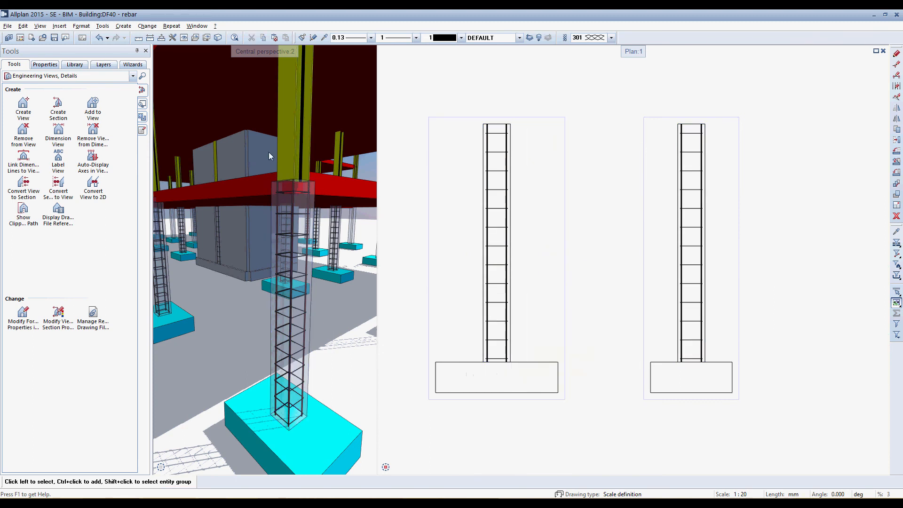
Add a dimension line with mark number, piece count, diameter and spacing for the column's stirrups beside the wider-footing elevation
click(36, 76)
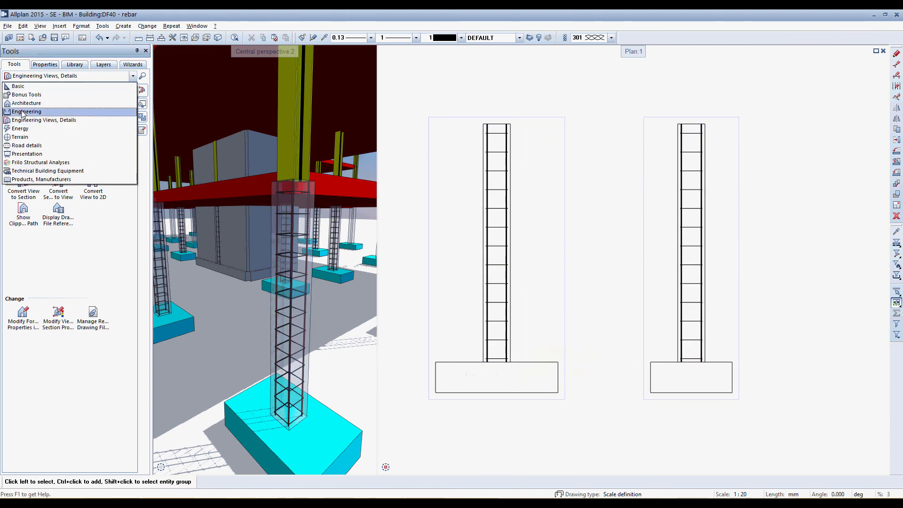
click(26, 111)
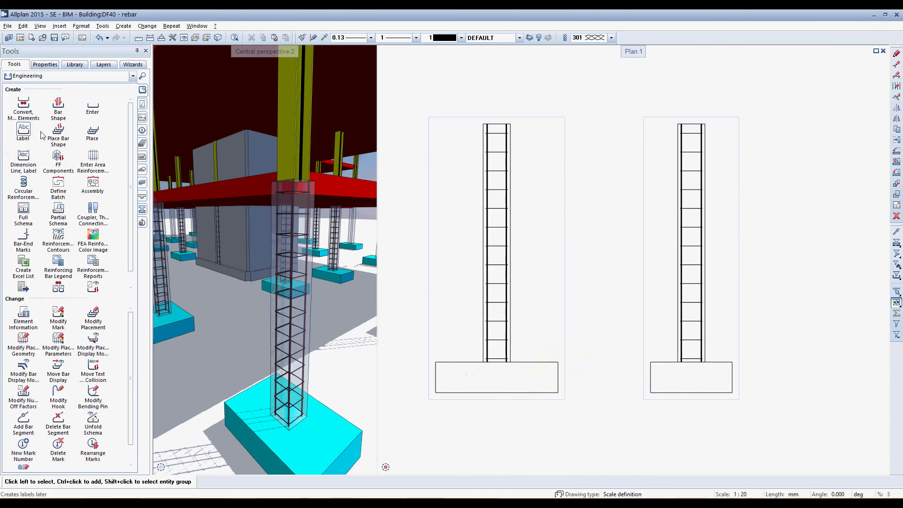
click(23, 156)
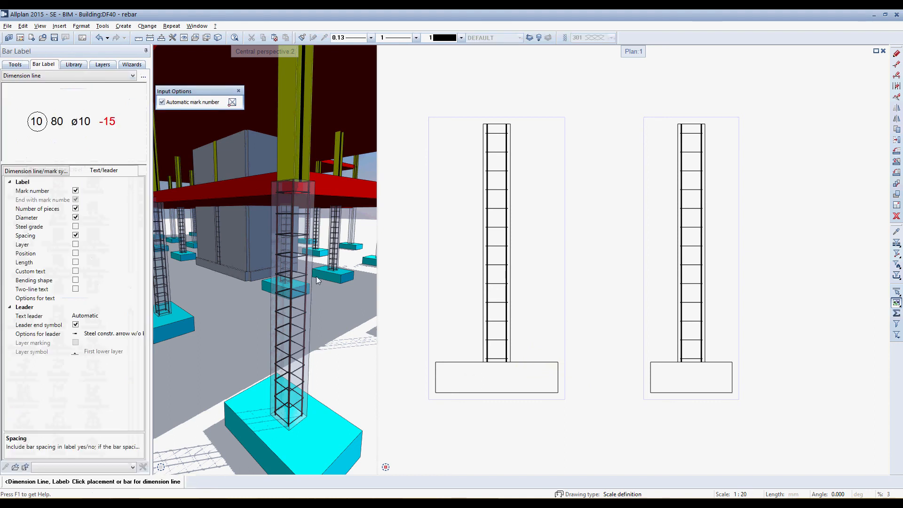
click(515, 259)
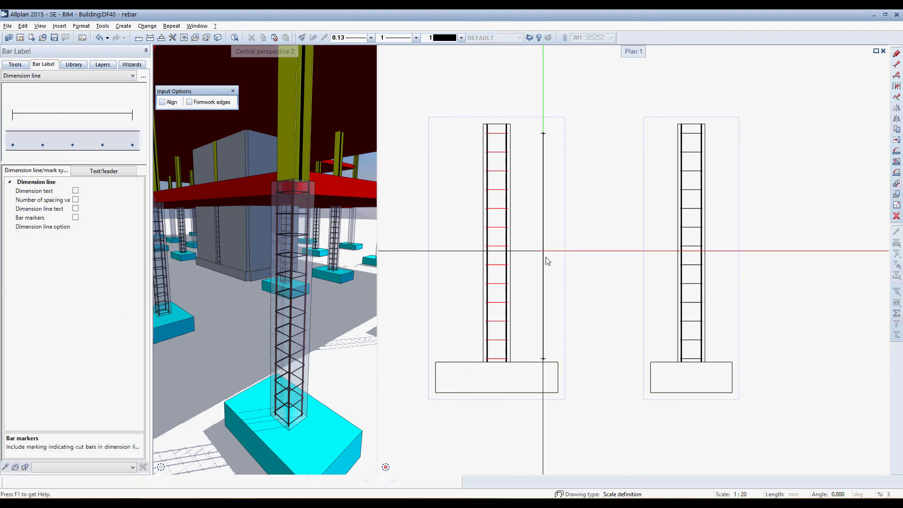
click(546, 261)
scroll(548, 249, up, 3)
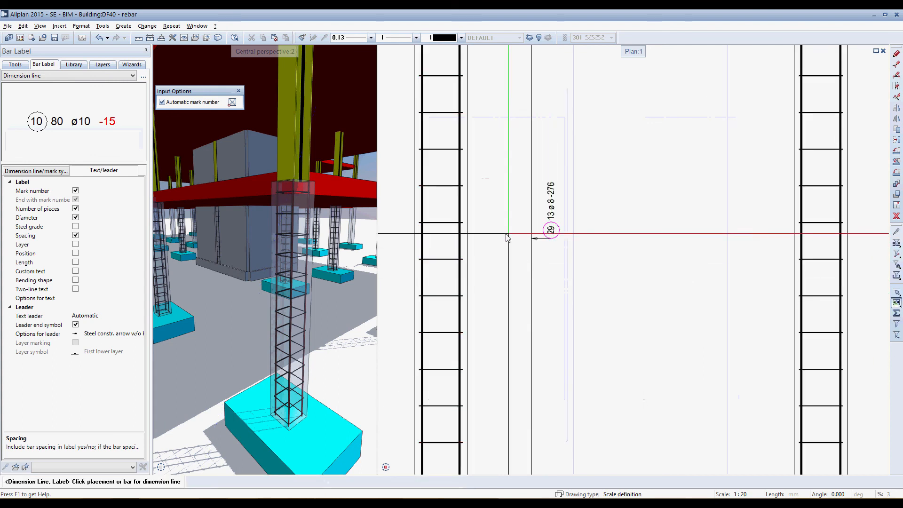
scroll(506, 238, down, 5)
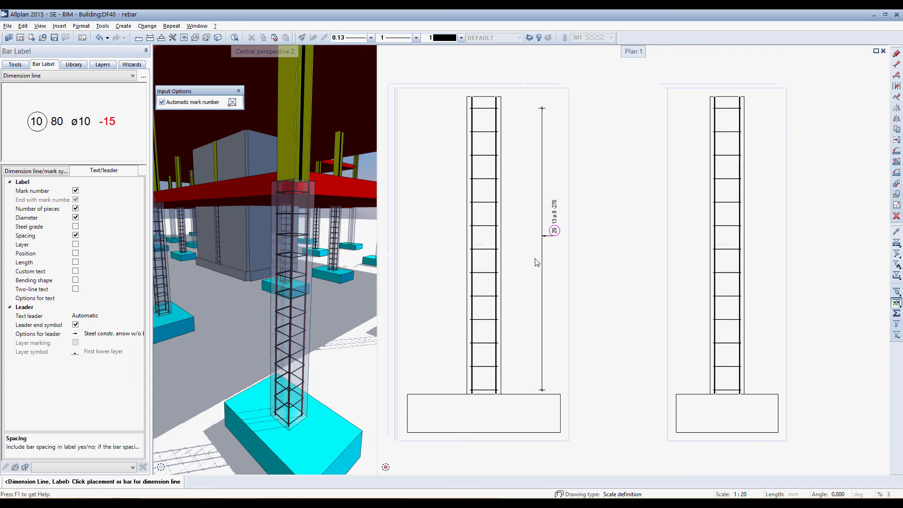
scroll(514, 243, down, 1)
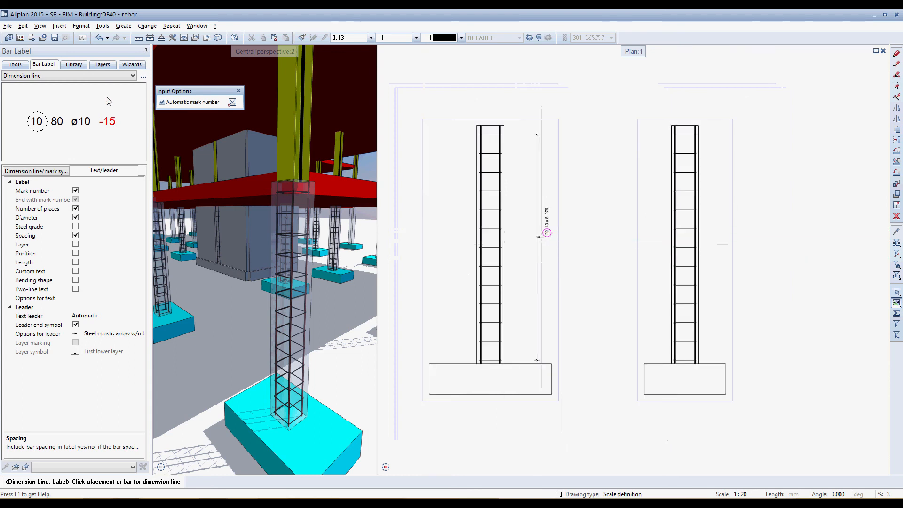
Create a plan view of the column and footing from the dimensioned elevation and place it directly below that elevation
click(15, 65)
click(26, 77)
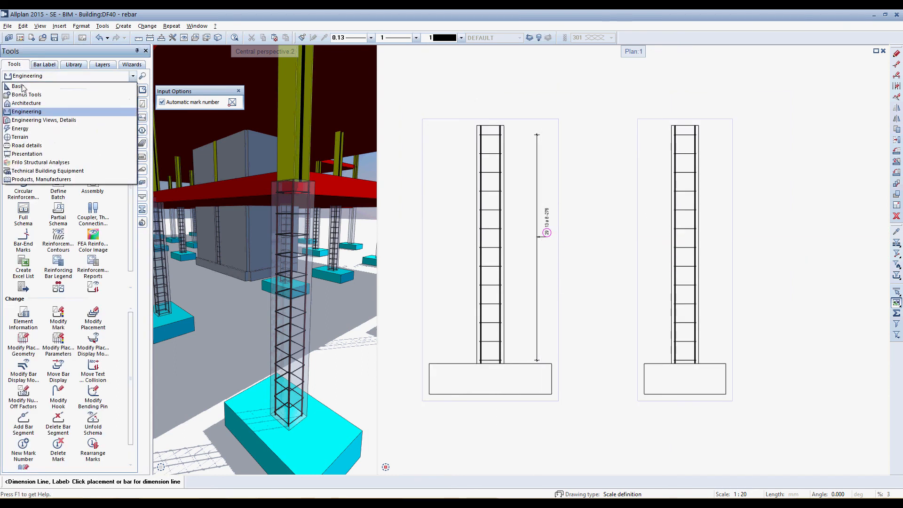
click(34, 121)
click(24, 105)
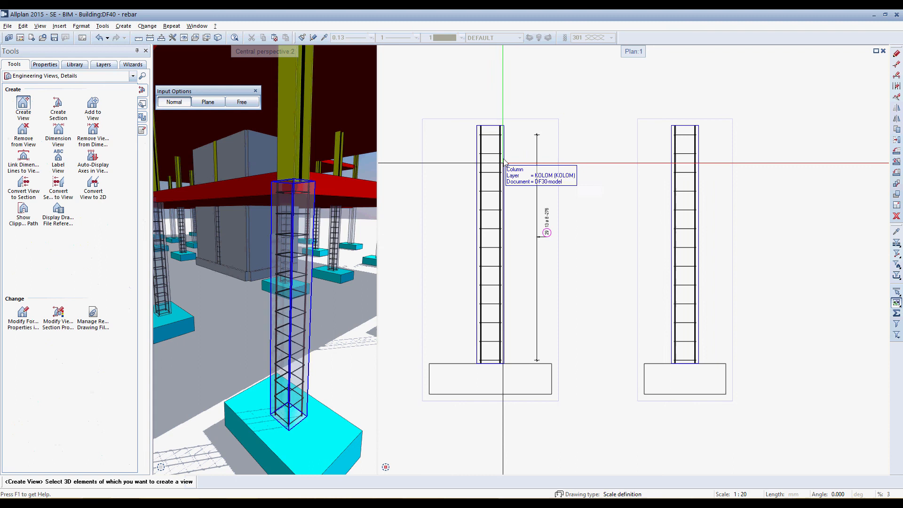
click(546, 148)
scroll(567, 170, down, 1)
click(539, 114)
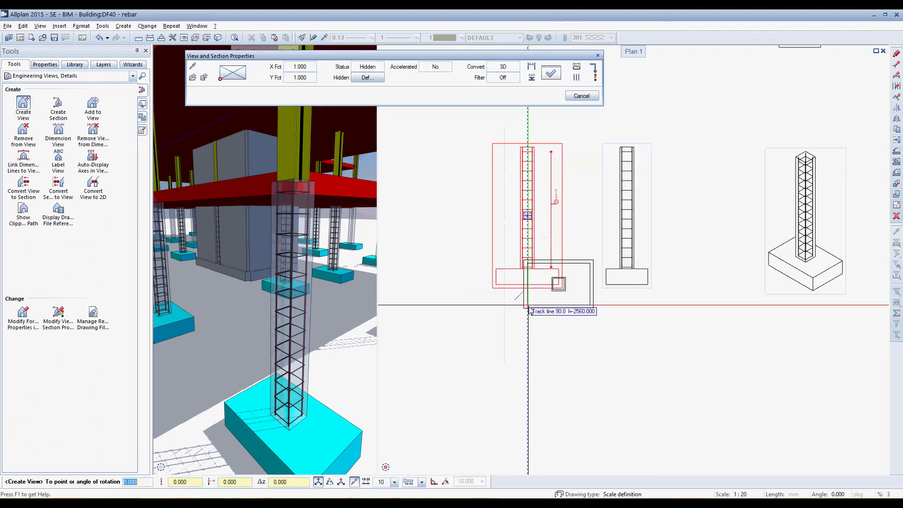
scroll(524, 321, up, 1)
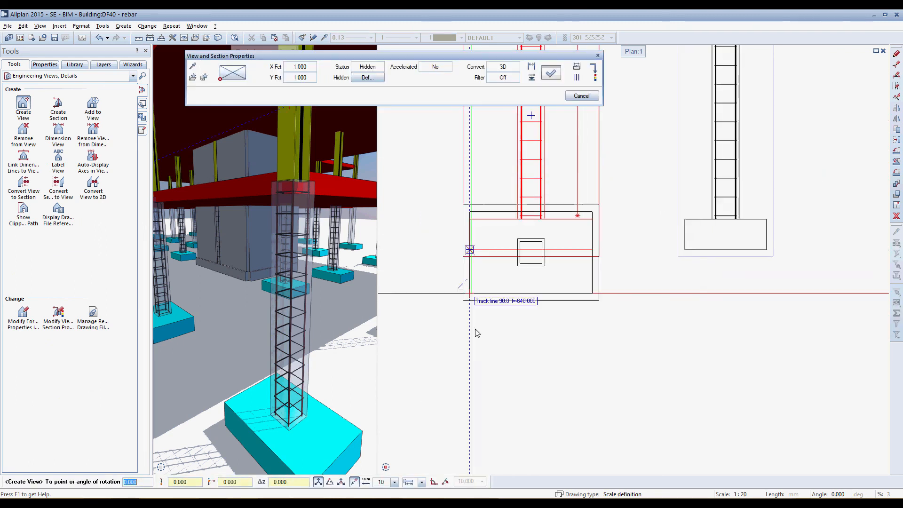
click(471, 399)
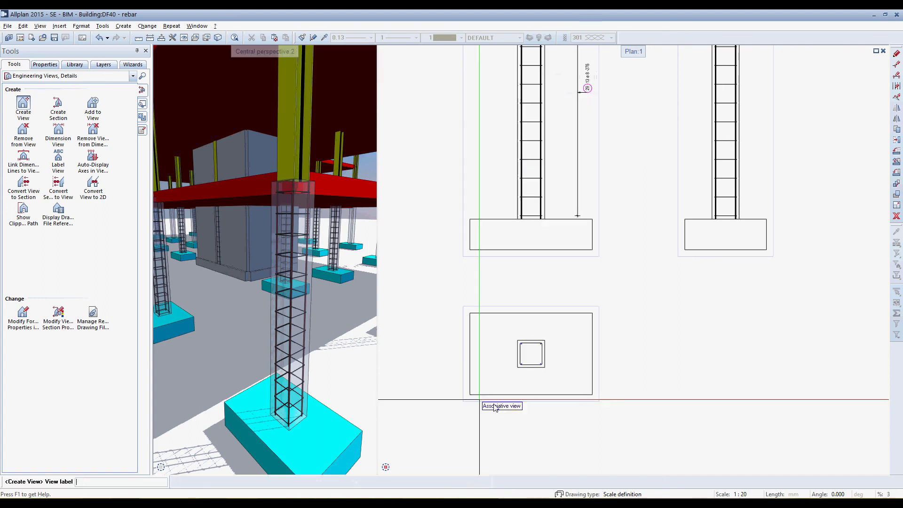
scroll(532, 395, up, 2)
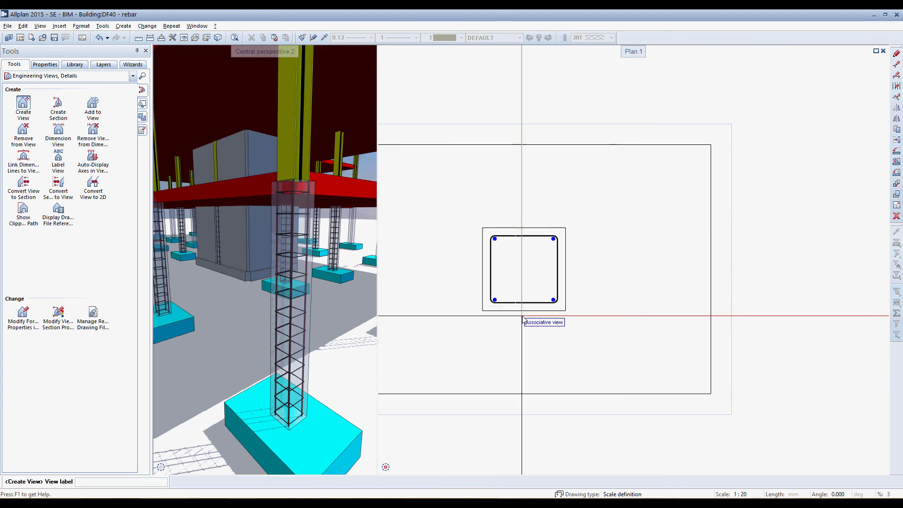
key(Return)
key(Escape)
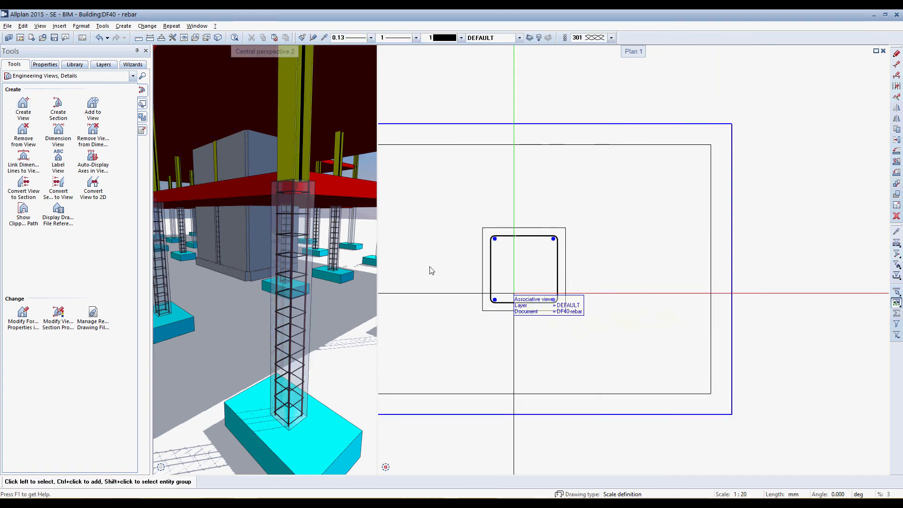
Label the stirrup in the plan view with its mark number, piece count, diameter and spacing, placing the text beside the column
click(36, 76)
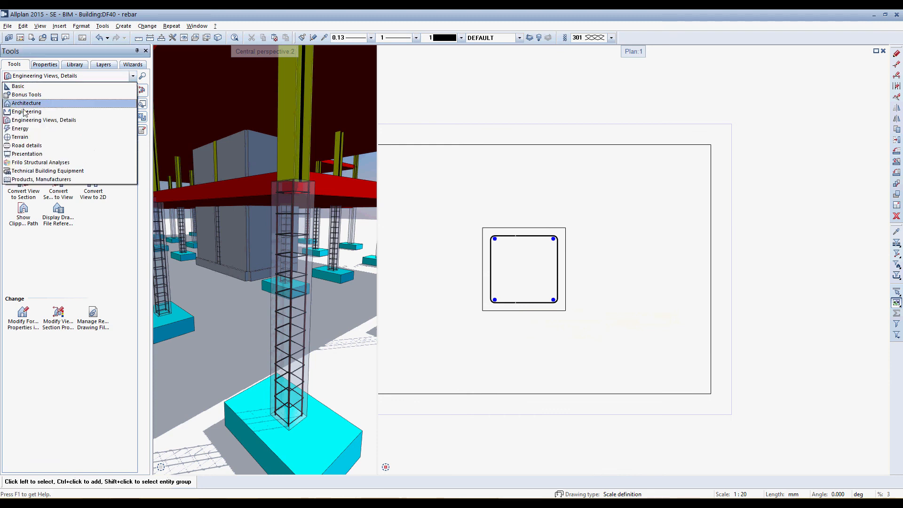
click(24, 112)
click(23, 130)
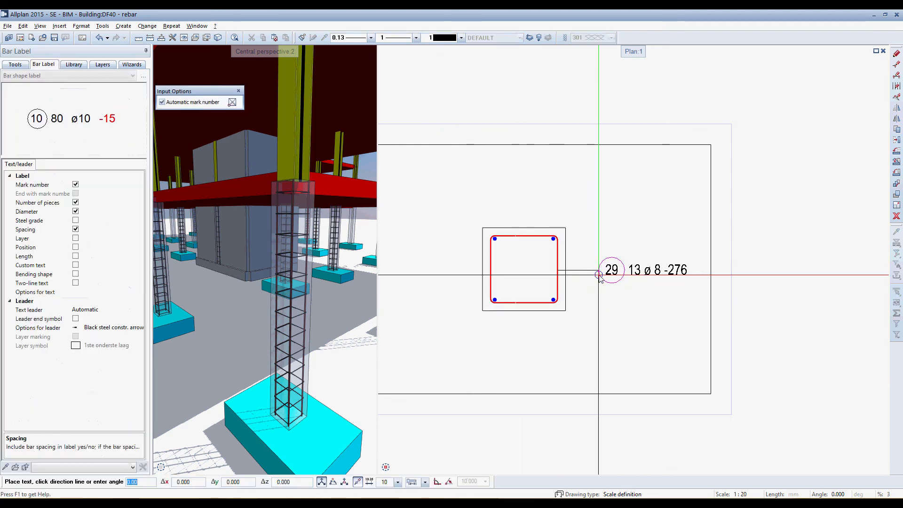
click(599, 275)
key(Escape)
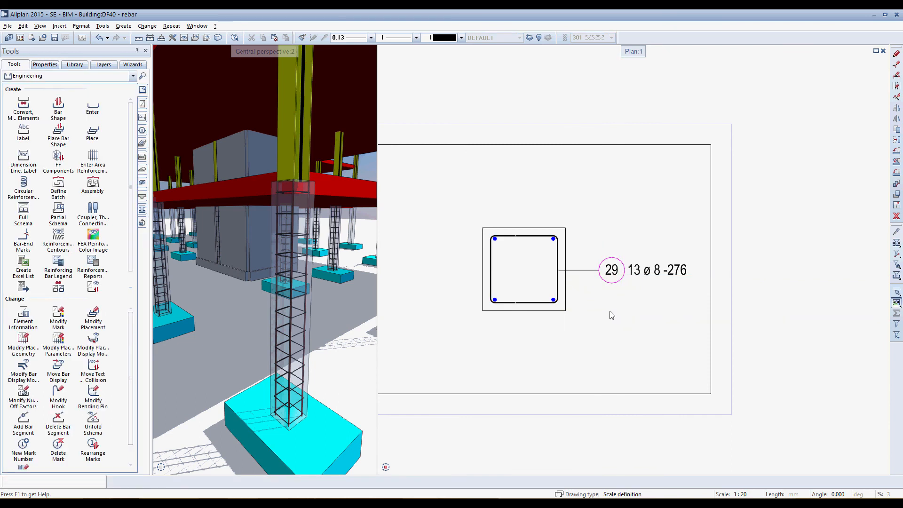
Create a reinforcing bar legend with bending shapes, place it beside the column views, and check its mark rows
scroll(612, 314, down, 5)
scroll(576, 239, down, 2)
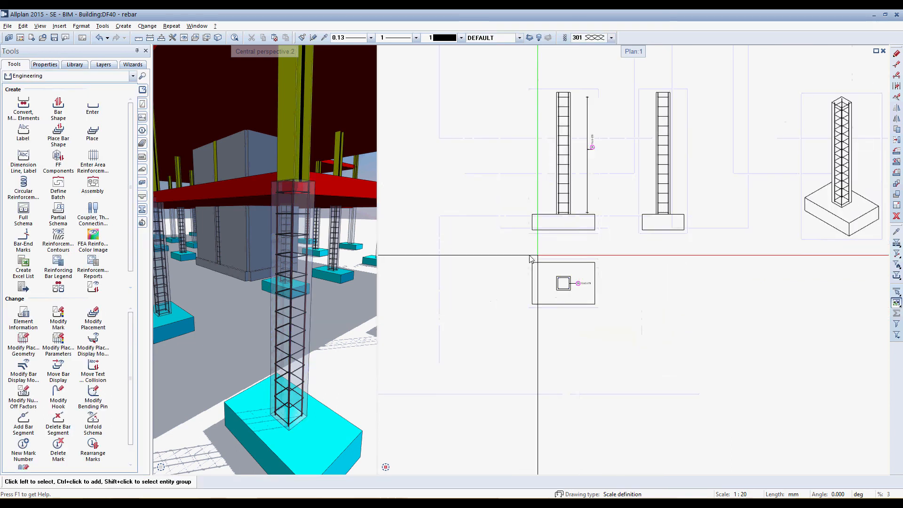
mouse_move(528, 252)
middle_down()
mouse_move(558, 304)
mouse_move(492, 285)
middle_up()
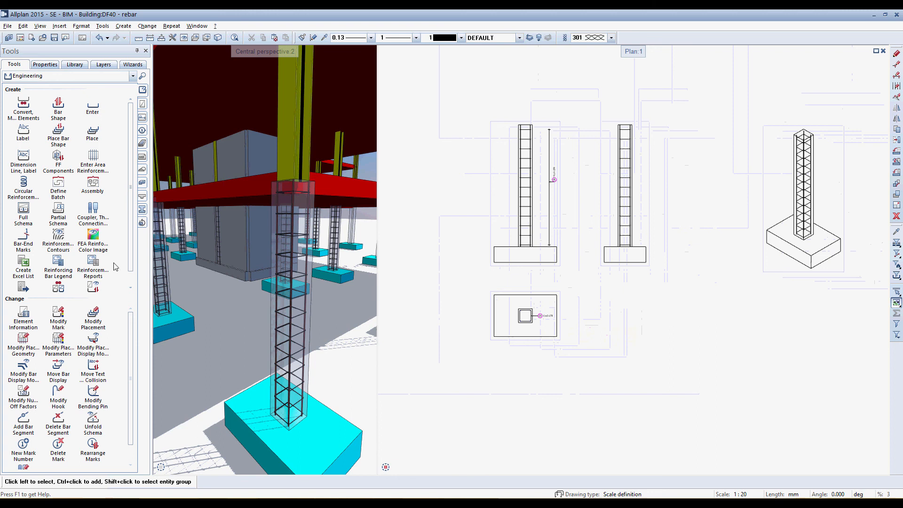
click(56, 262)
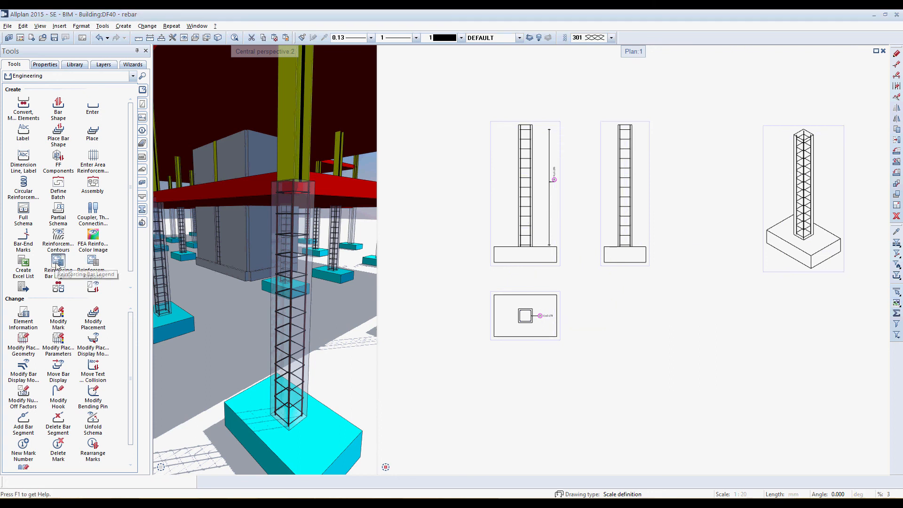
click(205, 276)
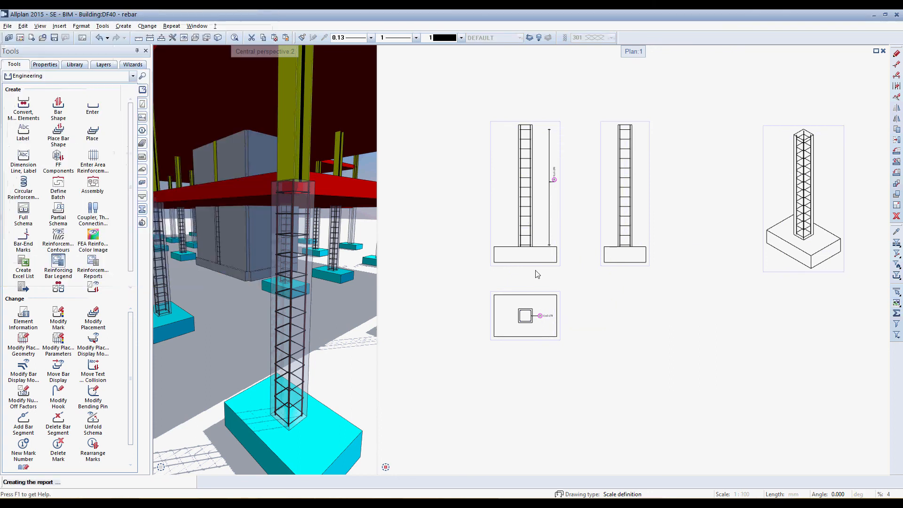
scroll(577, 262, down, 5)
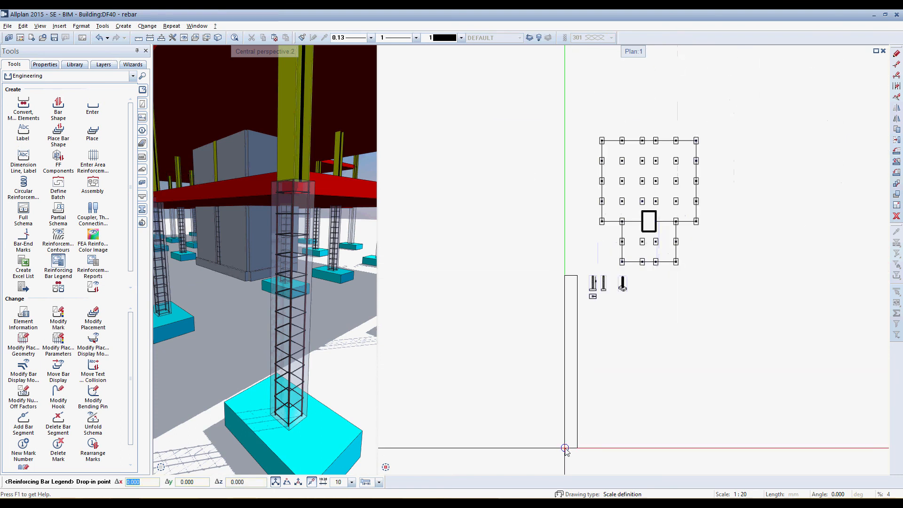
click(565, 450)
scroll(571, 349, up, 3)
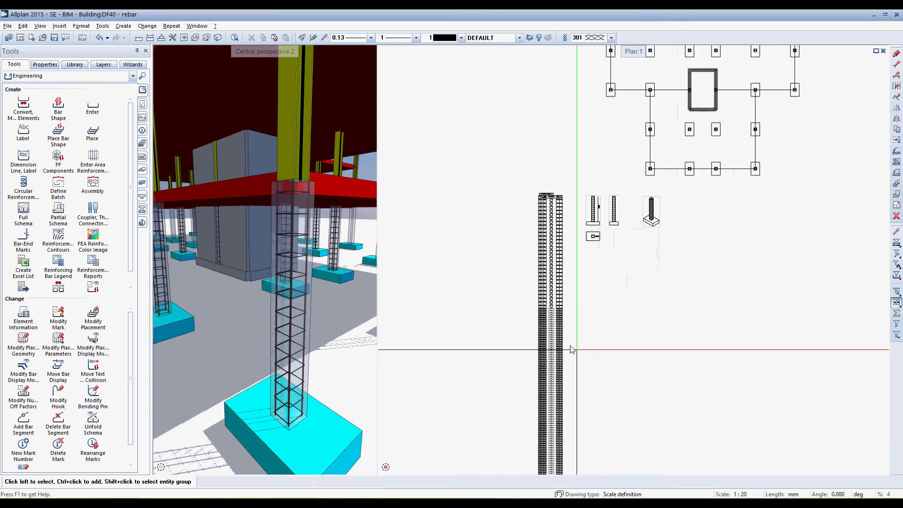
scroll(564, 242, up, 5)
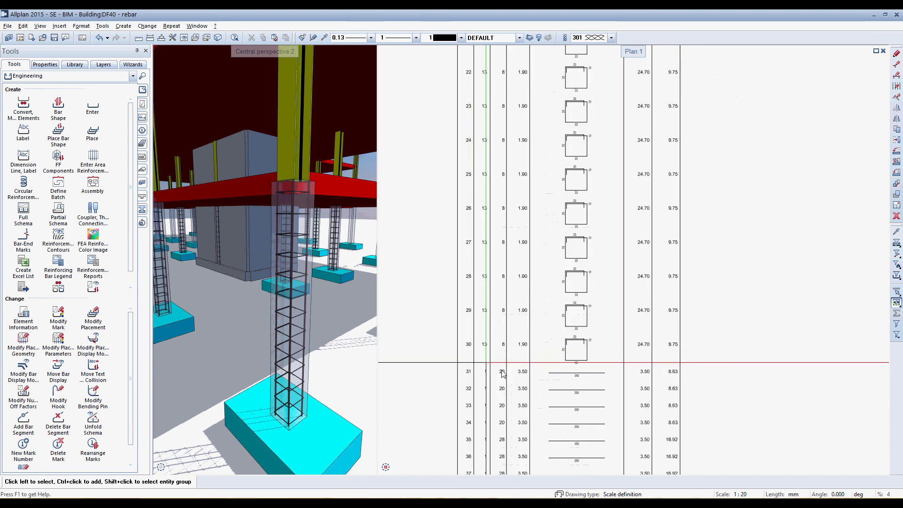
scroll(500, 306, down, 6)
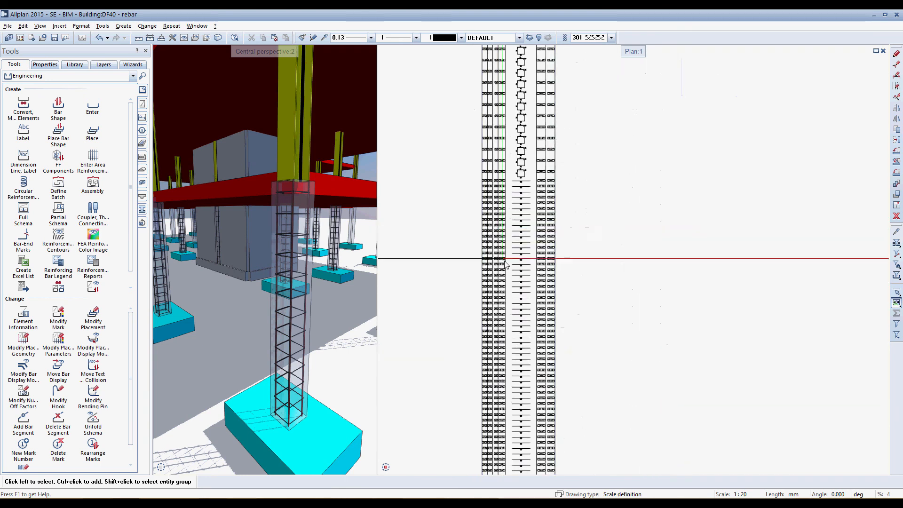
scroll(513, 226, down, 4)
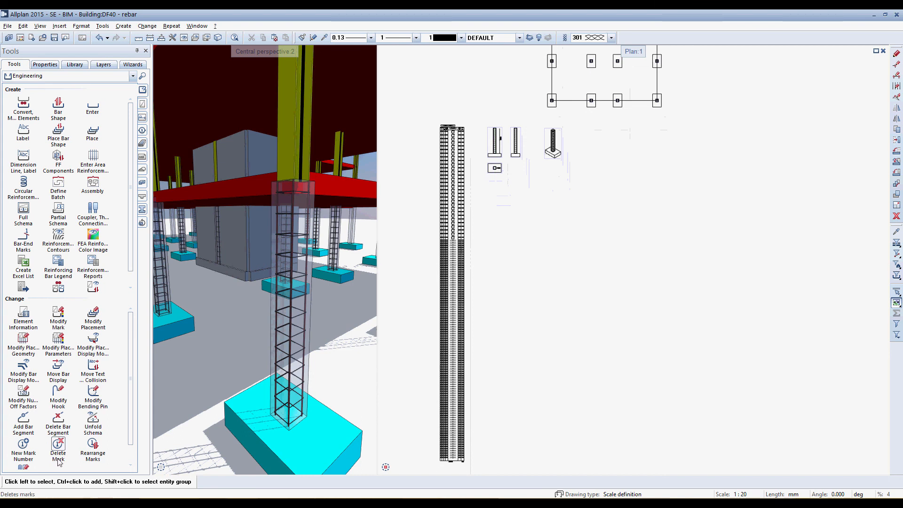
Rearrange marks 1 to 9999 after 1 with identical shapes, meshes and rebars included, and check the bar schedule
click(91, 445)
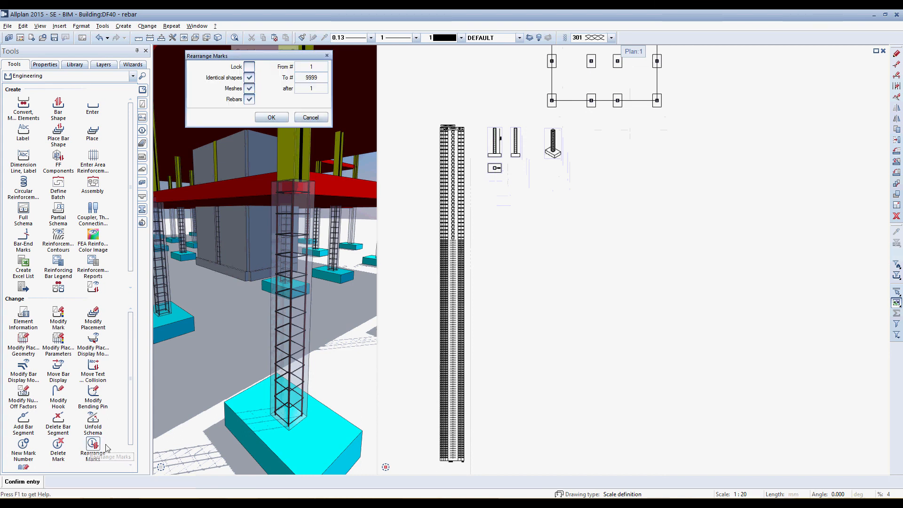
click(272, 117)
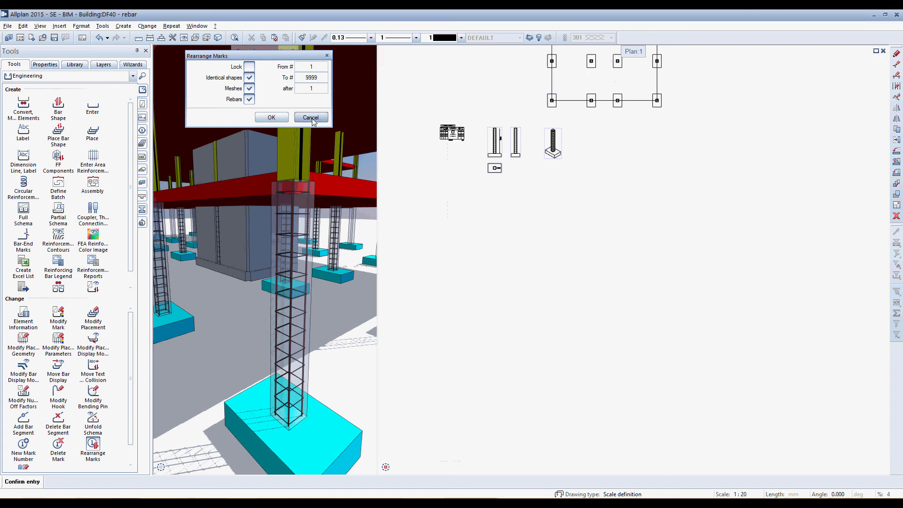
scroll(440, 127, up, 8)
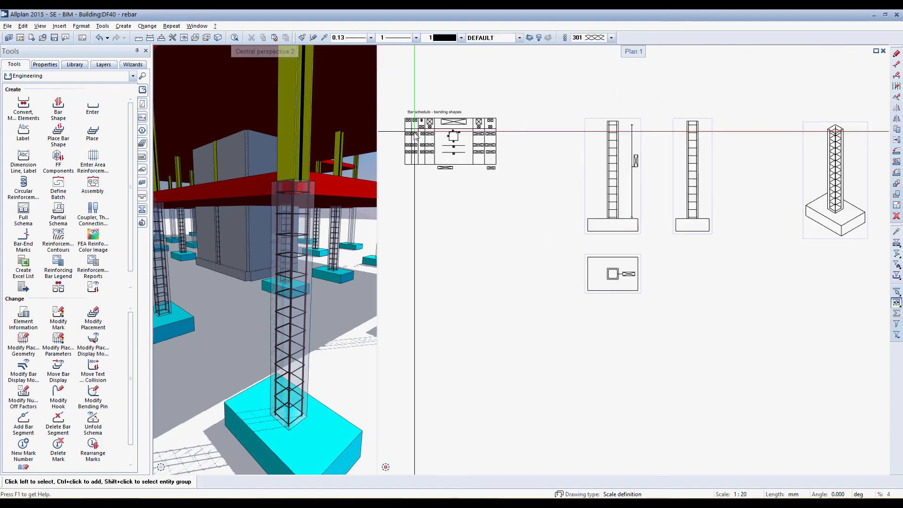
middle_drag(477, 204, 482, 217)
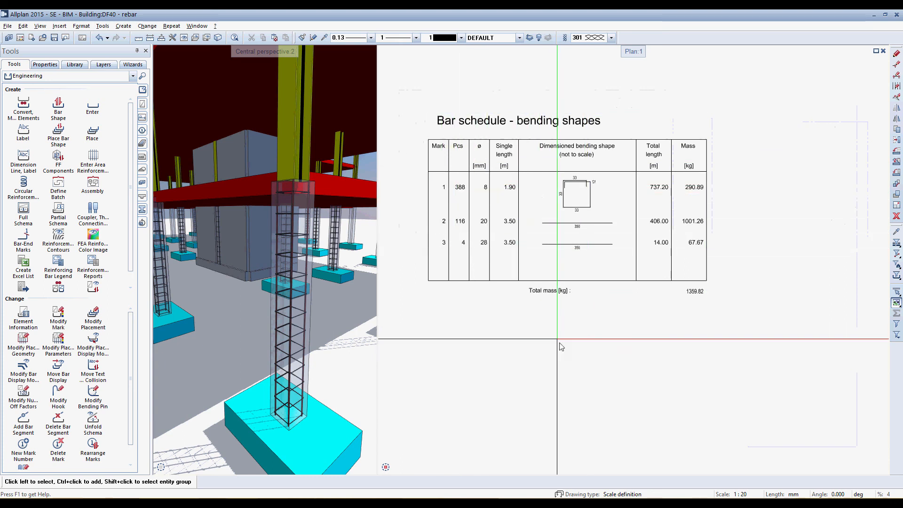
middle_drag(596, 370, 508, 258)
Set the spacing of the column's stirrup placement in the labelled elevation to 275 mm
scroll(523, 270, down, 4)
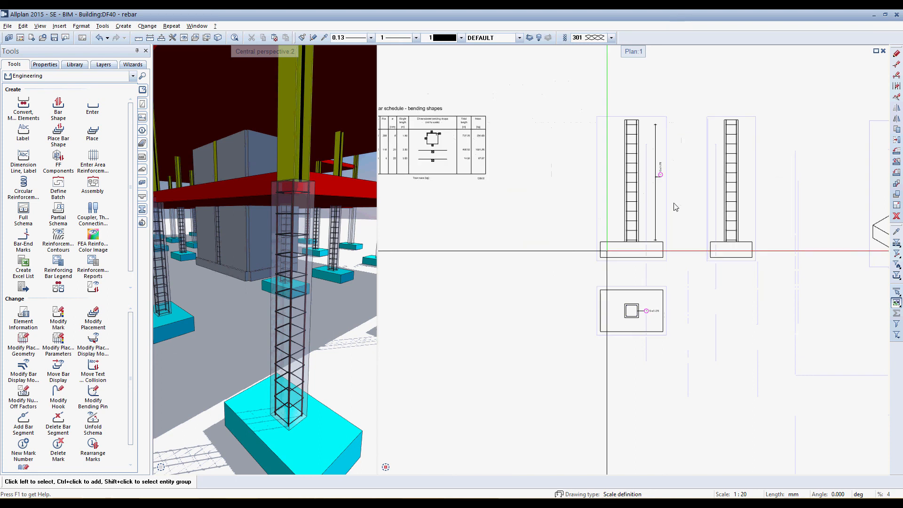
scroll(664, 183, up, 5)
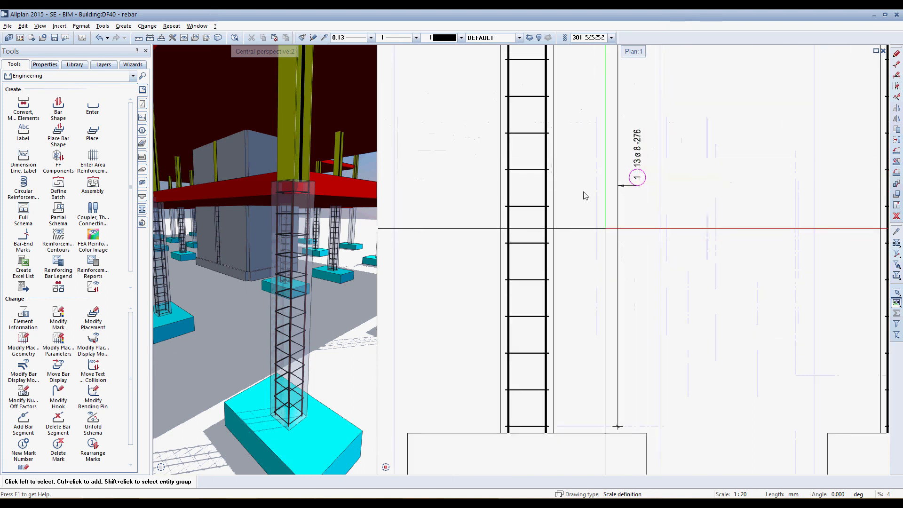
scroll(574, 179, down, 2)
middle_drag(590, 304, 570, 150)
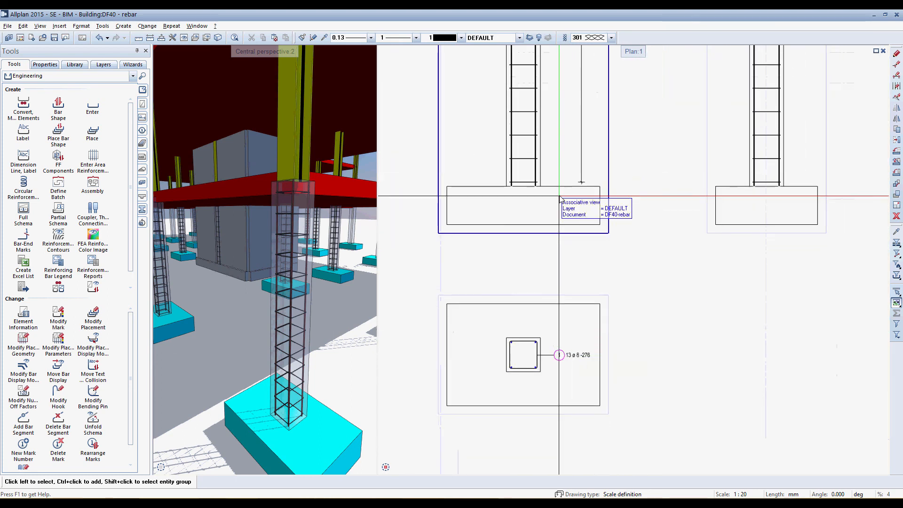
scroll(563, 207, down, 1)
middle_drag(564, 207, 557, 306)
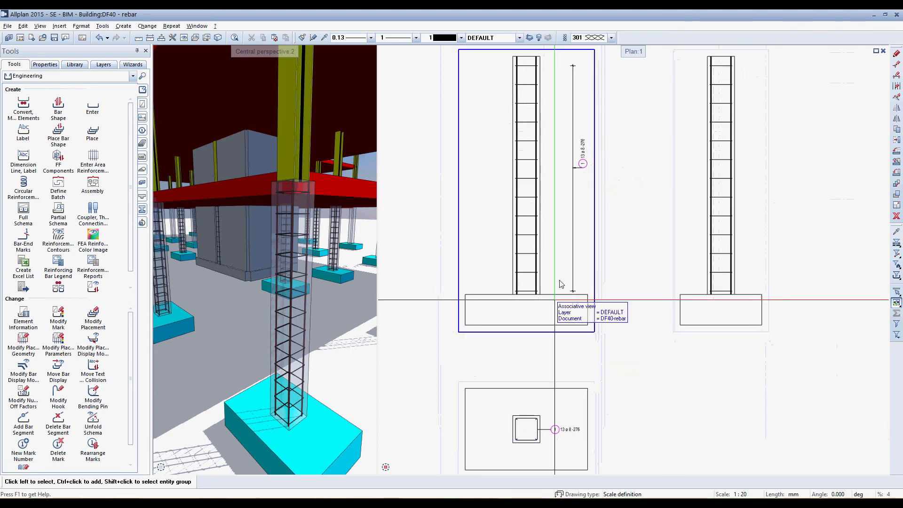
click(535, 218)
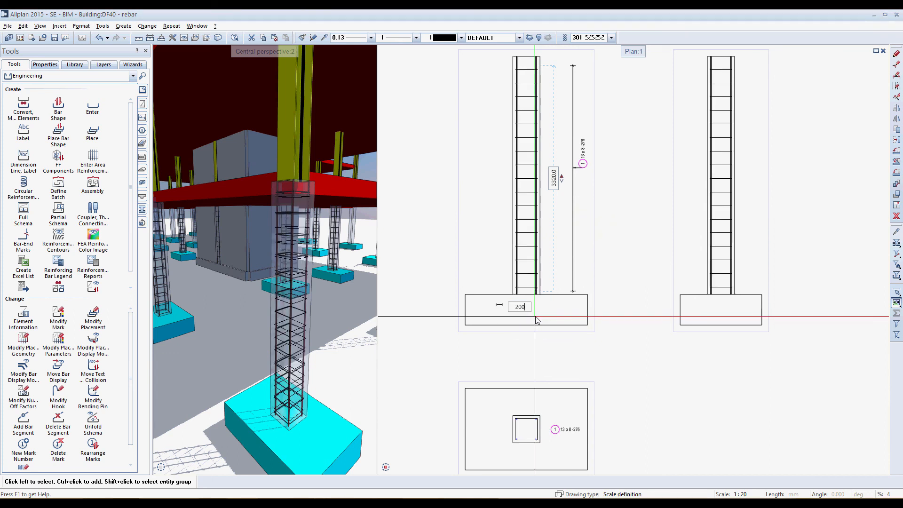
text(275)
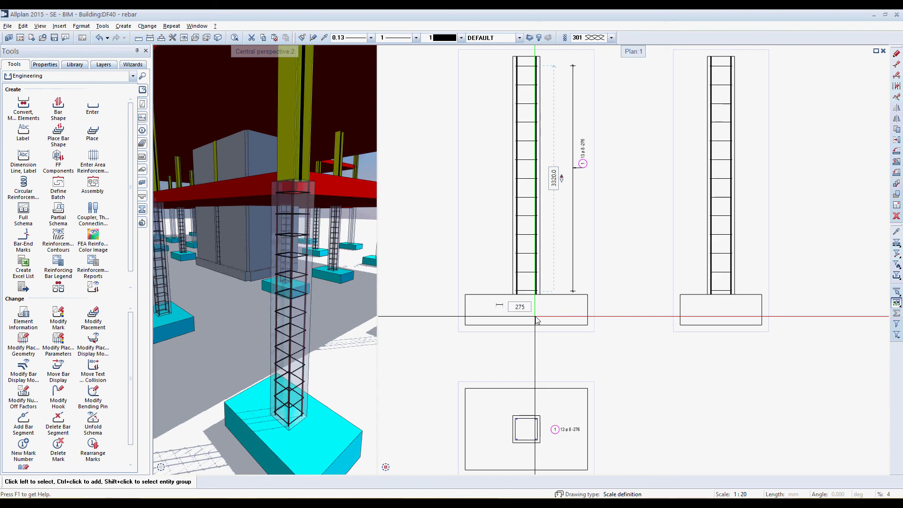
key(Return)
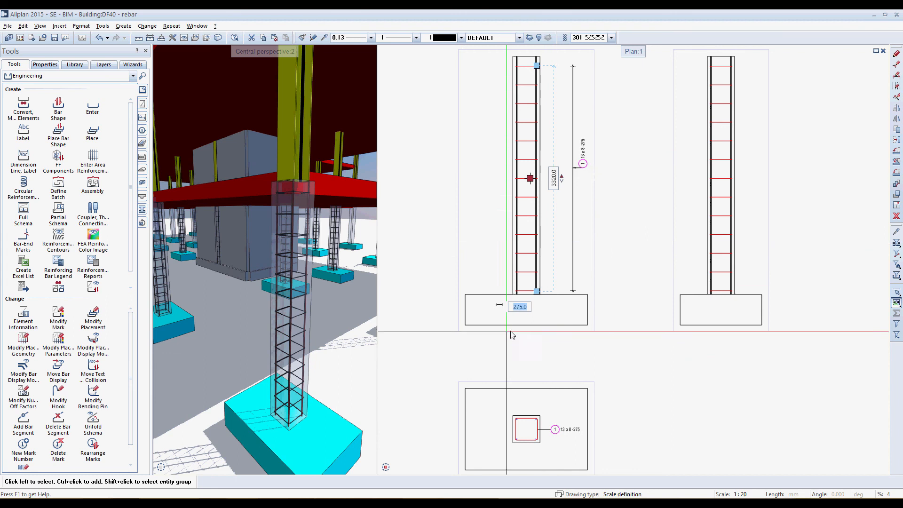
Change the spacing of the same stirrup placement to 200 mm and check its labels in the elevation and plan view
text(200)
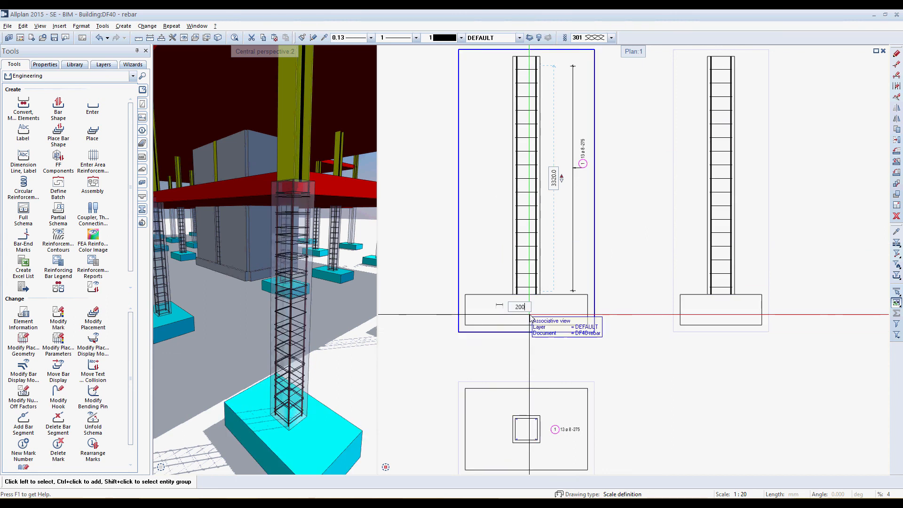
key(Return)
scroll(585, 148, up, 5)
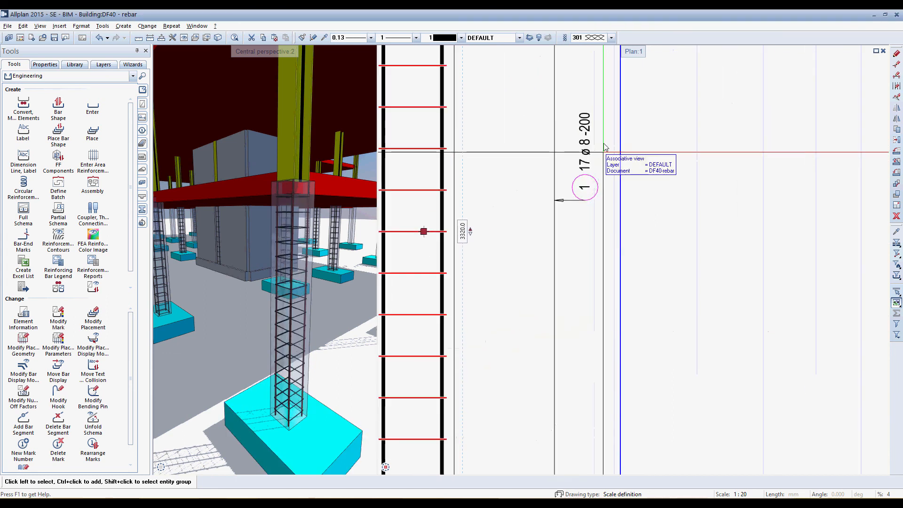
scroll(583, 157, down, 3)
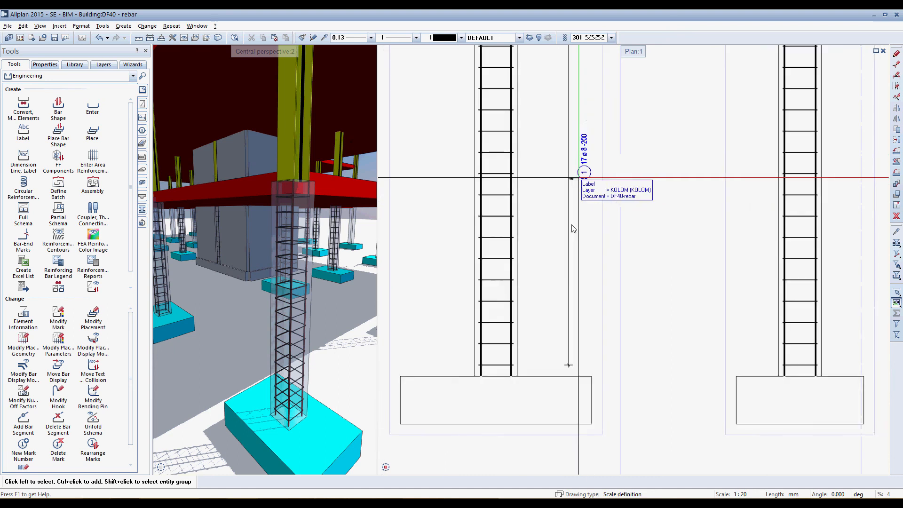
scroll(573, 229, down, 3)
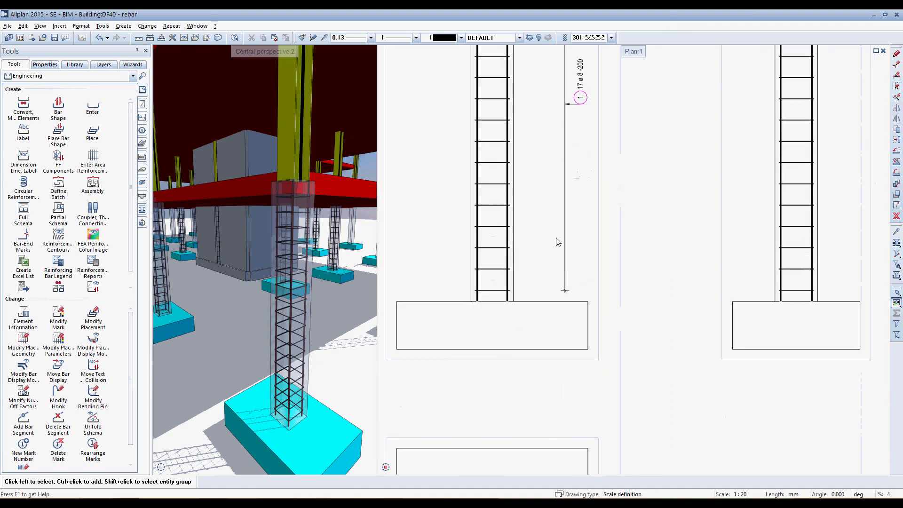
Undo the 200 mm spacing change, redo it for comparison in the views and 3D model, and undo it again
click(102, 41)
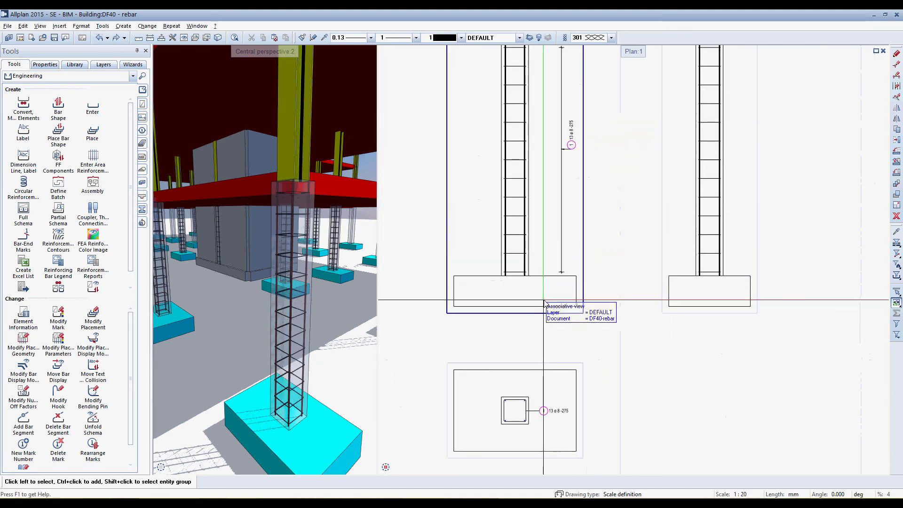
middle_drag(545, 304, 547, 350)
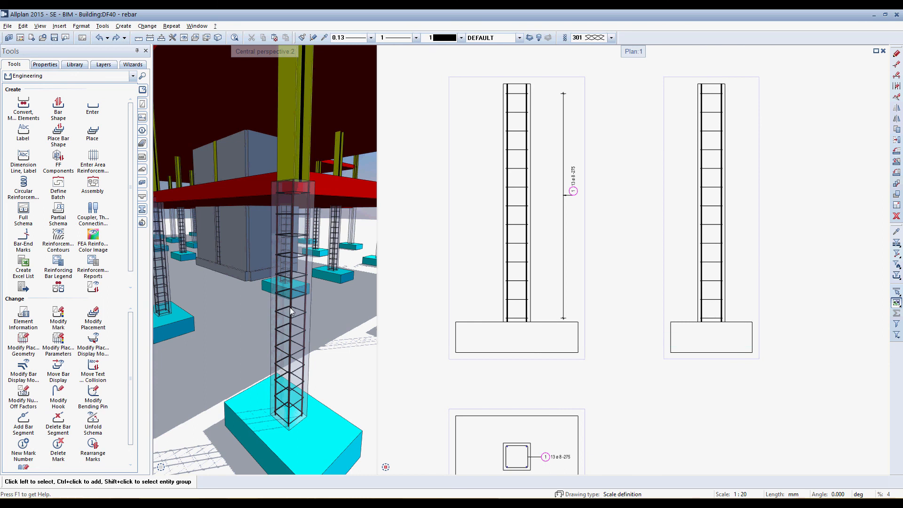
scroll(292, 378, up, 5)
scroll(290, 268, down, 5)
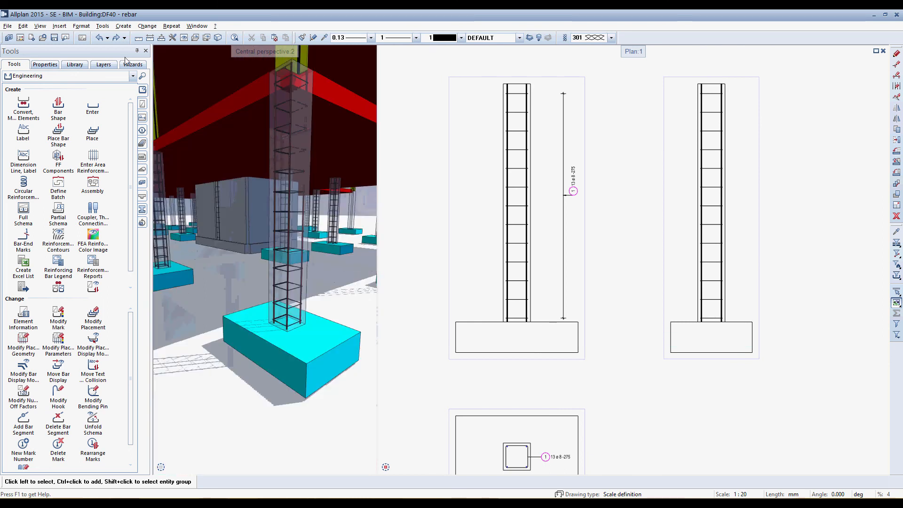
click(99, 38)
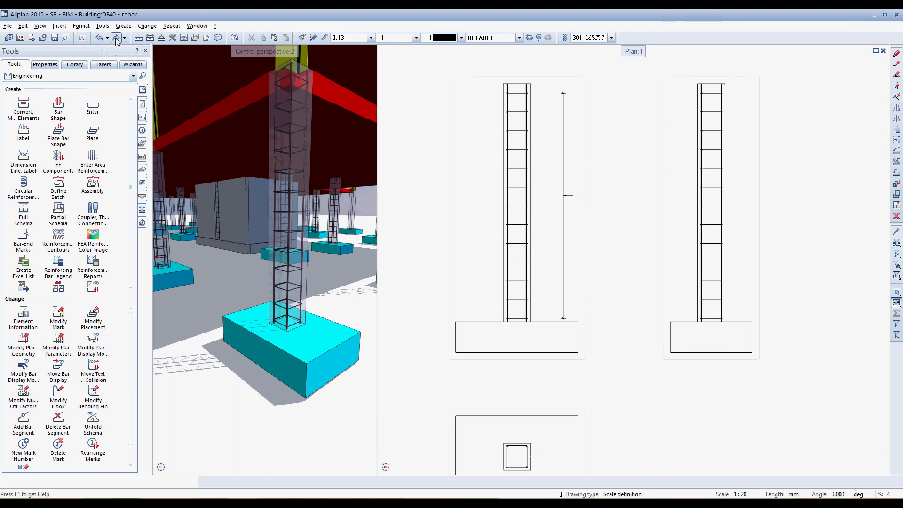
click(116, 38)
click(116, 40)
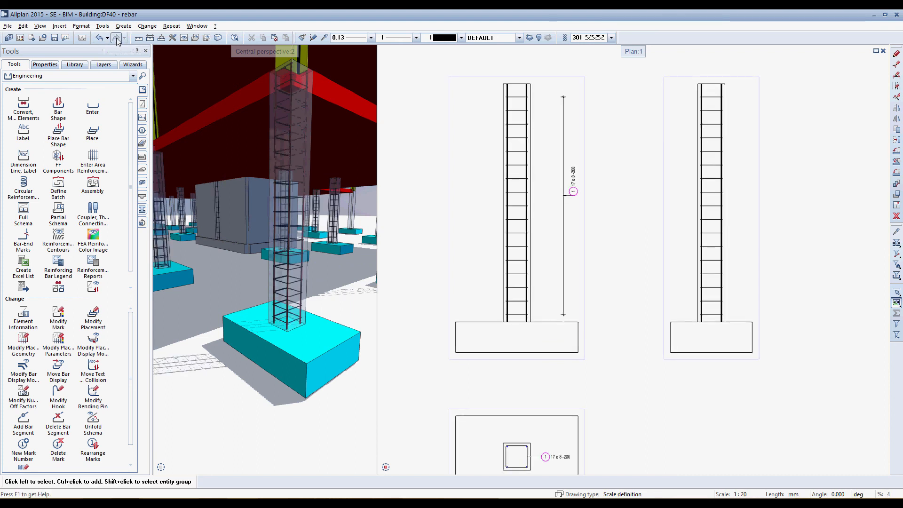
click(100, 38)
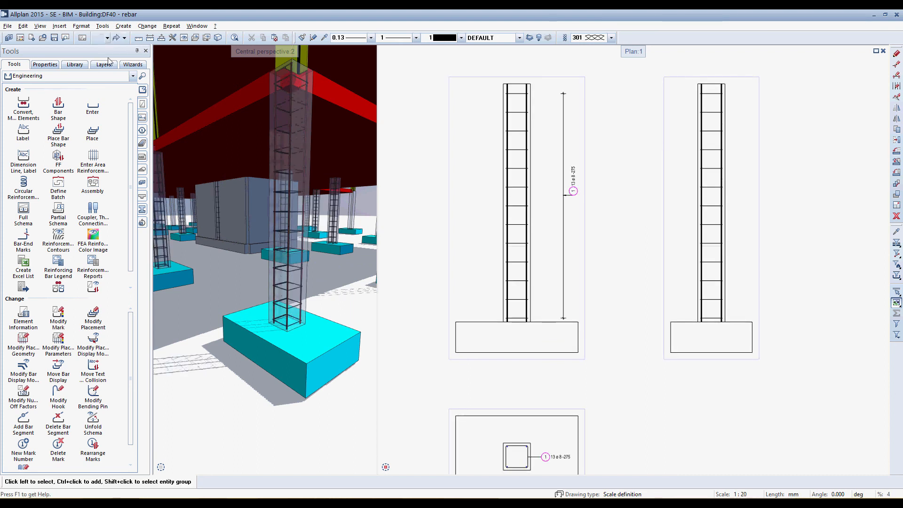
middle_drag(334, 265, 327, 296)
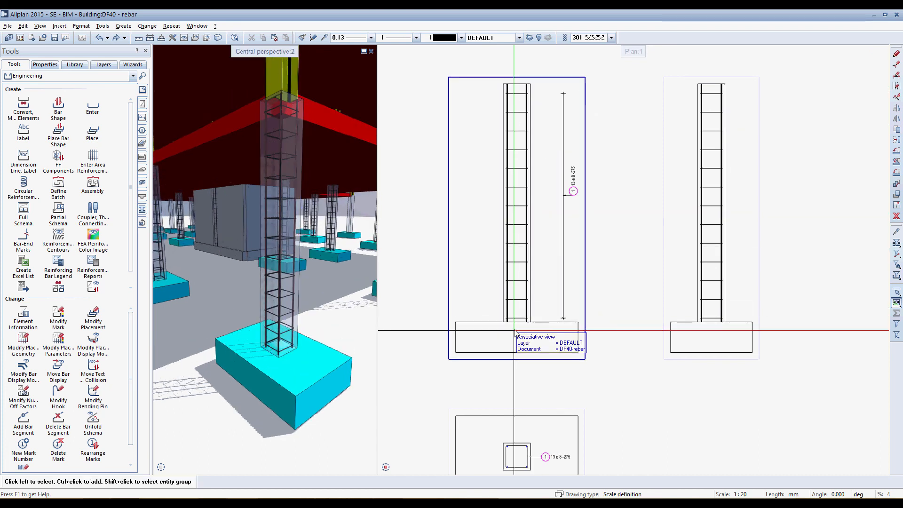
Stretch the lower ends of the column's longitudinal bars 30 mm upward and compare the bar ends in 3D before and after
scroll(506, 326, up, 3)
scroll(507, 326, up, 2)
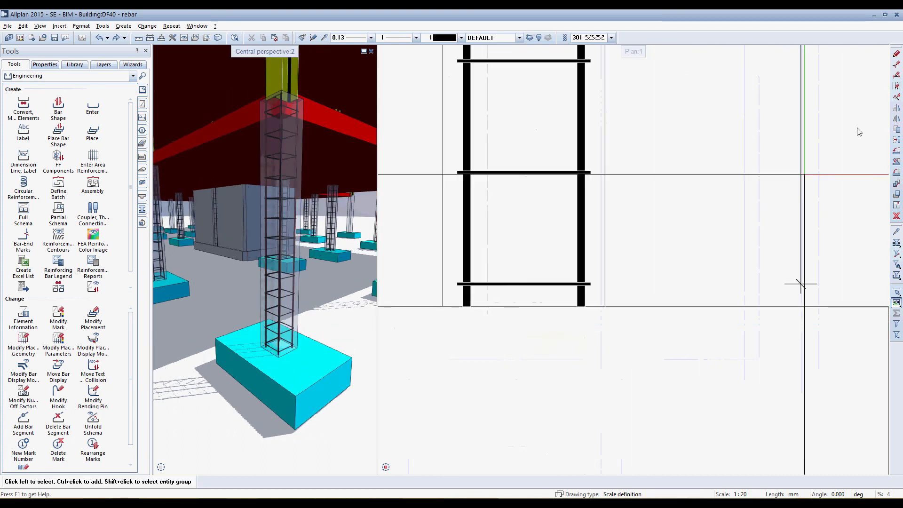
click(897, 64)
drag(398, 298, 591, 316)
click(503, 341)
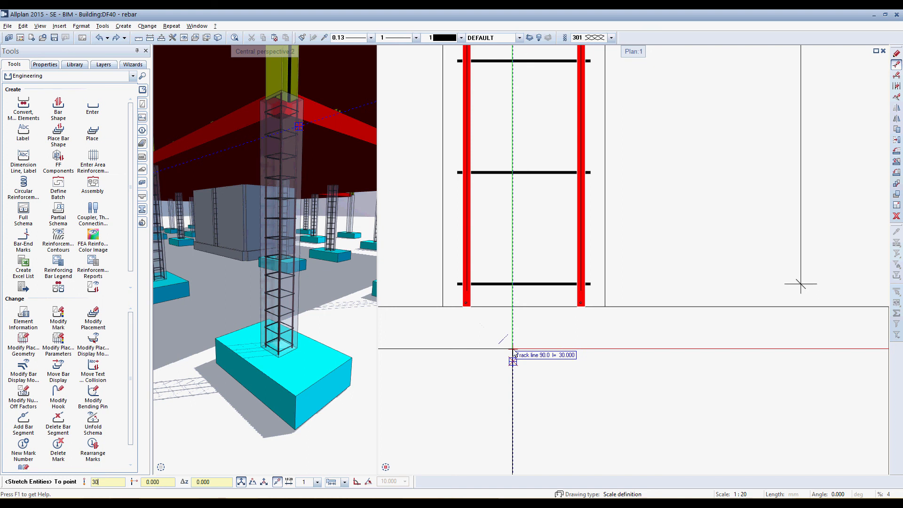
text(30)
key(Return)
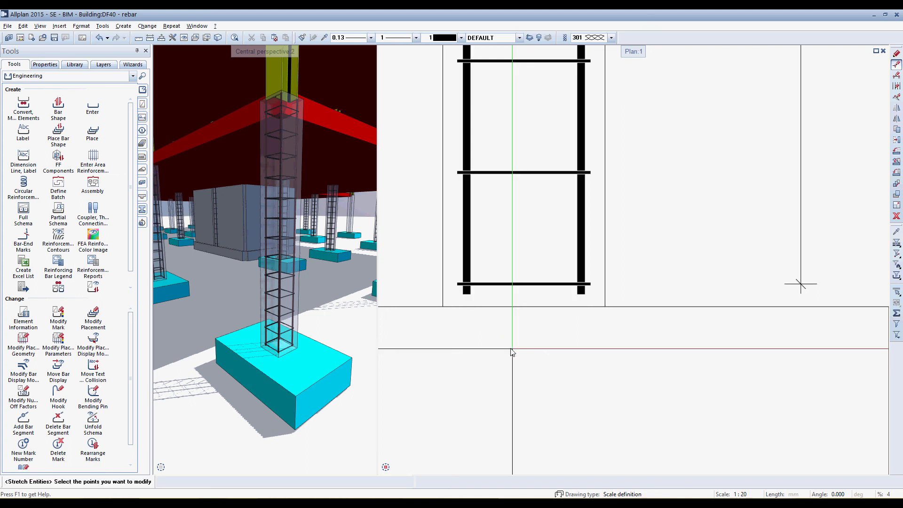
scroll(279, 358, up, 5)
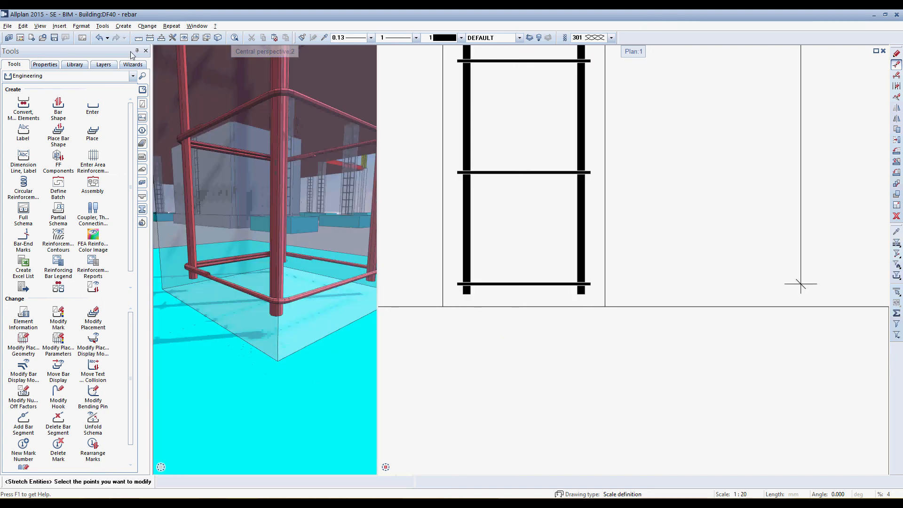
click(98, 39)
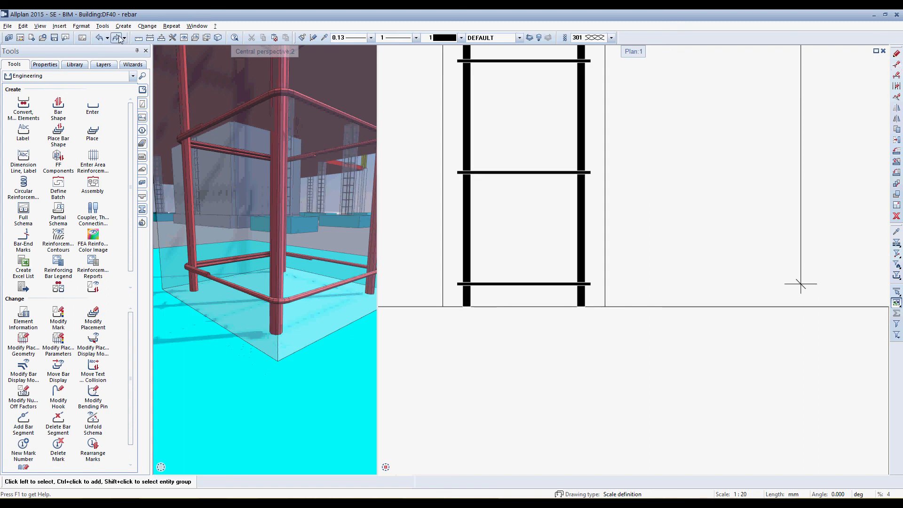
Try to stretch the upper ends of the column's longitudinal bars 30 mm downward and inspect the column head in 3D
scroll(503, 385, down, 9)
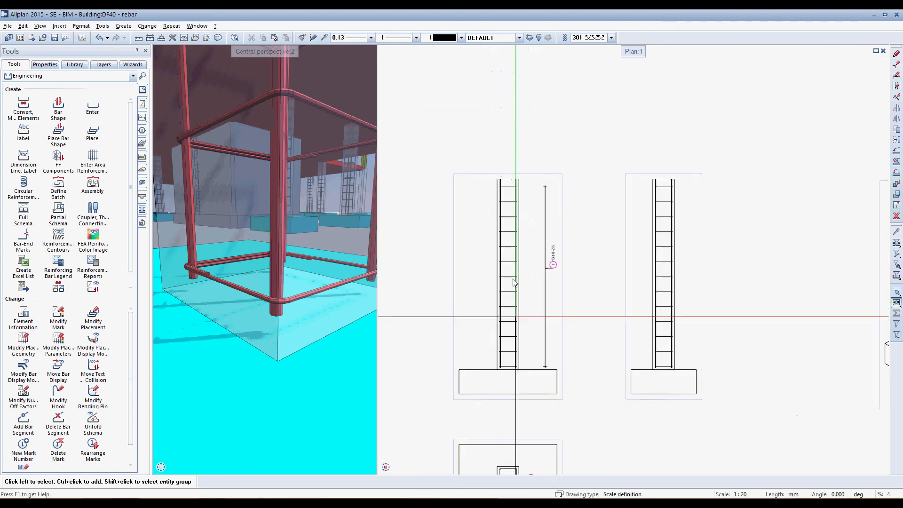
scroll(504, 169, up, 5)
scroll(504, 174, up, 2)
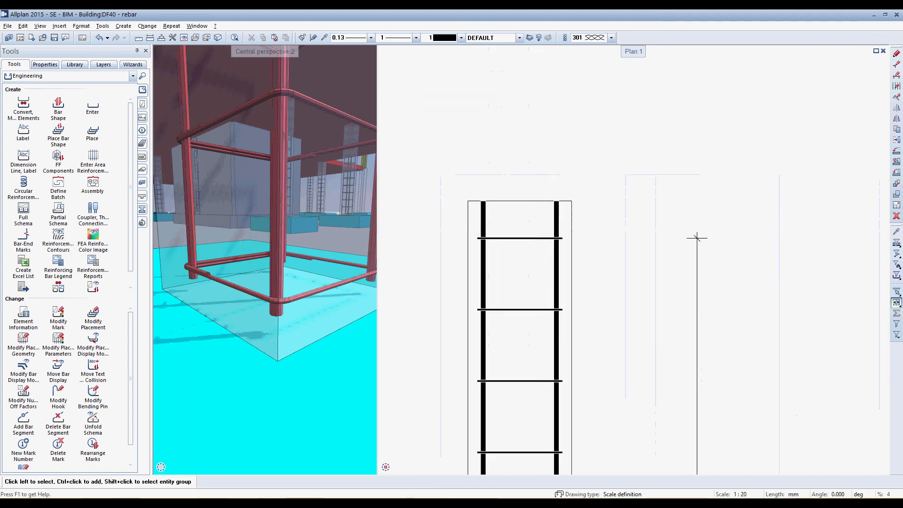
click(897, 65)
drag(472, 192, 570, 208)
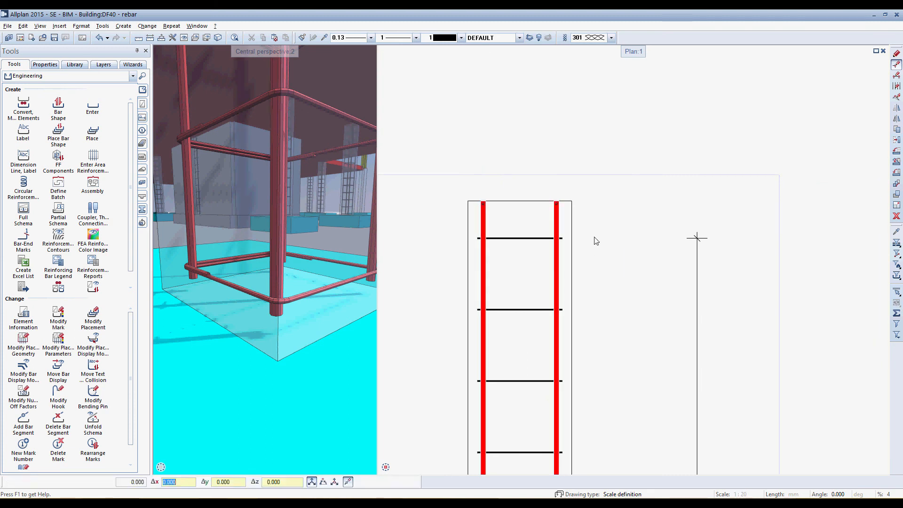
click(597, 221)
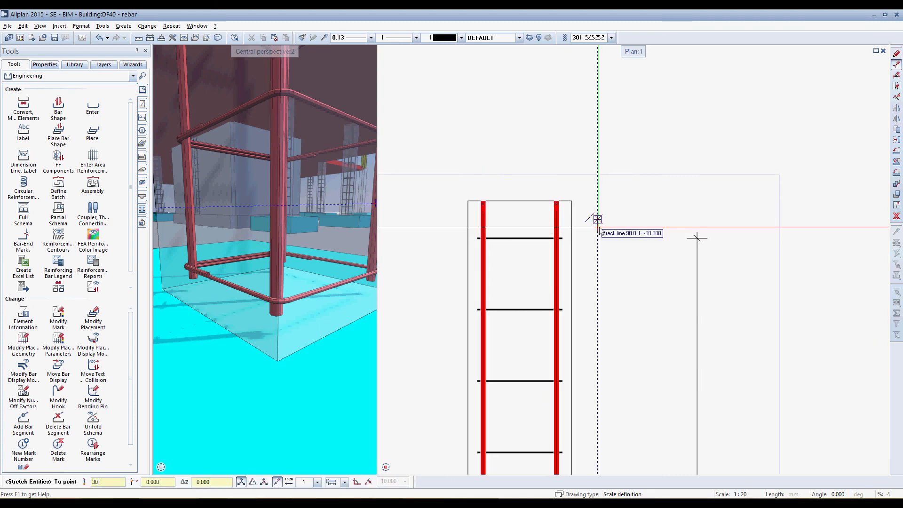
key(Return)
scroll(283, 348, down, 7)
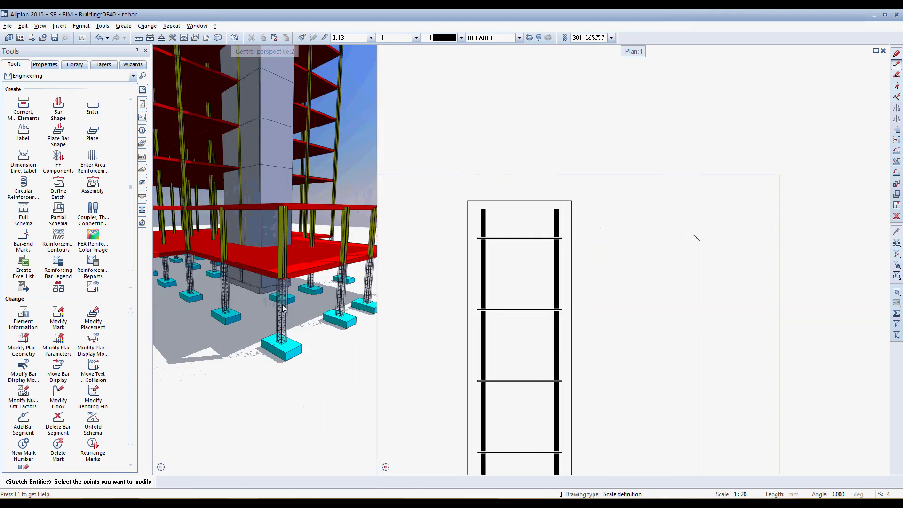
scroll(282, 308, up, 10)
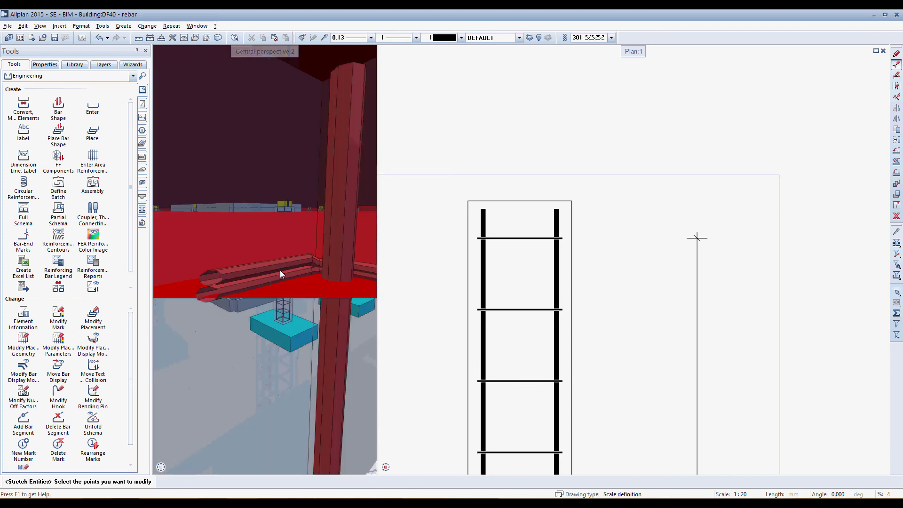
middle_drag(280, 270, 315, 295)
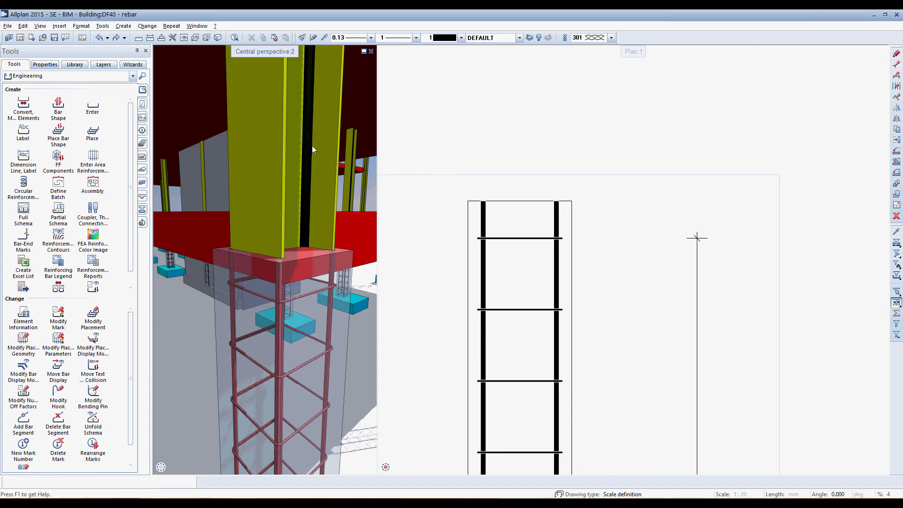
Label the four longitudinal bars in the plan view with a fan label showing mark number, piece count and diameter, placed opposite the stirrup label
scroll(547, 158, down, 5)
middle_drag(557, 417, 554, 255)
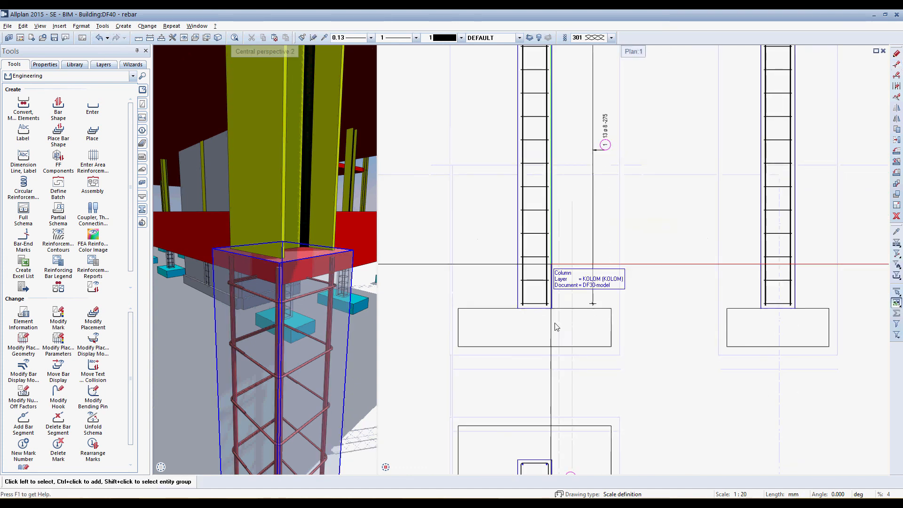
middle_drag(552, 400, 548, 209)
scroll(529, 314, up, 4)
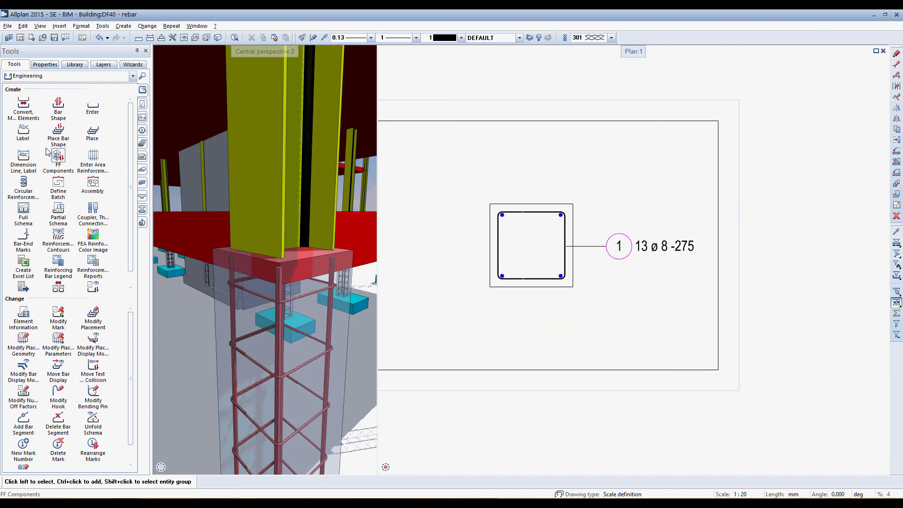
click(19, 160)
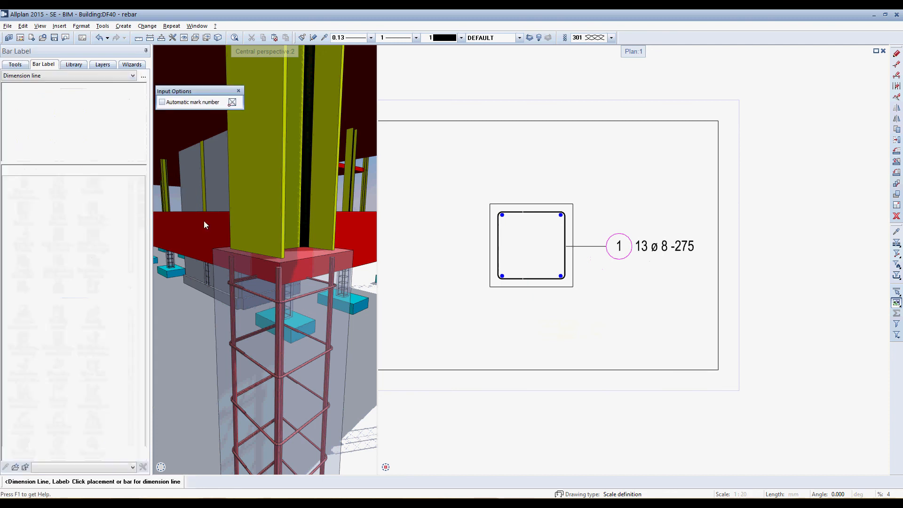
click(12, 78)
click(8, 93)
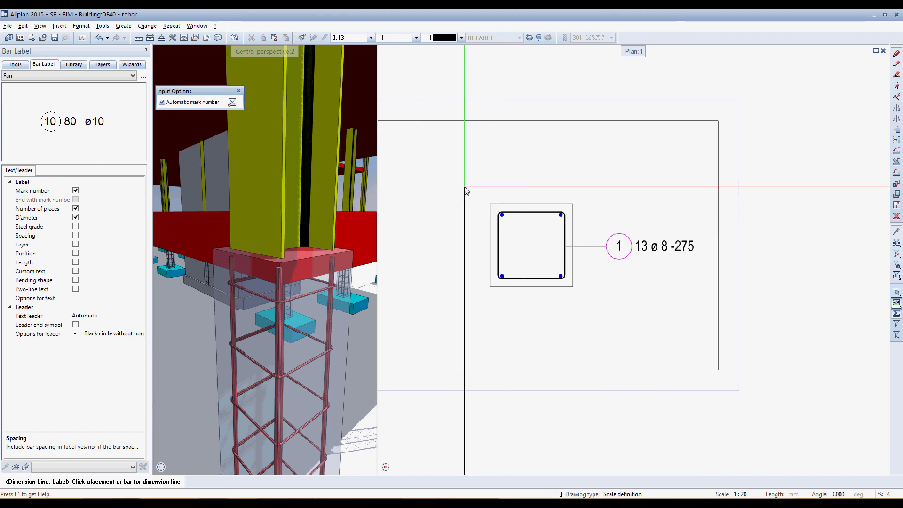
drag(465, 187, 594, 235)
drag(493, 268, 594, 301)
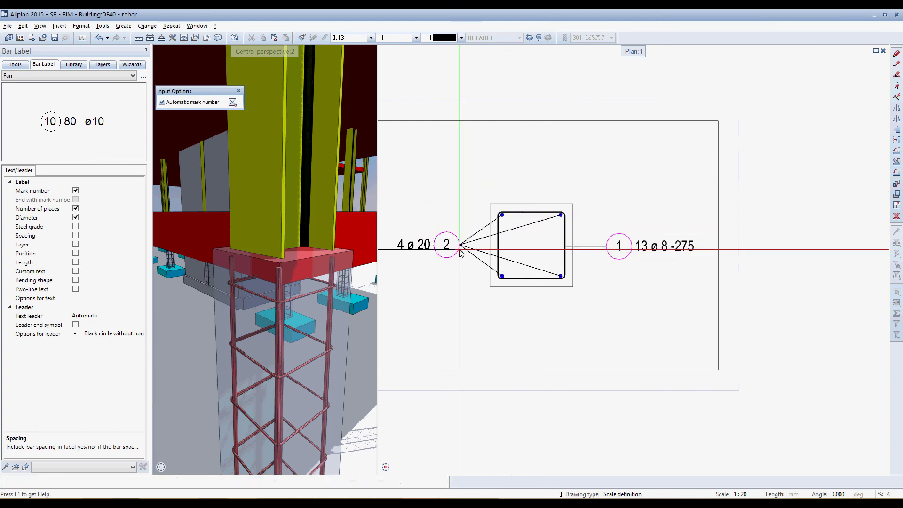
Finish labelling the bars and bring the whole reinforced column with its foundation into view in the 3D perspective
scroll(512, 256, down, 6)
middle_drag(541, 162, 546, 290)
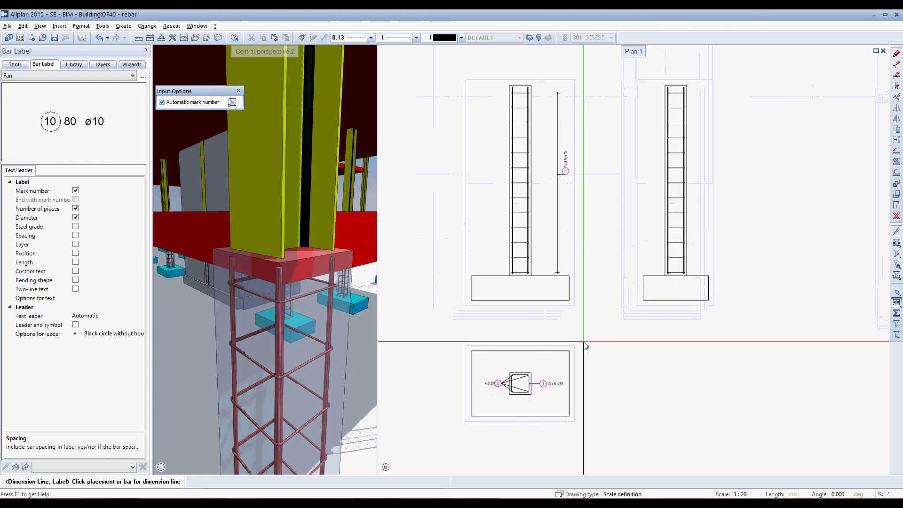
key(Escape)
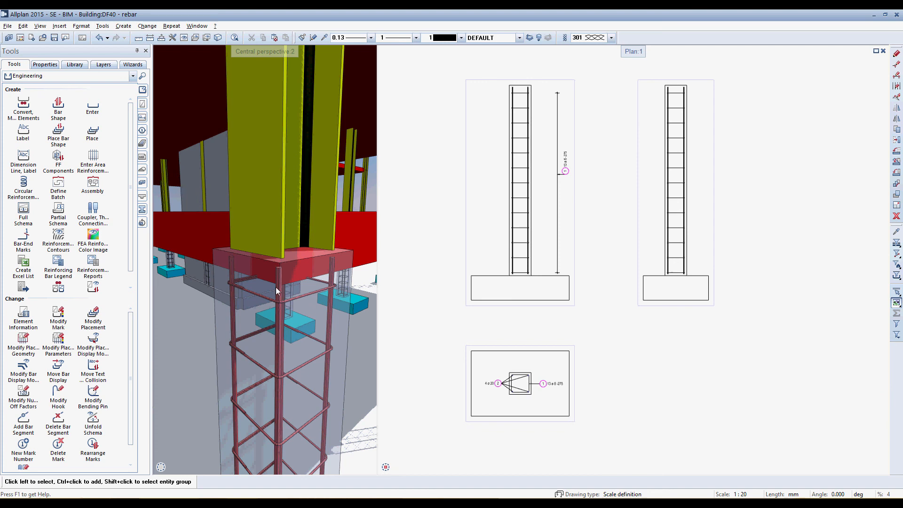
scroll(276, 287, down, 5)
scroll(288, 346, down, 3)
mouse_move(288, 347)
middle_down()
mouse_move(288, 326)
mouse_move(288, 344)
middle_up()
scroll(289, 345, up, 4)
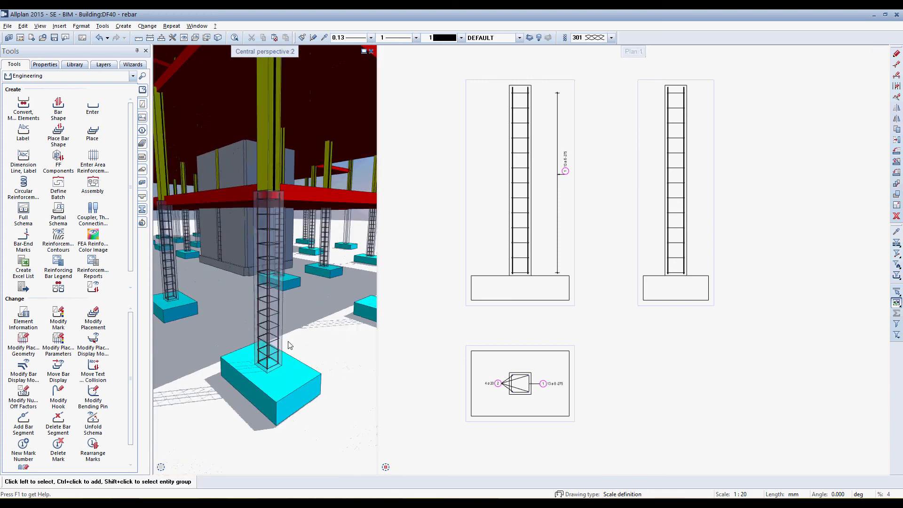
Move the bar schedule with bending shapes next to the plan view, directly below the second column elevation
middle_drag(531, 296, 592, 277)
scroll(579, 274, down, 2)
middle_drag(536, 274, 519, 242)
scroll(519, 241, down, 2)
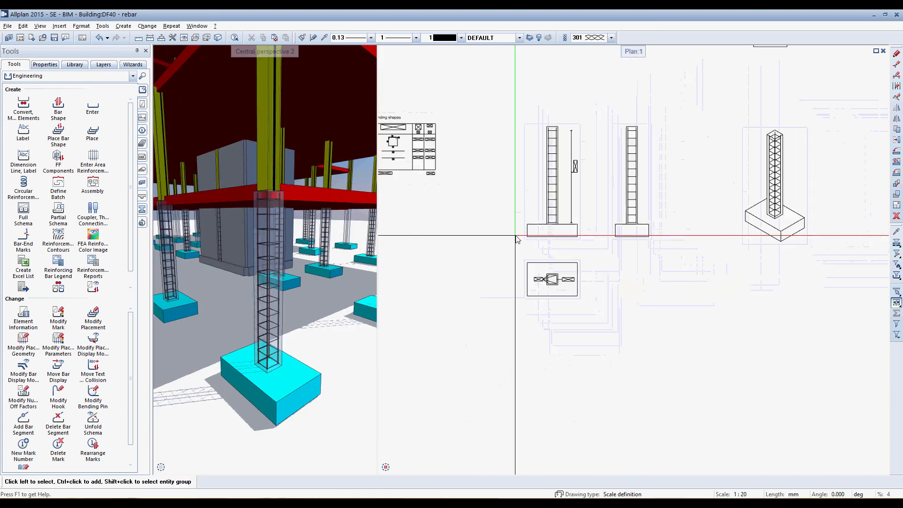
click(897, 140)
click(417, 162)
click(417, 161)
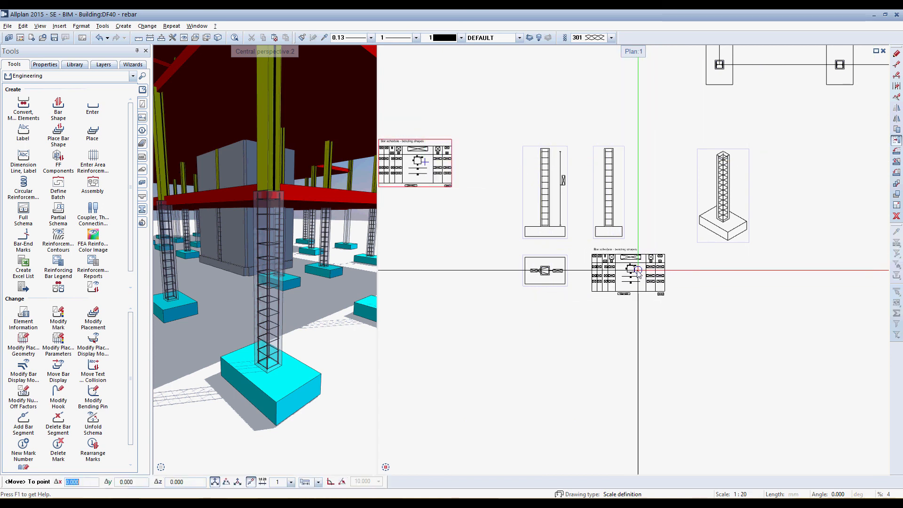
click(636, 270)
Move the isometric column view closer to the second elevation, above the bar schedule, and show the complete drawing layout
click(736, 195)
click(737, 195)
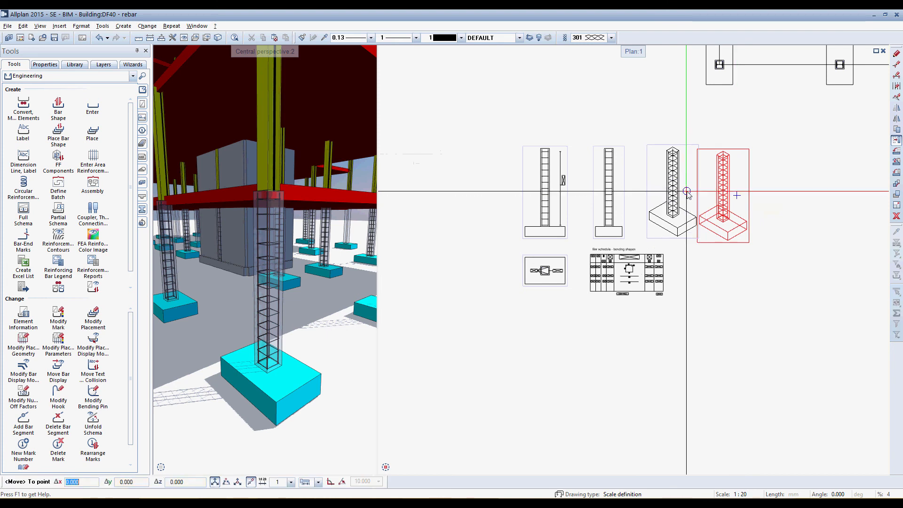
click(684, 203)
scroll(612, 283, up, 2)
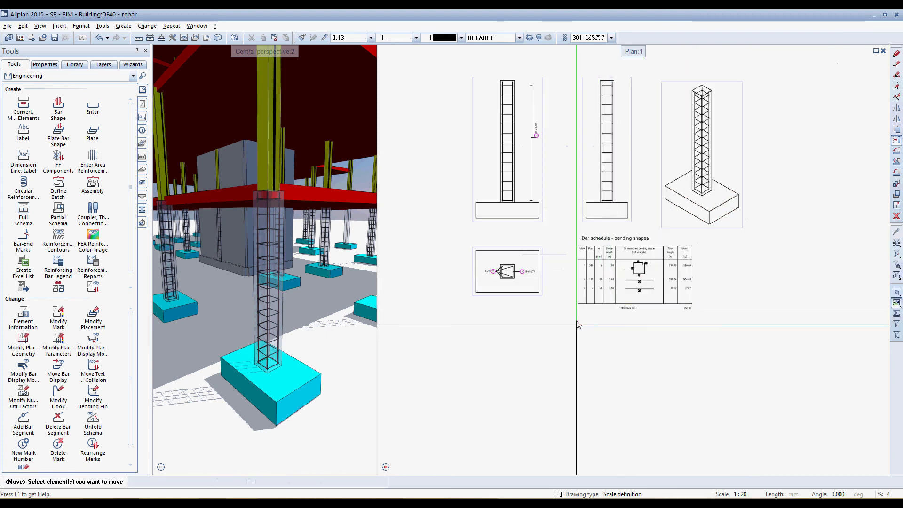
key(Escape)
scroll(581, 329, up, 4)
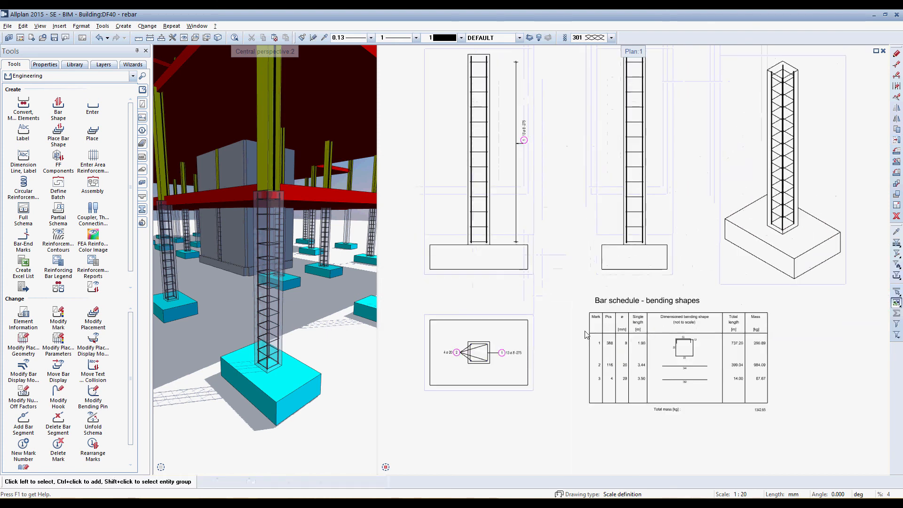
middle_drag(584, 331, 581, 358)
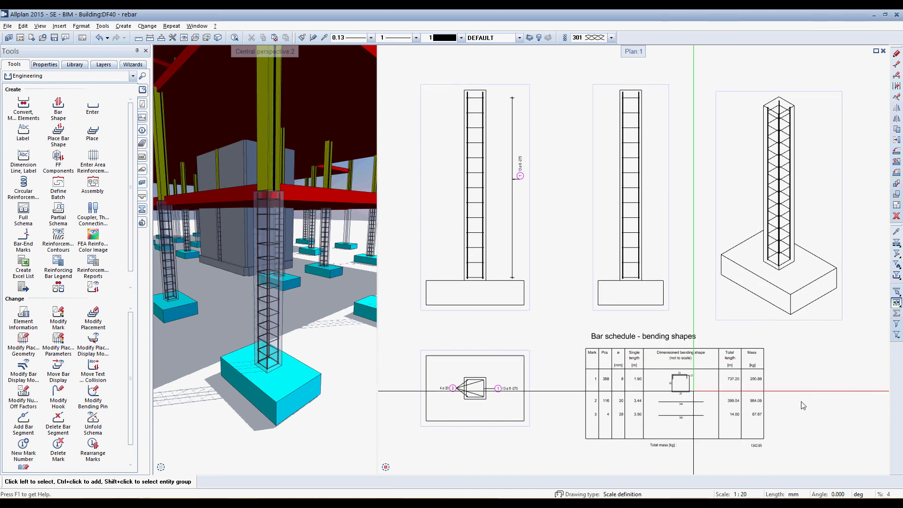